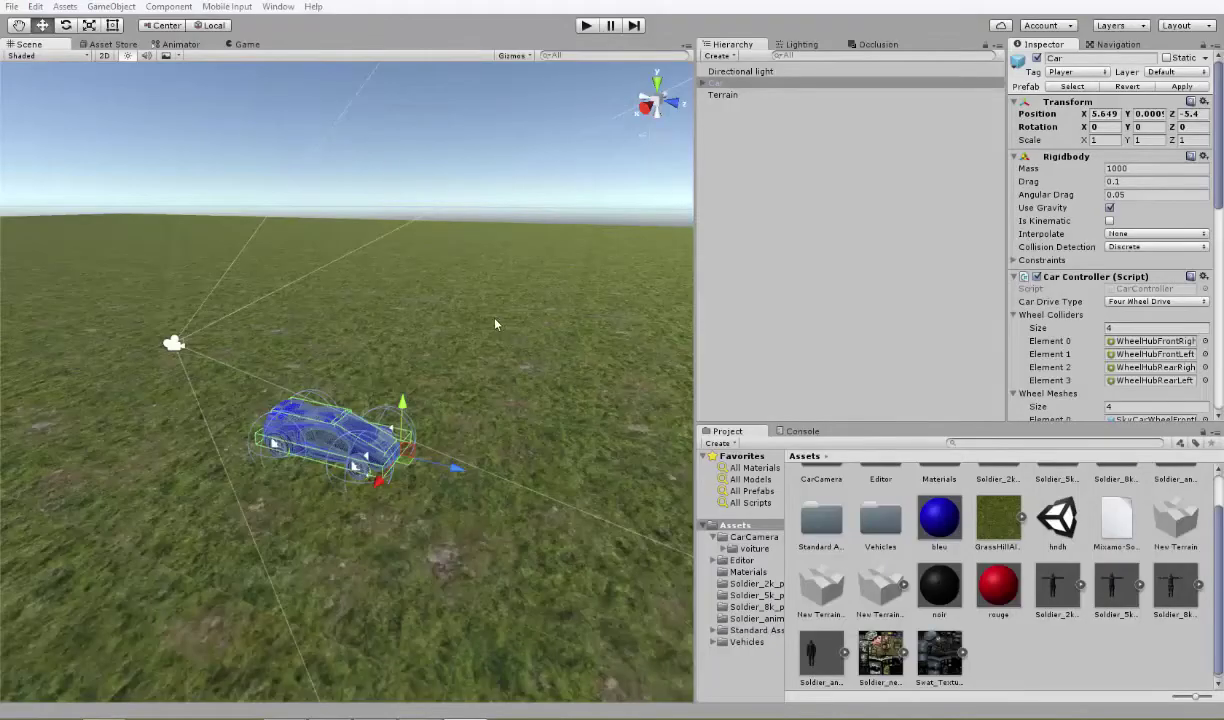
- Orbit the view closely around the car to inspect it from all sides
{"action": "mouse_move", "coordinate": [425, 324]}
{"action": "right_mouse_down"}
{"action": "mouse_move", "coordinate": [367, 328]}
{"action": "mouse_move", "coordinate": [312, 373]}
{"action": "right_mouse_up"}
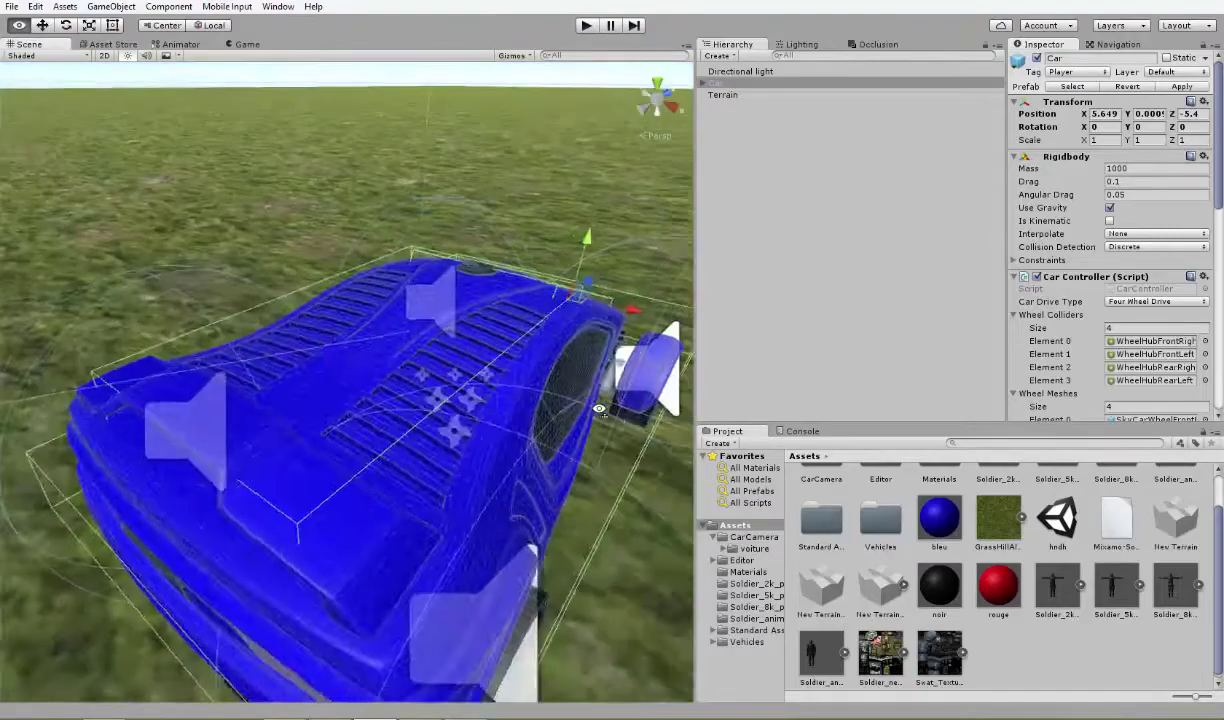
{"action": "right_click_drag", "start_coordinate": [312, 373], "coordinate": [463, 357]}
{"action": "mouse_move", "coordinate": [406, 470]}
{"action": "right_mouse_down"}
{"action": "mouse_move", "coordinate": [519, 489]}
{"action": "mouse_move", "coordinate": [231, 413]}
{"action": "right_mouse_up"}
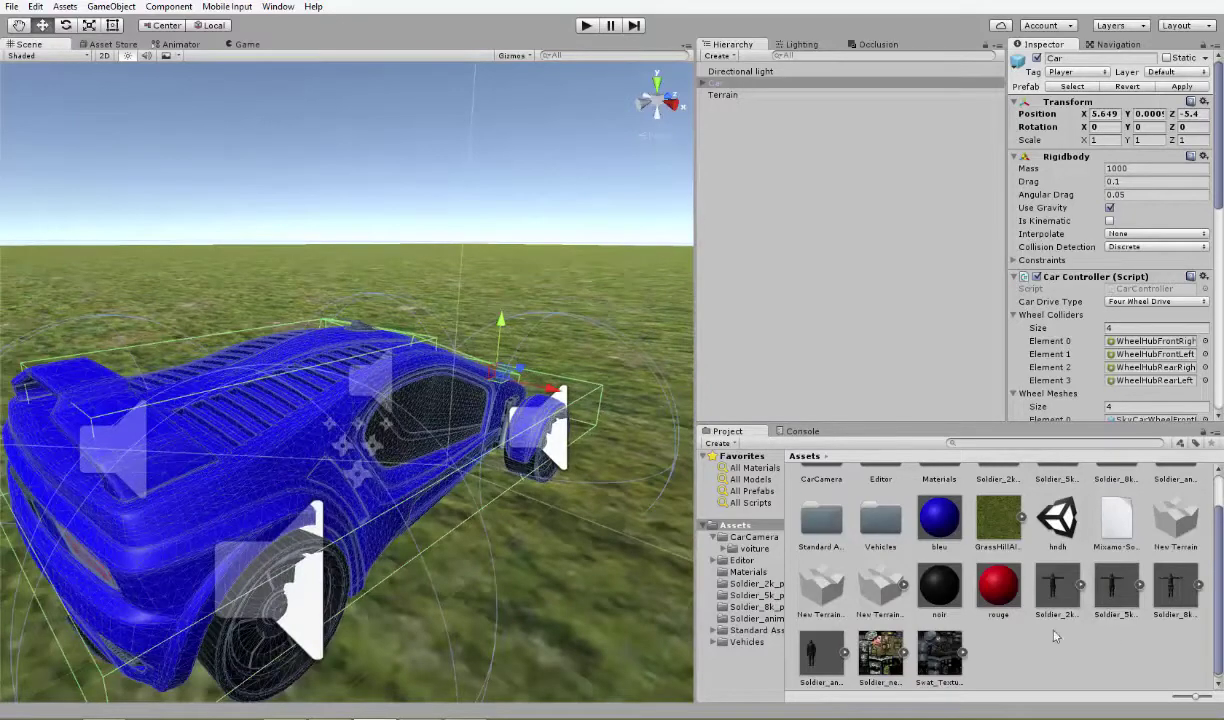
{"action": "mouse_move", "coordinate": [278, 492]}
{"action": "right_mouse_down"}
{"action": "mouse_move", "coordinate": [208, 496]}
{"action": "mouse_move", "coordinate": [510, 451]}
{"action": "mouse_move", "coordinate": [503, 363]}
{"action": "mouse_move", "coordinate": [173, 512]}
{"action": "mouse_move", "coordinate": [282, 476]}
{"action": "right_mouse_up"}
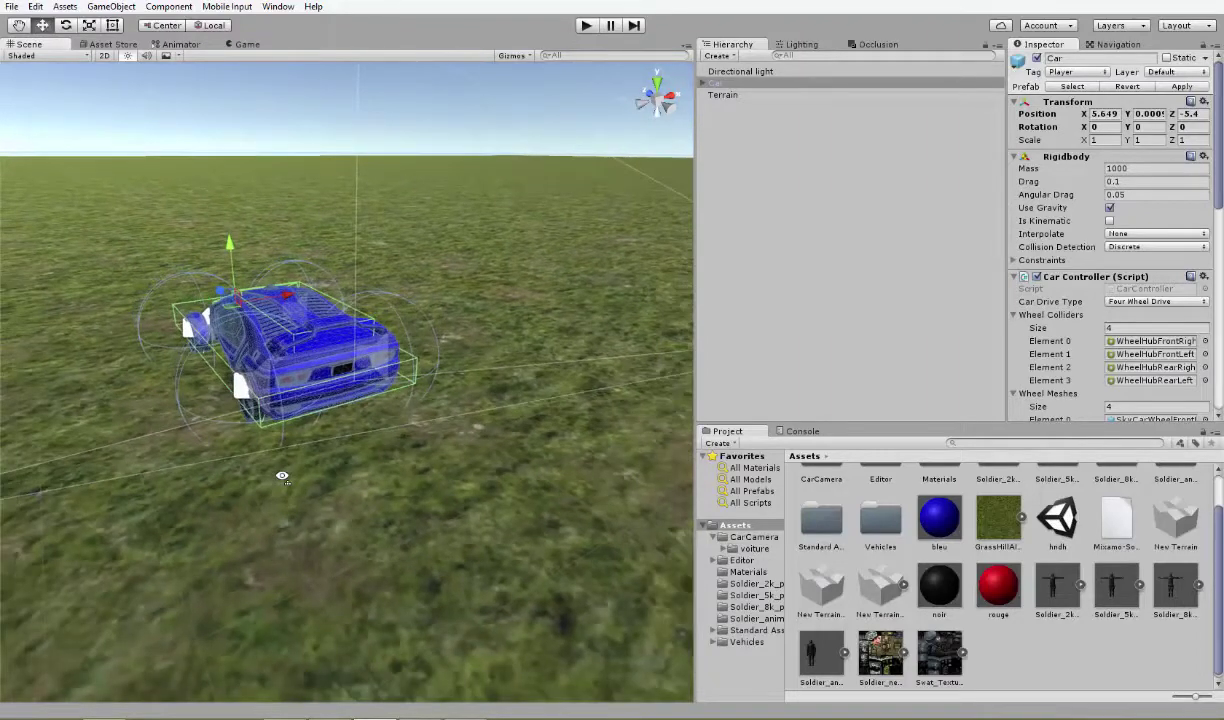
- Place the CamParent camera rig from the CarCamera folder into the scene and preview it in Game view
{"action": "scroll", "coordinate": [802, 507], "scroll_direction": "up", "scroll_amount": 1}
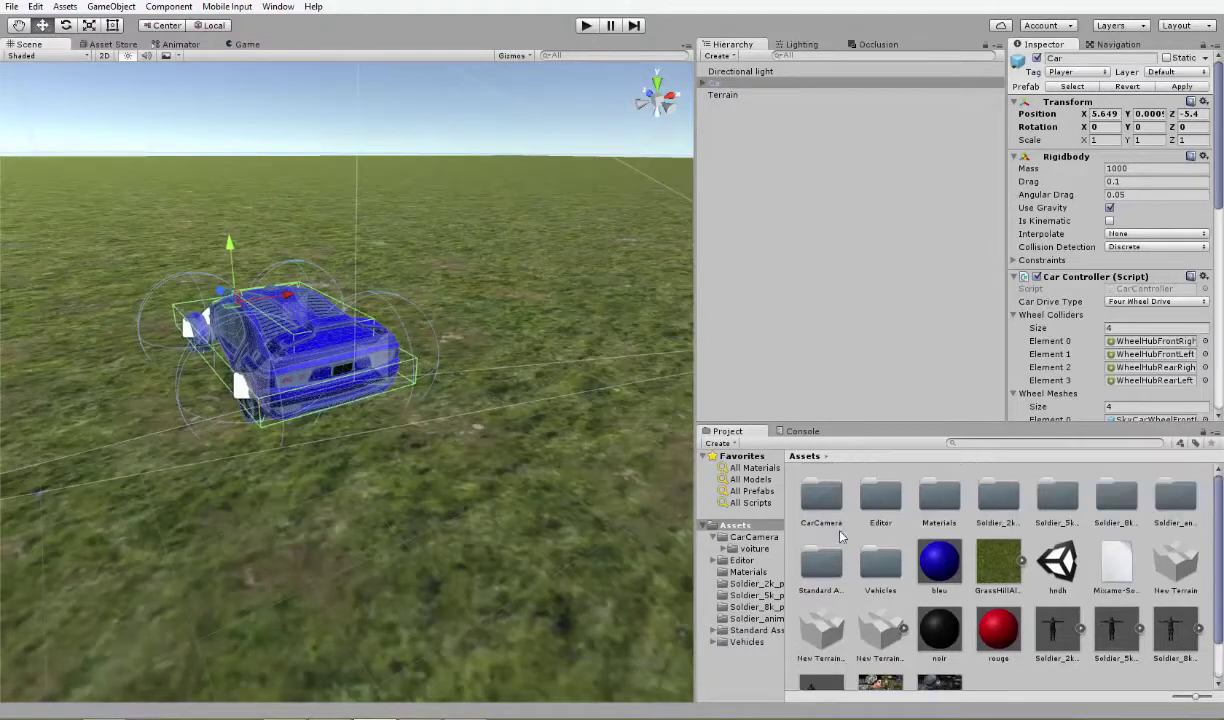
{"action": "double_click", "coordinate": [820, 497]}
{"action": "left_click_drag", "start_coordinate": [875, 497], "coordinate": [672, 556]}
{"action": "left_click_drag", "start_coordinate": [527, 566], "coordinate": [545, 330]}
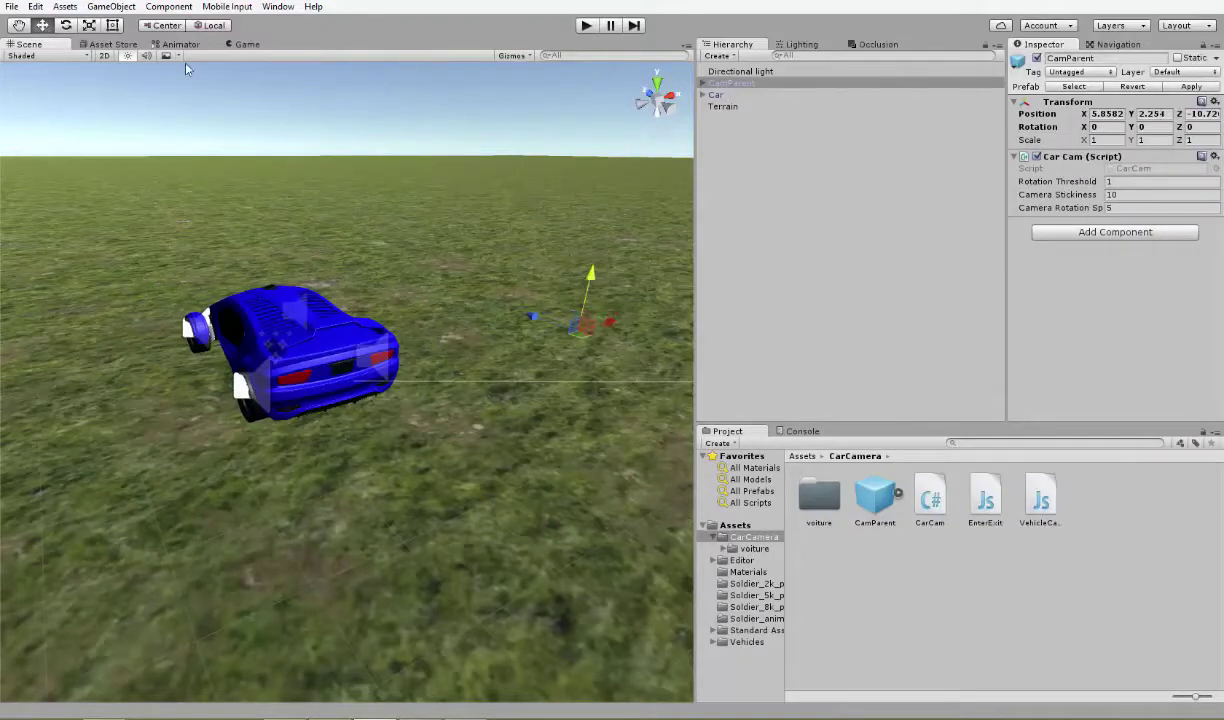
{"action": "left_click", "coordinate": [246, 44]}
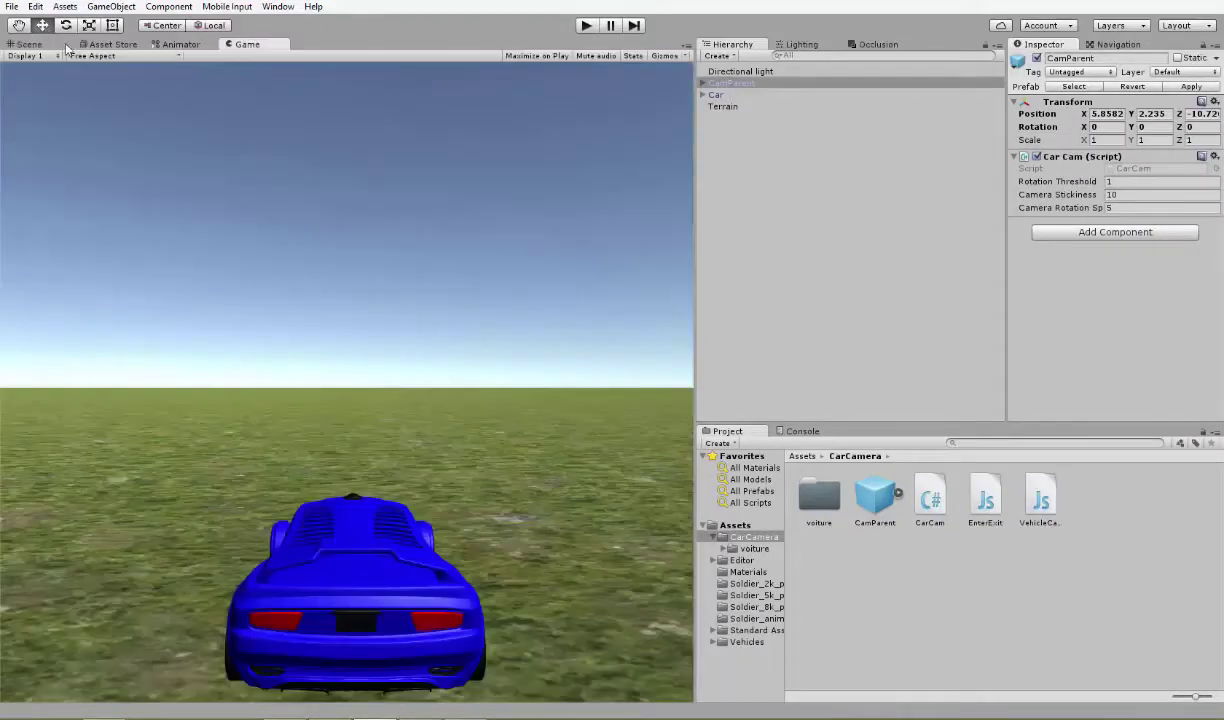
{"action": "left_click", "coordinate": [68, 48]}
- Delete the CamParent rig from the scene
{"action": "mouse_move", "coordinate": [322, 267]}
{"action": "left_mouse_down", "text": "alt"}
{"action": "mouse_move", "coordinate": [495, 328]}
{"action": "mouse_move", "coordinate": [358, 320]}
{"action": "left_mouse_up", "text": "alt"}
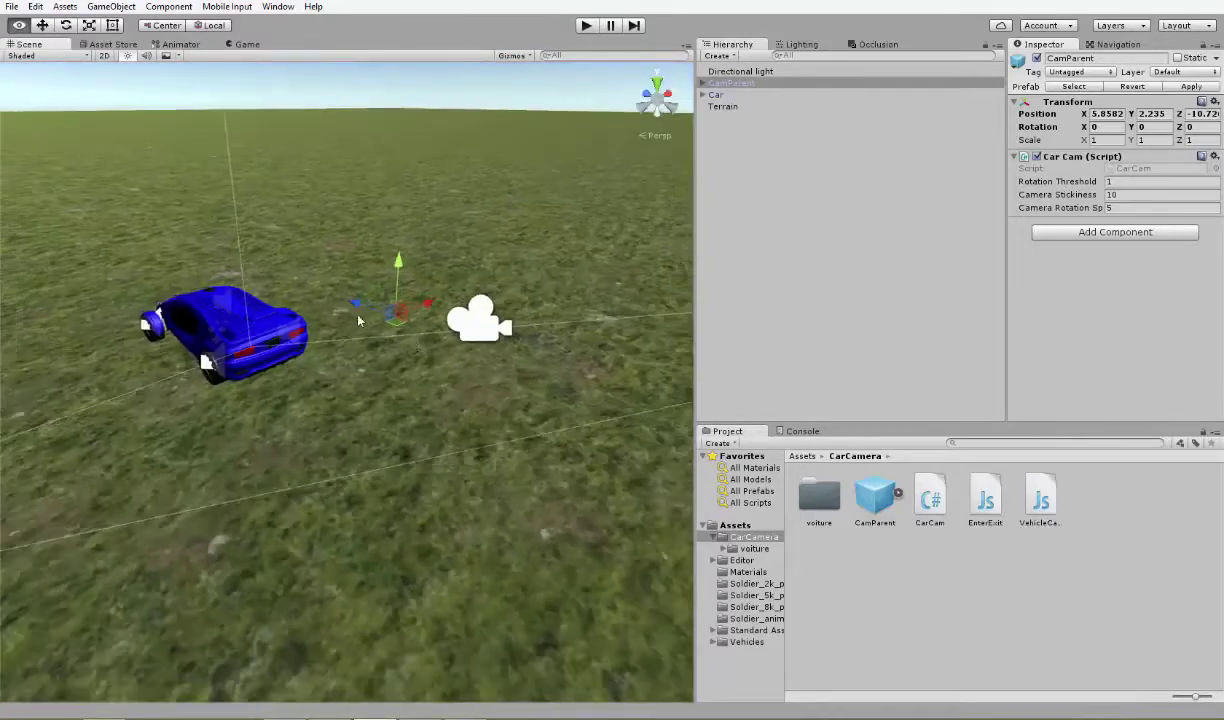
{"action": "middle_click_drag", "start_coordinate": [358, 320], "coordinate": [380, 316]}
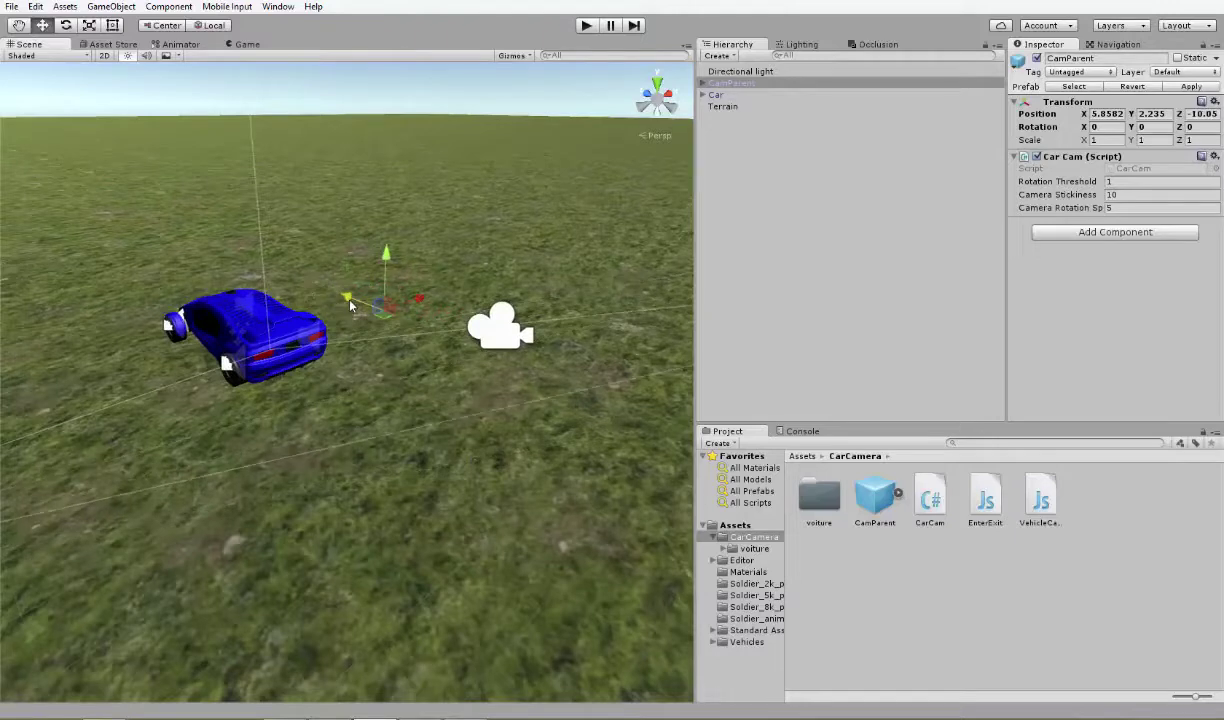
{"action": "key", "text": "Delete"}
- Select the Car and frame it in the Scene view
{"action": "left_click_drag", "start_coordinate": [340, 305], "coordinate": [460, 293], "text": "alt"}
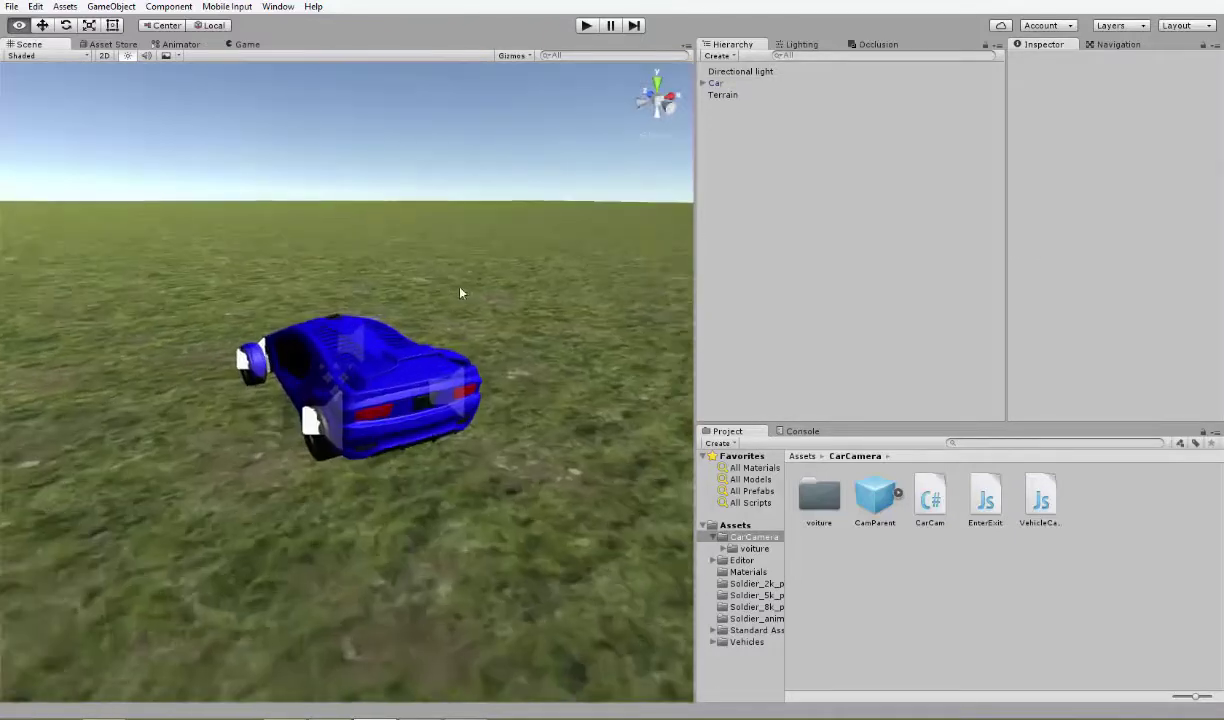
{"action": "right_click_drag", "start_coordinate": [460, 293], "coordinate": [461, 412], "text": "alt"}
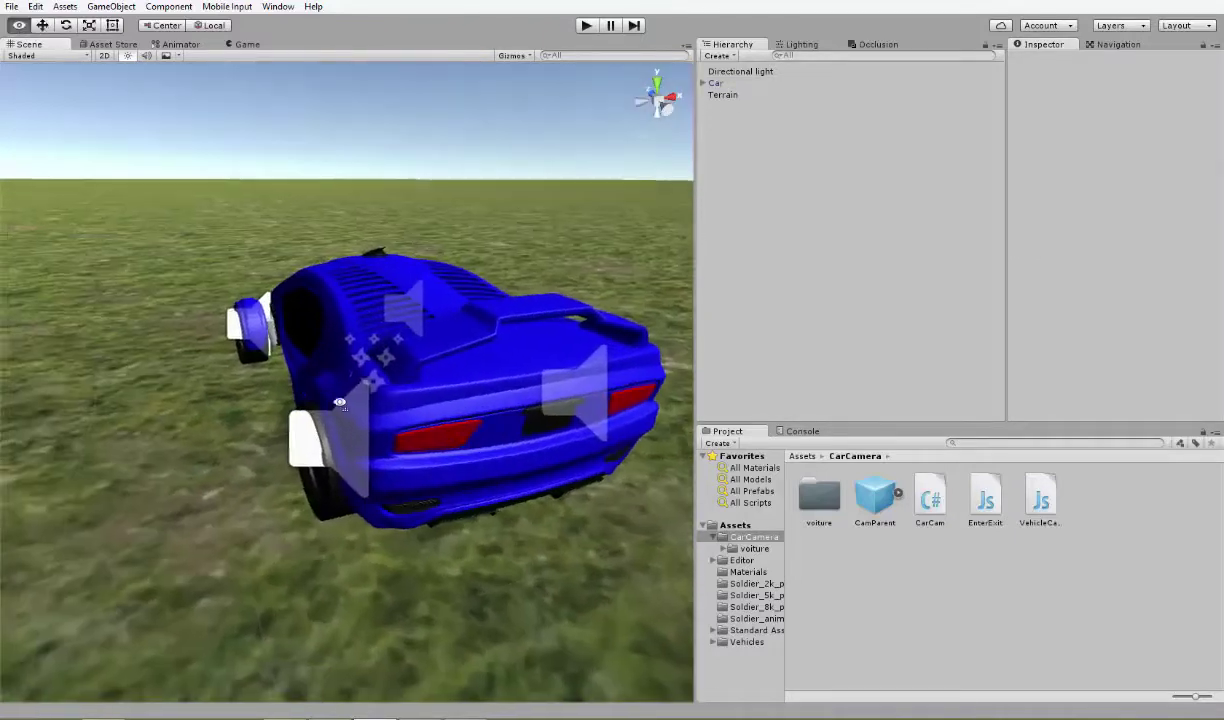
{"action": "left_click_drag", "start_coordinate": [461, 452], "coordinate": [545, 383], "text": "alt"}
{"action": "left_click", "coordinate": [545, 381]}
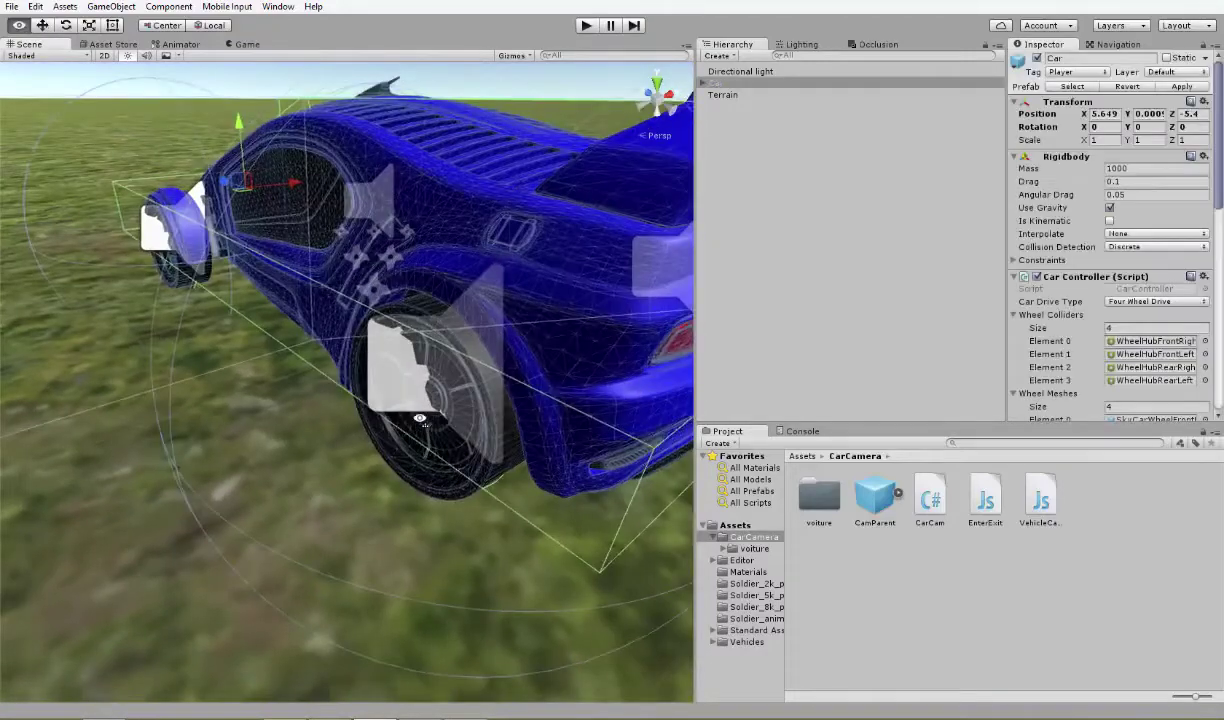
{"action": "key", "text": "f"}
{"action": "scroll", "coordinate": [502, 400], "scroll_direction": "down", "scroll_amount": 5}
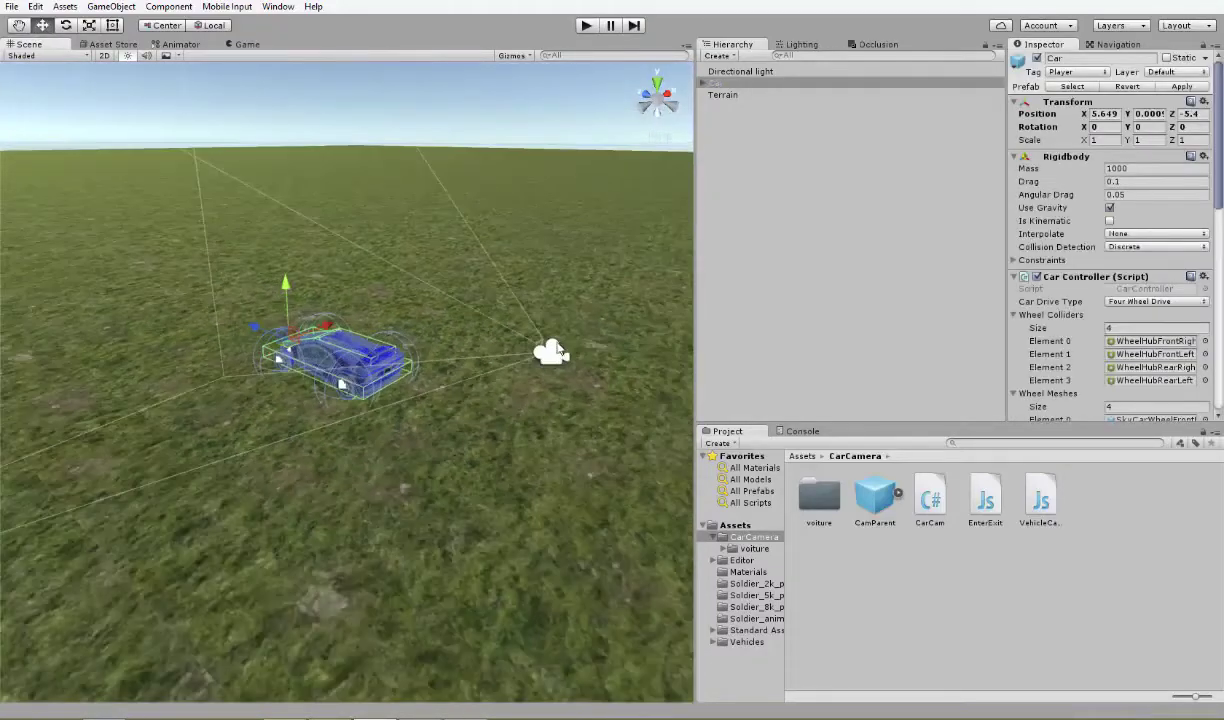
- Select the Car's Camera child so the Hierarchy lists Colliders, WheelsHubs, Lights and other children
{"action": "left_click", "coordinate": [548, 350]}
{"action": "left_click_drag", "start_coordinate": [440, 410], "coordinate": [440, 380], "text": "alt"}
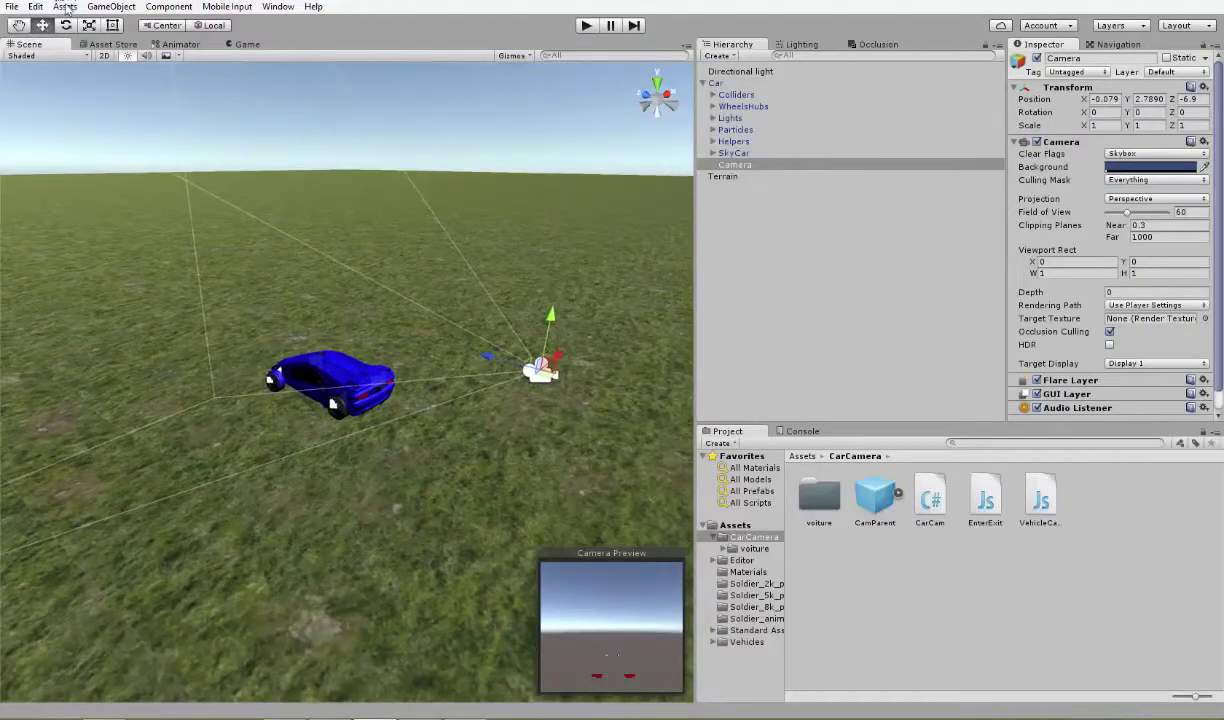
{"action": "mouse_move", "coordinate": [426, 327]}
{"action": "left_mouse_down", "text": "alt"}
{"action": "mouse_move", "coordinate": [696, 264]}
{"action": "mouse_move", "coordinate": [149, 423]}
{"action": "mouse_move", "coordinate": [353, 377]}
{"action": "left_mouse_up", "text": "alt"}
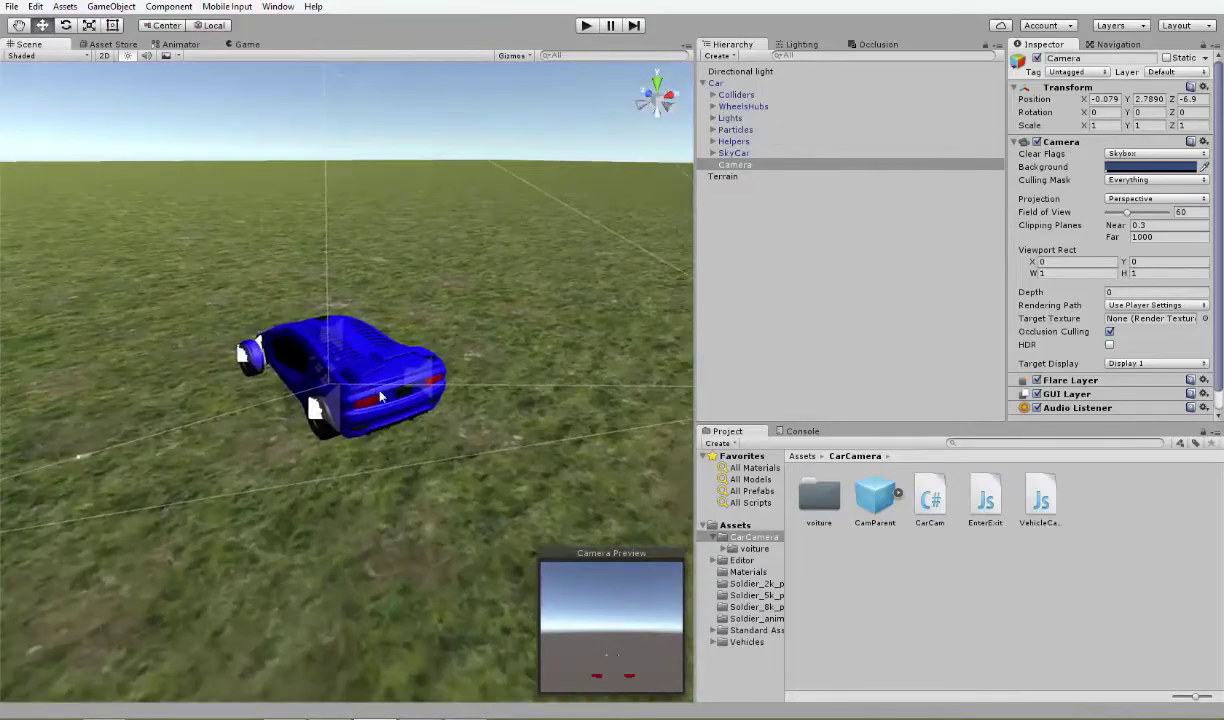
{"action": "scroll", "coordinate": [355, 380], "scroll_direction": "up", "scroll_amount": 3, "text": "alt"}
{"action": "scroll", "coordinate": [360, 390], "scroll_direction": "up", "scroll_amount": 3, "text": "alt"}
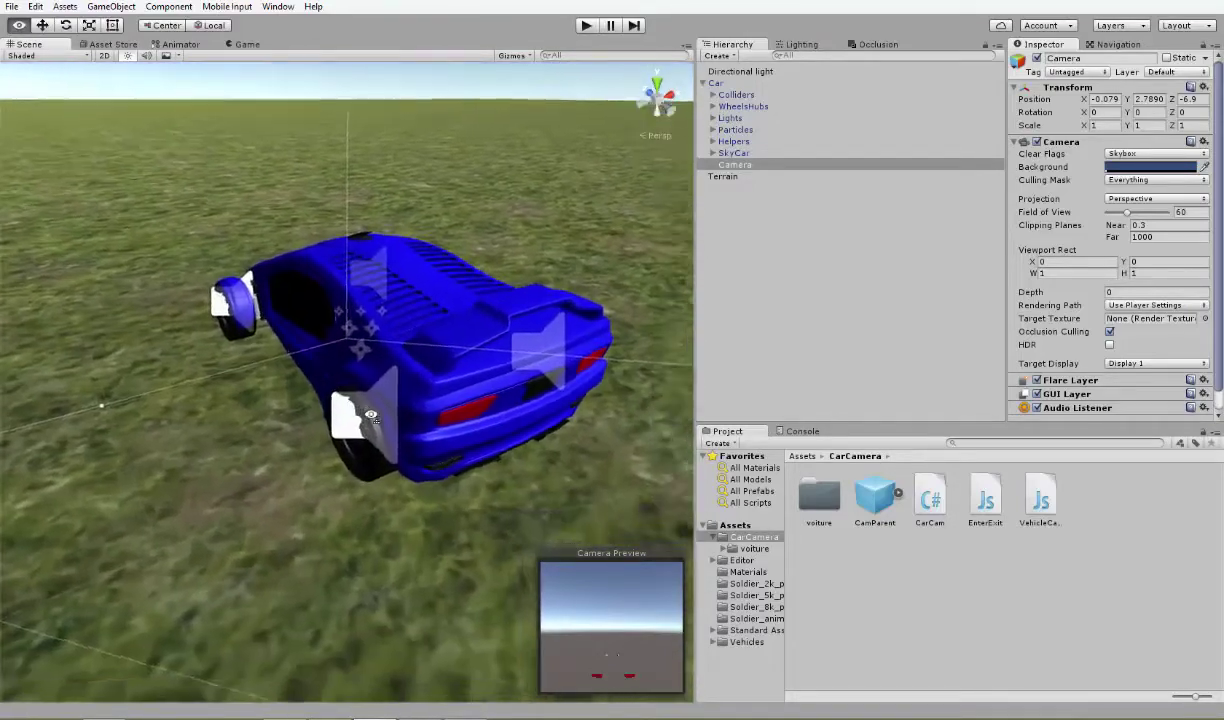
{"action": "scroll", "coordinate": [370, 405], "scroll_direction": "up", "scroll_amount": 3, "text": "alt"}
{"action": "scroll", "coordinate": [382, 420], "scroll_direction": "up", "scroll_amount": 3, "text": "alt"}
{"action": "scroll", "coordinate": [382, 420], "scroll_direction": "up", "scroll_amount": 3, "text": "alt"}
- Orbit around the car's interior and wheels, then reopen the CarCamera folder
{"action": "mouse_move", "coordinate": [423, 415]}
{"action": "left_mouse_down", "text": "alt"}
{"action": "mouse_move", "coordinate": [534, 409]}
{"action": "mouse_move", "coordinate": [264, 329]}
{"action": "mouse_move", "coordinate": [300, 317]}
{"action": "left_mouse_up", "text": "alt"}
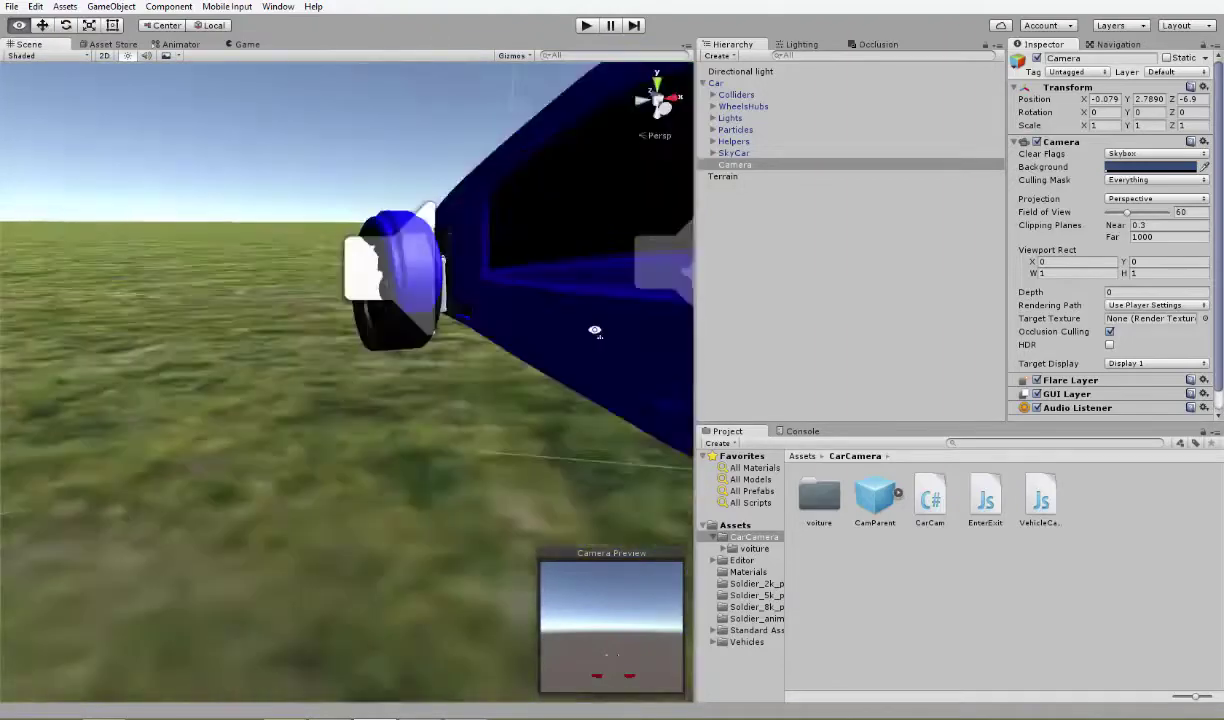
{"action": "left_click_drag", "start_coordinate": [300, 317], "coordinate": [560, 410], "text": "alt"}
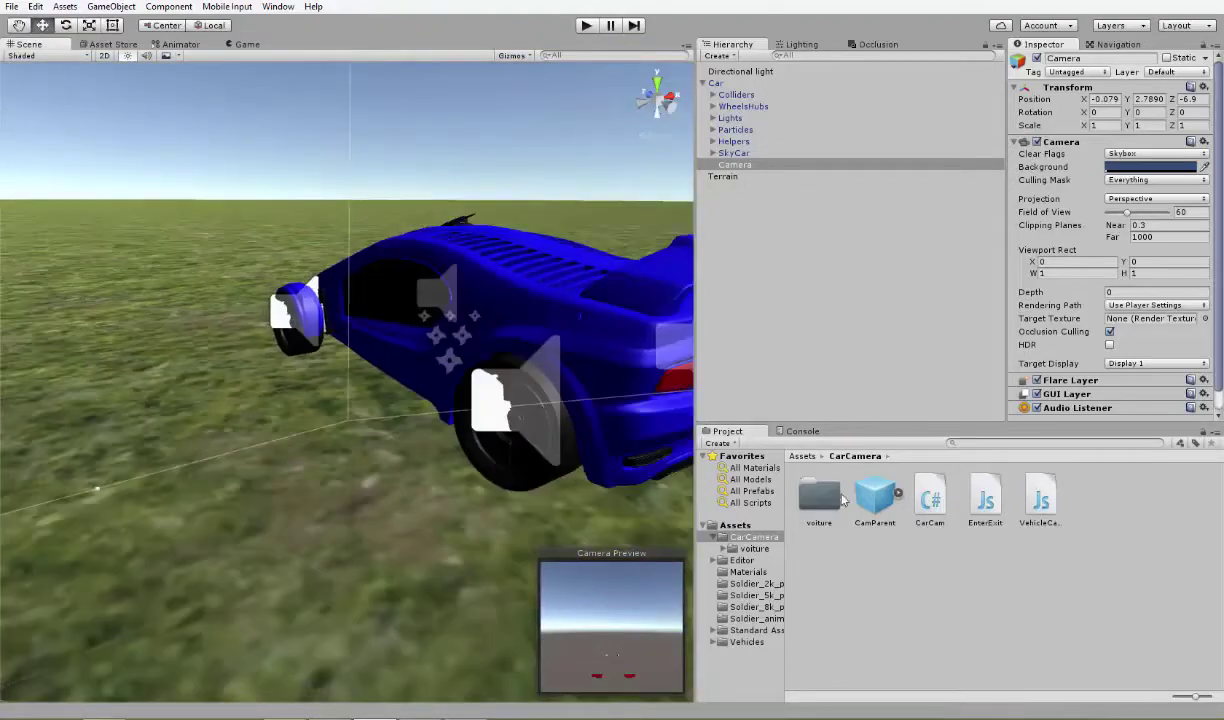
{"action": "left_click", "coordinate": [800, 457]}
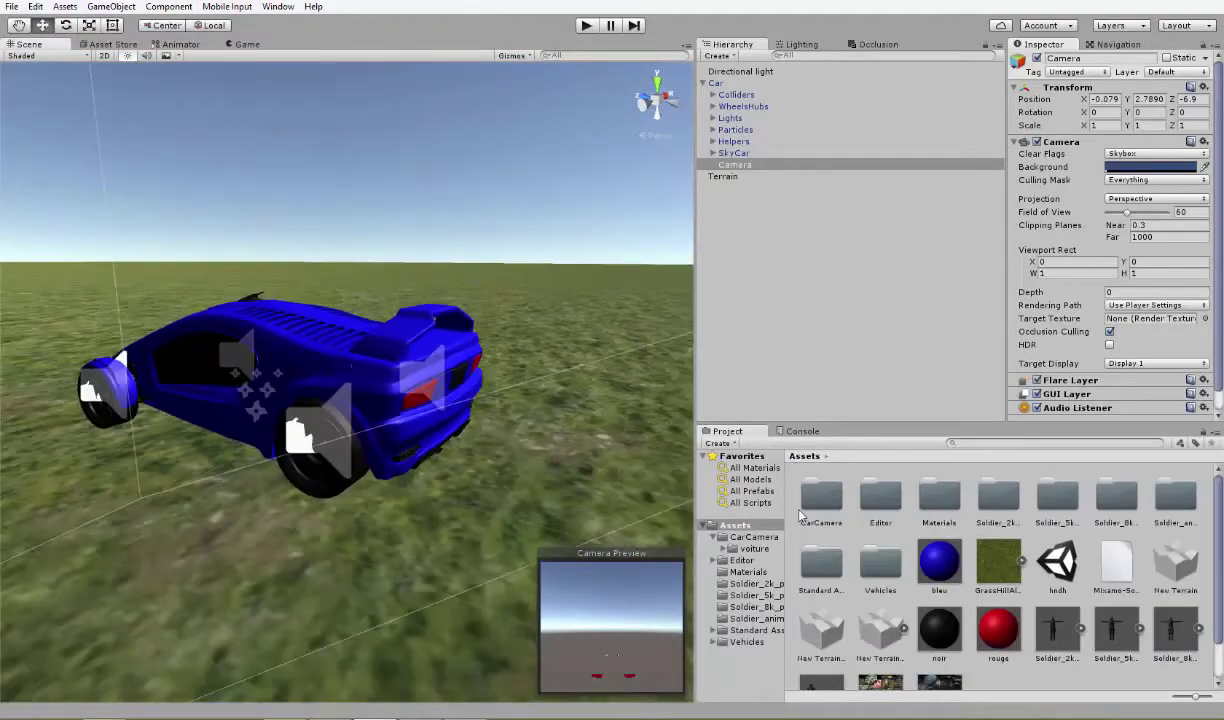
{"action": "double_click", "coordinate": [820, 497]}
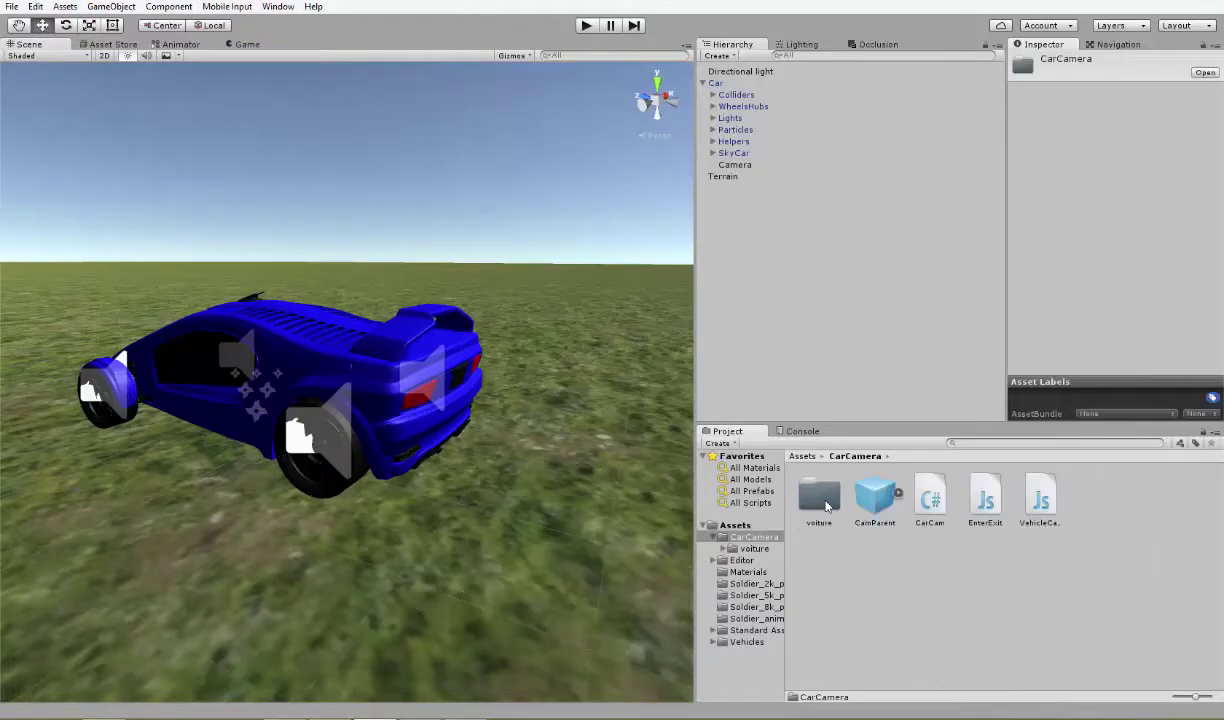
- Place MURCIELAGO640 from the voiture folder into the scene and scale it to 37.371
{"action": "double_click", "coordinate": [824, 500]}
{"action": "scroll", "coordinate": [1047, 585], "scroll_direction": "down", "scroll_amount": 2}
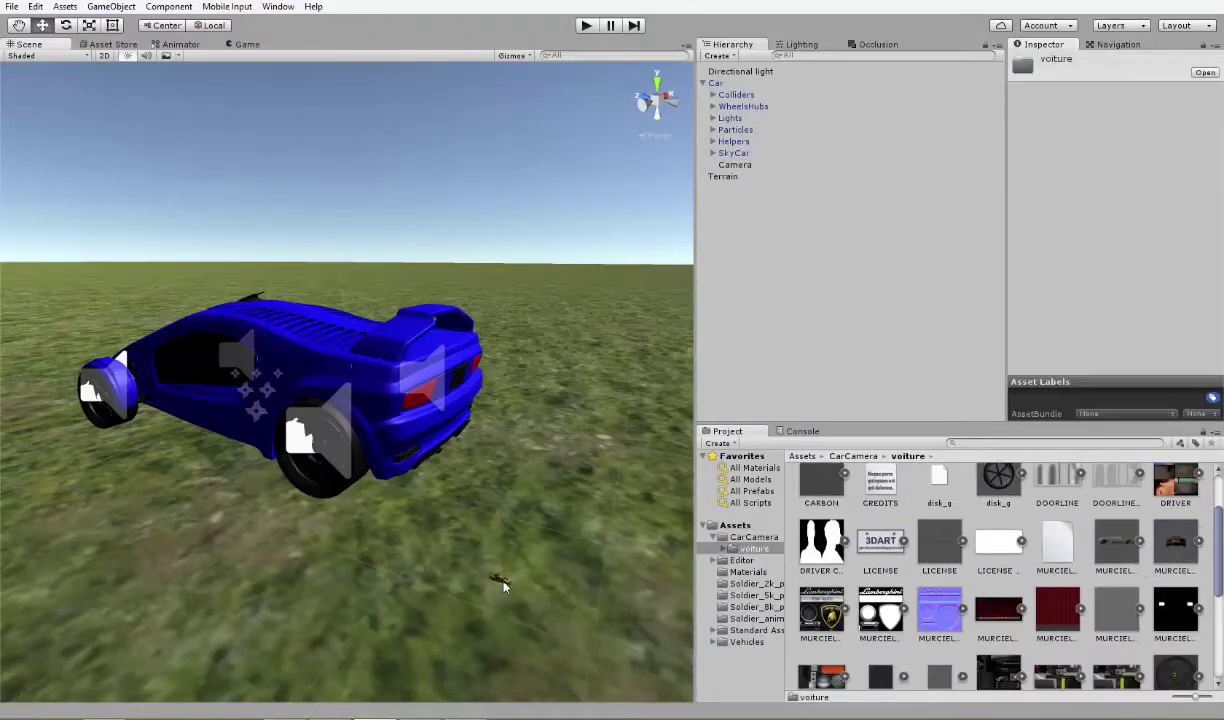
{"action": "left_click_drag", "start_coordinate": [503, 587], "coordinate": [505, 575]}
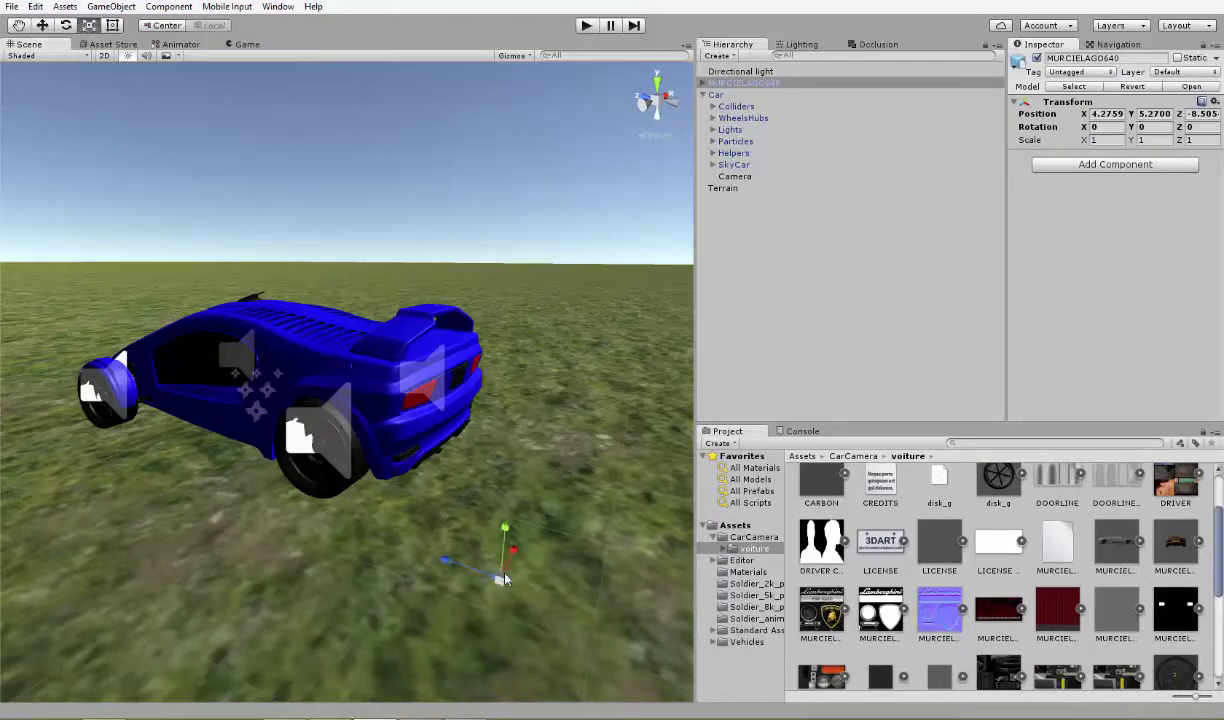
{"action": "left_click_drag", "start_coordinate": [742, 468], "coordinate": [530, 252]}
{"action": "scroll", "coordinate": [251, 259], "scroll_direction": "down", "scroll_amount": 5}
{"action": "scroll", "coordinate": [168, 183], "scroll_direction": "down", "scroll_amount": 3}
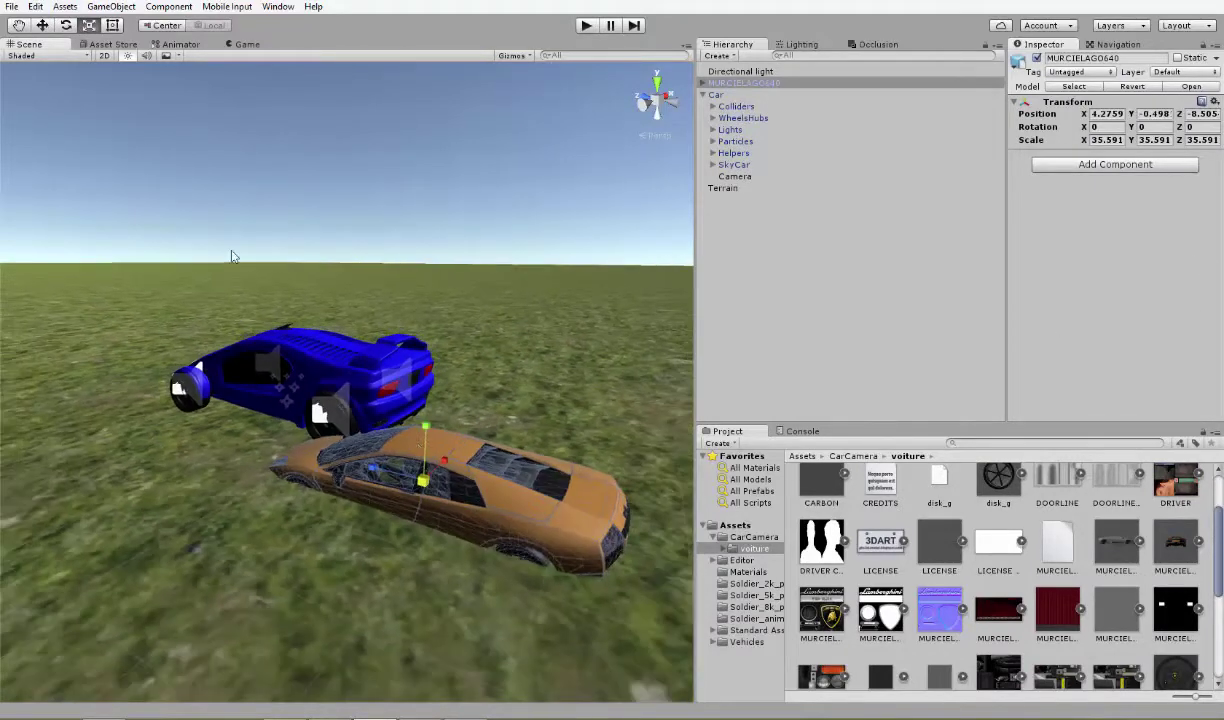
{"action": "left_click_drag", "start_coordinate": [425, 490], "coordinate": [245, 331]}
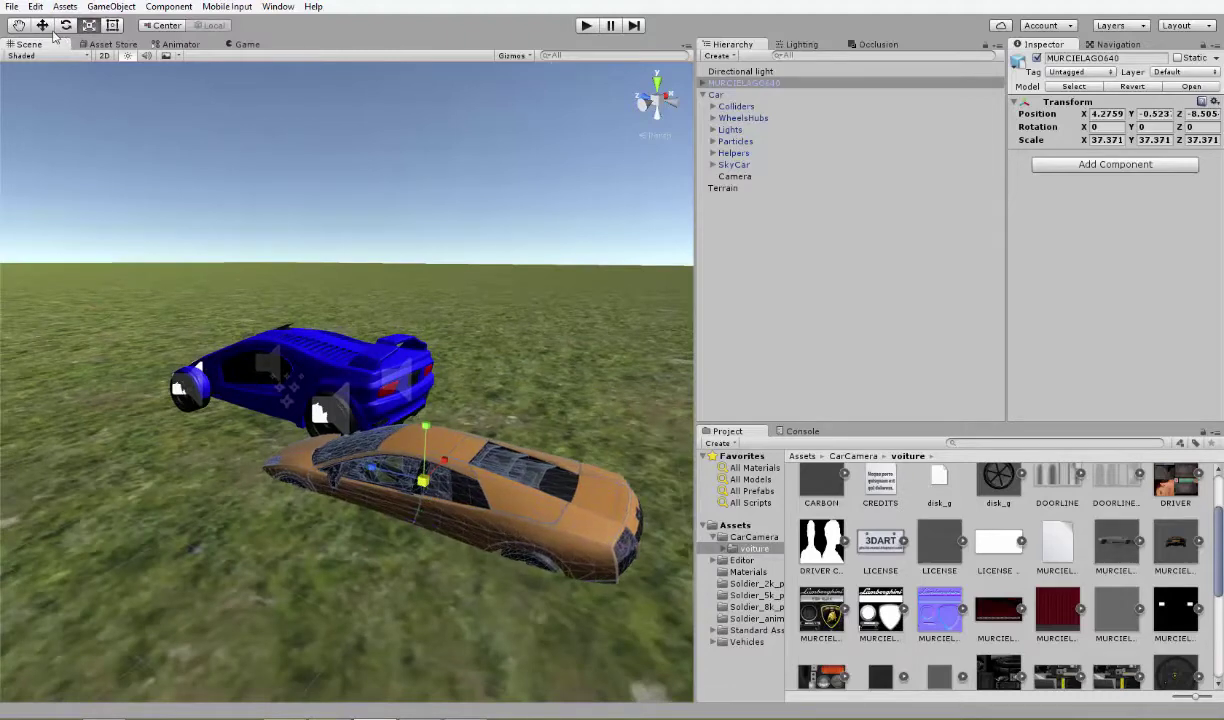
- Move the orange car to ground level over the blue car, checked from the rear view
{"action": "left_click_drag", "start_coordinate": [424, 428], "coordinate": [432, 393]}
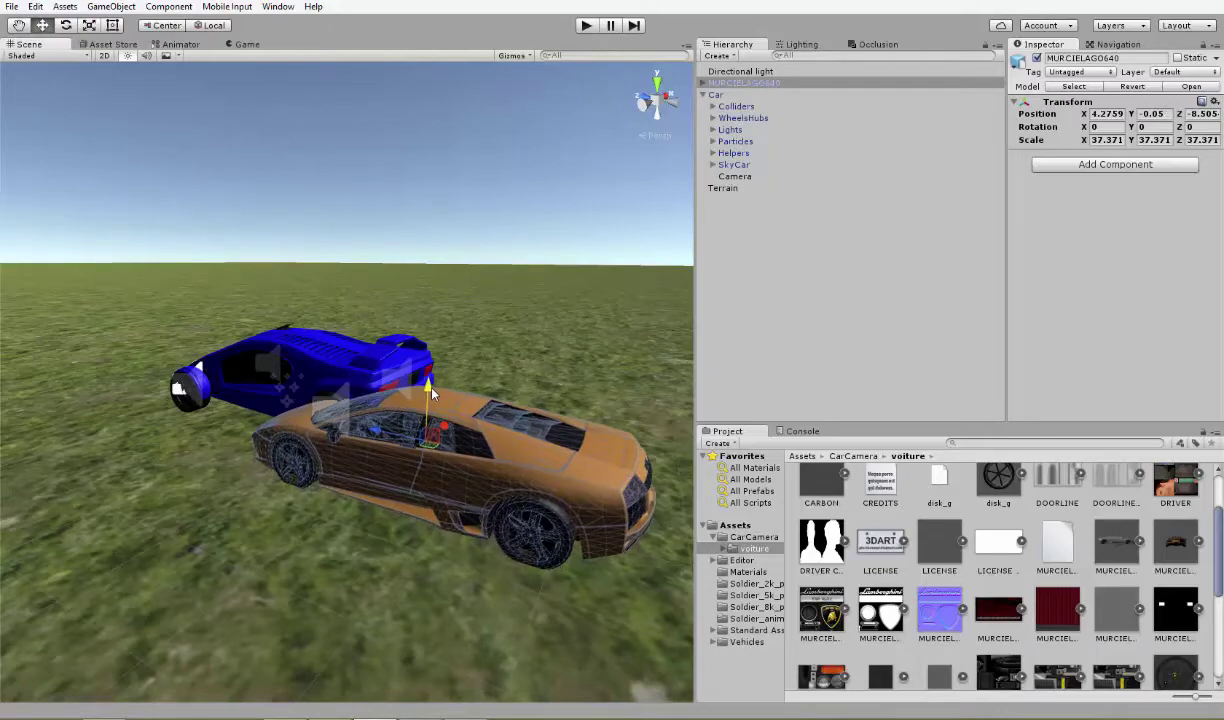
{"action": "mouse_move", "coordinate": [432, 393]}
{"action": "right_mouse_down"}
{"action": "mouse_move", "coordinate": [518, 409]}
{"action": "mouse_move", "coordinate": [363, 533]}
{"action": "right_mouse_up"}
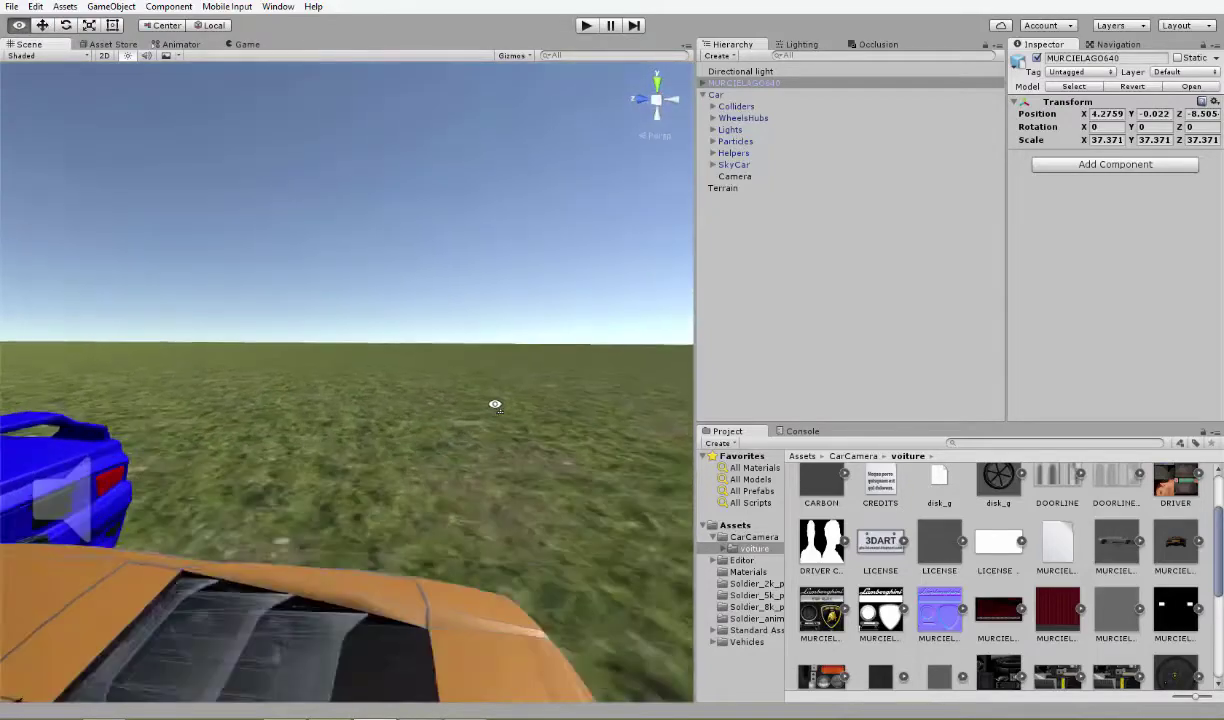
{"action": "mouse_move", "coordinate": [416, 518]}
{"action": "left_mouse_down"}
{"action": "mouse_move", "coordinate": [571, 491]}
{"action": "mouse_move", "coordinate": [201, 378]}
{"action": "left_mouse_up"}
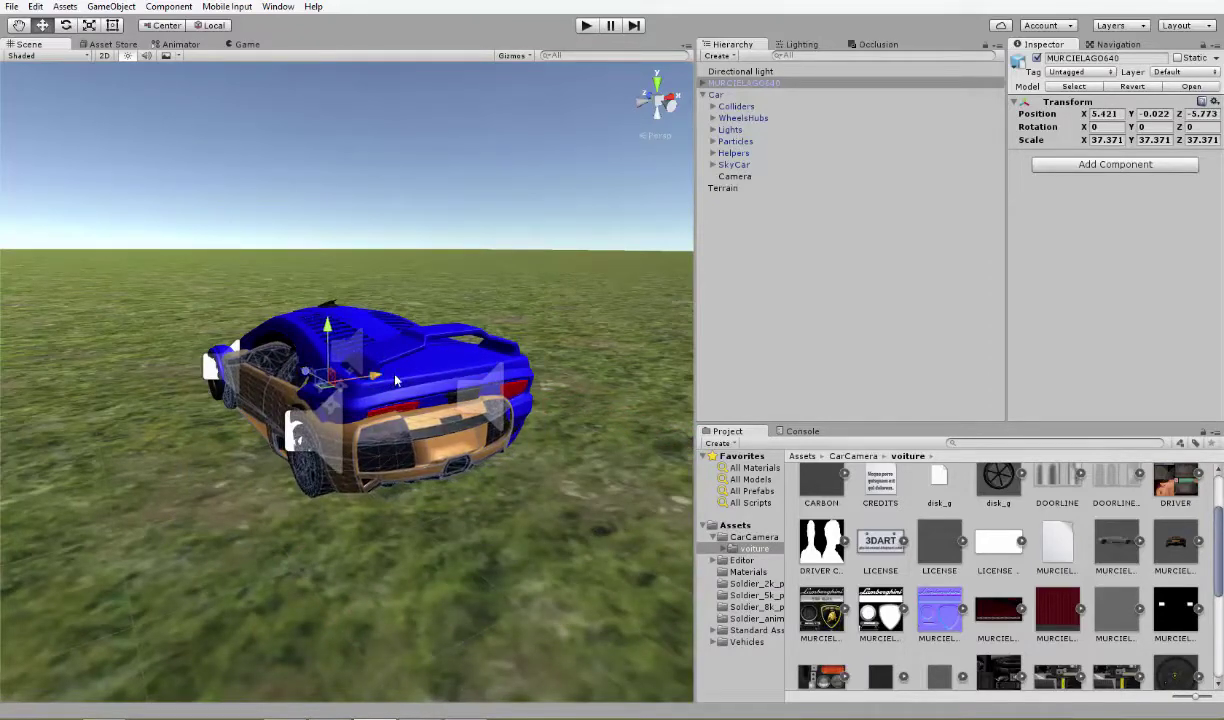
{"action": "left_click_drag", "start_coordinate": [395, 380], "coordinate": [418, 378]}
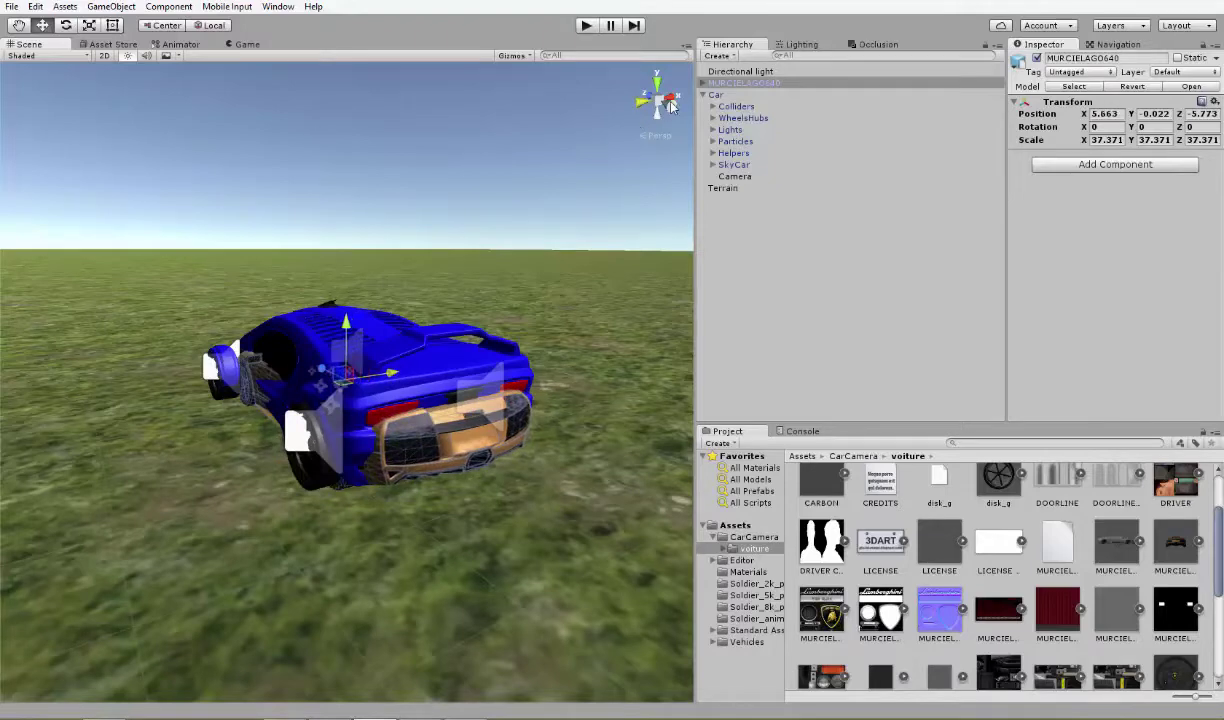
{"action": "left_click", "coordinate": [671, 104]}
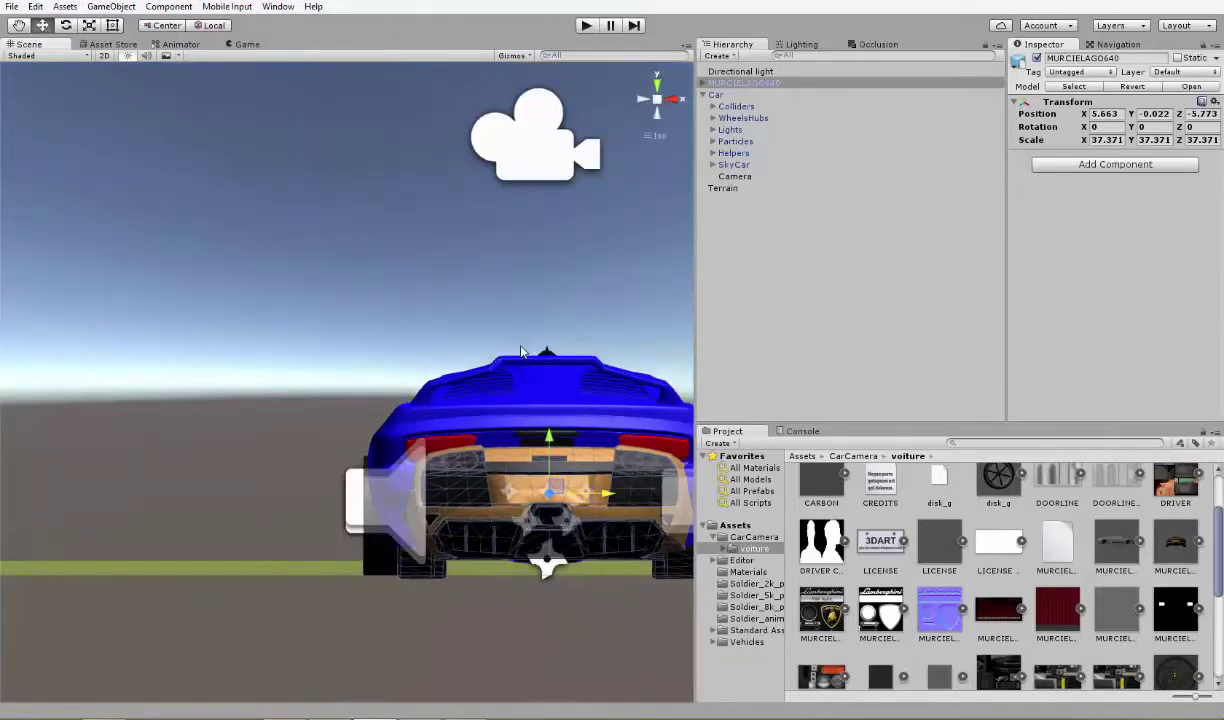
{"action": "key", "text": "f"}
{"action": "left_click", "coordinate": [365, 411]}
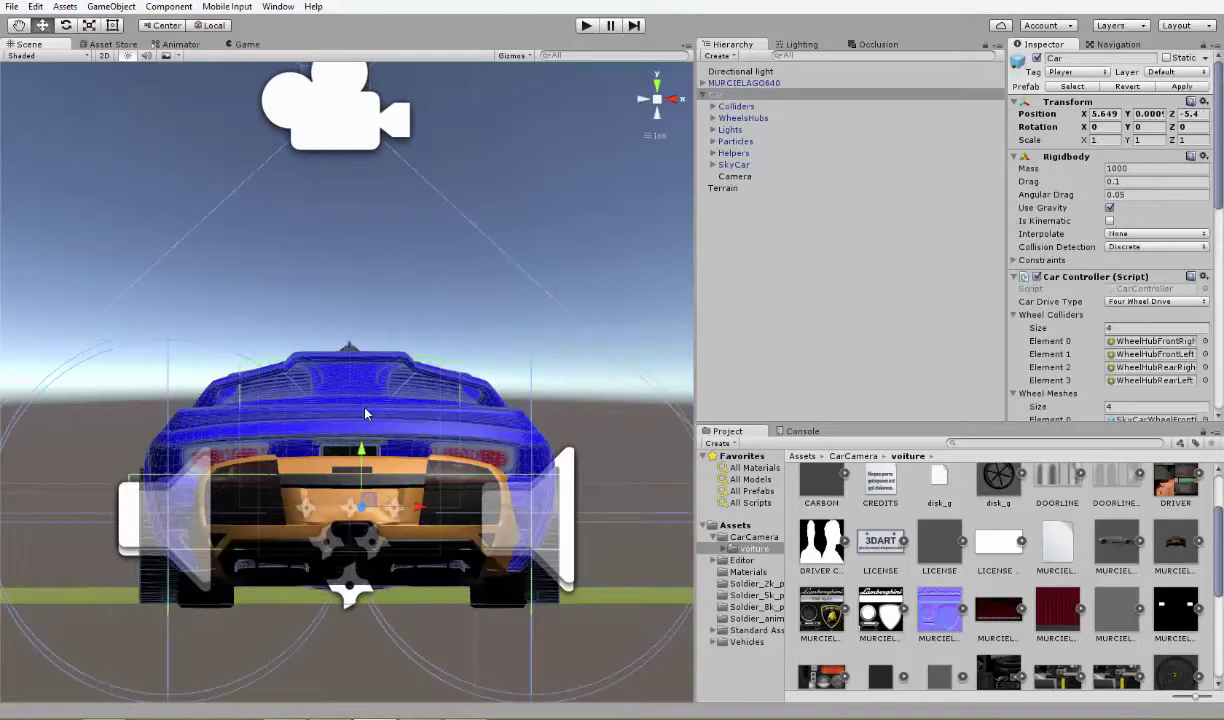
- Select the Car object and narrow it to an X scale of about 0.81
{"action": "left_click", "coordinate": [365, 411]}
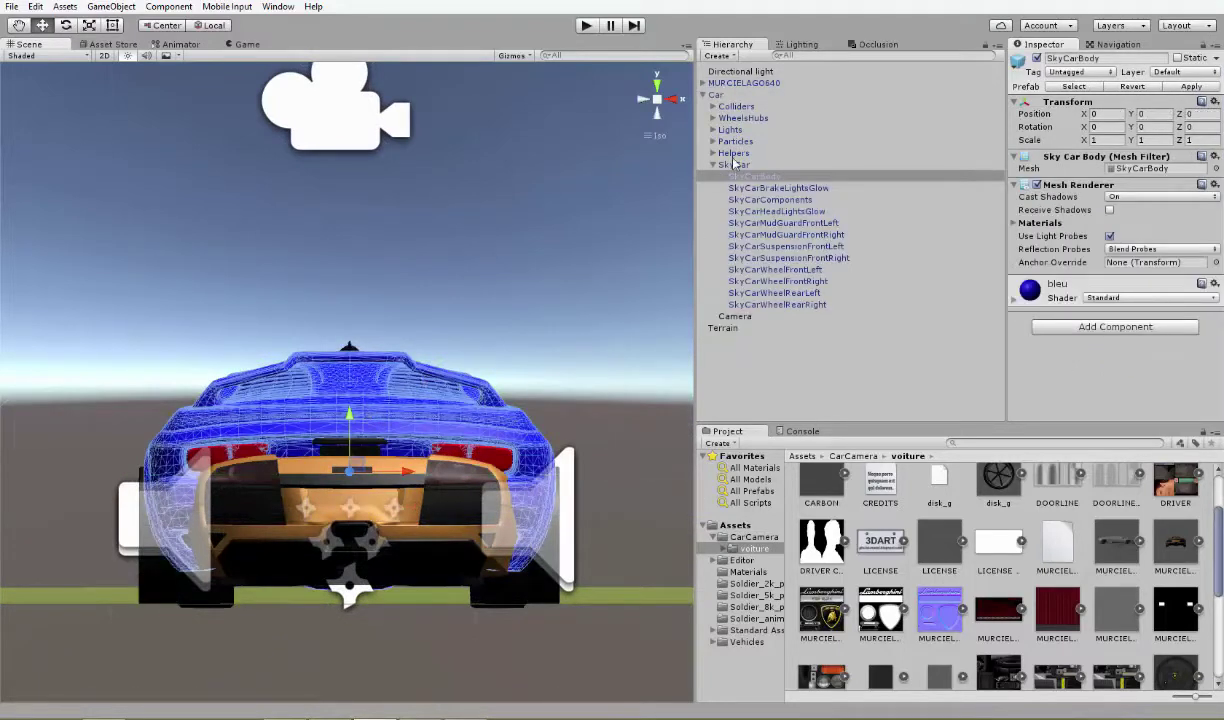
{"action": "left_click", "coordinate": [713, 95]}
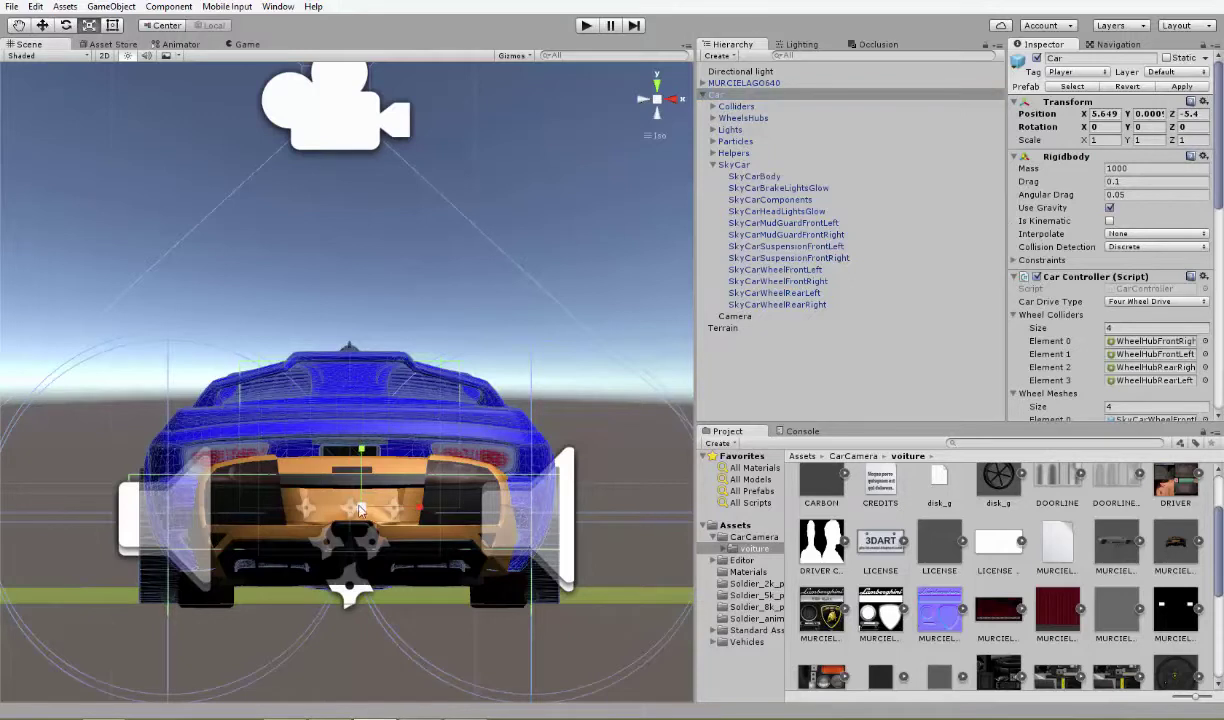
{"action": "left_click_drag", "start_coordinate": [413, 510], "coordinate": [409, 510]}
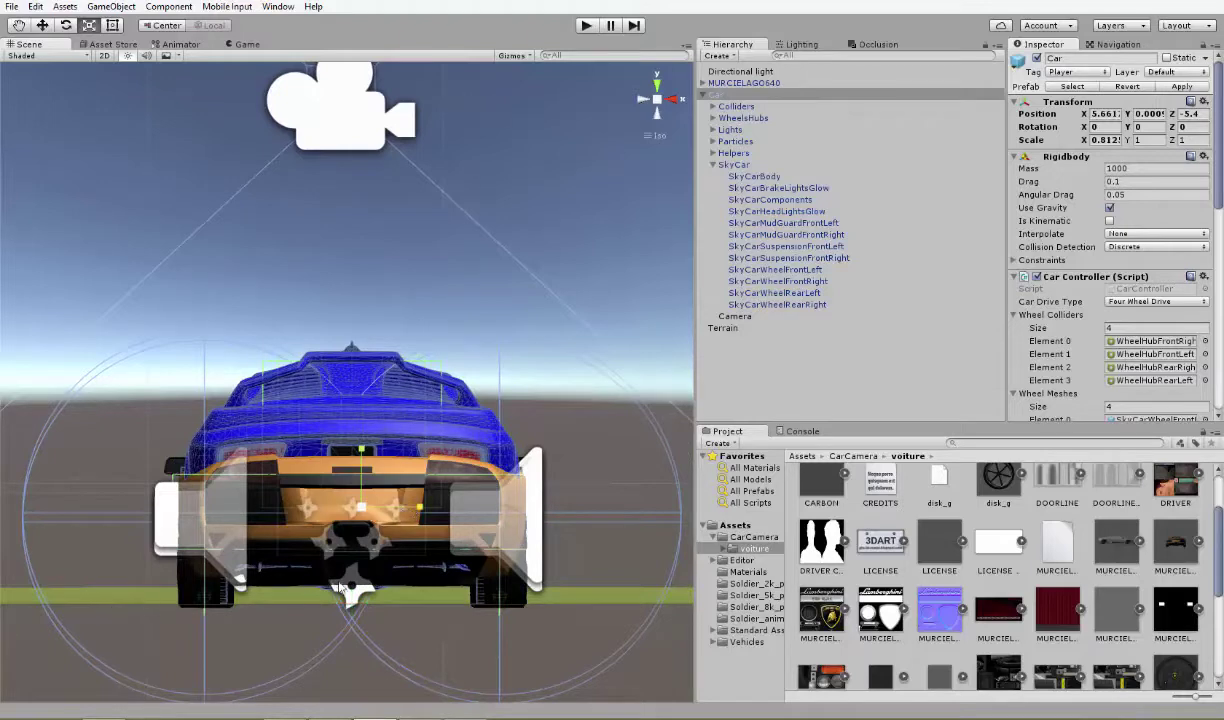
- In the side view, shorten the Car rig to Z scale about 0.96 and align its wheels lengthwise
{"action": "left_click", "coordinate": [642, 104]}
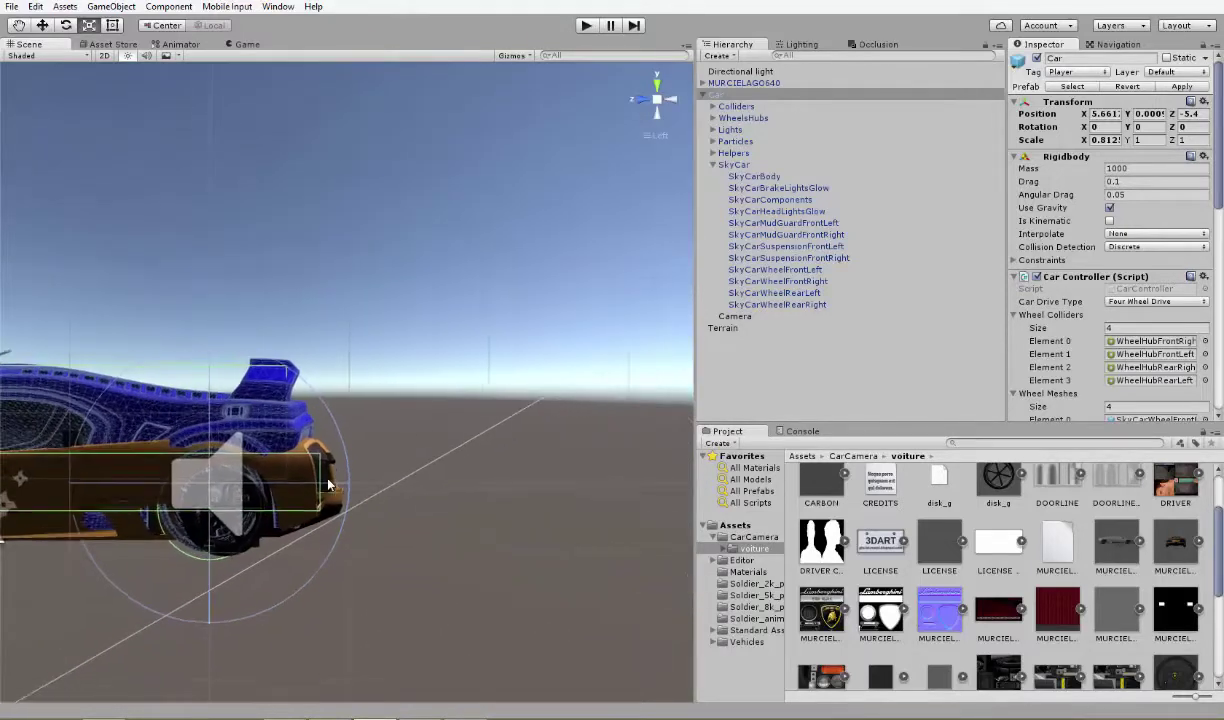
{"action": "key", "text": "f"}
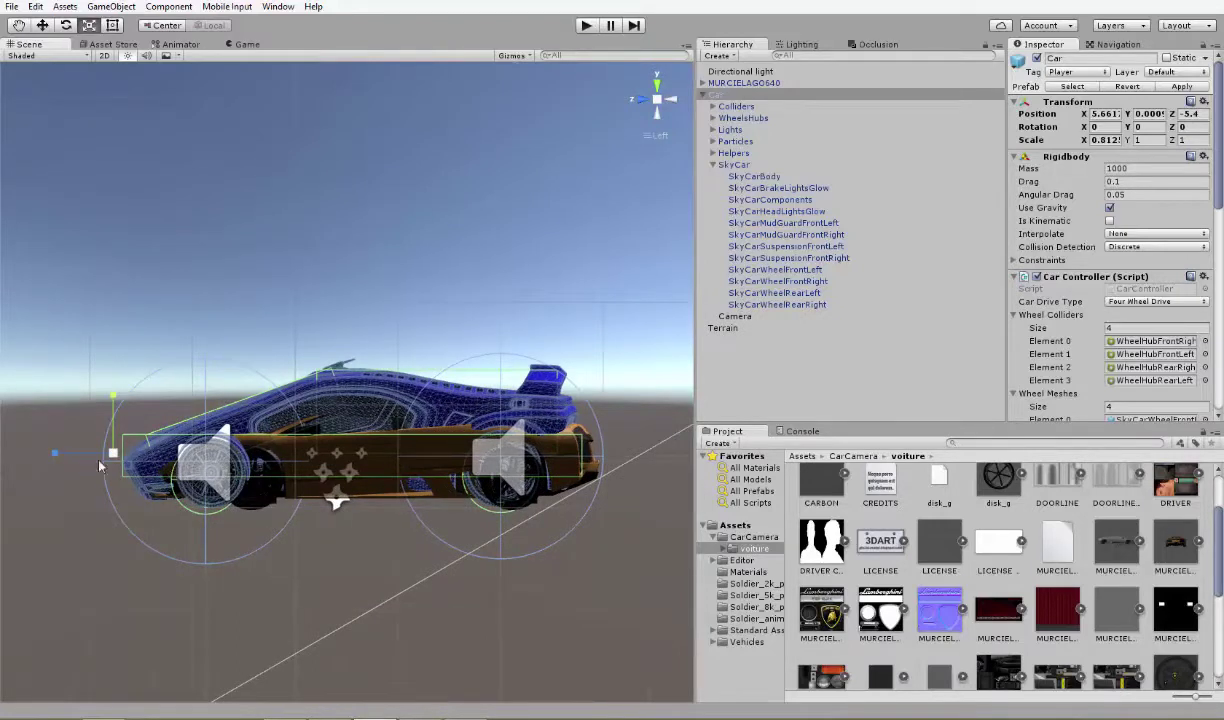
{"action": "left_click_drag", "start_coordinate": [57, 456], "coordinate": [2, 118]}
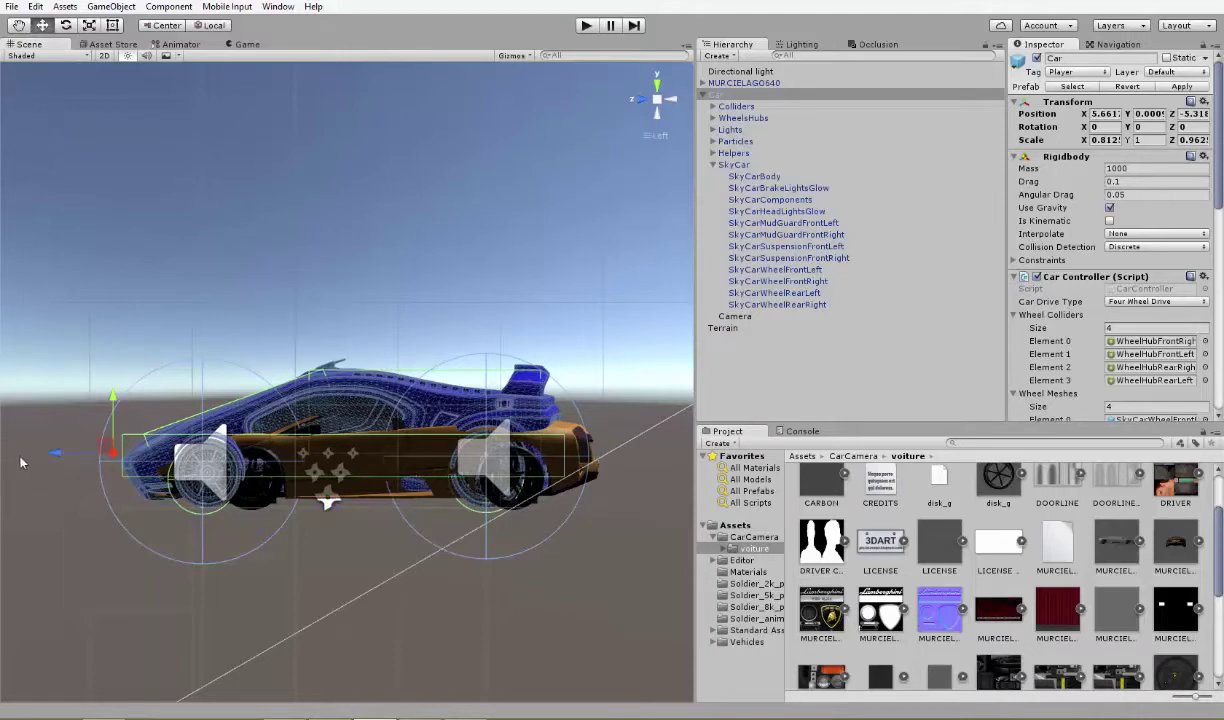
{"action": "left_click_drag", "start_coordinate": [49, 457], "coordinate": [91, 460]}
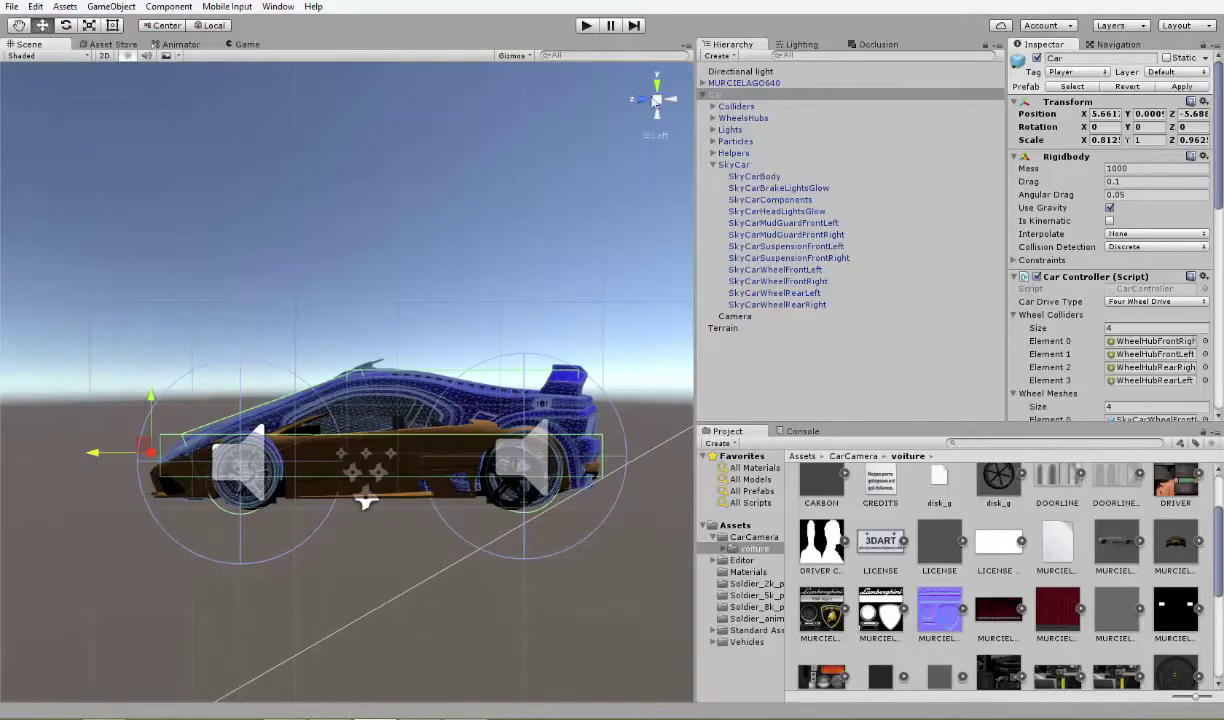
{"action": "left_click", "coordinate": [640, 105]}
{"action": "mouse_move", "coordinate": [510, 232]}
{"action": "left_mouse_down", "text": "alt"}
{"action": "mouse_move", "coordinate": [247, 392]}
{"action": "mouse_move", "coordinate": [340, 306]}
{"action": "mouse_move", "coordinate": [405, 401]}
{"action": "mouse_move", "coordinate": [418, 400]}
{"action": "left_mouse_up", "text": "alt"}
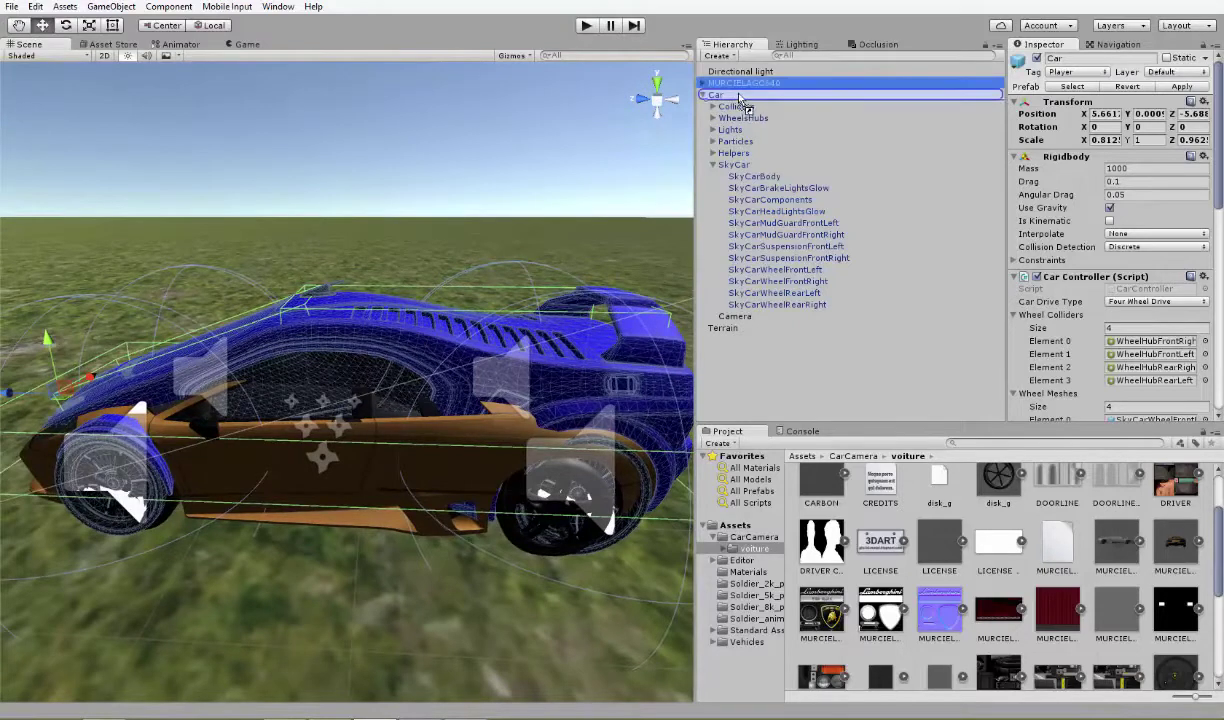
- Make MURCIELAGO640 a child of Car, then select and delete its rear-left tire TireRL
{"action": "left_click_drag", "start_coordinate": [736, 88], "coordinate": [722, 95]}
{"action": "left_click", "coordinate": [736, 94]}
{"action": "left_click", "coordinate": [743, 259]}
{"action": "left_click", "coordinate": [736, 304]}
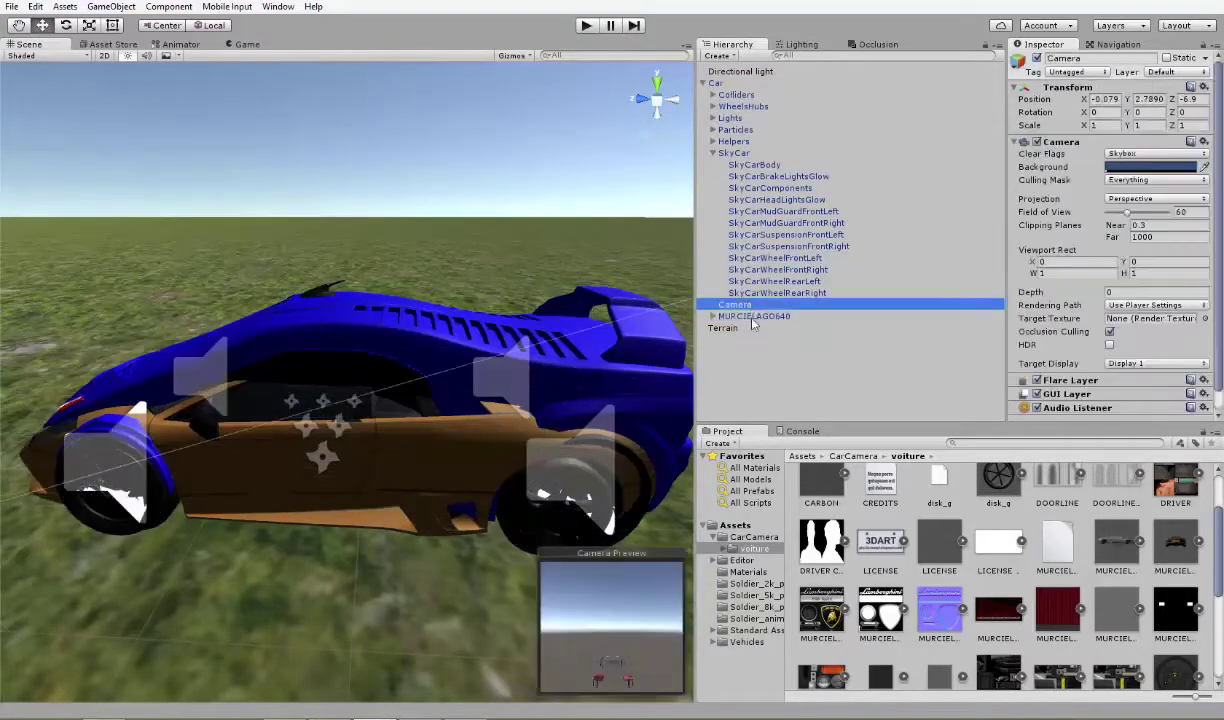
{"action": "left_click", "coordinate": [752, 316]}
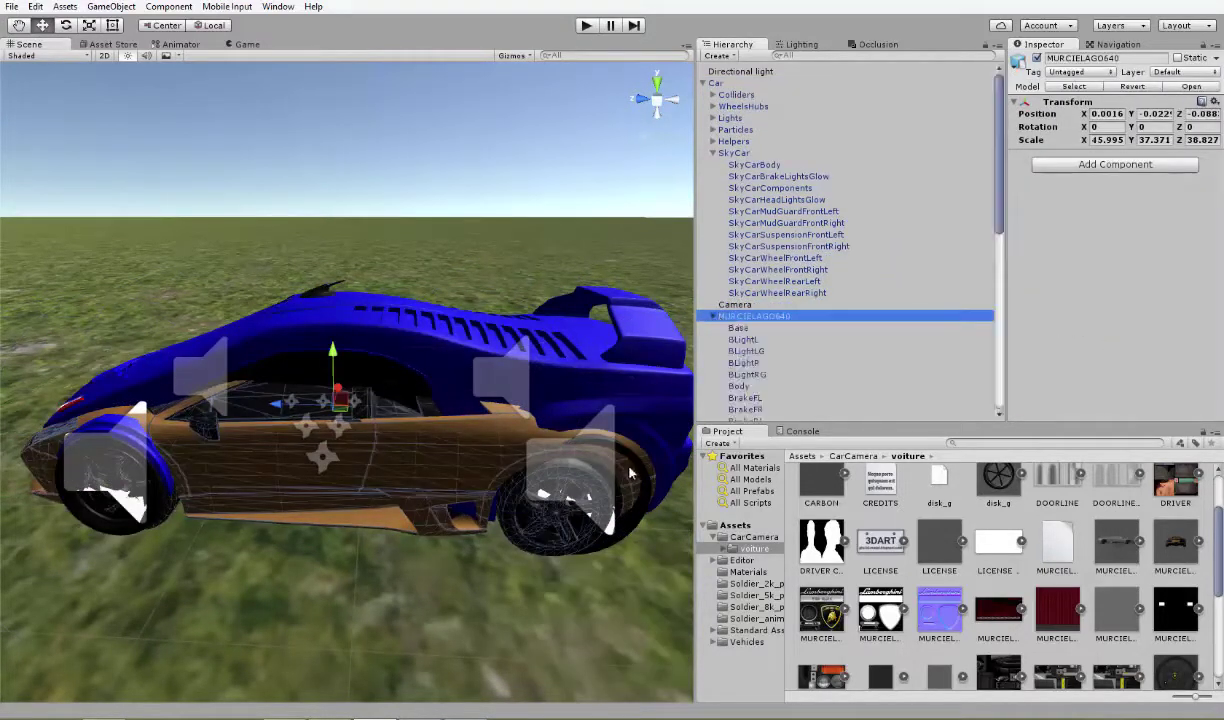
{"action": "left_click", "coordinate": [510, 528]}
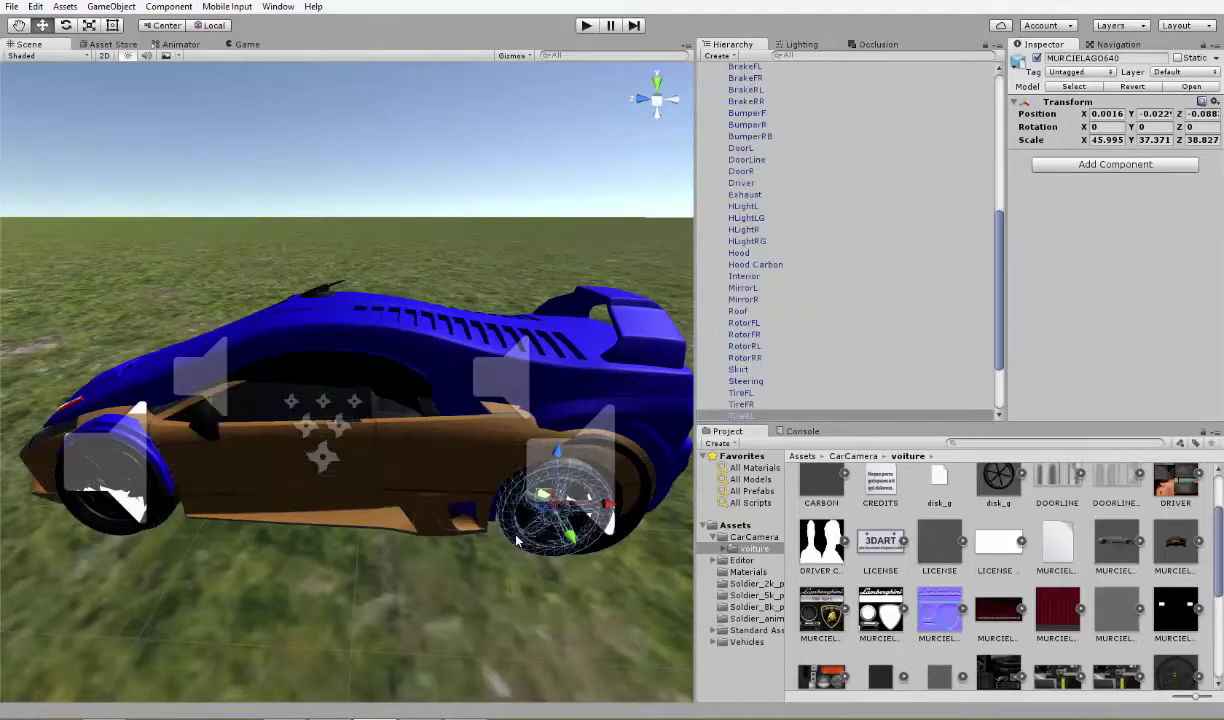
{"action": "key", "text": "Delete"}
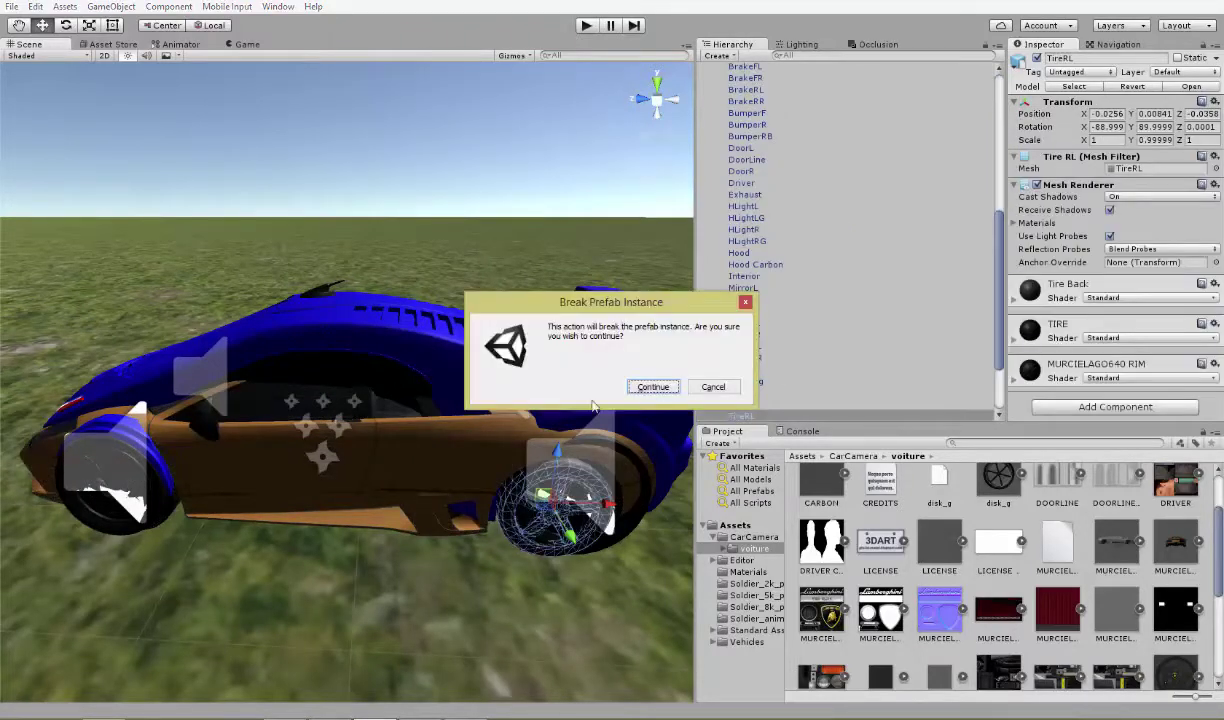
- Confirm breaking the prefab and delete all four Murcielago tires (TireRL, TireFL, TireFR, TireRR)
{"action": "left_click", "coordinate": [653, 387]}
{"action": "mouse_move", "coordinate": [600, 420]}
{"action": "right_mouse_down"}
{"action": "mouse_move", "coordinate": [365, 471]}
{"action": "mouse_move", "coordinate": [628, 267]}
{"action": "right_mouse_up"}
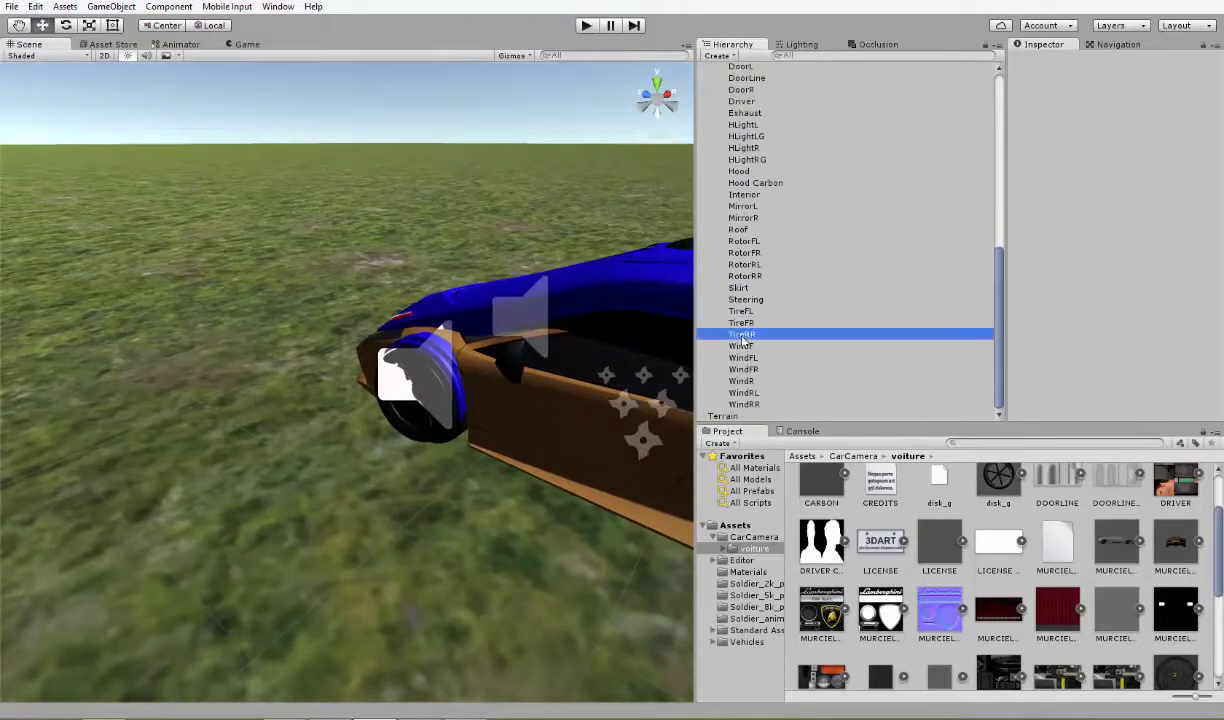
{"action": "key", "text": "Delete"}
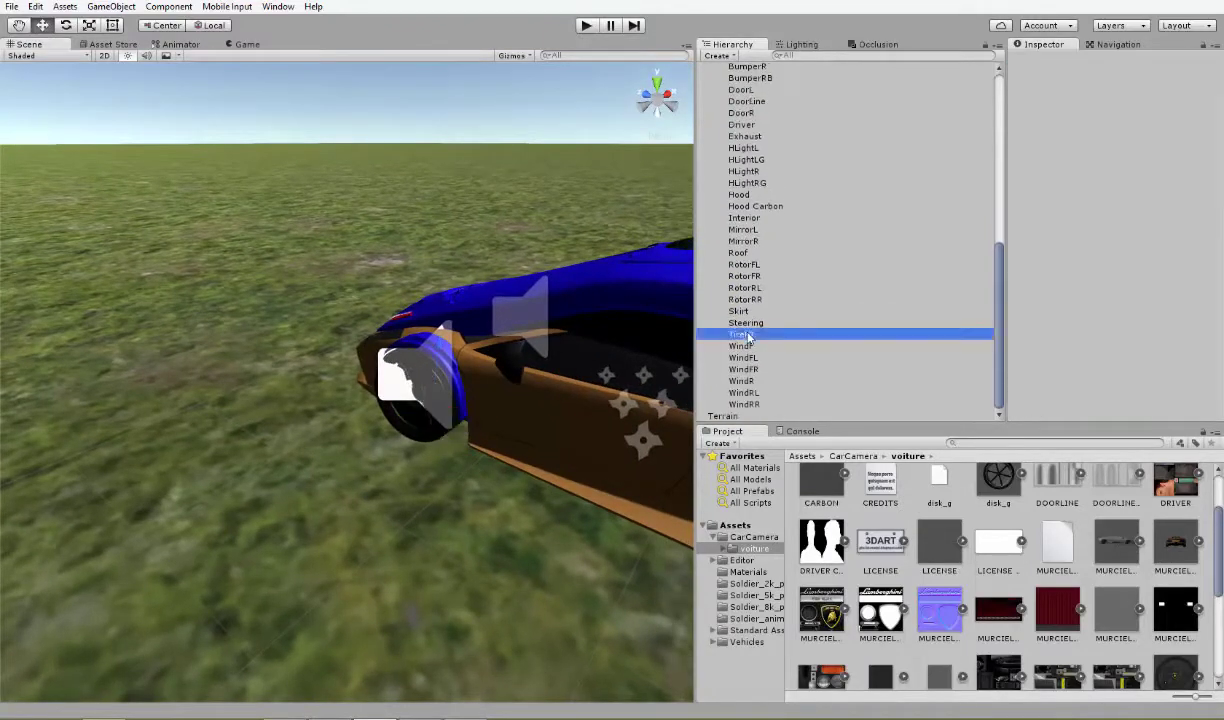
{"action": "mouse_move", "coordinate": [478, 334]}
{"action": "right_mouse_down"}
{"action": "mouse_move", "coordinate": [392, 388]}
{"action": "mouse_move", "coordinate": [370, 420]}
{"action": "right_mouse_up"}
{"action": "scroll", "coordinate": [745, 130], "scroll_direction": "up", "scroll_amount": 10}
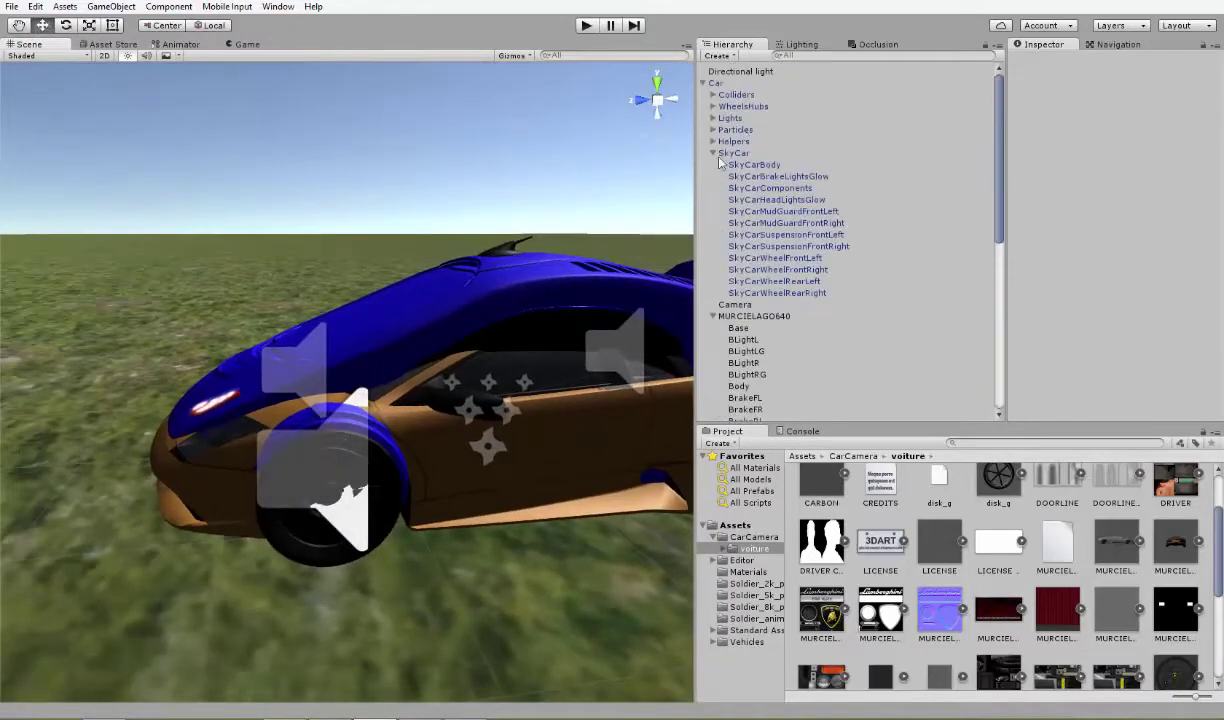
- Select SkyCarBody, its mudguards and suspension parts, and disable their Mesh Renderers
{"action": "left_click", "coordinate": [776, 164]}
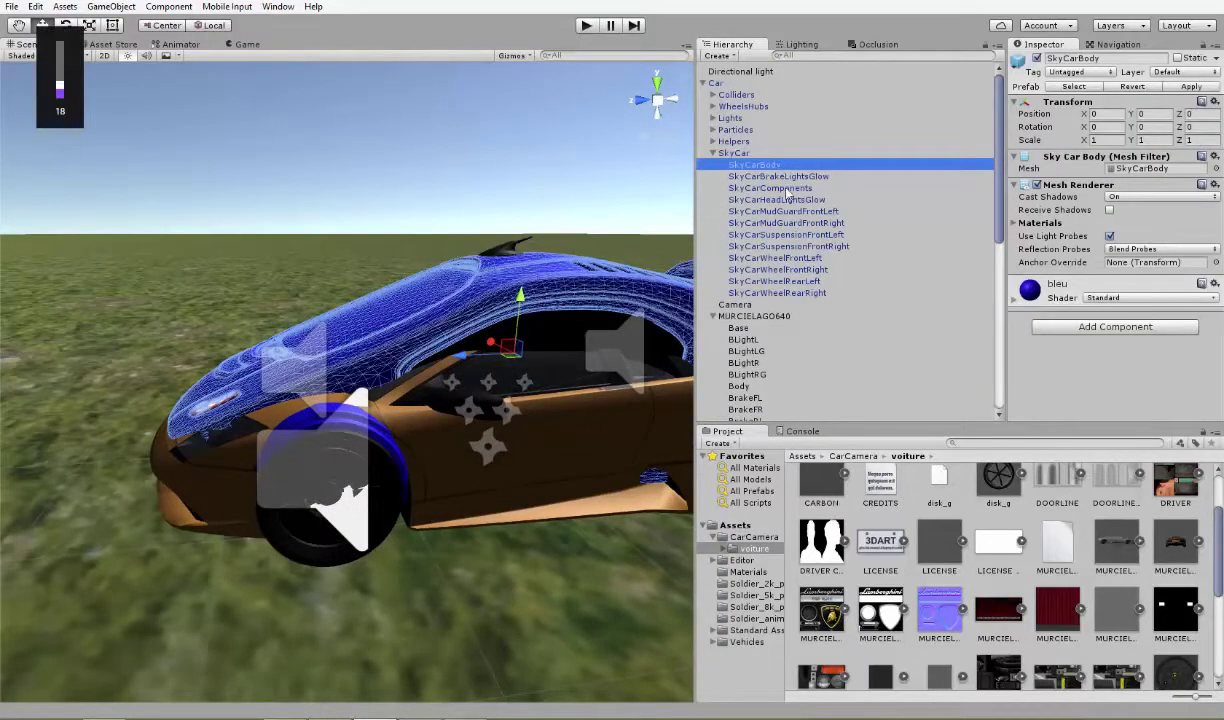
{"action": "left_click", "coordinate": [810, 246], "text": "ctrl"}
{"action": "left_click", "coordinate": [790, 234], "text": "ctrl"}
{"action": "left_click", "coordinate": [800, 222], "text": "ctrl"}
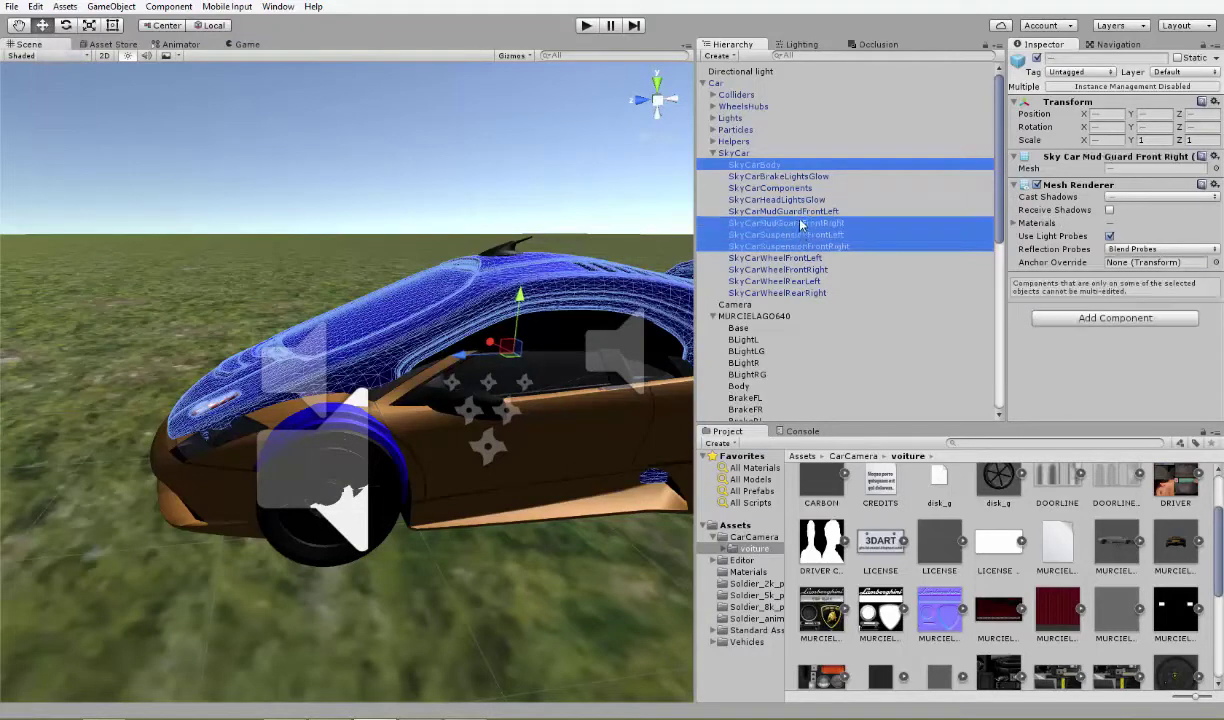
{"action": "left_click", "coordinate": [790, 188], "text": "ctrl"}
{"action": "left_click", "coordinate": [770, 176], "text": "ctrl"}
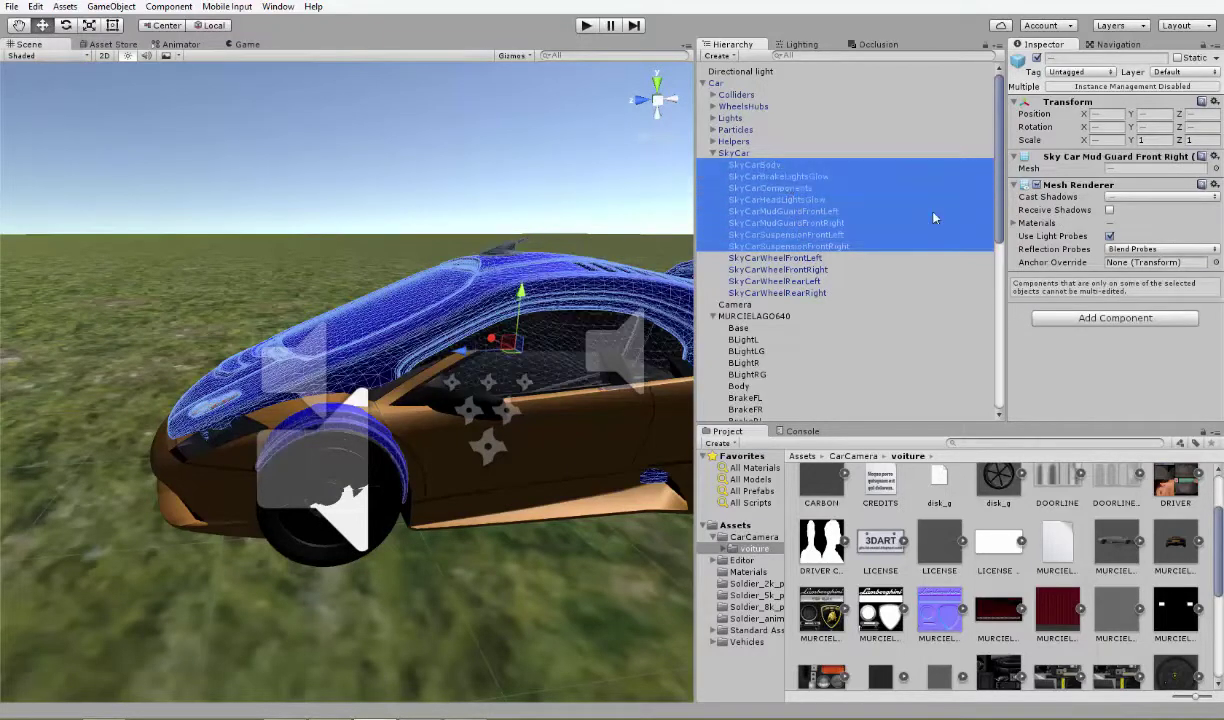
{"action": "left_click", "coordinate": [1036, 186]}
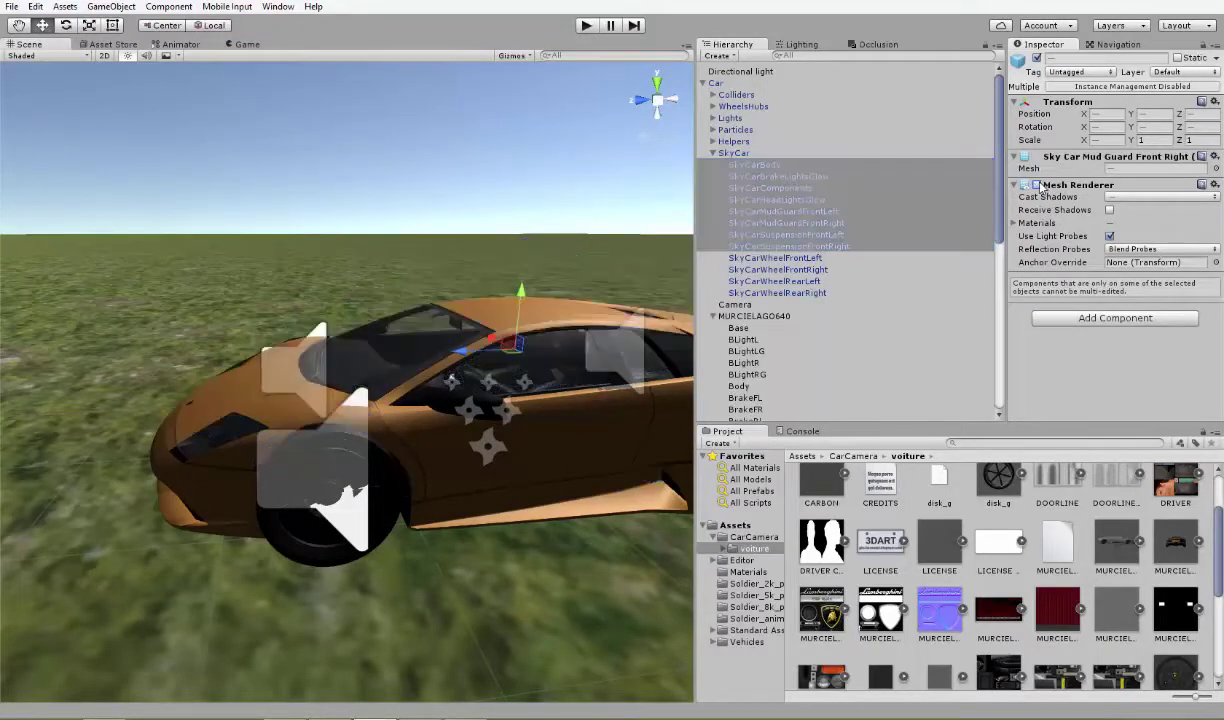
- Orbit around the orange car and check it through the Game view
{"action": "mouse_move", "coordinate": [396, 378]}
{"action": "left_mouse_down", "text": "alt"}
{"action": "mouse_move", "coordinate": [515, 343]}
{"action": "mouse_move", "coordinate": [125, 422]}
{"action": "mouse_move", "coordinate": [347, 450]}
{"action": "left_mouse_up", "text": "alt"}
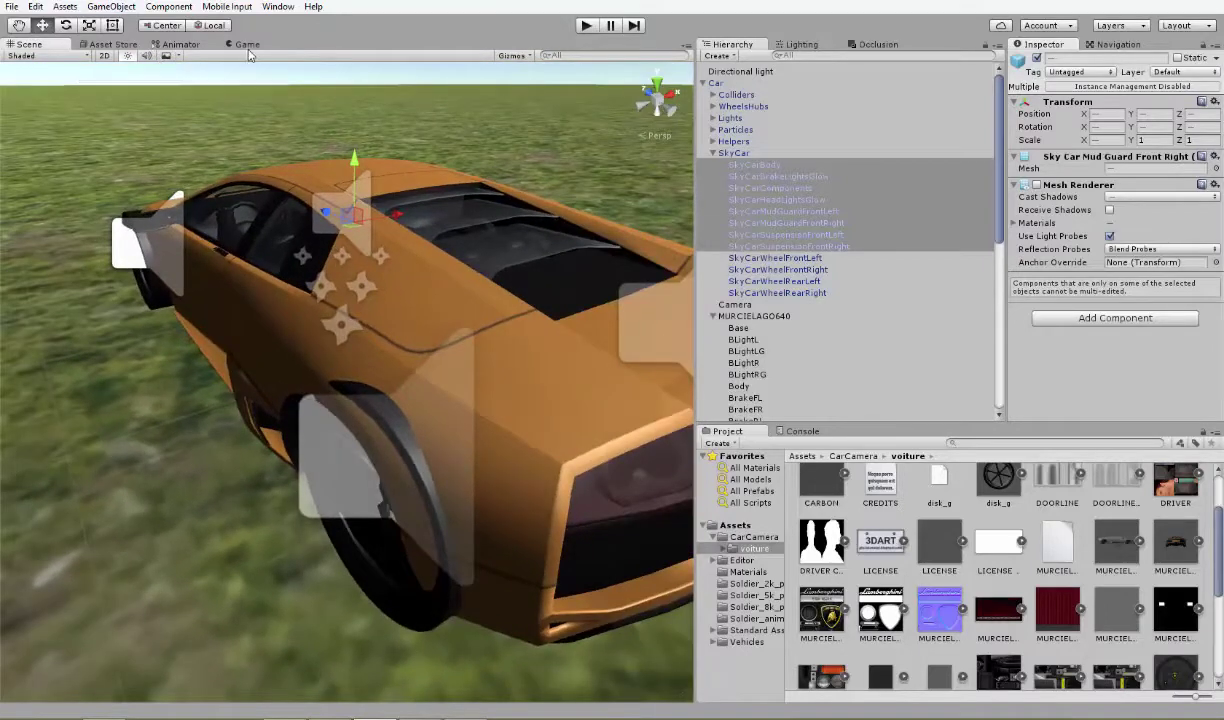
{"action": "left_click", "coordinate": [247, 45]}
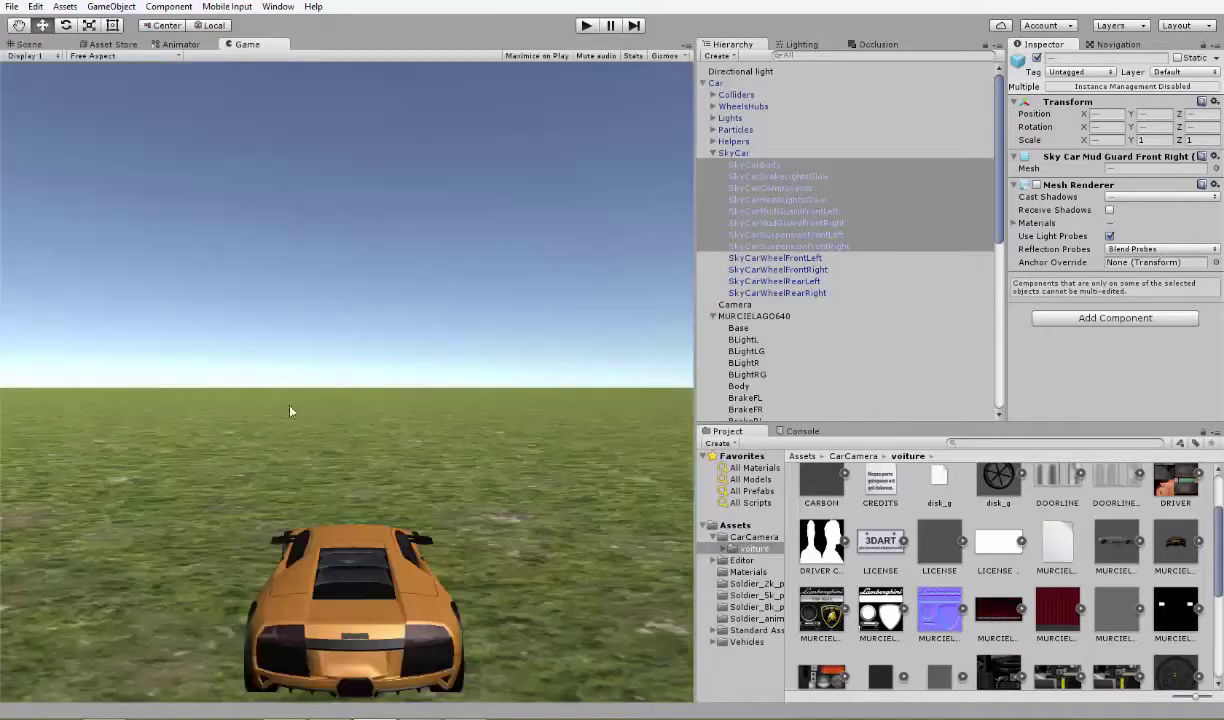
{"action": "left_click", "coordinate": [30, 44]}
{"action": "left_click_drag", "start_coordinate": [193, 256], "coordinate": [604, 595], "text": "alt"}
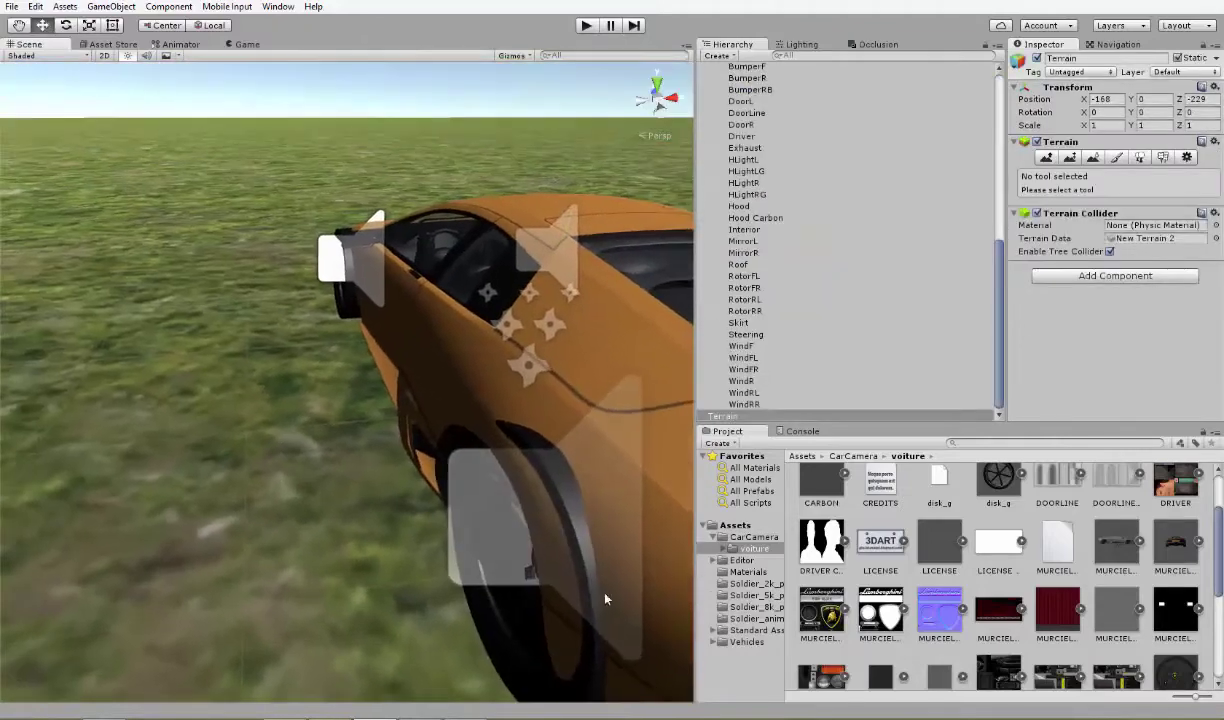
- Select SkyCarWheelRearLeft, move it toward the arch and shrink it to 0.7375 scale
{"action": "left_click", "coordinate": [455, 572]}
{"action": "left_click", "coordinate": [460, 565]}
{"action": "mouse_move", "coordinate": [460, 565]}
{"action": "left_mouse_down", "text": "alt"}
{"action": "mouse_move", "coordinate": [445, 325]}
{"action": "mouse_move", "coordinate": [104, 76]}
{"action": "left_mouse_up", "text": "alt"}
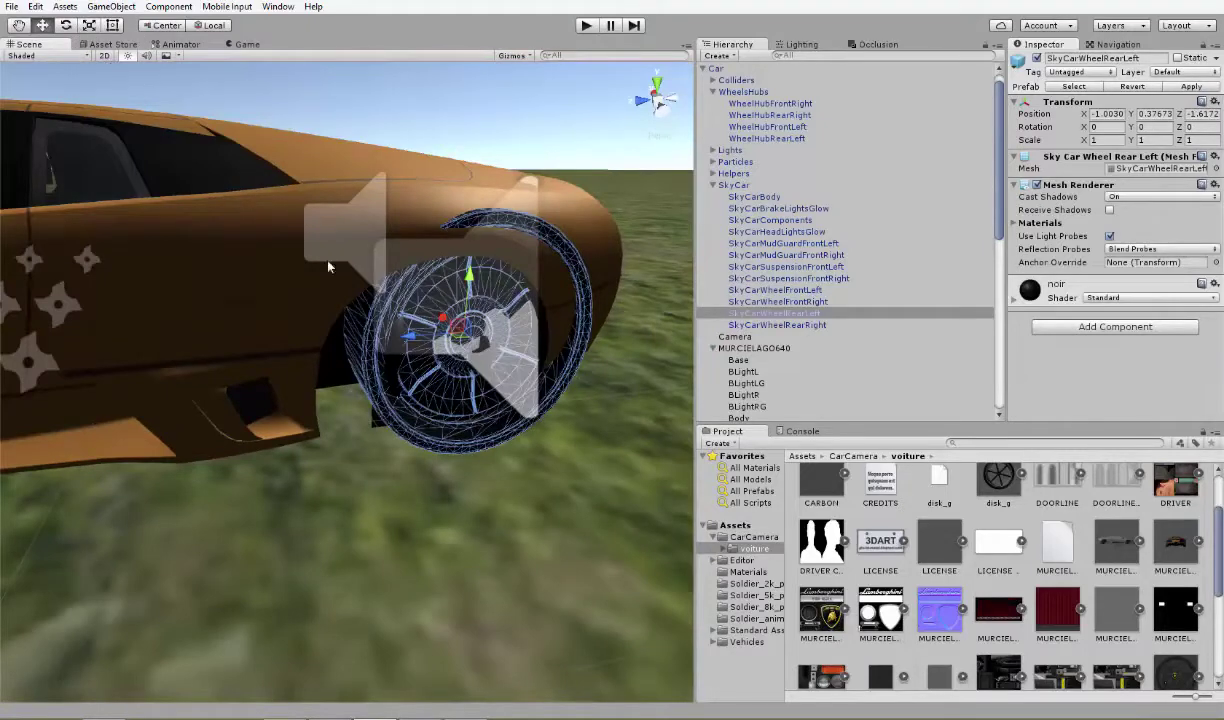
{"action": "mouse_move", "coordinate": [407, 355]}
{"action": "left_mouse_down"}
{"action": "mouse_move", "coordinate": [366, 324]}
{"action": "mouse_move", "coordinate": [418, 341]}
{"action": "left_mouse_up"}
{"action": "left_click_drag", "start_coordinate": [418, 337], "coordinate": [131, 68]}
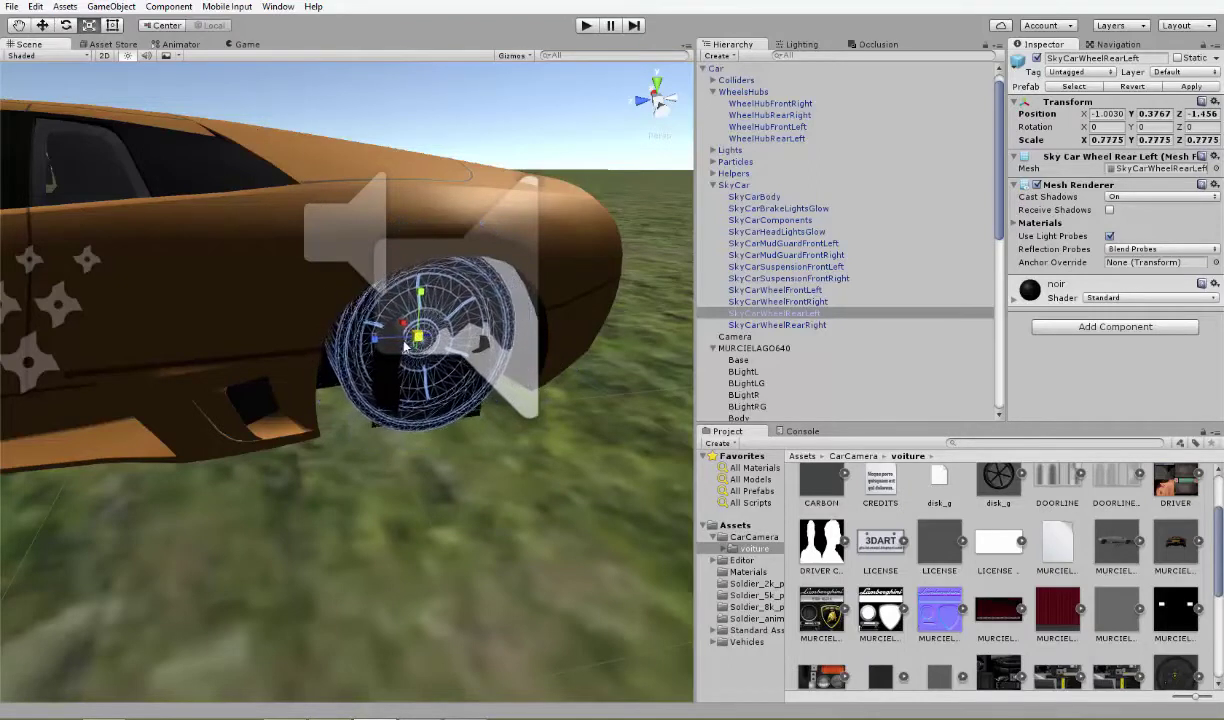
{"action": "left_click", "coordinate": [45, 26]}
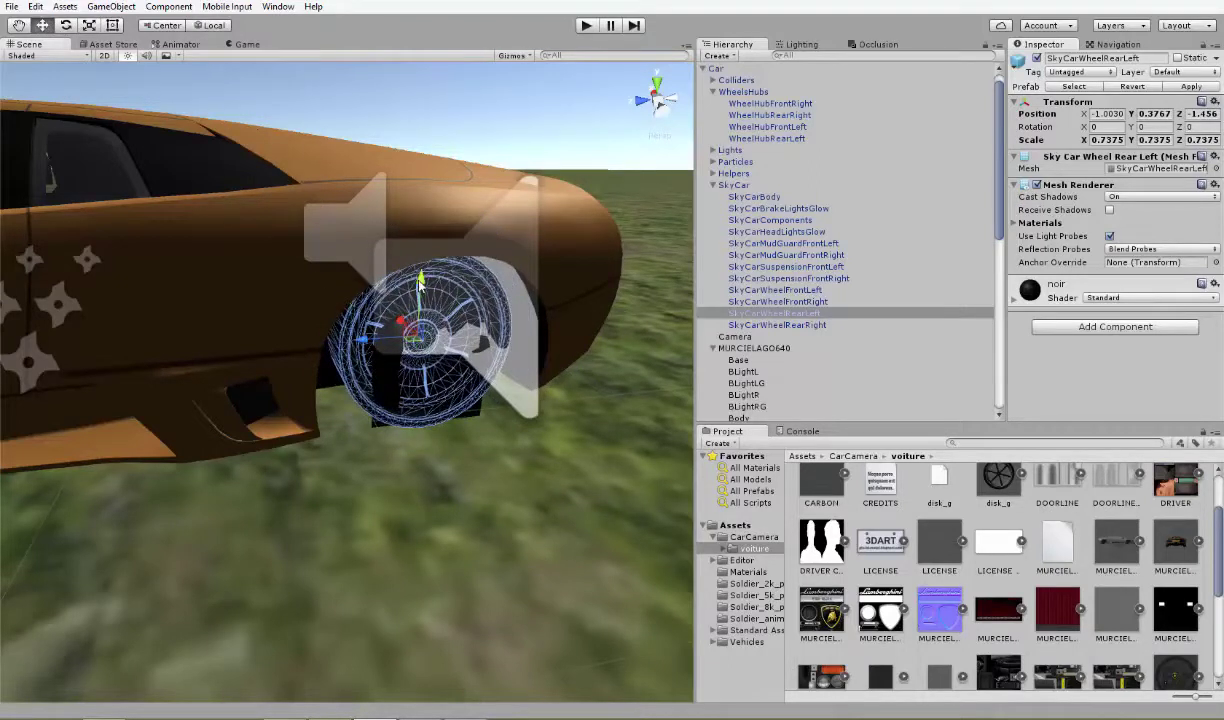
{"action": "left_click_drag", "start_coordinate": [420, 283], "coordinate": [420, 301]}
{"action": "left_click_drag", "start_coordinate": [396, 345], "coordinate": [370, 374]}
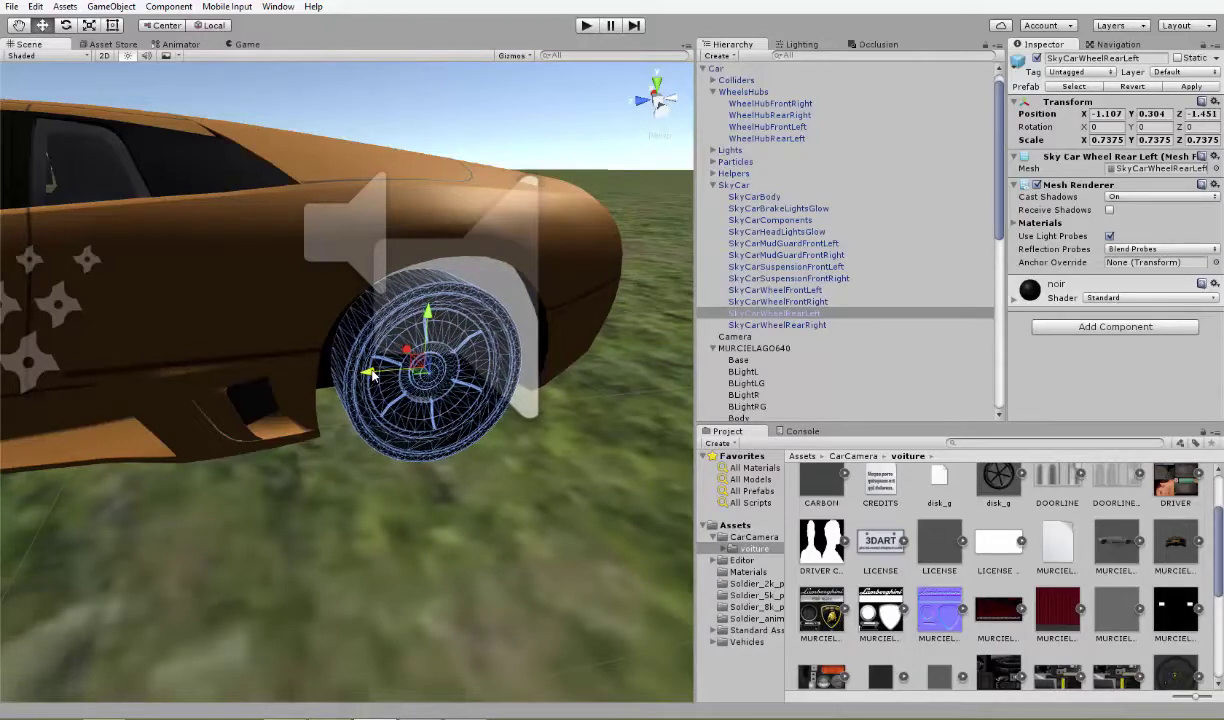
- In the side view, enlarge the wheel to 0.8482 and nudge it to Z -1.487
{"action": "left_click", "coordinate": [658, 115]}
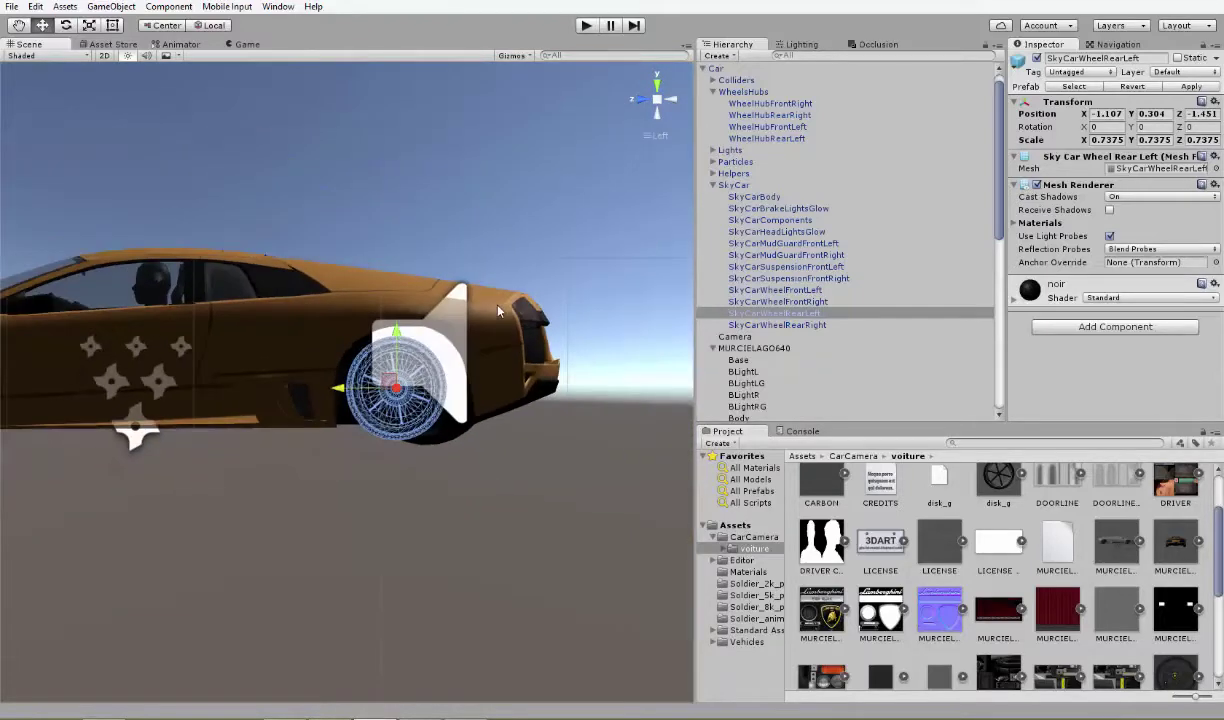
{"action": "scroll", "coordinate": [488, 309], "scroll_direction": "up", "scroll_amount": 2}
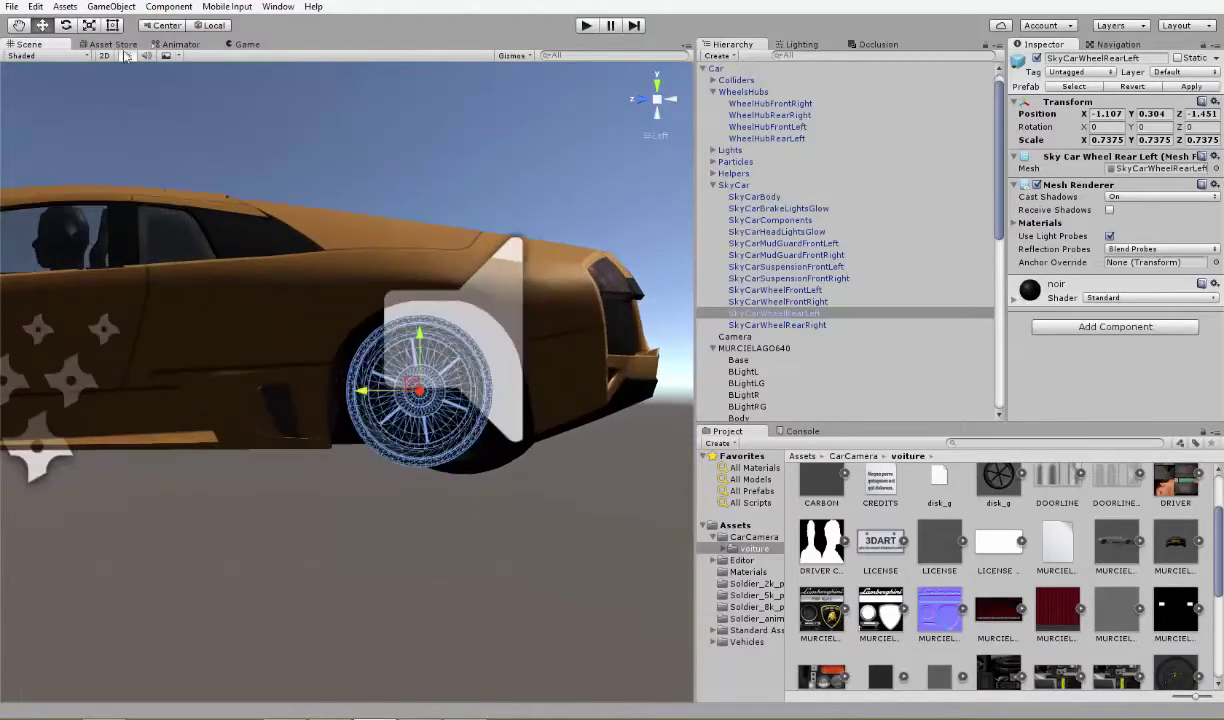
{"action": "left_click", "coordinate": [92, 24]}
{"action": "left_click_drag", "start_coordinate": [418, 396], "coordinate": [230, 161]}
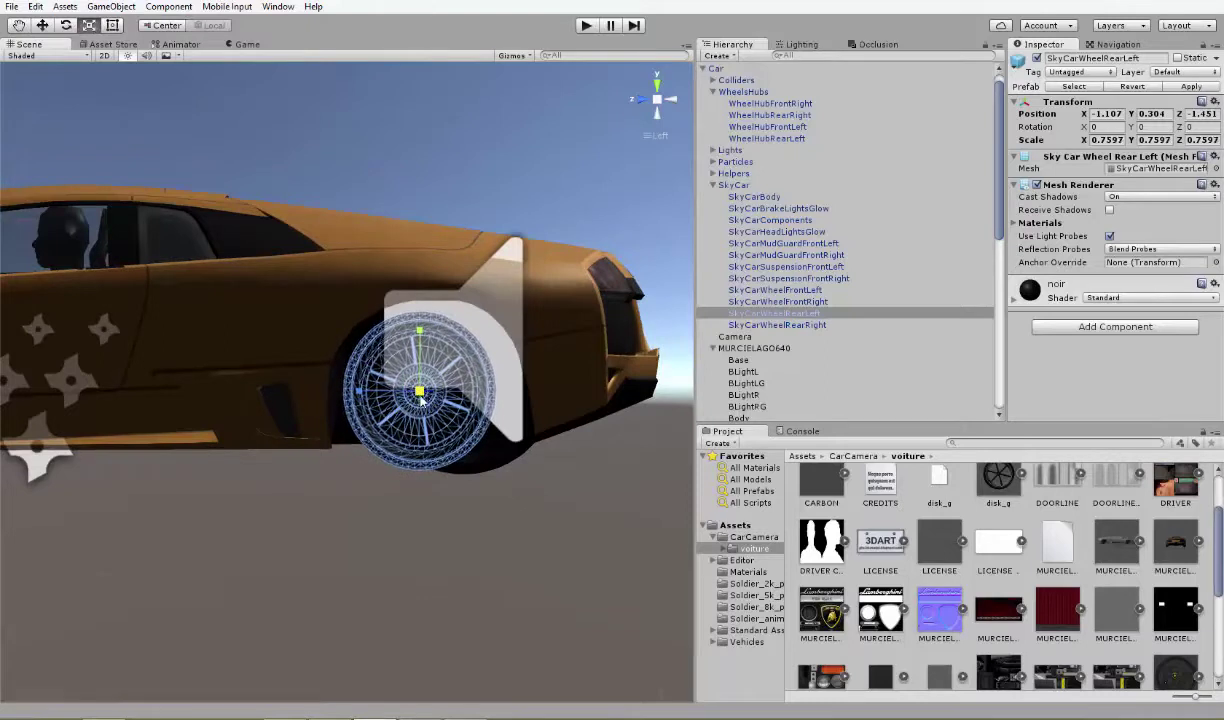
{"action": "left_click", "coordinate": [43, 26]}
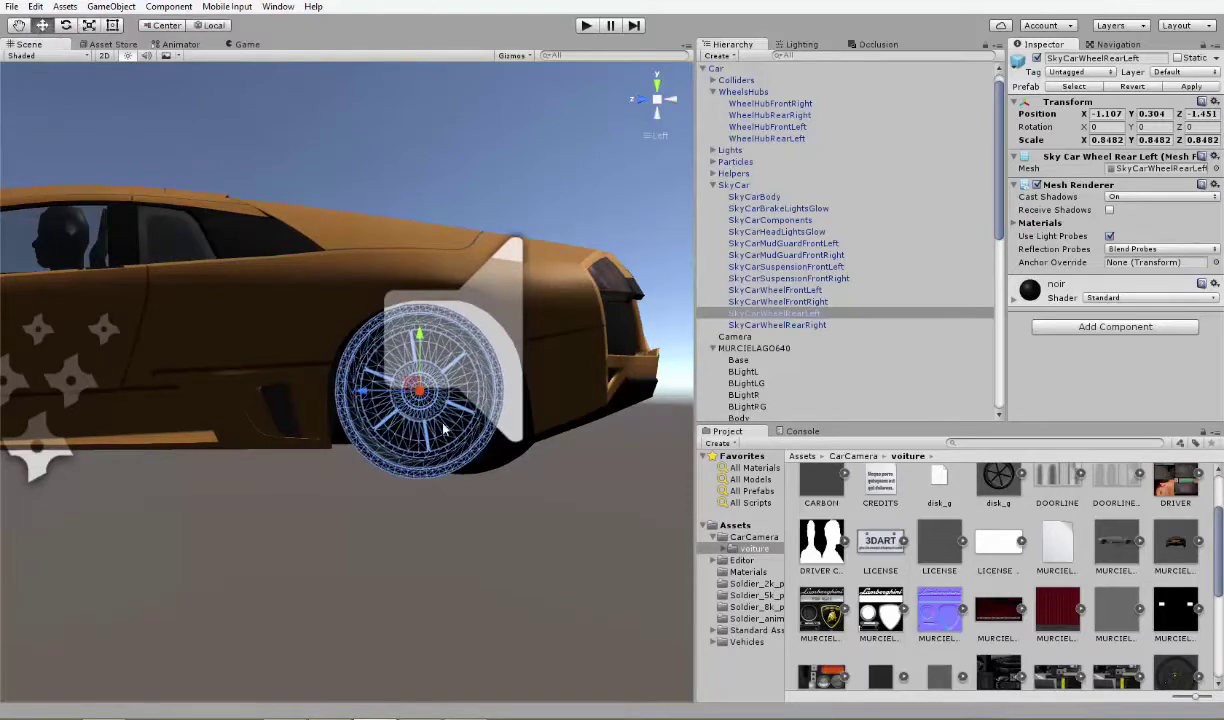
{"action": "left_click_drag", "start_coordinate": [364, 389], "coordinate": [369, 394]}
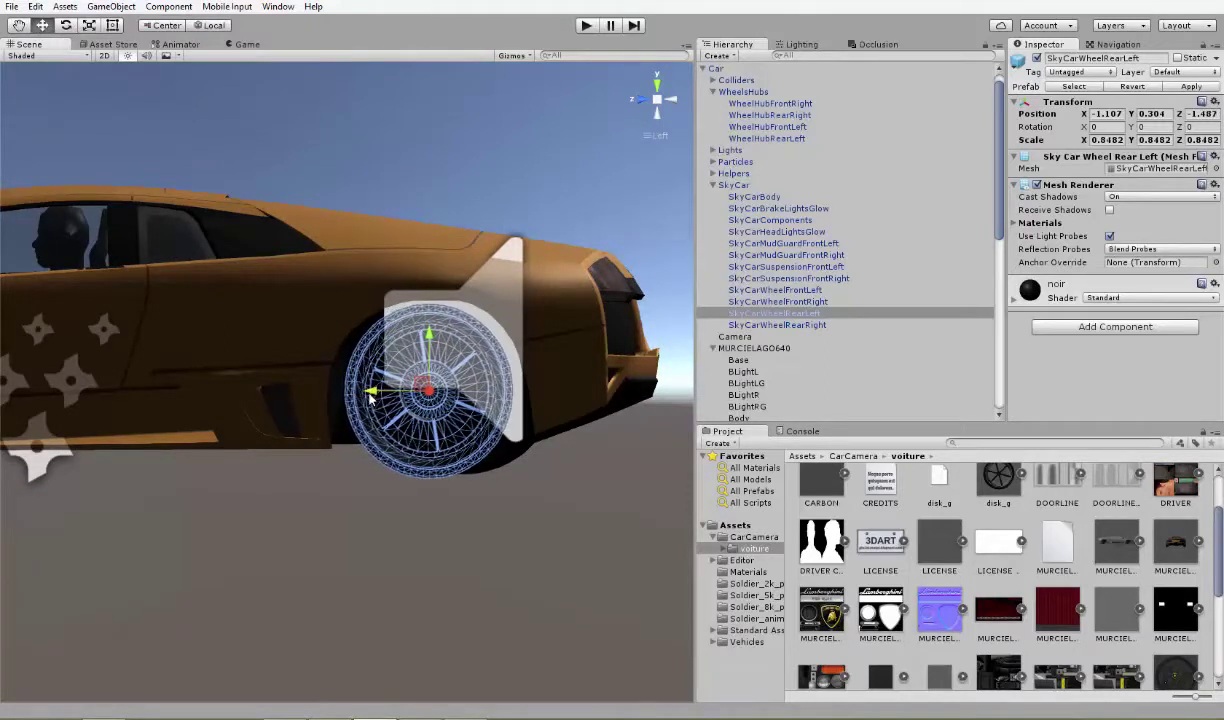
{"action": "left_click", "coordinate": [657, 100]}
{"action": "mouse_move", "coordinate": [336, 290]}
{"action": "left_mouse_down", "text": "alt"}
{"action": "mouse_move", "coordinate": [451, 332]}
{"action": "mouse_move", "coordinate": [526, 391]}
{"action": "mouse_move", "coordinate": [443, 391]}
{"action": "mouse_move", "coordinate": [562, 385]}
{"action": "left_mouse_up", "text": "alt"}
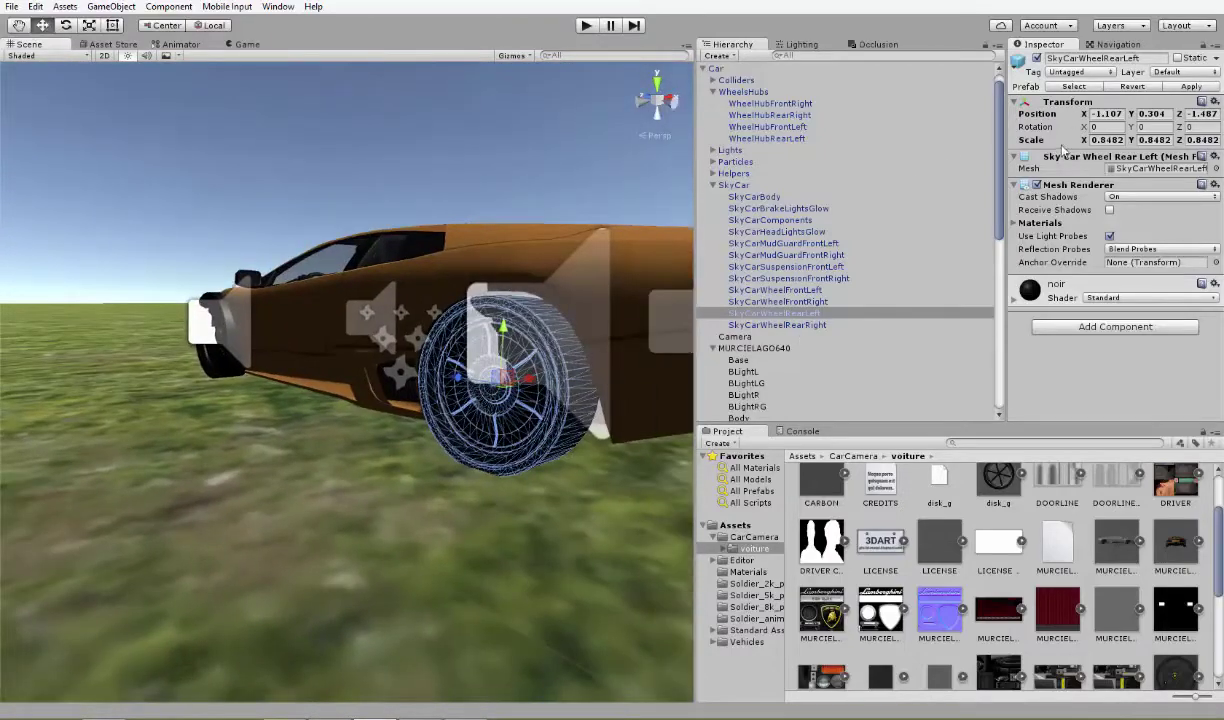
{"action": "left_click", "coordinate": [1116, 141]}
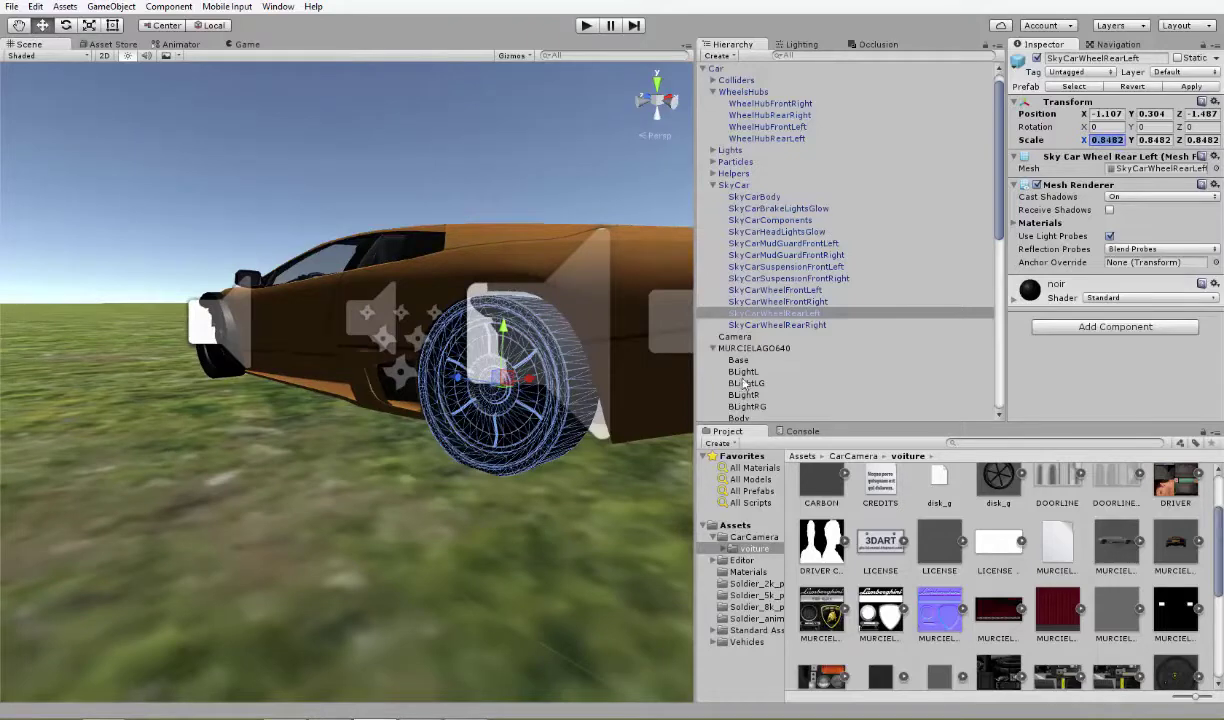
- Select SkyCarWheelRearRight and set its X scale to 0.8482, matching the rear-left wheel
{"action": "left_click", "coordinate": [765, 327]}
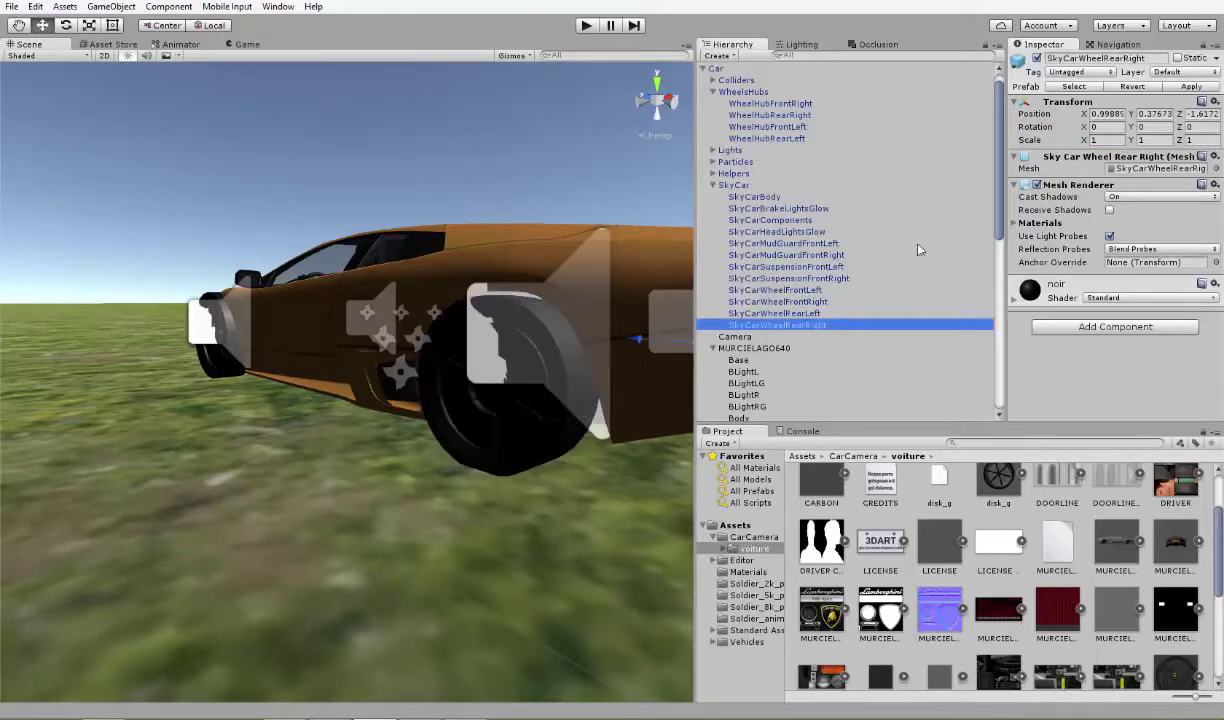
{"action": "left_click", "coordinate": [1110, 141]}
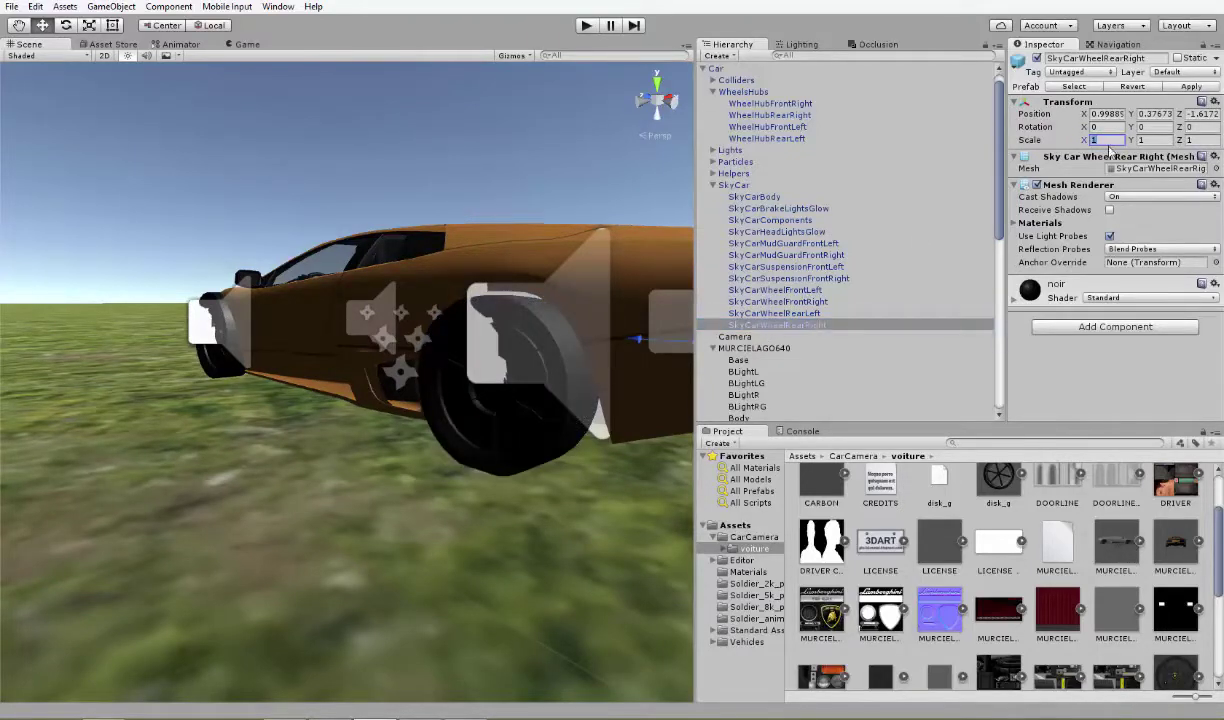
{"action": "left_click", "coordinate": [512, 445]}
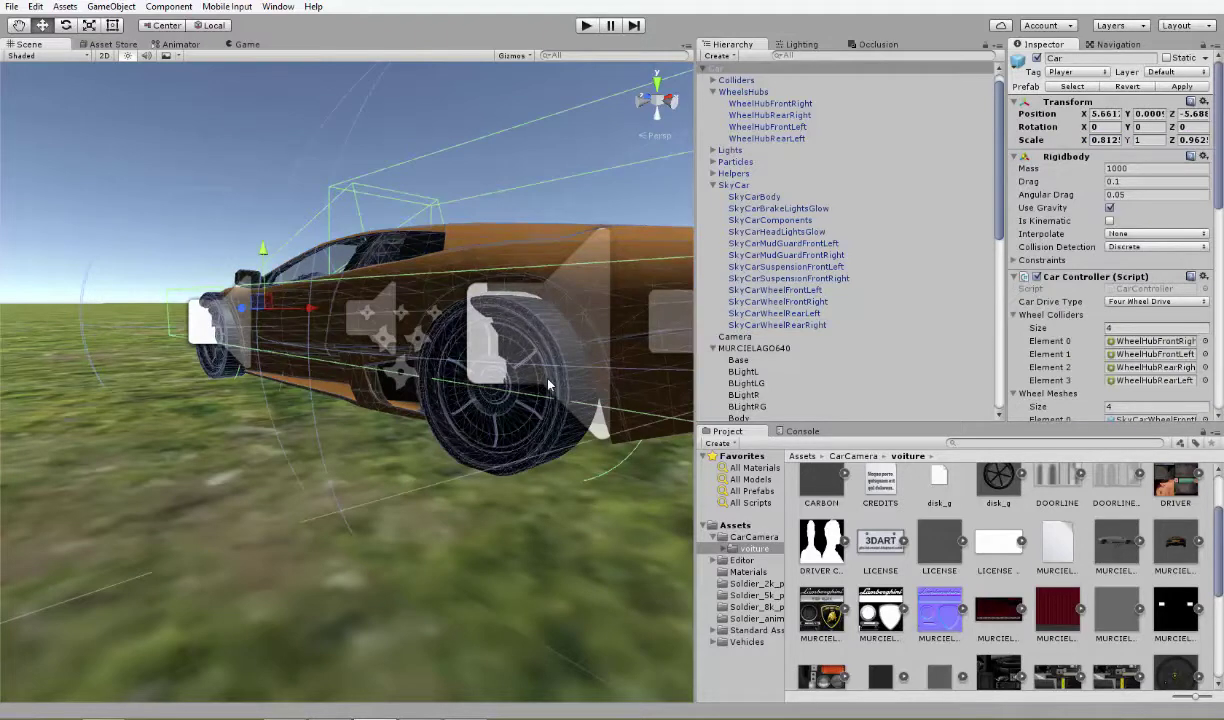
{"action": "left_click", "coordinate": [778, 301]}
{"action": "left_click", "coordinate": [775, 313]}
{"action": "left_click", "coordinate": [777, 325]}
{"action": "left_click", "coordinate": [775, 313]}
{"action": "left_click", "coordinate": [1154, 140]}
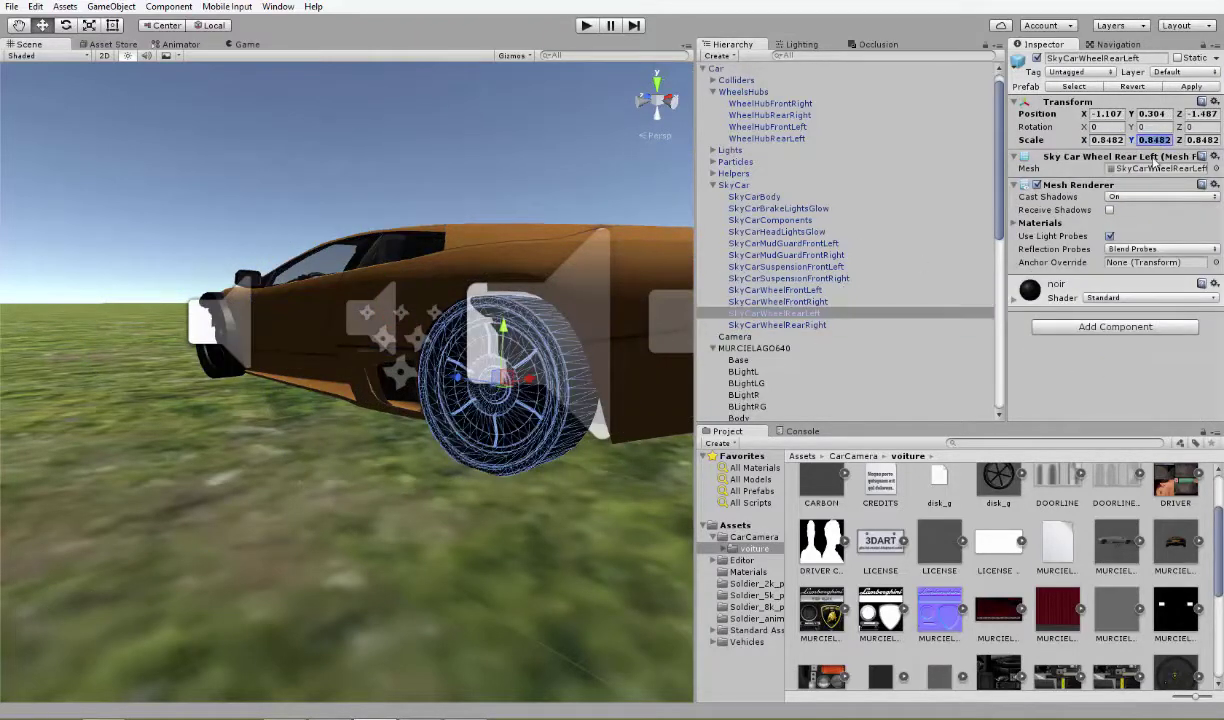
- Copy the rear-left wheel's 0.8482 Y and Z scale values to the rear right wheel
{"action": "left_click", "coordinate": [778, 301]}
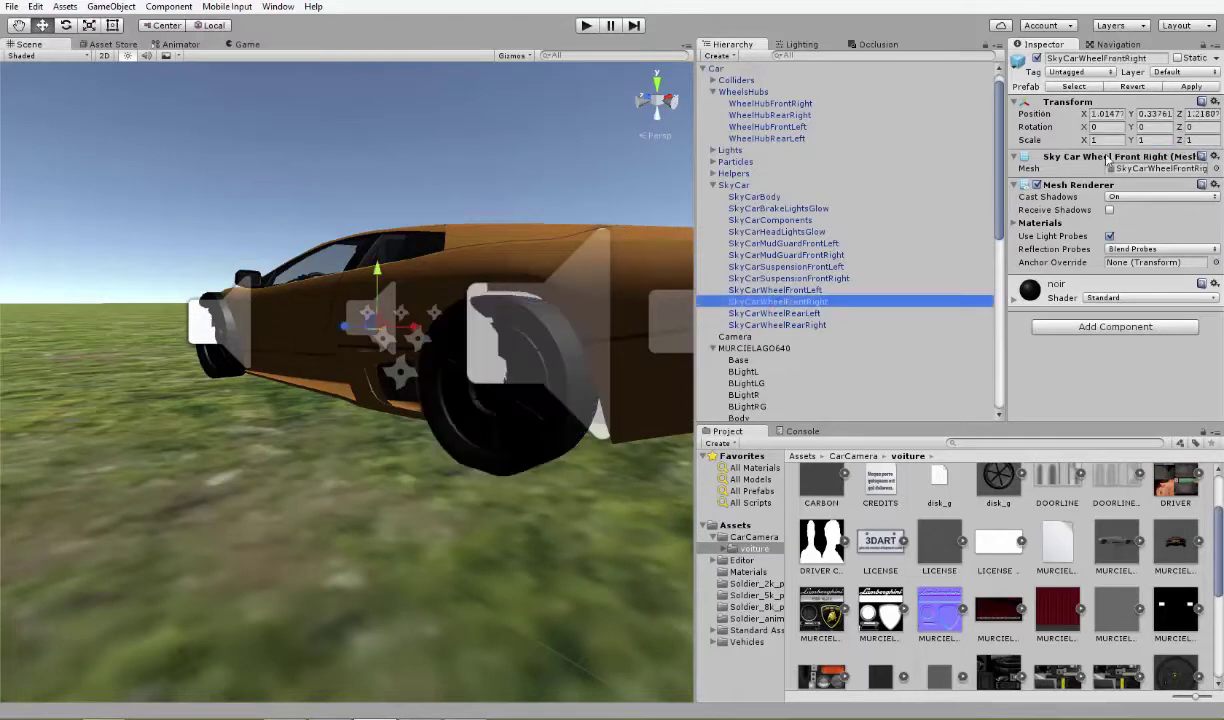
{"action": "left_click", "coordinate": [790, 325]}
{"action": "left_click", "coordinate": [1154, 140]}
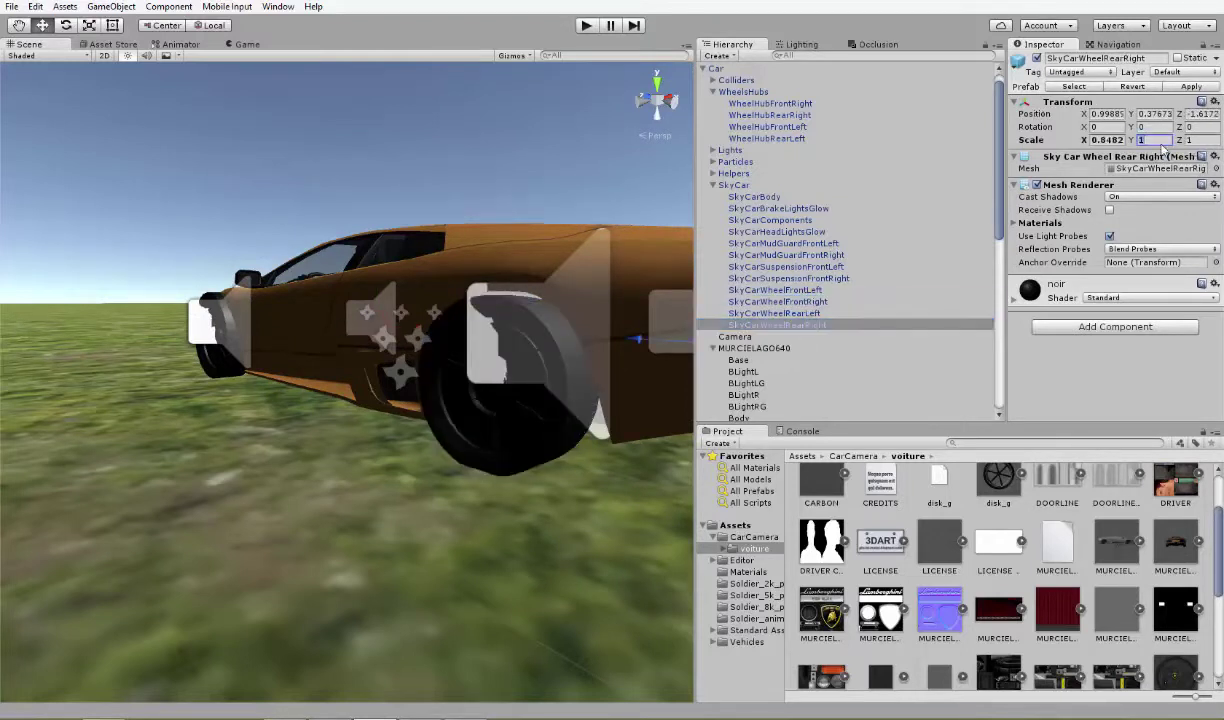
{"action": "left_click", "coordinate": [803, 313]}
{"action": "left_click", "coordinate": [1200, 141]}
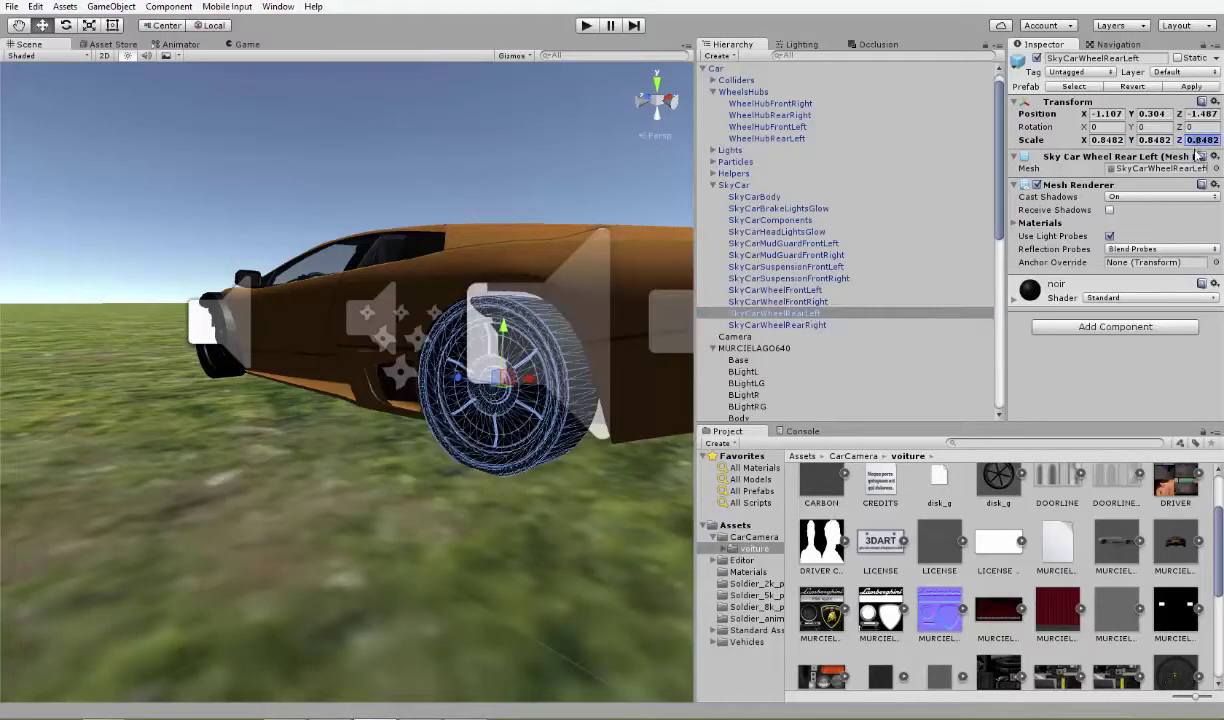
{"action": "left_click", "coordinate": [780, 325]}
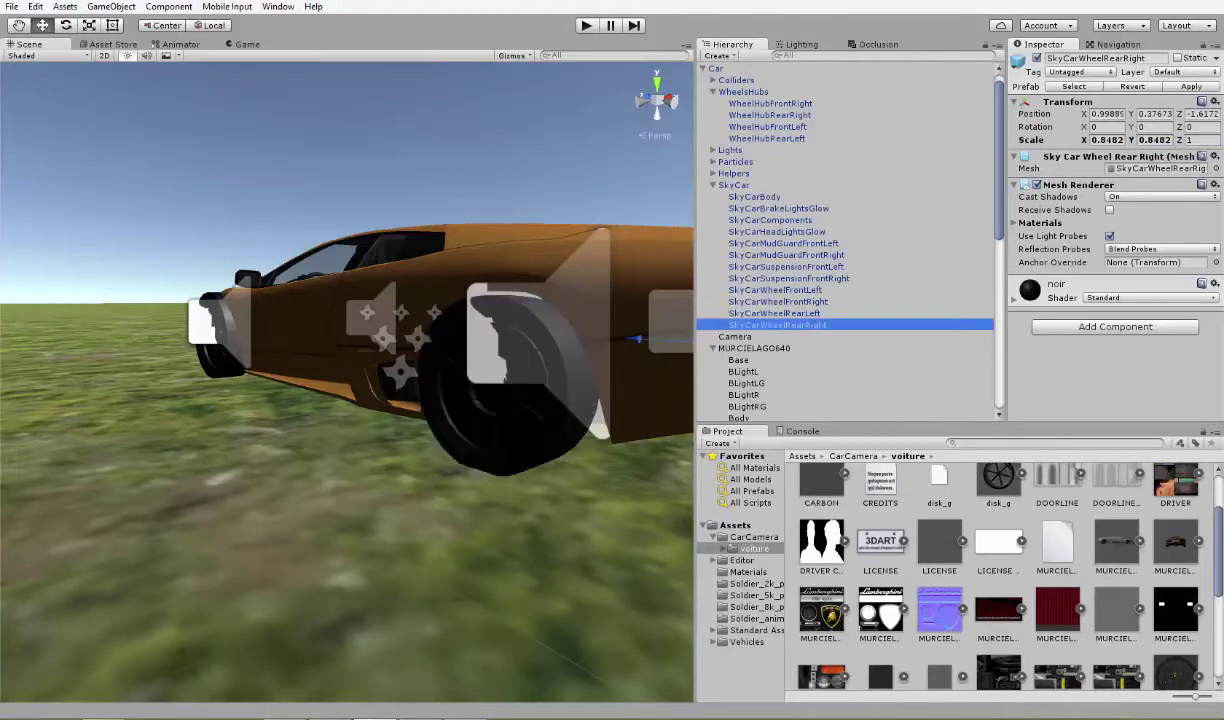
{"action": "left_click", "coordinate": [1203, 140]}
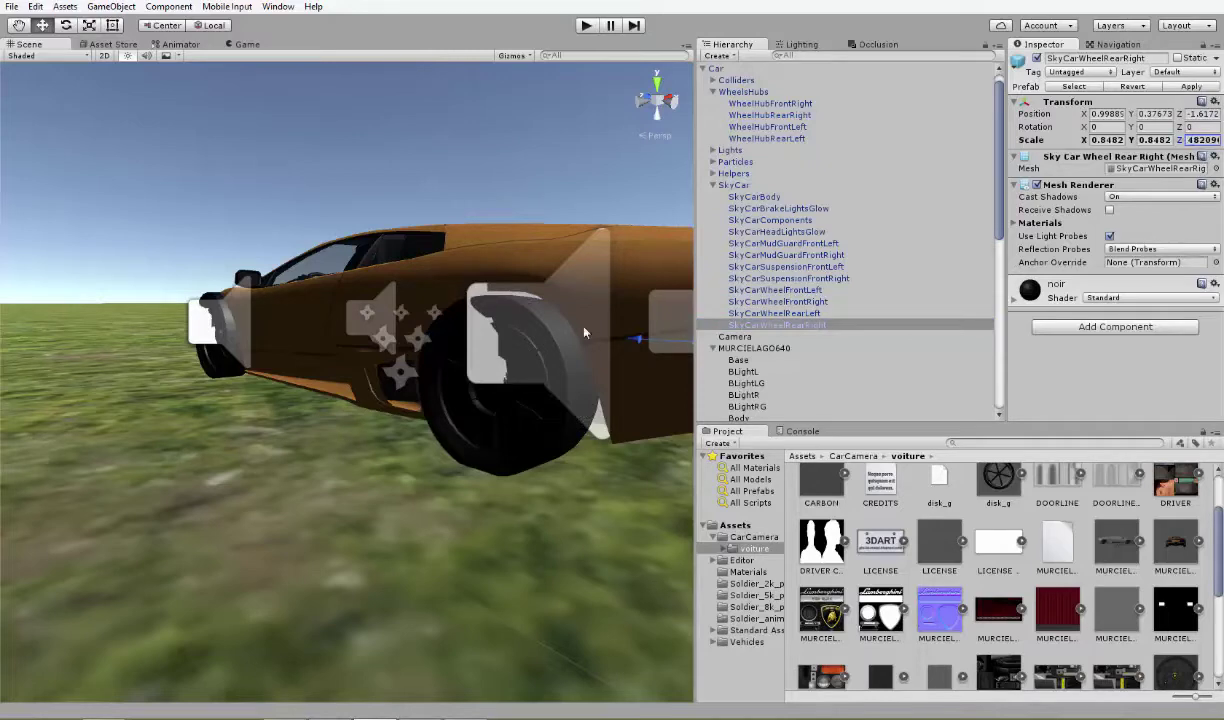
- Lower the rear right wheel and push it outward along X into its arch
{"action": "mouse_move", "coordinate": [520, 330]}
{"action": "left_mouse_down", "text": "alt"}
{"action": "mouse_move", "coordinate": [607, 281]}
{"action": "mouse_move", "coordinate": [152, 326]}
{"action": "left_mouse_up", "text": "alt"}
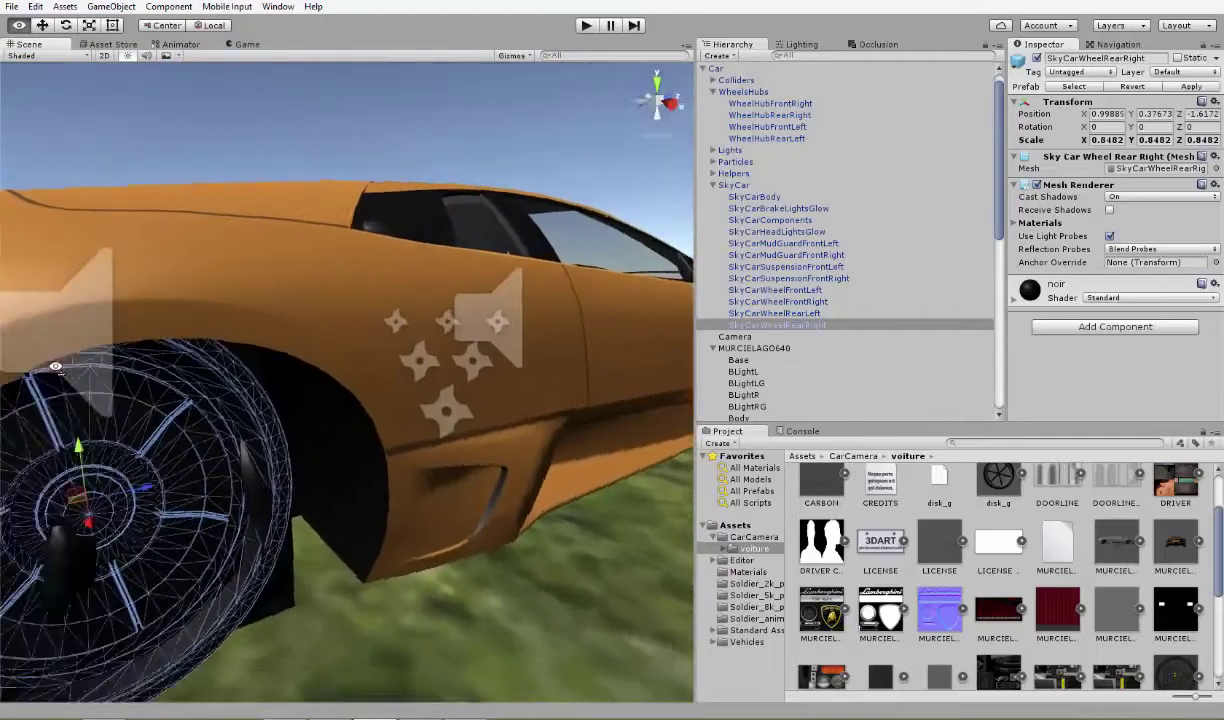
{"action": "mouse_move", "coordinate": [152, 326]}
{"action": "left_mouse_down", "text": "alt"}
{"action": "mouse_move", "coordinate": [289, 451]}
{"action": "mouse_move", "coordinate": [297, 428]}
{"action": "left_mouse_up", "text": "alt"}
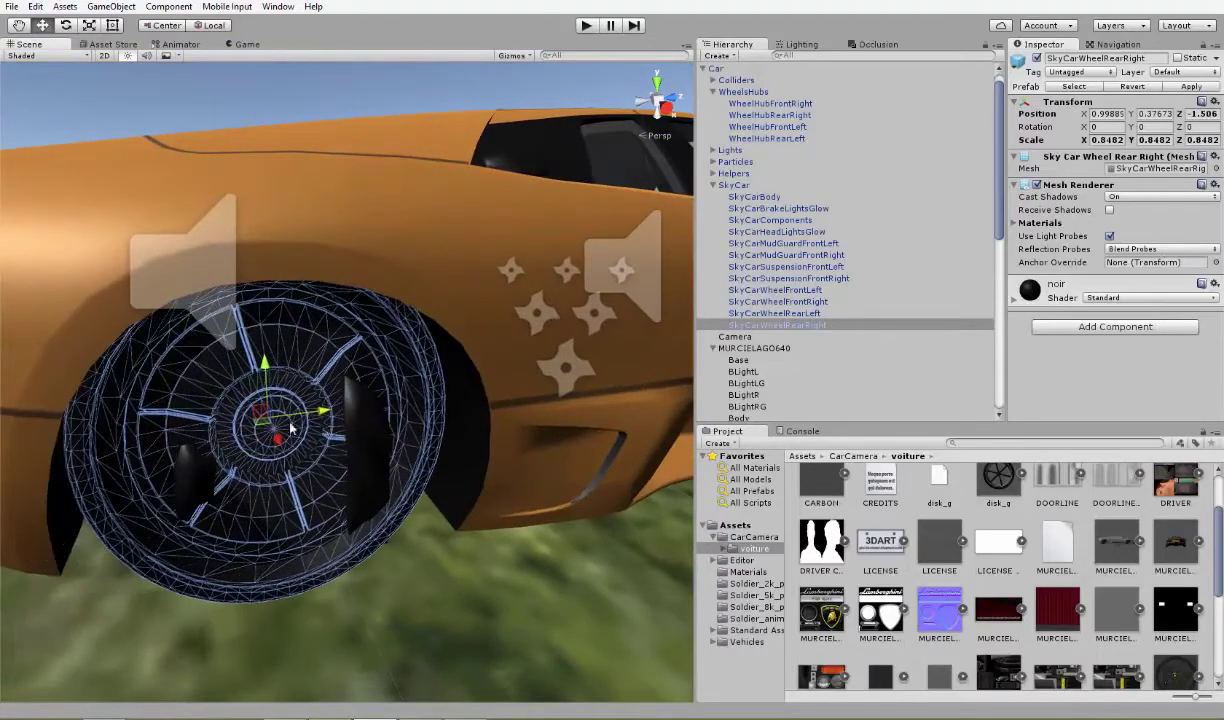
{"action": "left_click_drag", "start_coordinate": [262, 376], "coordinate": [270, 396]}
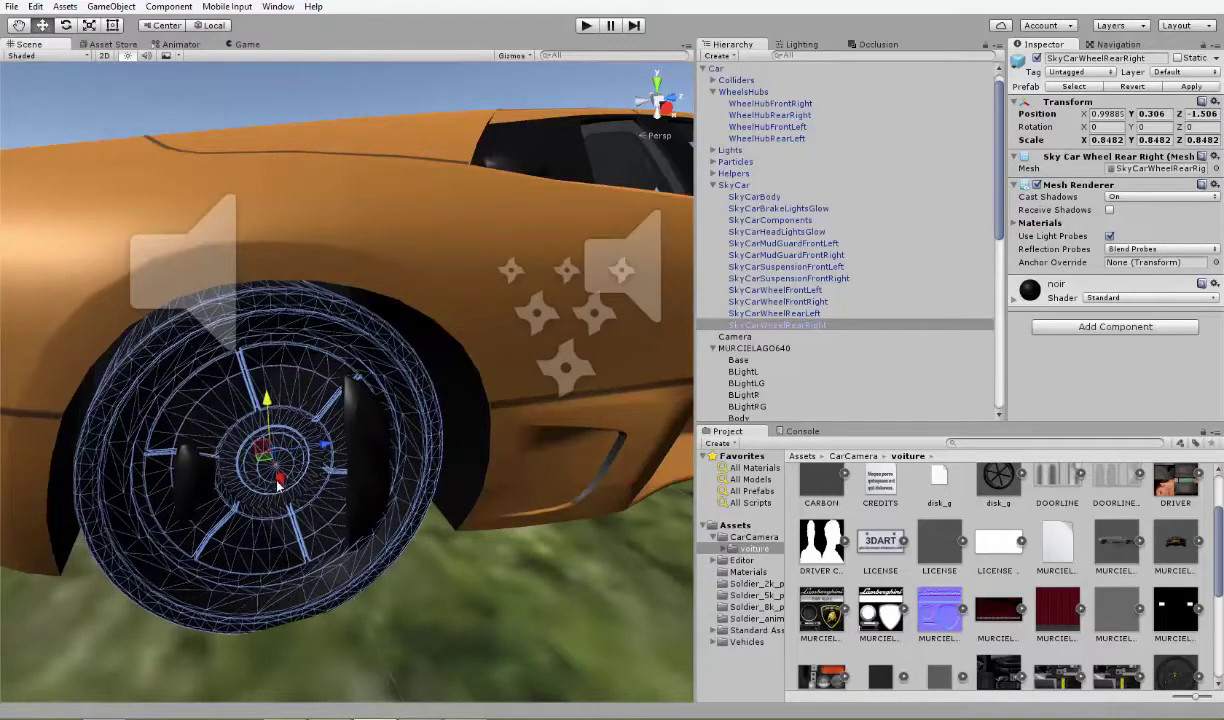
{"action": "left_click_drag", "start_coordinate": [281, 483], "coordinate": [288, 494]}
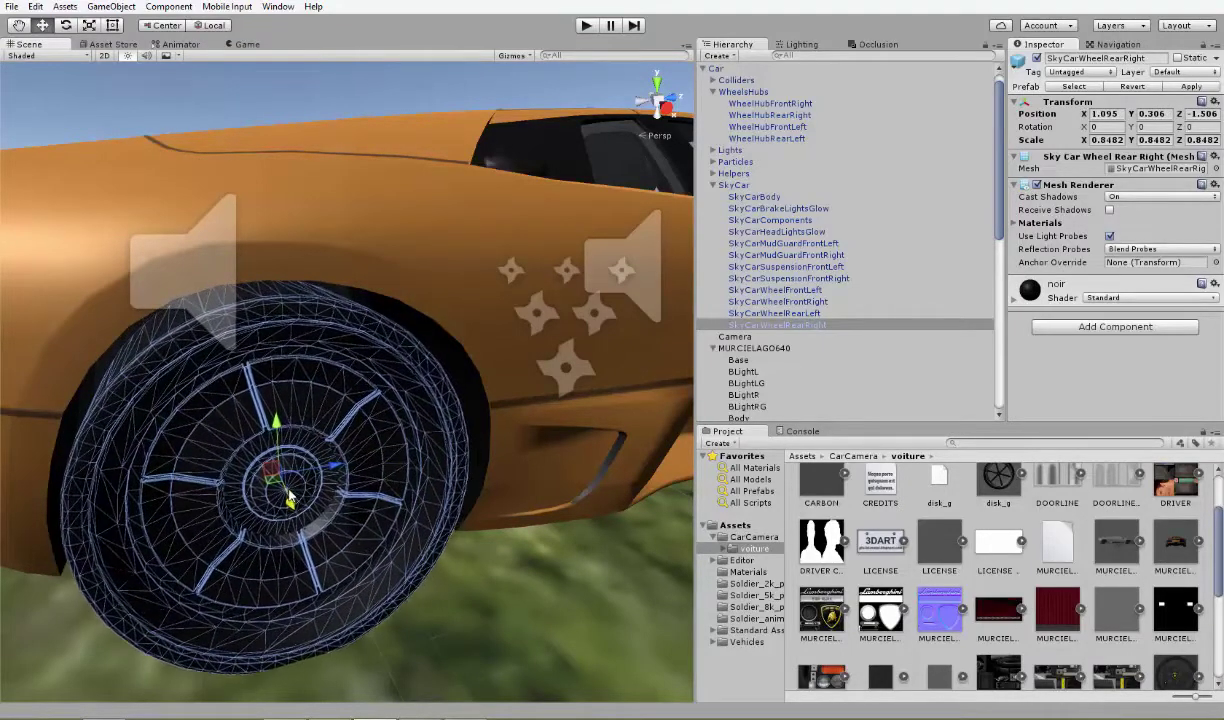
{"action": "mouse_move", "coordinate": [288, 494]}
{"action": "right_mouse_down"}
{"action": "mouse_move", "coordinate": [242, 411]}
{"action": "mouse_move", "coordinate": [443, 371]}
{"action": "mouse_move", "coordinate": [632, 152]}
{"action": "right_mouse_up"}
- From the side view, slide the wheel to Z -1.476, then preview from the game camera
{"action": "left_click", "coordinate": [666, 106]}
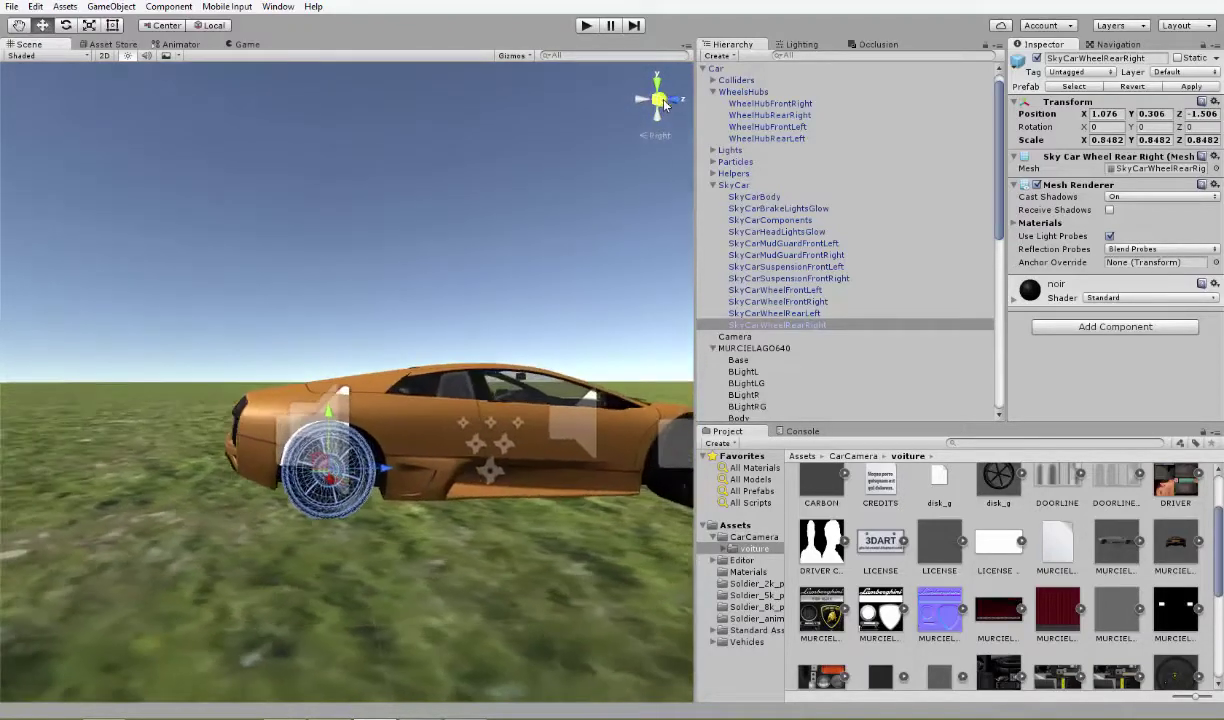
{"action": "left_click_drag", "start_coordinate": [391, 500], "coordinate": [398, 497]}
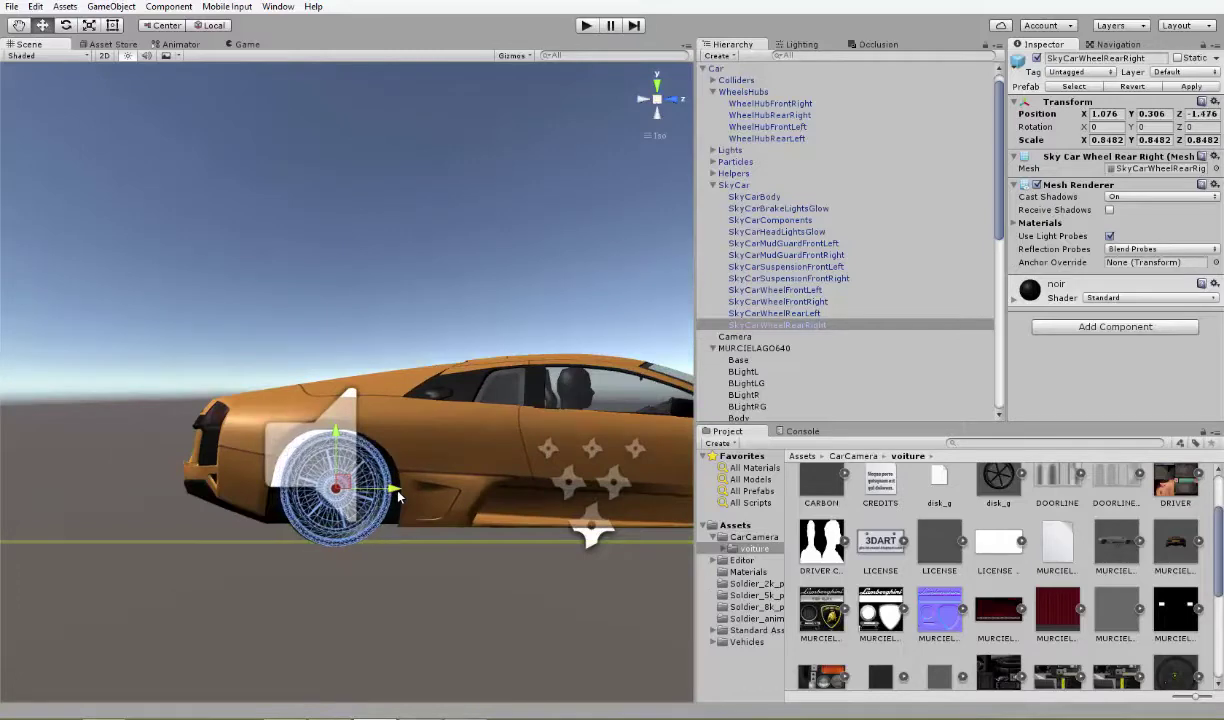
{"action": "left_click", "coordinate": [658, 102]}
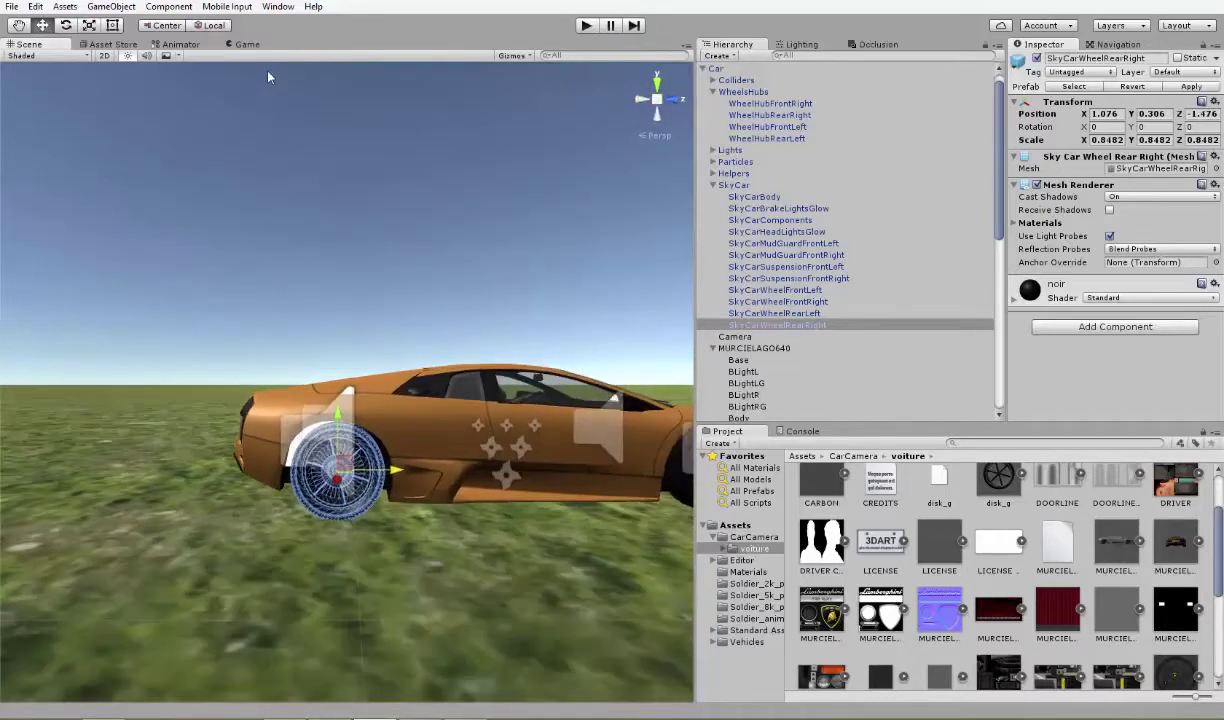
{"action": "left_click", "coordinate": [243, 45]}
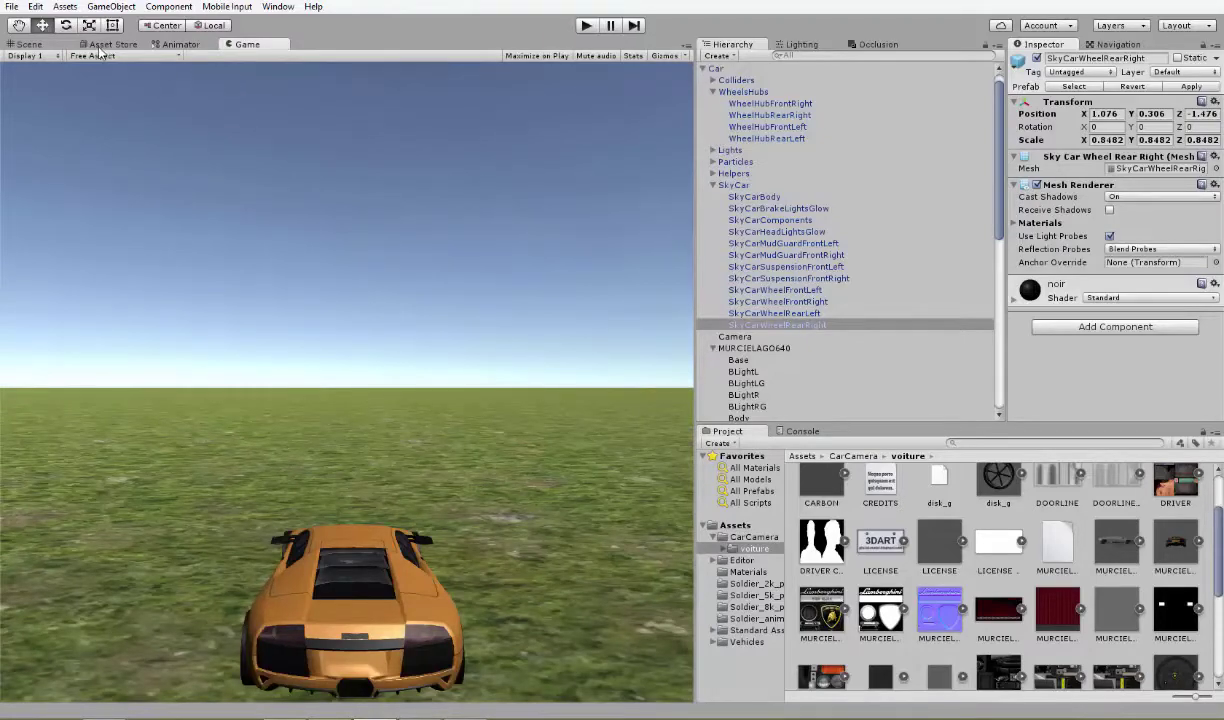
- Shift the rear right wheel sideways to X 1.0801
{"action": "left_click", "coordinate": [20, 44]}
{"action": "mouse_move", "coordinate": [402, 304]}
{"action": "right_mouse_down"}
{"action": "mouse_move", "coordinate": [712, 476]}
{"action": "mouse_move", "coordinate": [408, 474]}
{"action": "right_mouse_up"}
{"action": "left_click_drag", "start_coordinate": [393, 461], "coordinate": [387, 461]}
{"action": "mouse_move", "coordinate": [387, 461]}
{"action": "right_mouse_down"}
{"action": "mouse_move", "coordinate": [306, 448]}
{"action": "mouse_move", "coordinate": [408, 563]}
{"action": "right_mouse_up"}
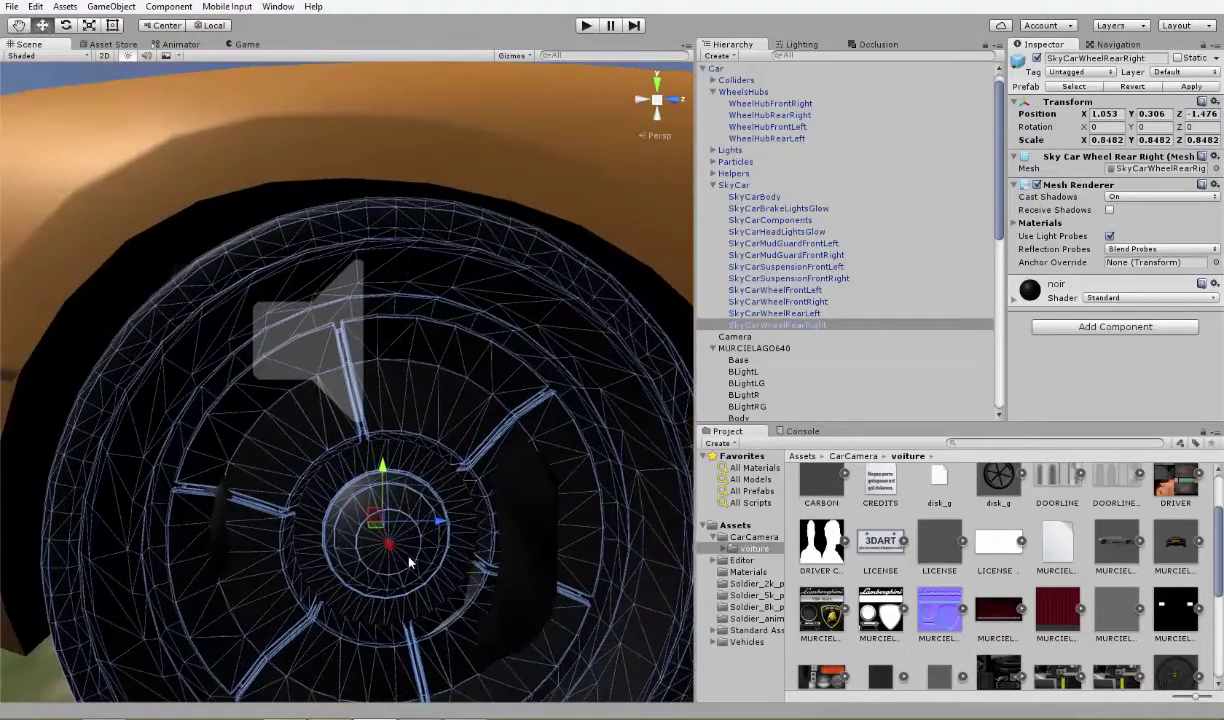
{"action": "left_click_drag", "start_coordinate": [400, 553], "coordinate": [398, 553]}
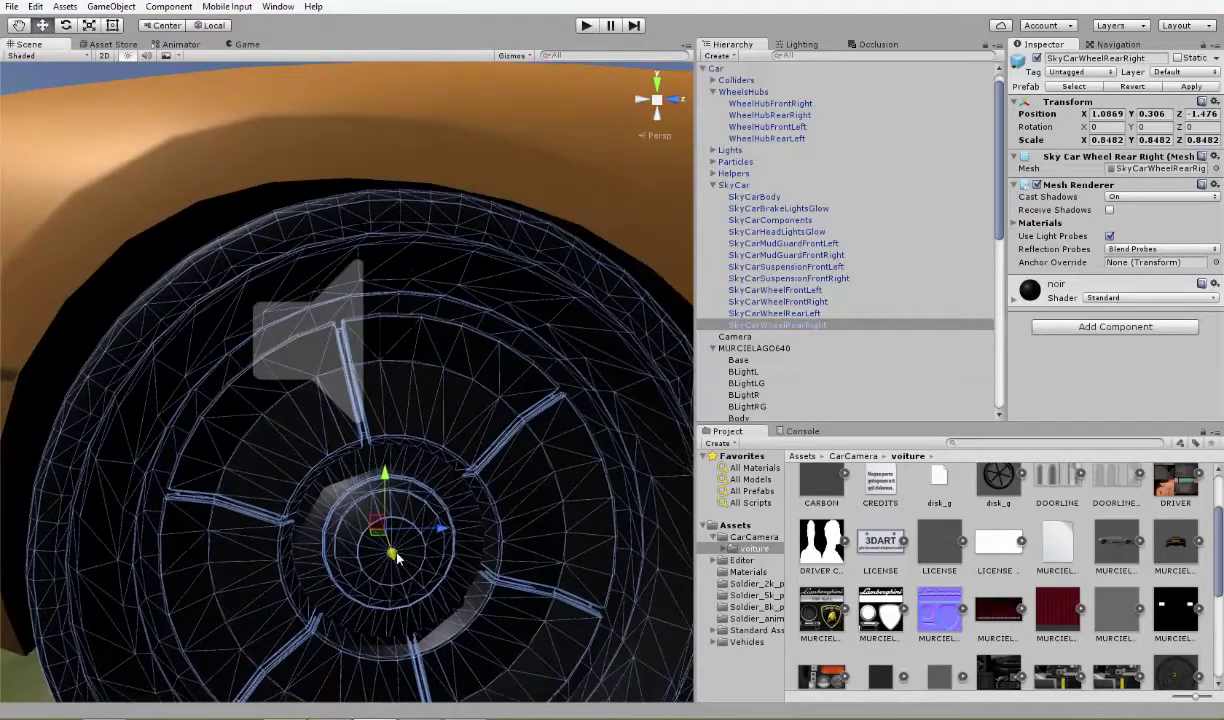
{"action": "mouse_move", "coordinate": [398, 558]}
{"action": "right_mouse_down"}
{"action": "mouse_move", "coordinate": [542, 511]}
{"action": "mouse_move", "coordinate": [425, 490]}
{"action": "right_mouse_up"}
- Move the rear left wheel mesh to X -1.067 and preview the car from the game camera
{"action": "left_click", "coordinate": [442, 350]}
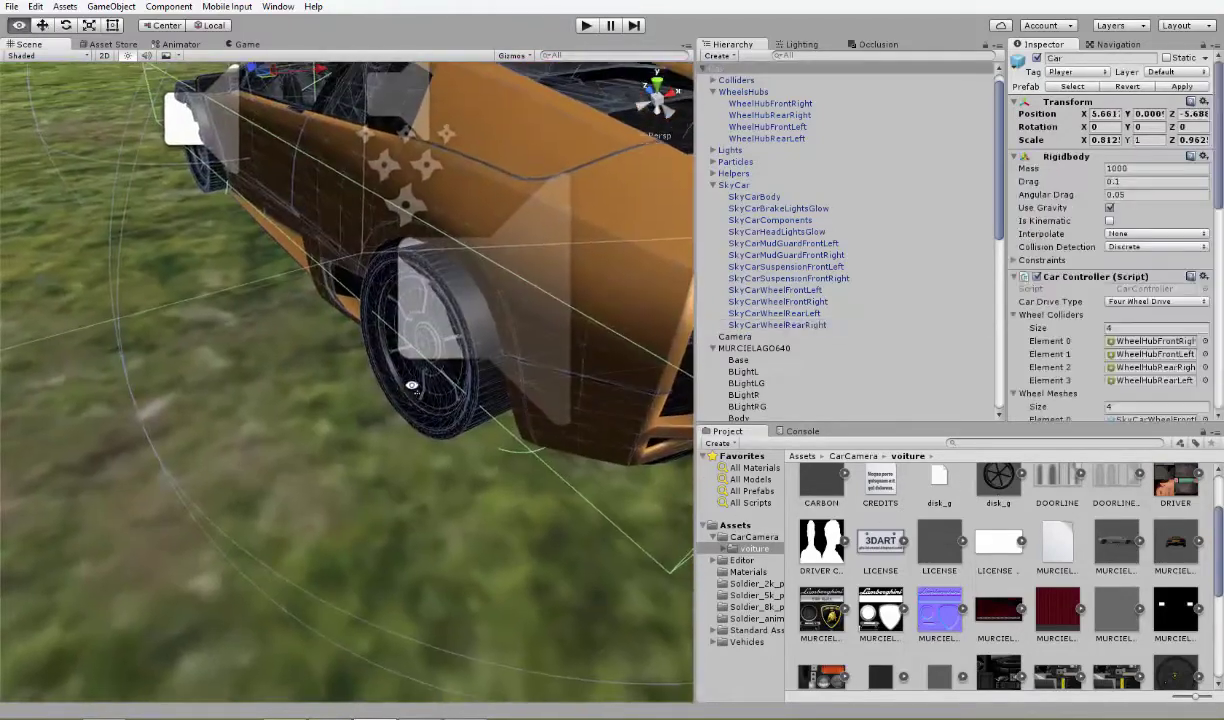
{"action": "left_click", "coordinate": [440, 370]}
{"action": "left_click", "coordinate": [442, 367]}
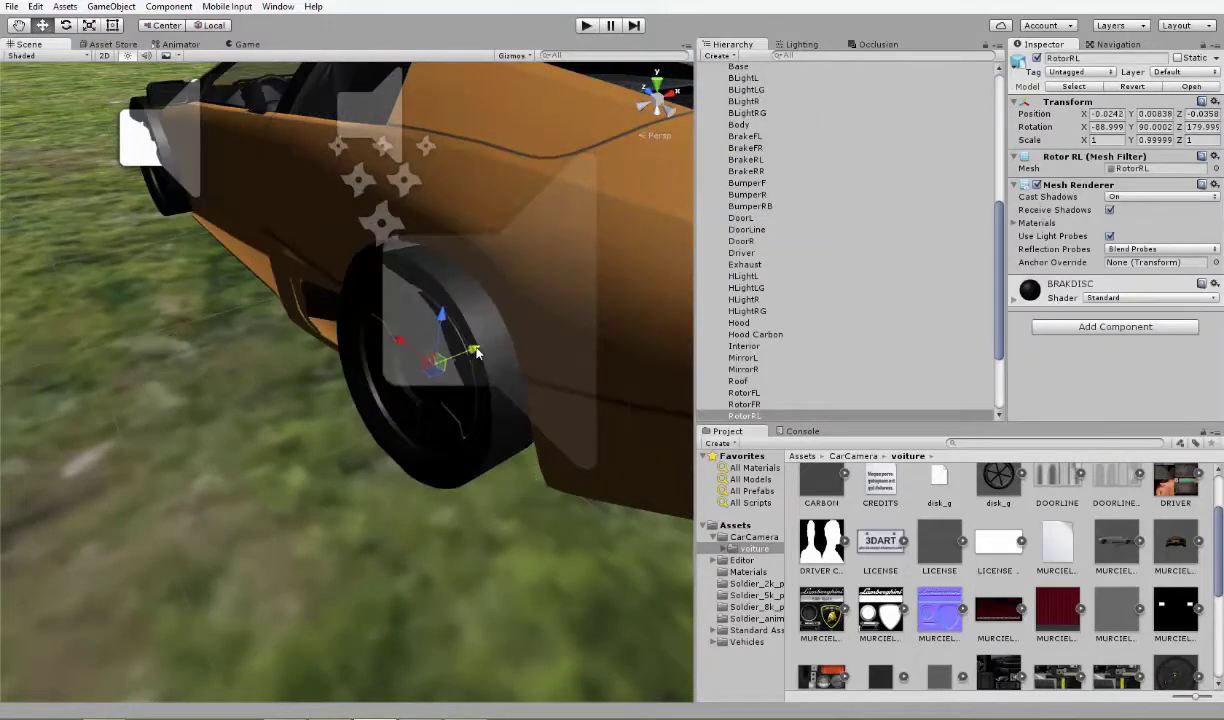
{"action": "scroll", "coordinate": [750, 343], "scroll_direction": "up", "scroll_amount": 3}
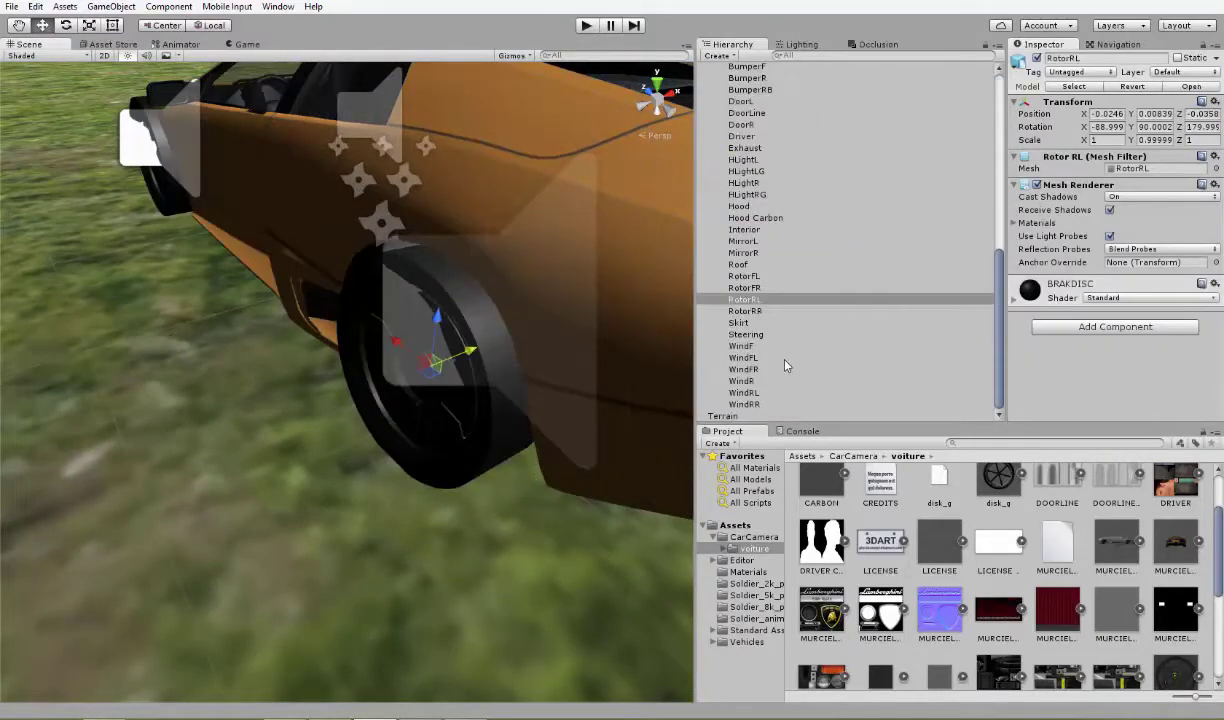
{"action": "scroll", "coordinate": [740, 335], "scroll_direction": "up", "scroll_amount": 5}
{"action": "scroll", "coordinate": [755, 320], "scroll_direction": "up", "scroll_amount": 3}
{"action": "left_click", "coordinate": [783, 340]}
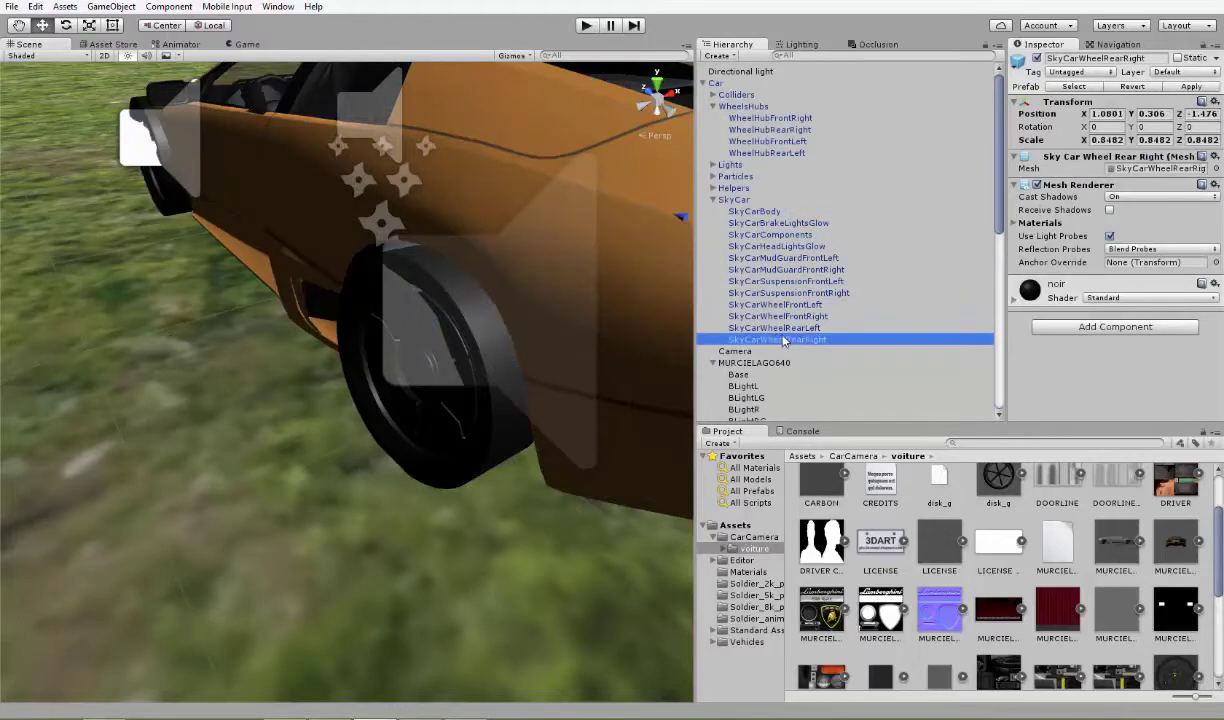
{"action": "left_click", "coordinate": [780, 328]}
{"action": "left_click_drag", "start_coordinate": [472, 349], "coordinate": [480, 343]}
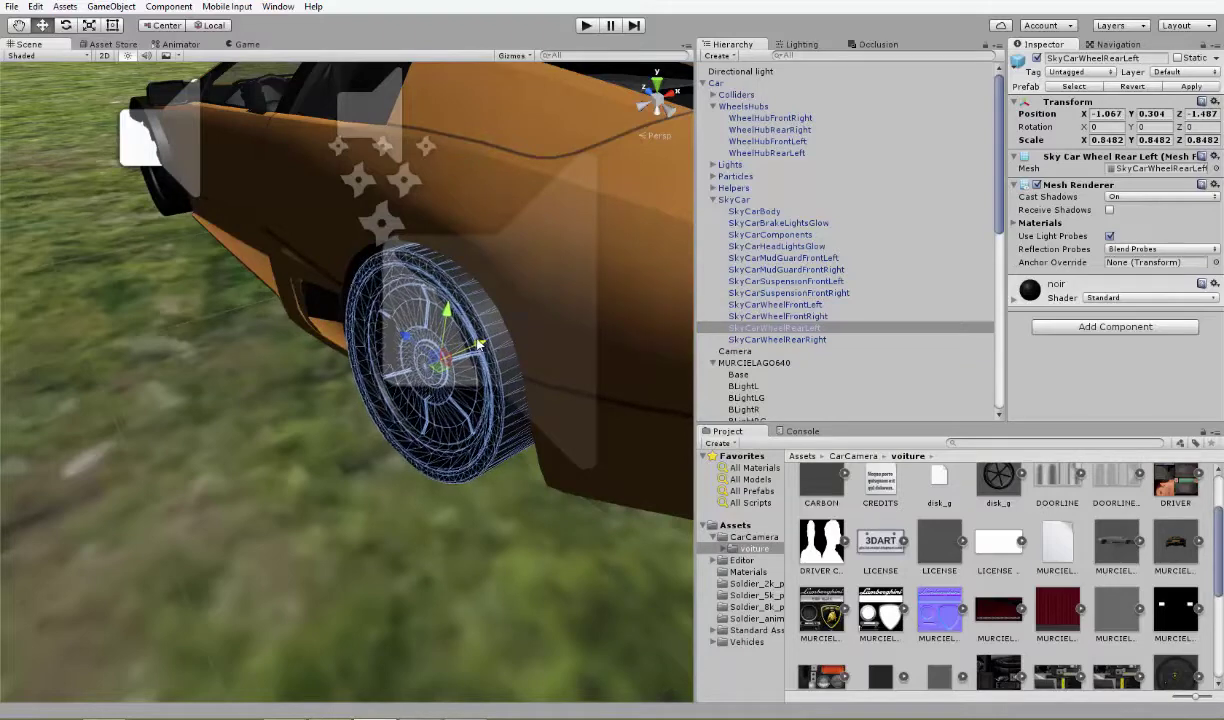
{"action": "left_click", "coordinate": [249, 45]}
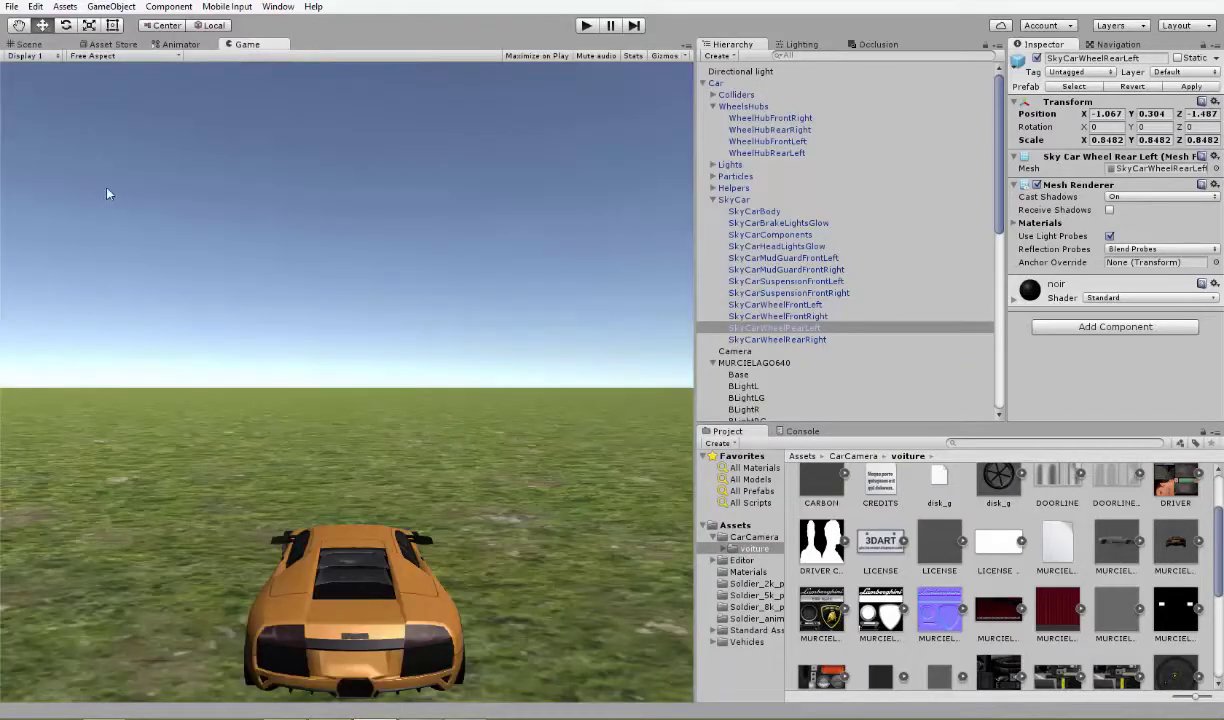
- Orbit and frame the car, then select a wheel hub collider and the SkyCar model group
{"action": "left_click", "coordinate": [30, 45]}
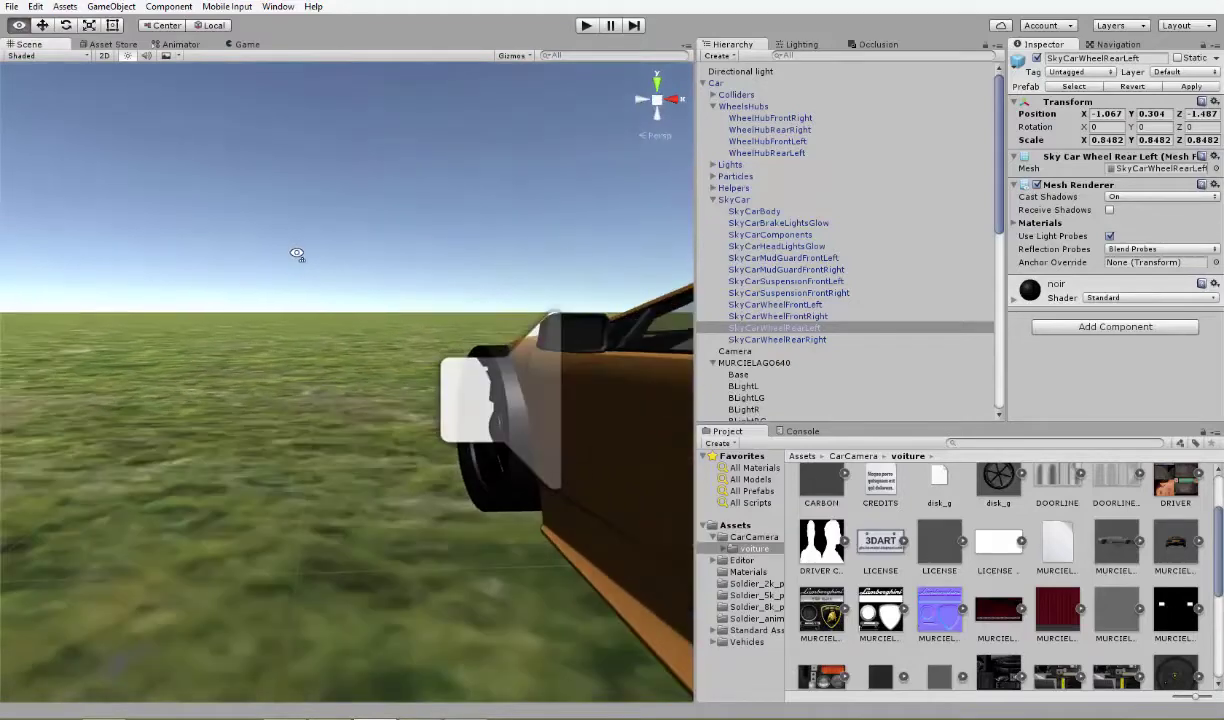
{"action": "right_click_drag", "start_coordinate": [295, 254], "coordinate": [573, 317]}
{"action": "key", "text": "f"}
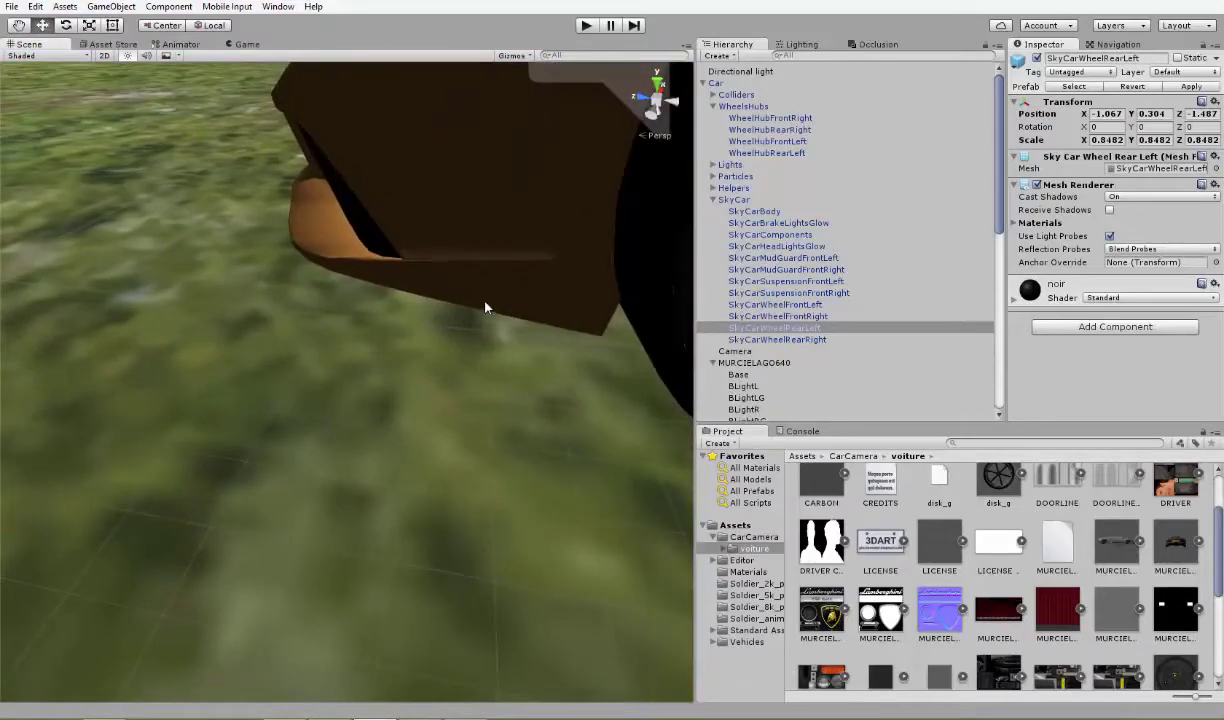
{"action": "scroll", "coordinate": [475, 300], "scroll_direction": "down", "scroll_amount": 3}
{"action": "left_click", "coordinate": [422, 307]}
{"action": "left_click", "coordinate": [500, 283]}
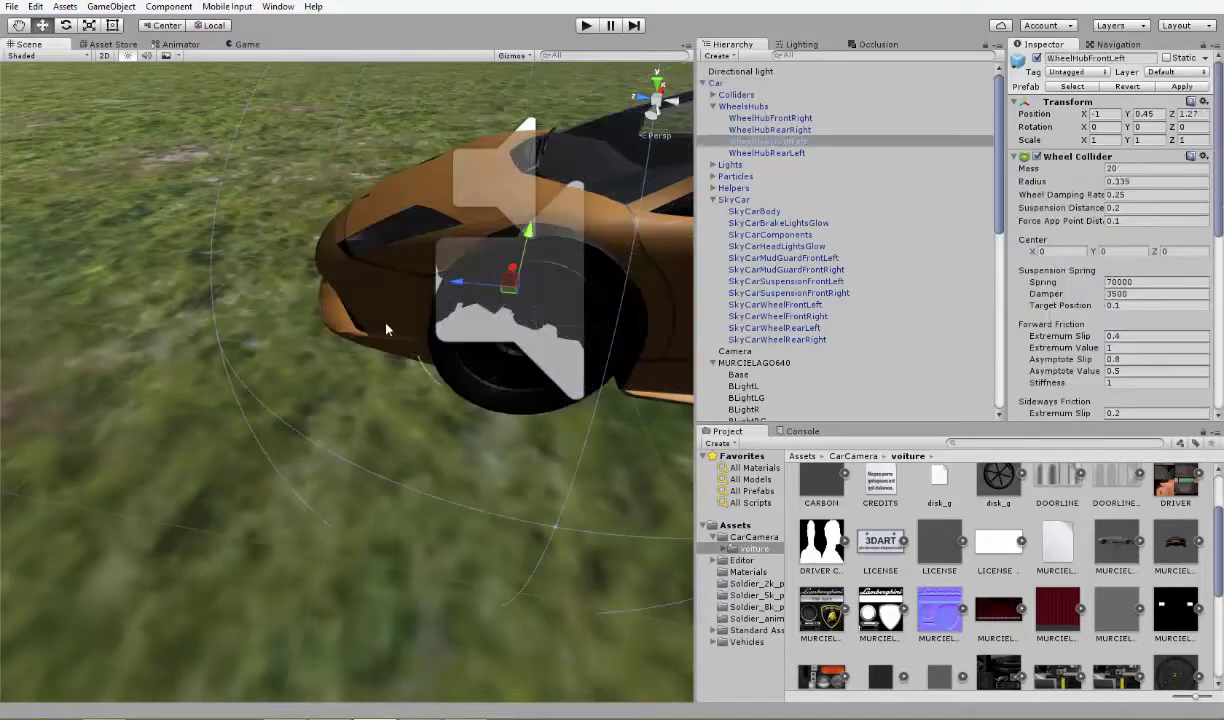
{"action": "right_click_drag", "start_coordinate": [382, 327], "coordinate": [450, 330]}
{"action": "left_click", "coordinate": [760, 153]}
{"action": "left_click", "coordinate": [733, 199]}
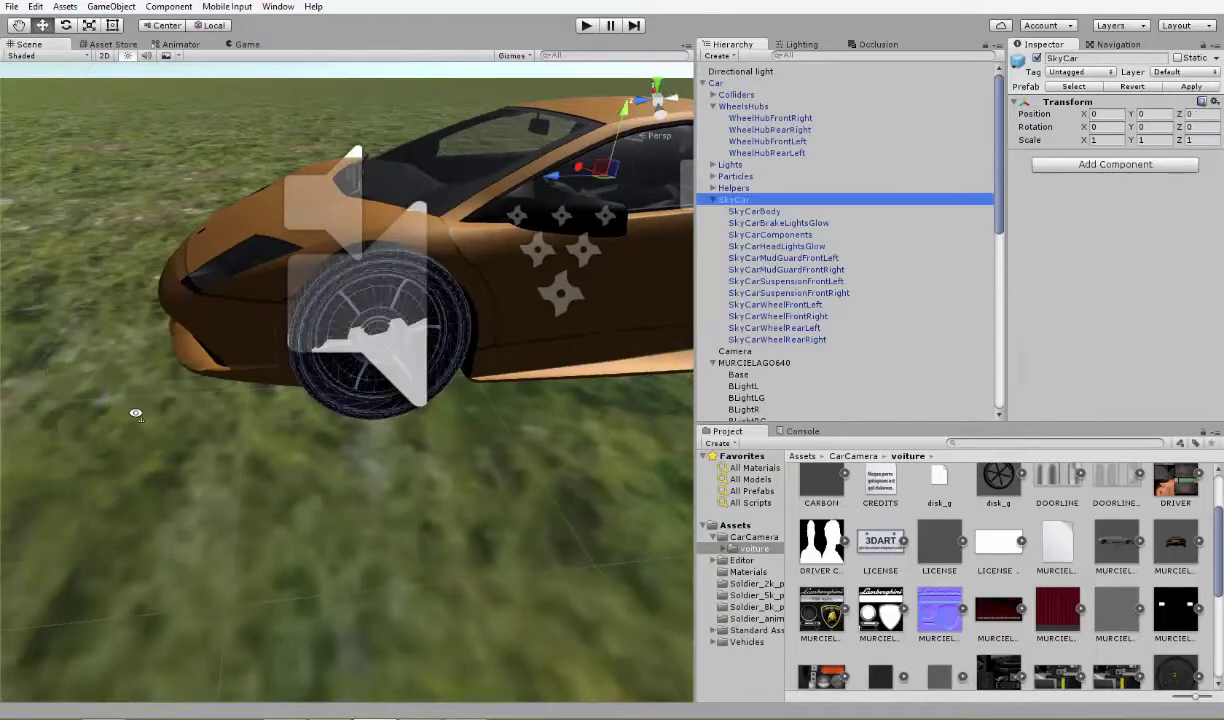
- Copy the rear wheel's 0.8482 X and Y scale onto the front-left wheel
{"action": "right_click_drag", "start_coordinate": [131, 415], "coordinate": [625, 400]}
{"action": "left_click", "coordinate": [775, 328]}
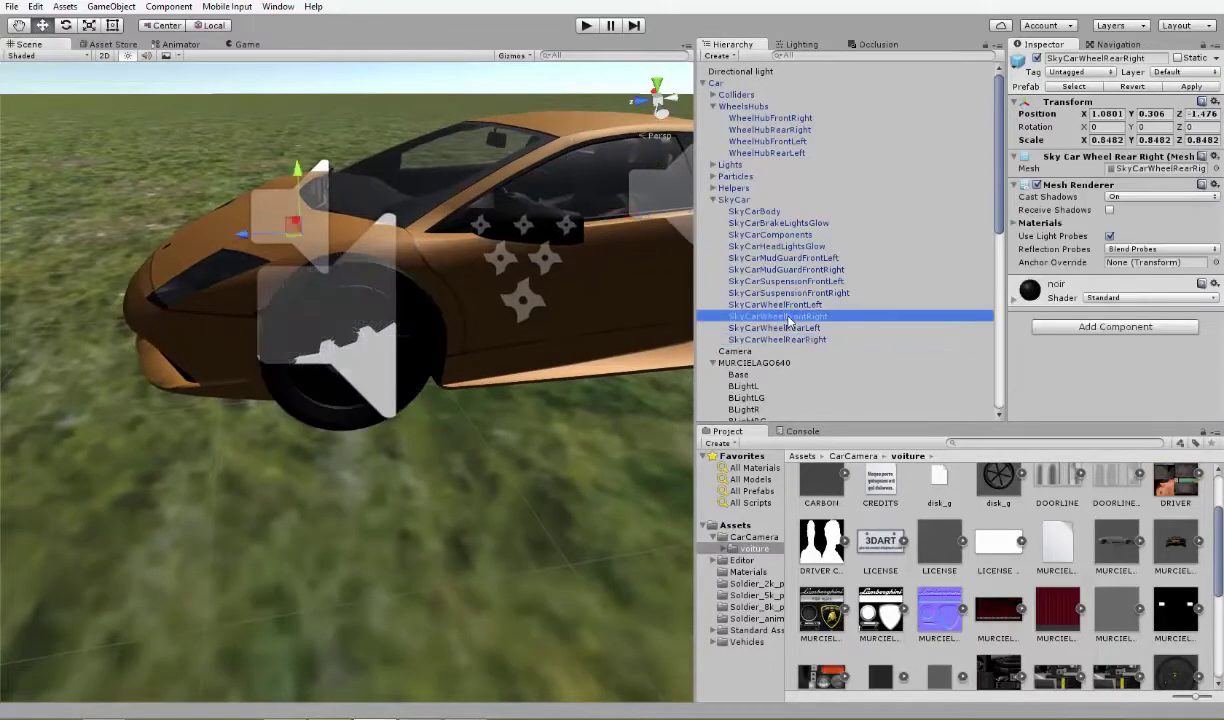
{"action": "left_click", "coordinate": [765, 304]}
{"action": "left_click", "coordinate": [790, 331]}
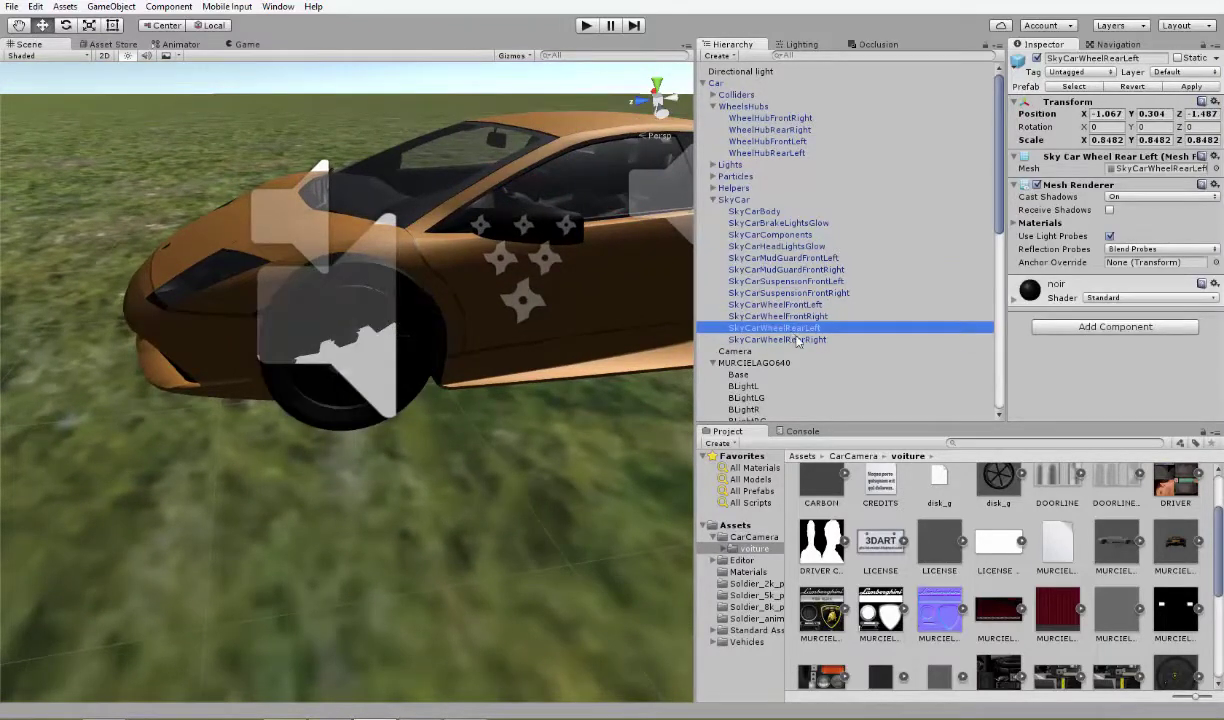
{"action": "left_click", "coordinate": [798, 340]}
{"action": "left_click", "coordinate": [1110, 140]}
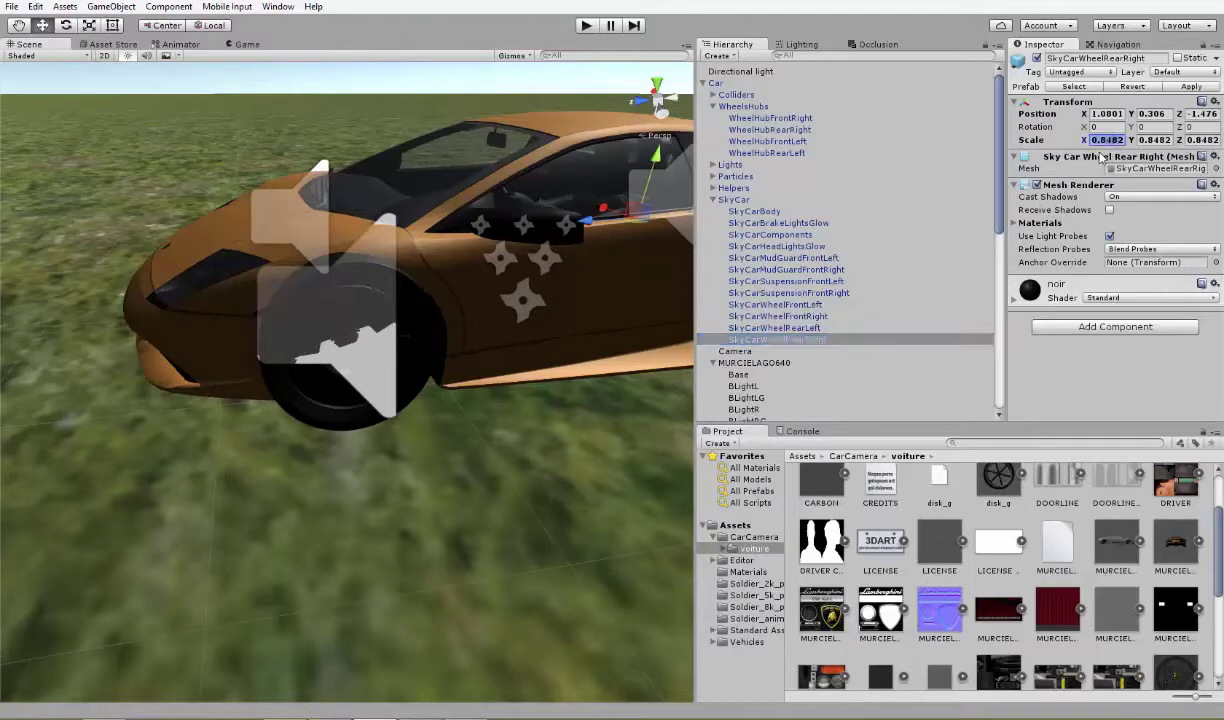
{"action": "left_click", "coordinate": [815, 305]}
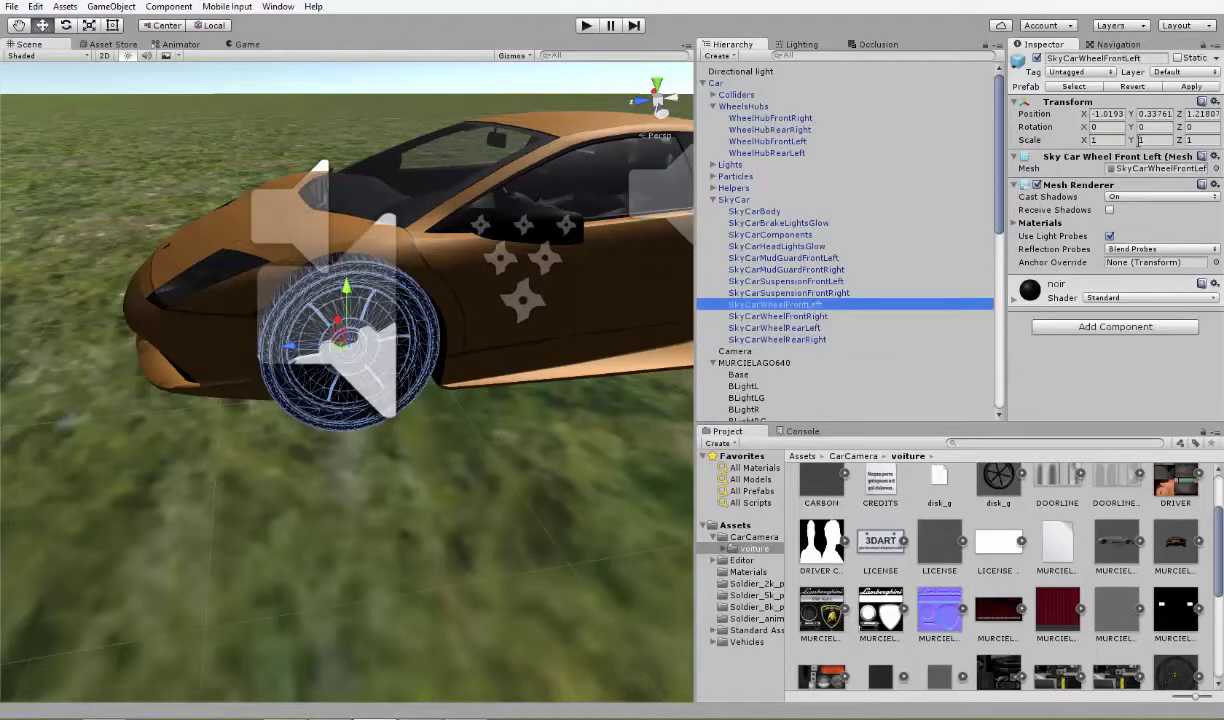
{"action": "left_click", "coordinate": [849, 328]}
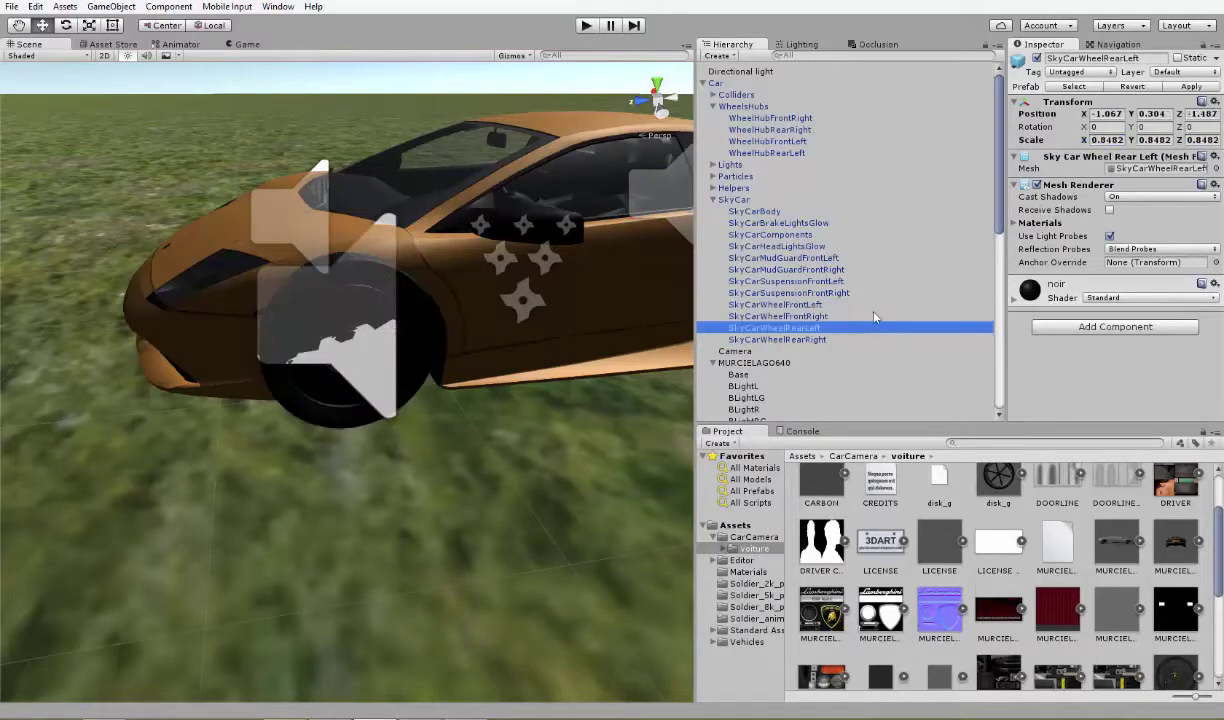
{"action": "left_click", "coordinate": [1155, 140]}
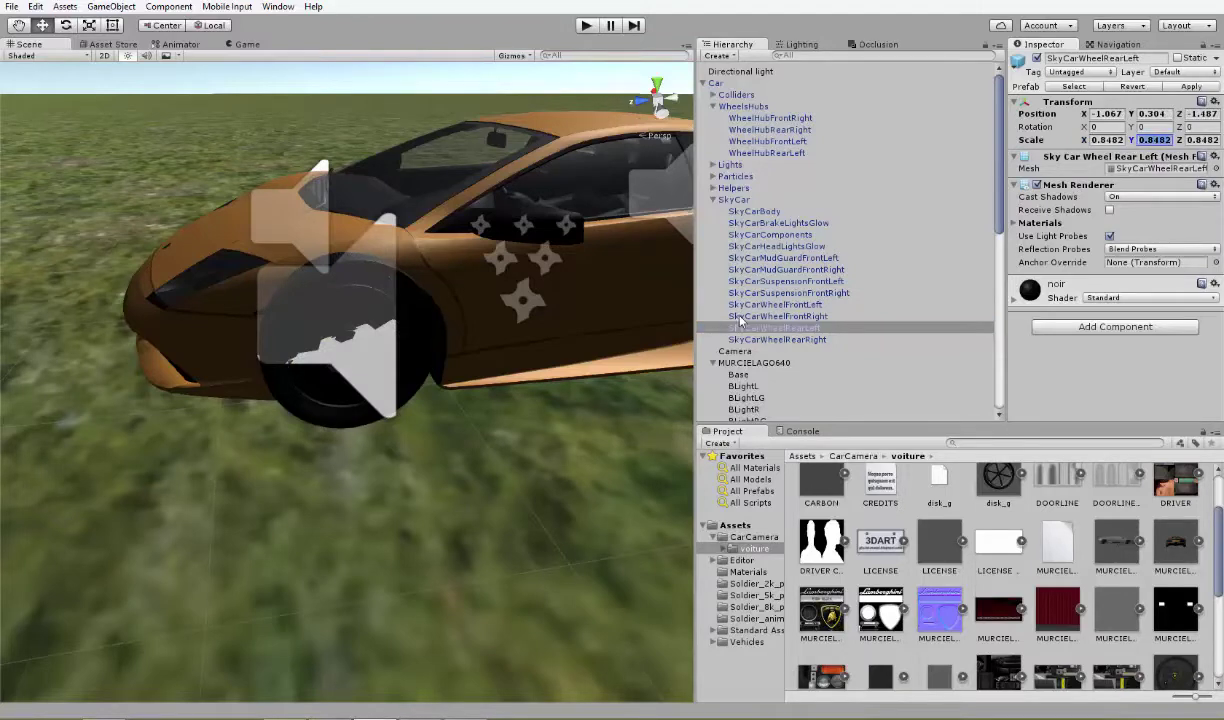
{"action": "left_click", "coordinate": [775, 305]}
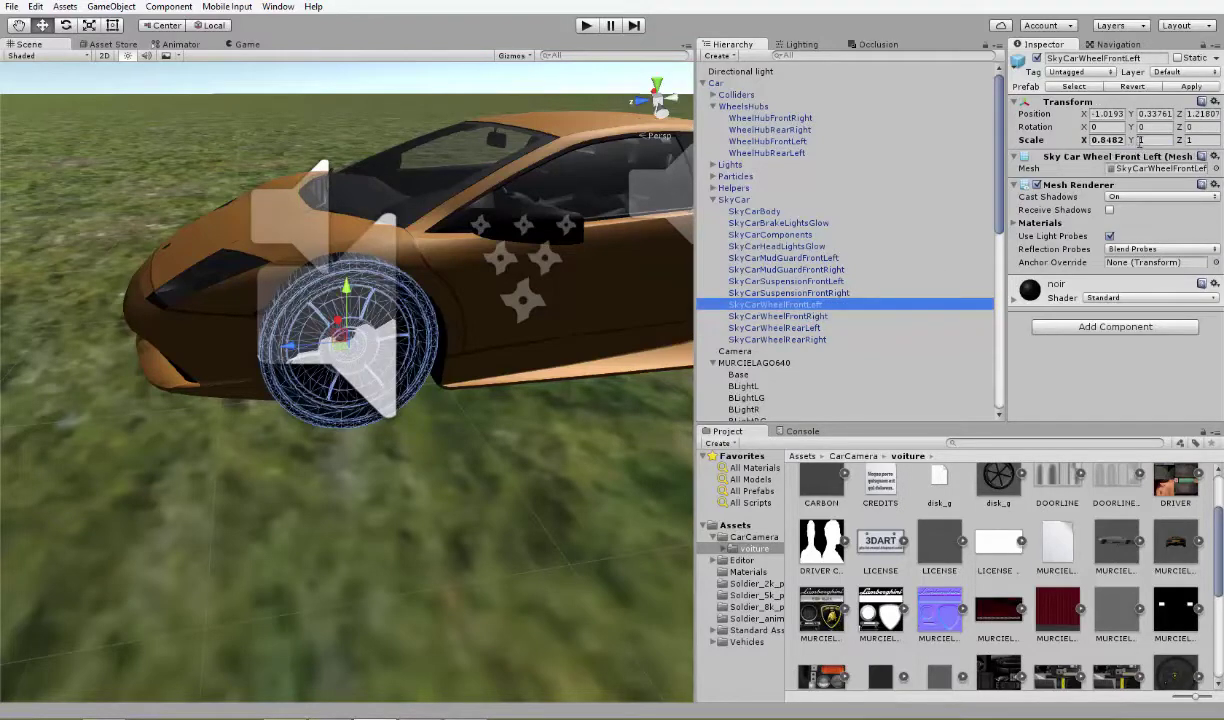
- Paste 0.8482 into the front-left wheel's Z scale as well
{"action": "left_click", "coordinate": [775, 328]}
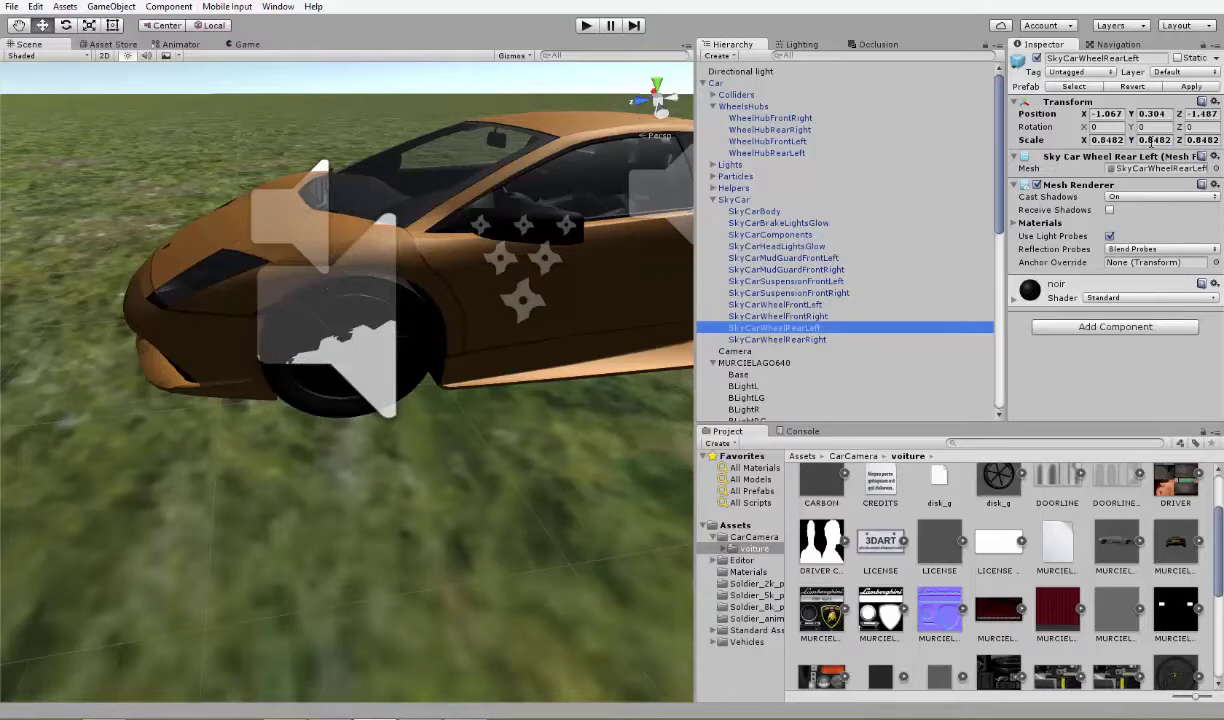
{"action": "left_click", "coordinate": [1205, 142]}
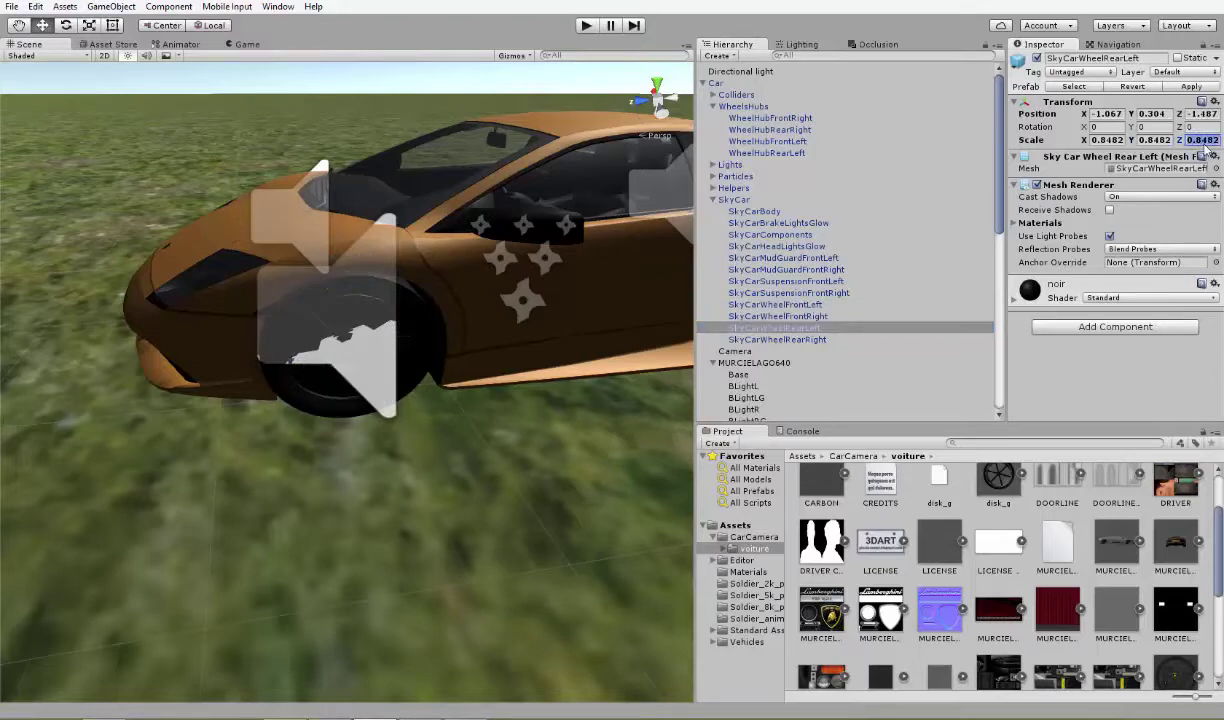
{"action": "left_click", "coordinate": [790, 305]}
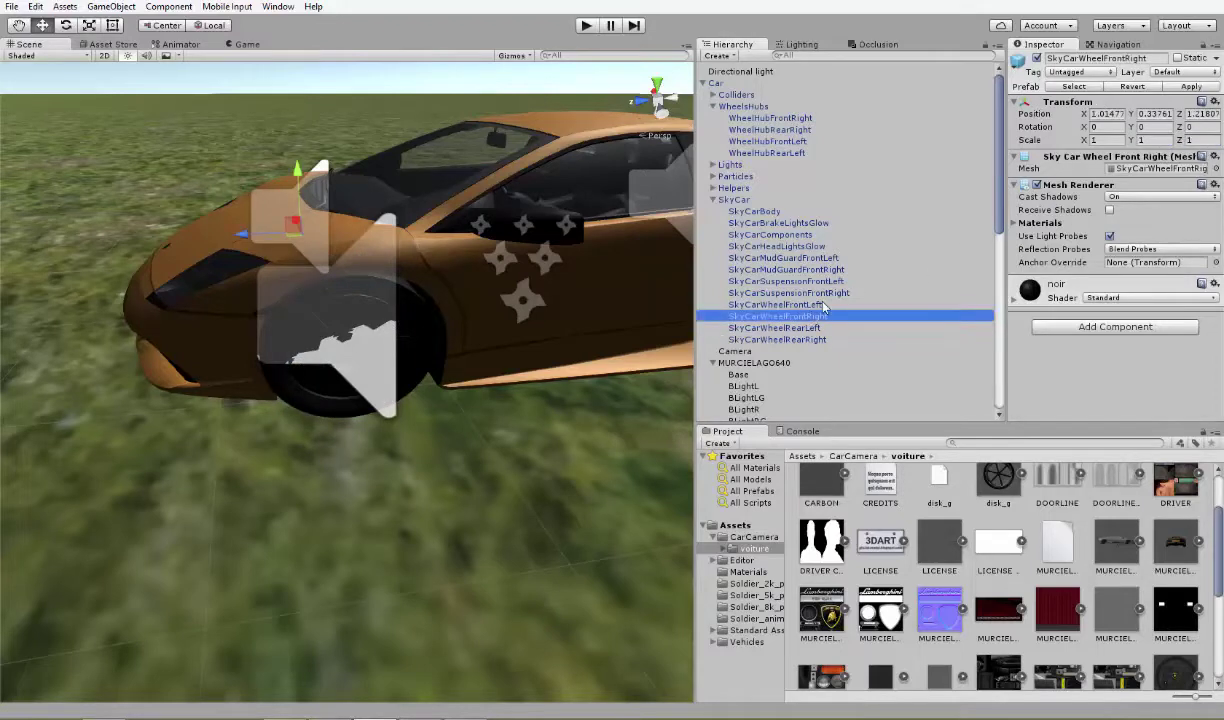
{"action": "left_click", "coordinate": [1205, 140]}
{"action": "key", "text": "ctrl+v"}
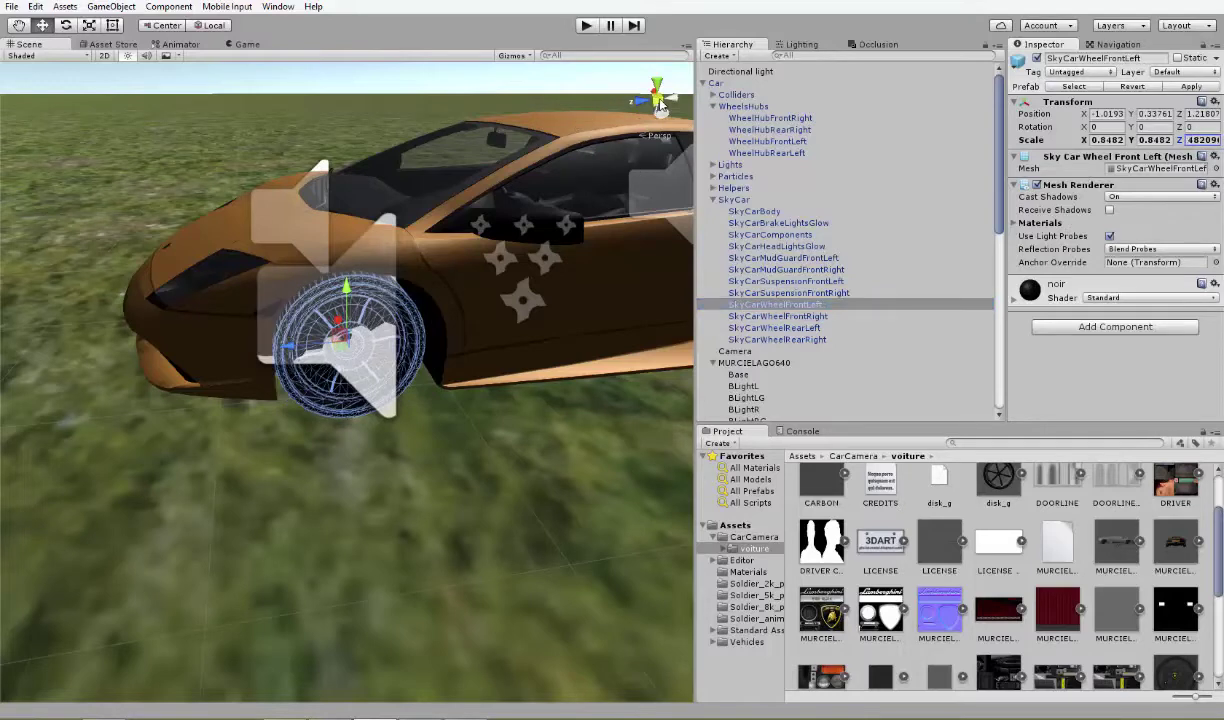
{"action": "left_click", "coordinate": [659, 103]}
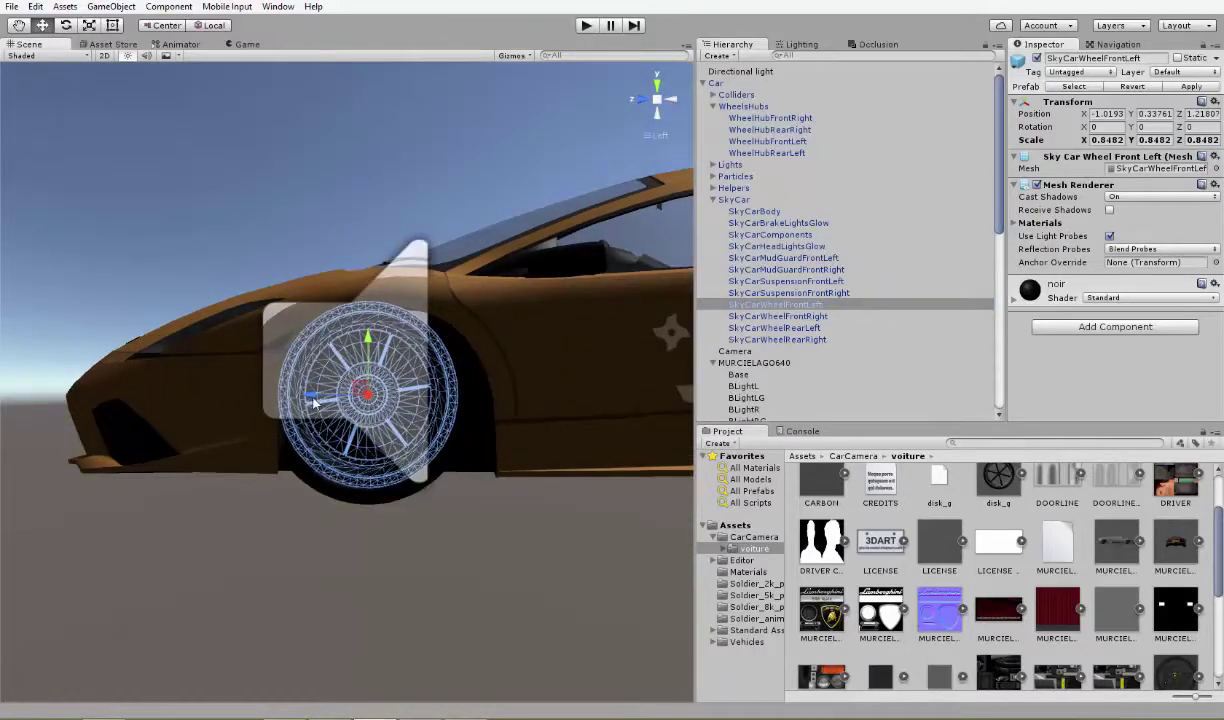
- Drag the front-left wheel down and back to Y 0.28, Z 1.173 inside its arch
{"action": "left_click_drag", "start_coordinate": [313, 402], "coordinate": [325, 402]}
{"action": "left_click_drag", "start_coordinate": [363, 331], "coordinate": [379, 347]}
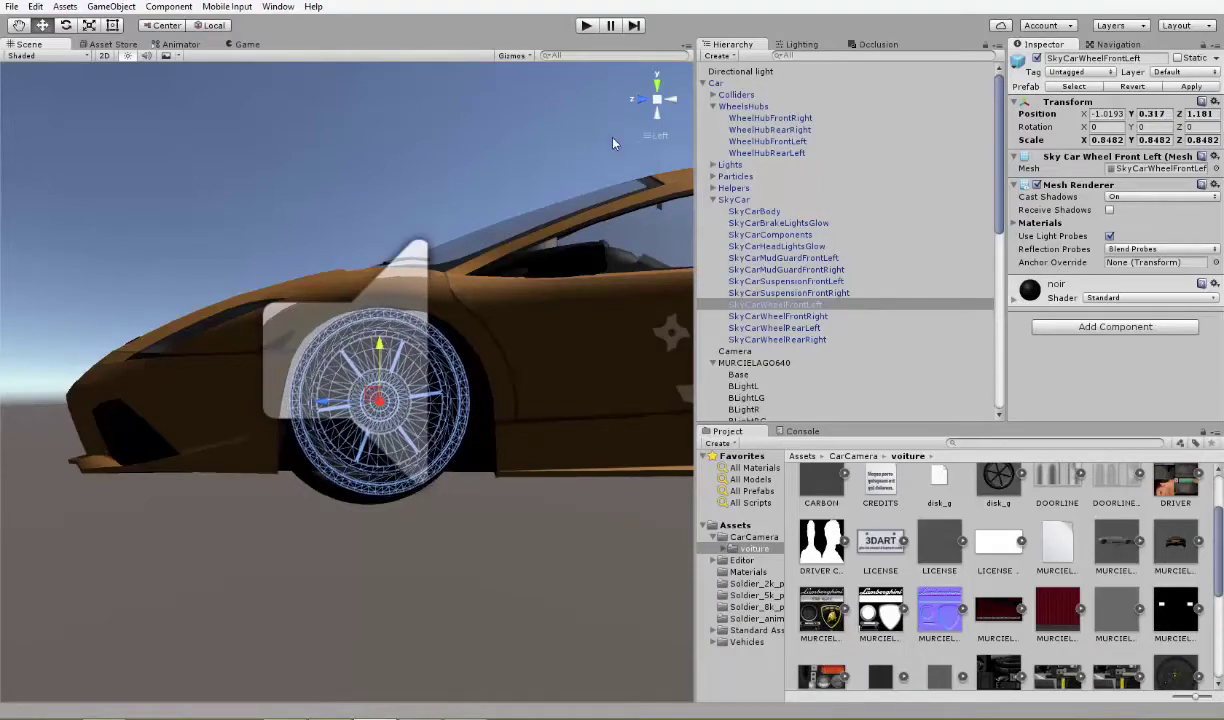
{"action": "left_click", "coordinate": [656, 101]}
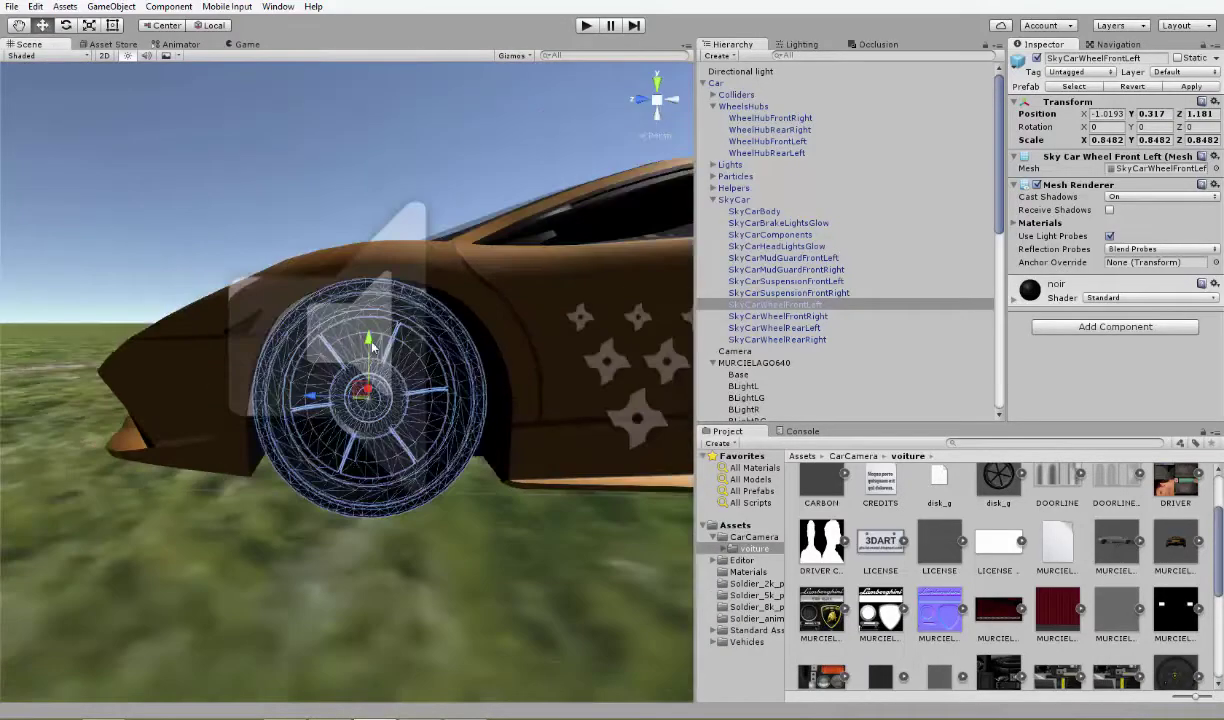
{"action": "left_click_drag", "start_coordinate": [373, 347], "coordinate": [376, 362]}
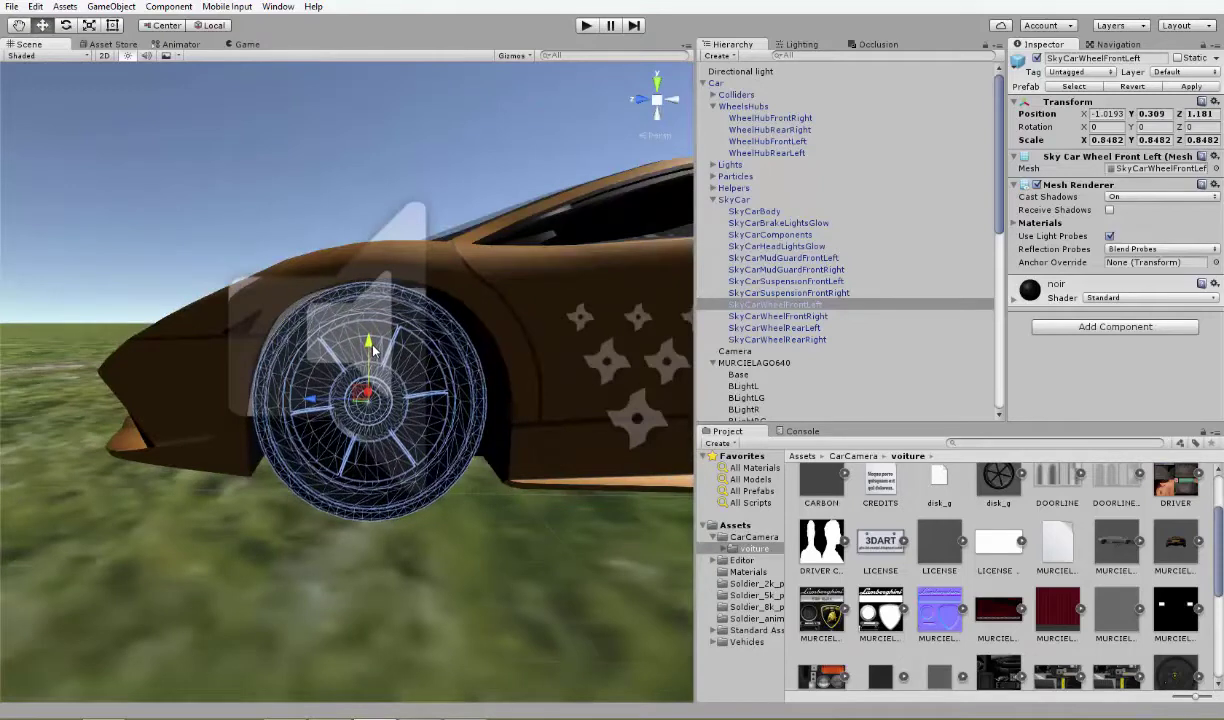
{"action": "left_click_drag", "start_coordinate": [377, 359], "coordinate": [379, 362]}
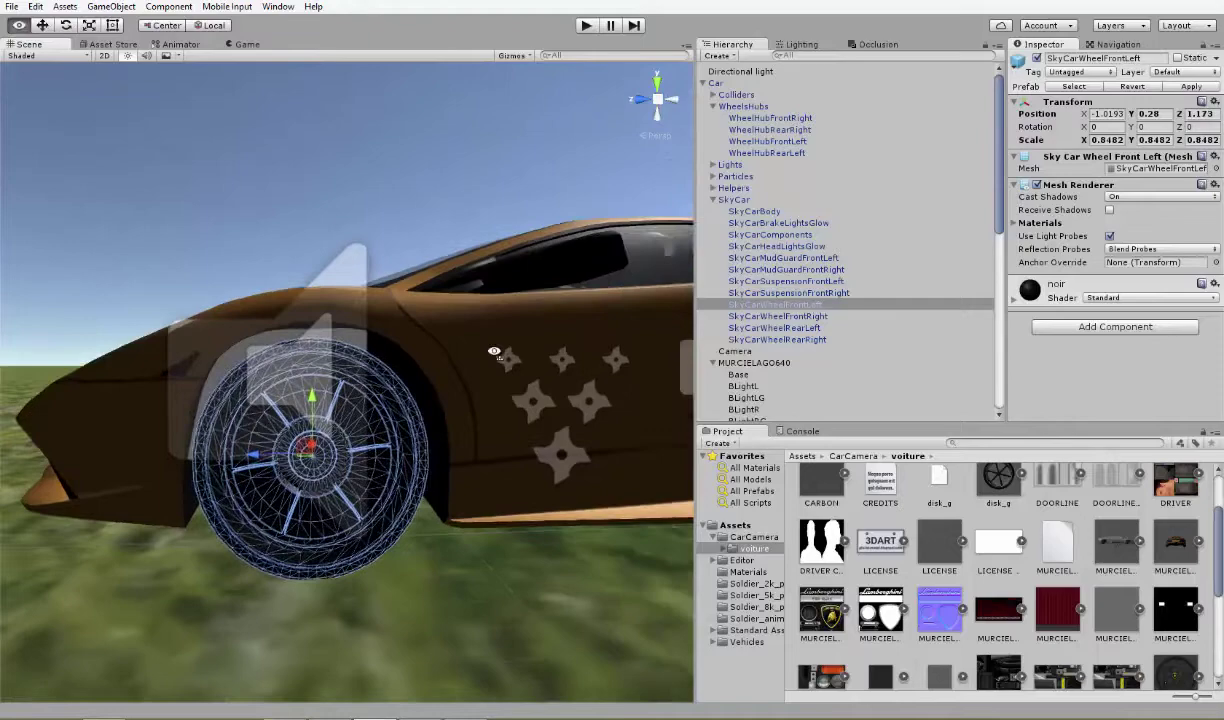
{"action": "scroll", "coordinate": [315, 408], "scroll_direction": "up", "scroll_amount": 5}
{"action": "mouse_move", "coordinate": [281, 423]}
{"action": "left_mouse_down", "text": "alt"}
{"action": "mouse_move", "coordinate": [453, 425]}
{"action": "mouse_move", "coordinate": [466, 413]}
{"action": "mouse_move", "coordinate": [314, 411]}
{"action": "mouse_move", "coordinate": [236, 440]}
{"action": "mouse_move", "coordinate": [509, 353]}
{"action": "left_mouse_up", "text": "alt"}
{"action": "left_click", "coordinate": [524, 333]}
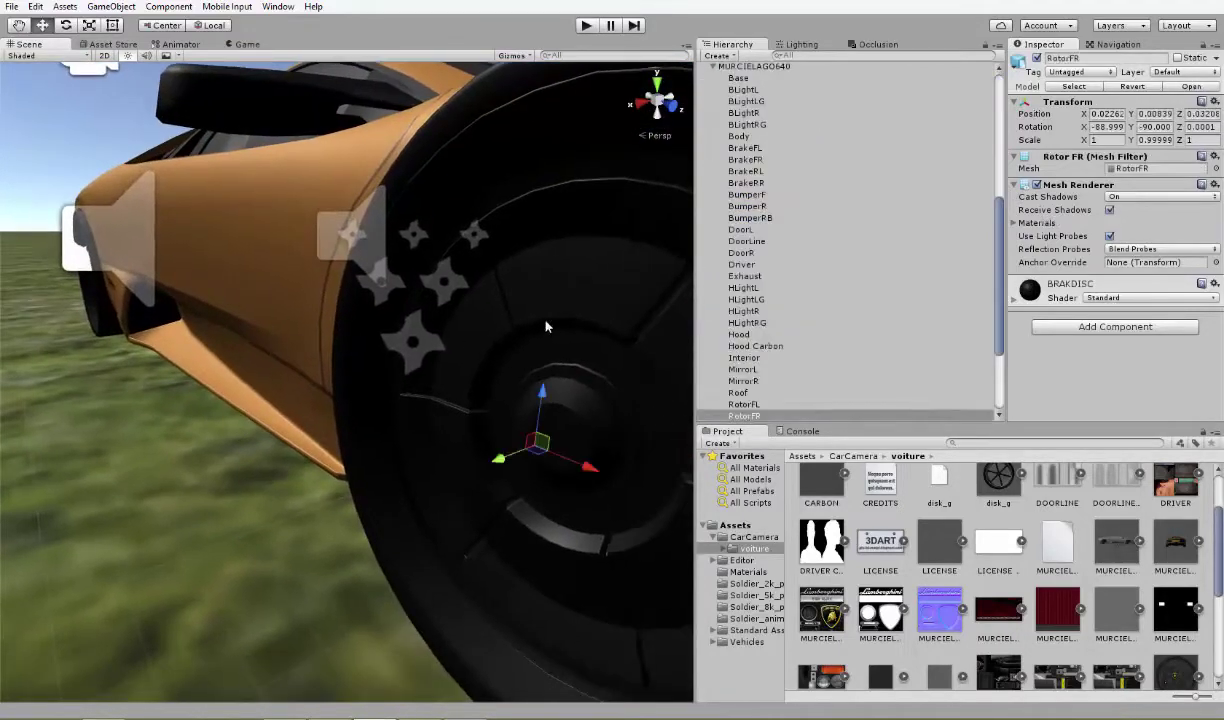
- Give the front-right wheel the front-left wheel's 0.8482 X scale
{"action": "scroll", "coordinate": [856, 397], "scroll_direction": "up", "scroll_amount": 10}
{"action": "left_click", "coordinate": [790, 304]}
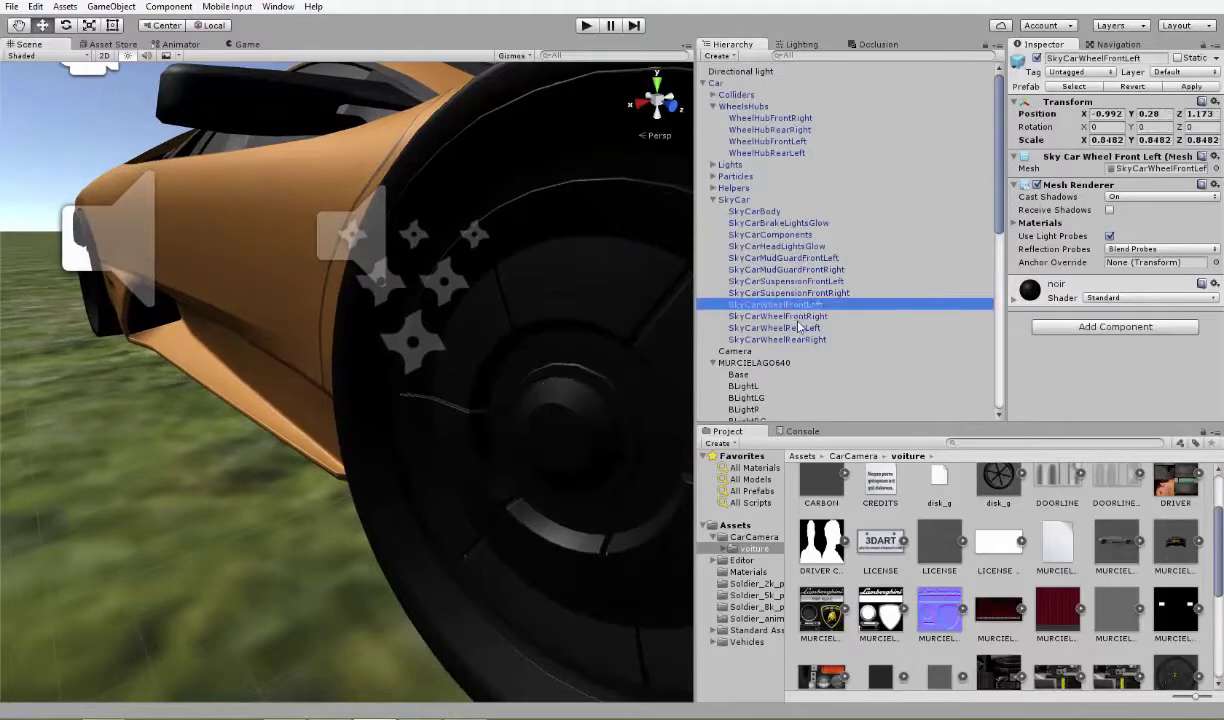
{"action": "left_click", "coordinate": [795, 316]}
{"action": "left_click", "coordinate": [802, 339]}
{"action": "left_click", "coordinate": [776, 316]}
{"action": "left_click", "coordinate": [770, 304]}
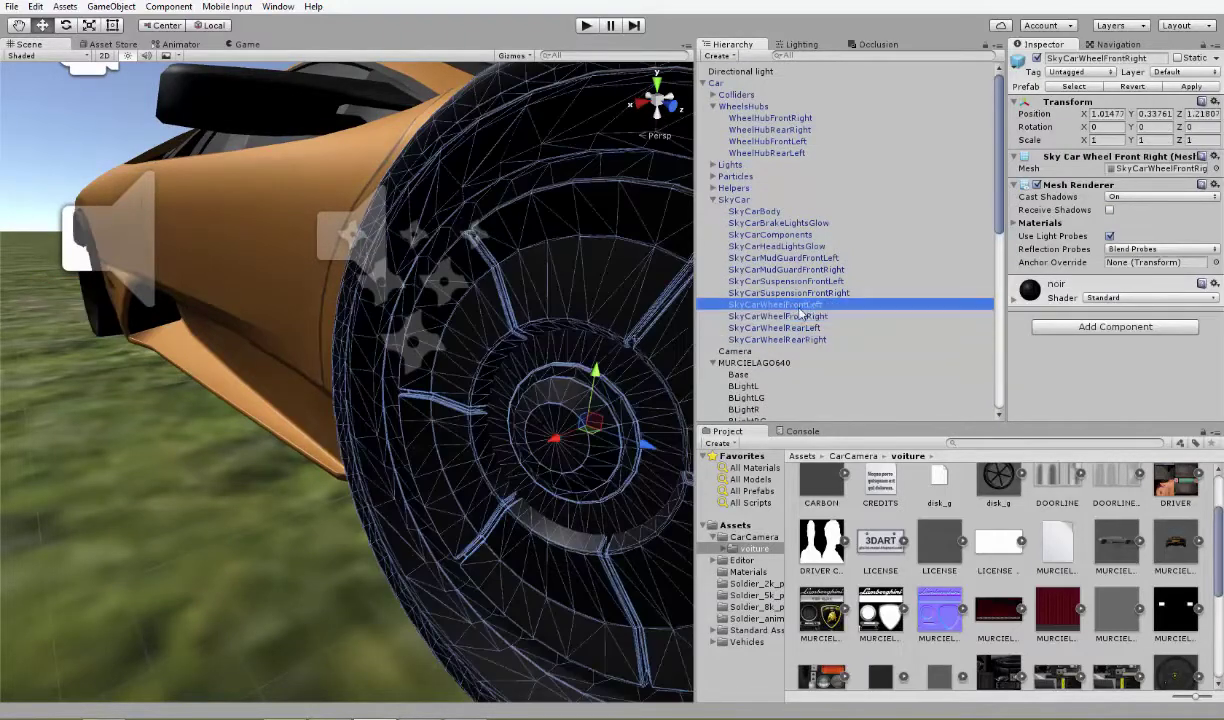
{"action": "left_click", "coordinate": [1108, 141]}
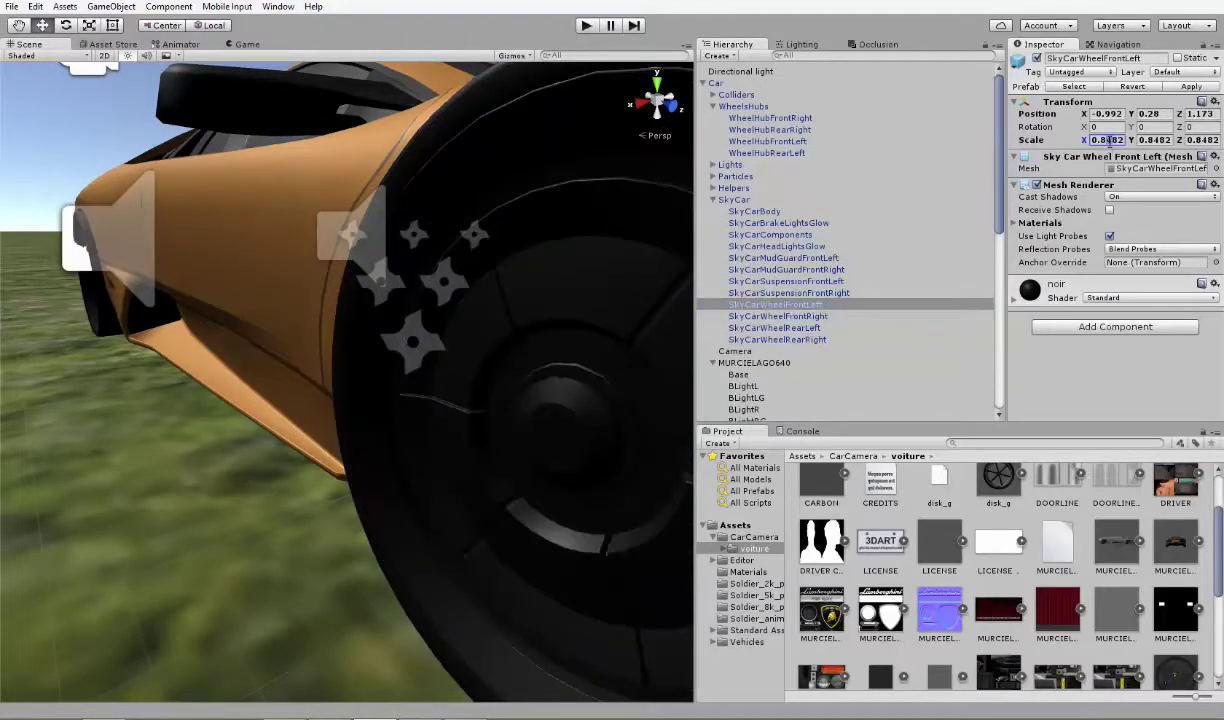
{"action": "left_click", "coordinate": [1110, 169]}
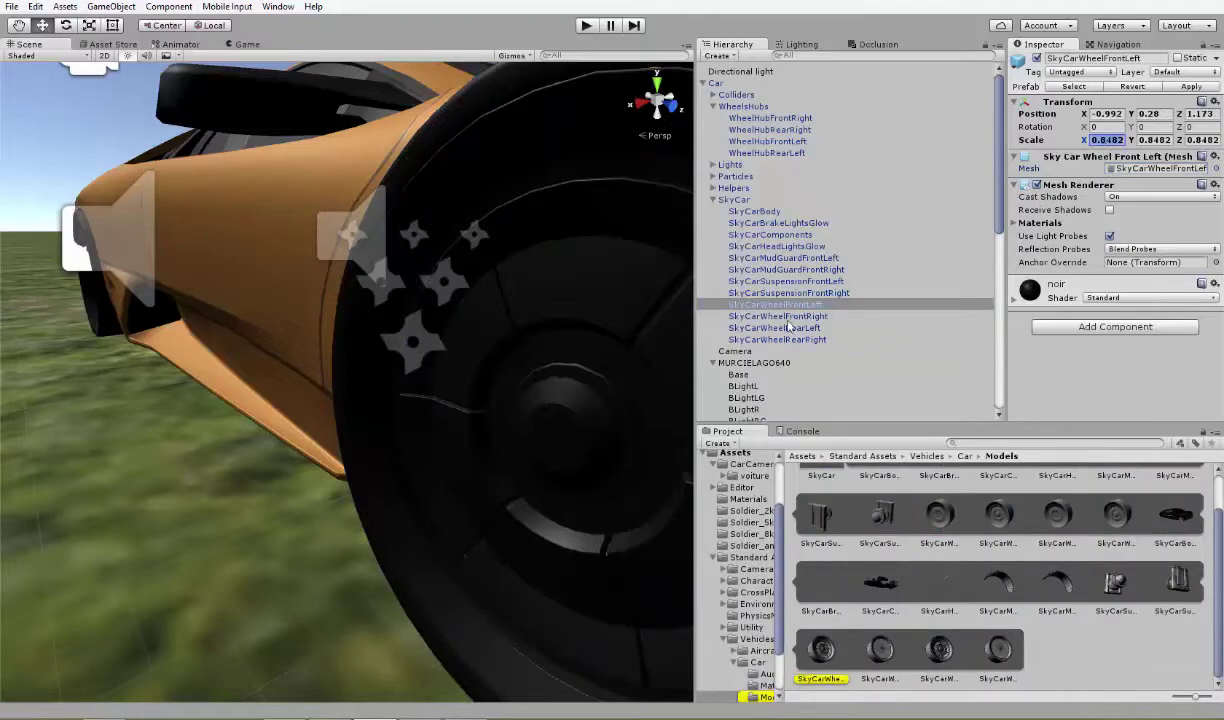
{"action": "left_click", "coordinate": [778, 316]}
{"action": "left_click", "coordinate": [1100, 141]}
{"action": "key", "text": "ctrl+v"}
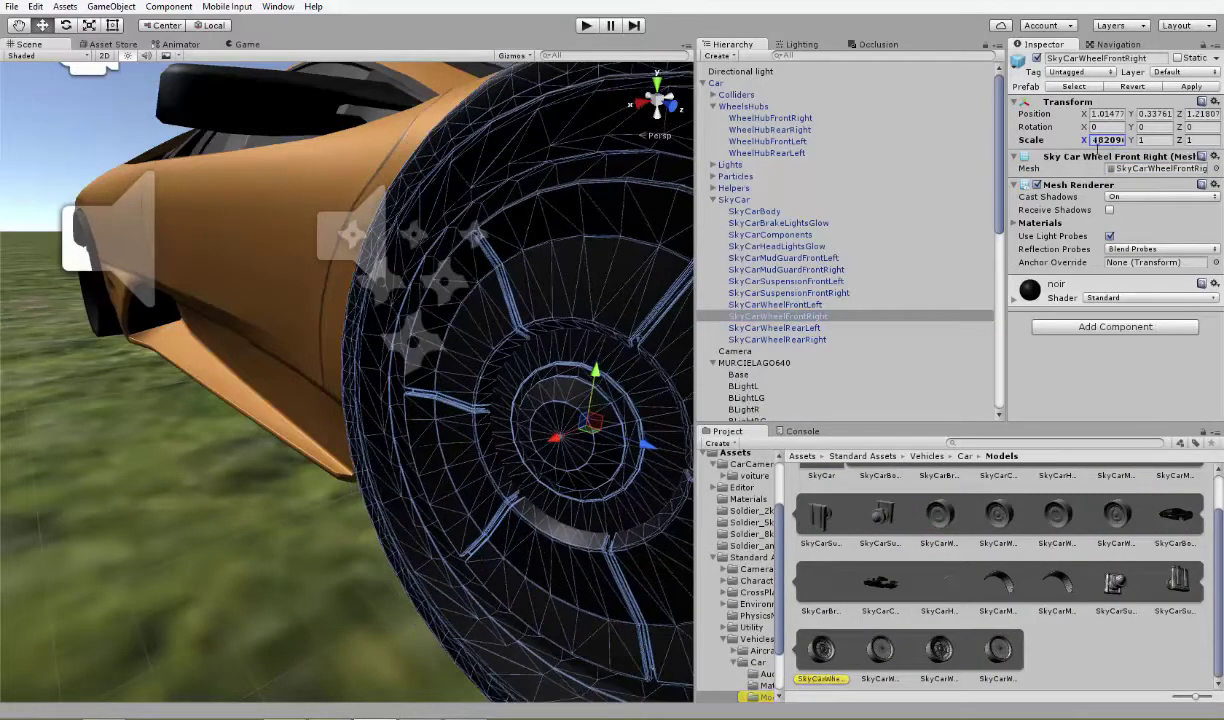
- Copy the 0.8482 Y and Z scale onto the front-right wheel
{"action": "left_click", "coordinate": [795, 316]}
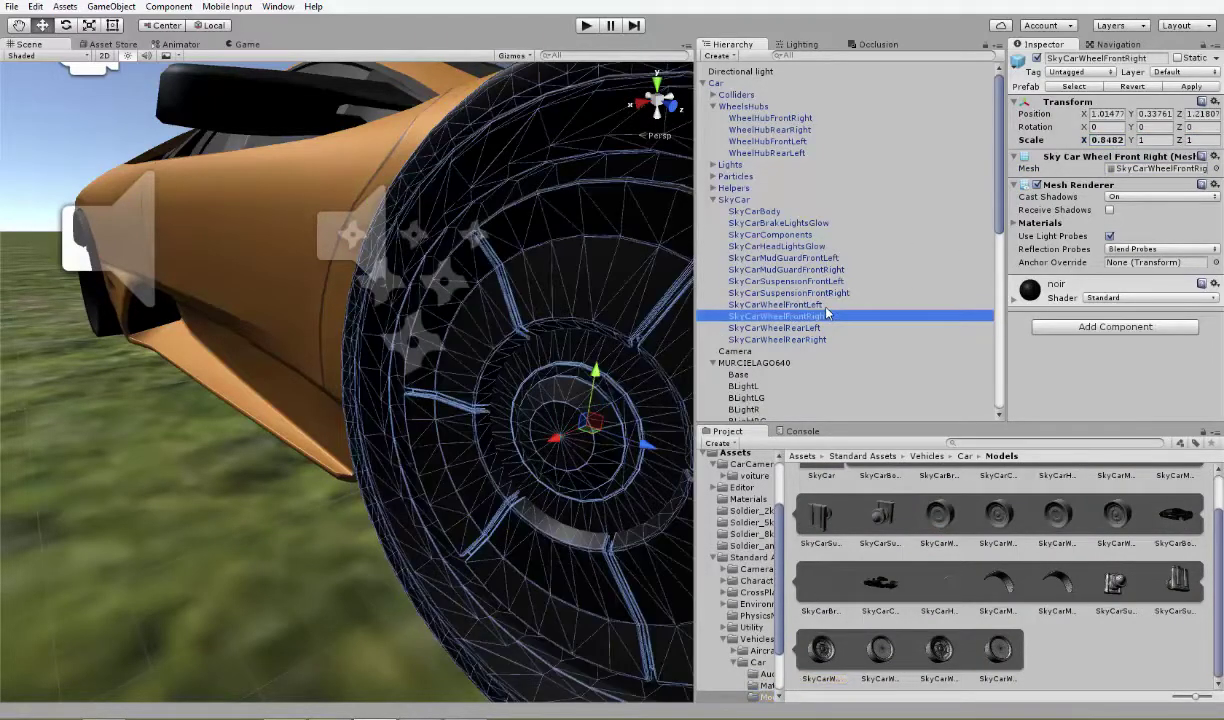
{"action": "left_click", "coordinate": [828, 304]}
{"action": "left_click", "coordinate": [1154, 140]}
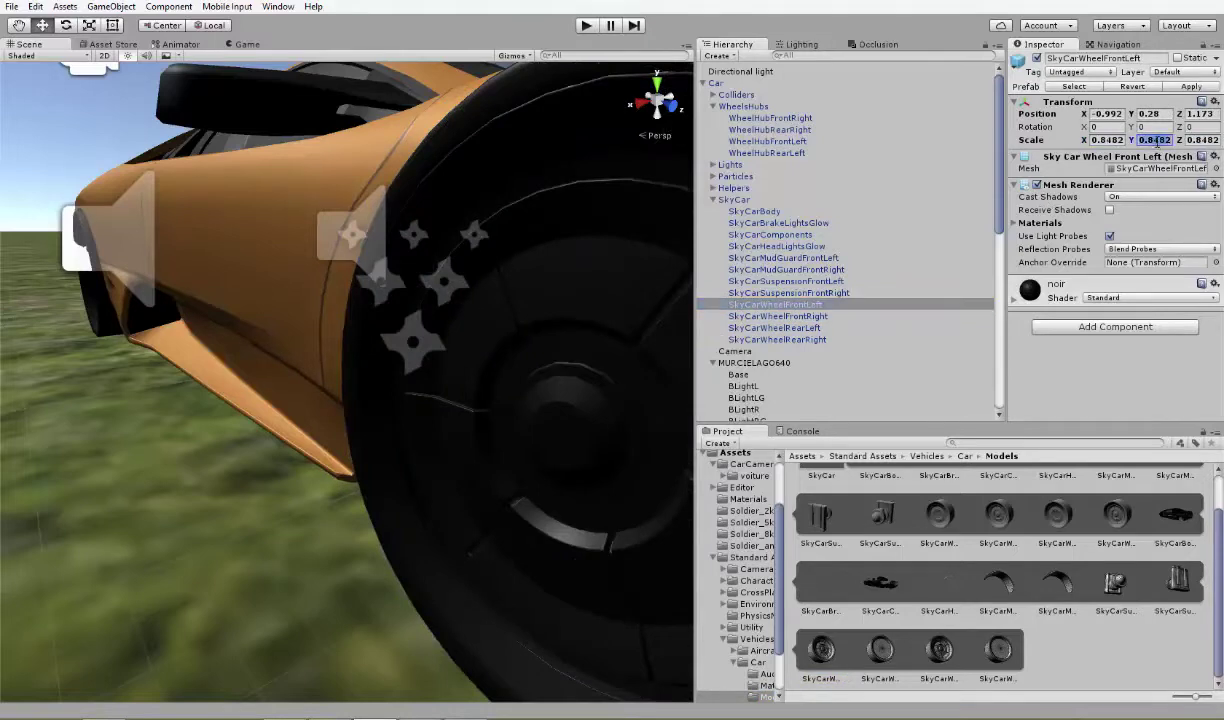
{"action": "left_click", "coordinate": [875, 316]}
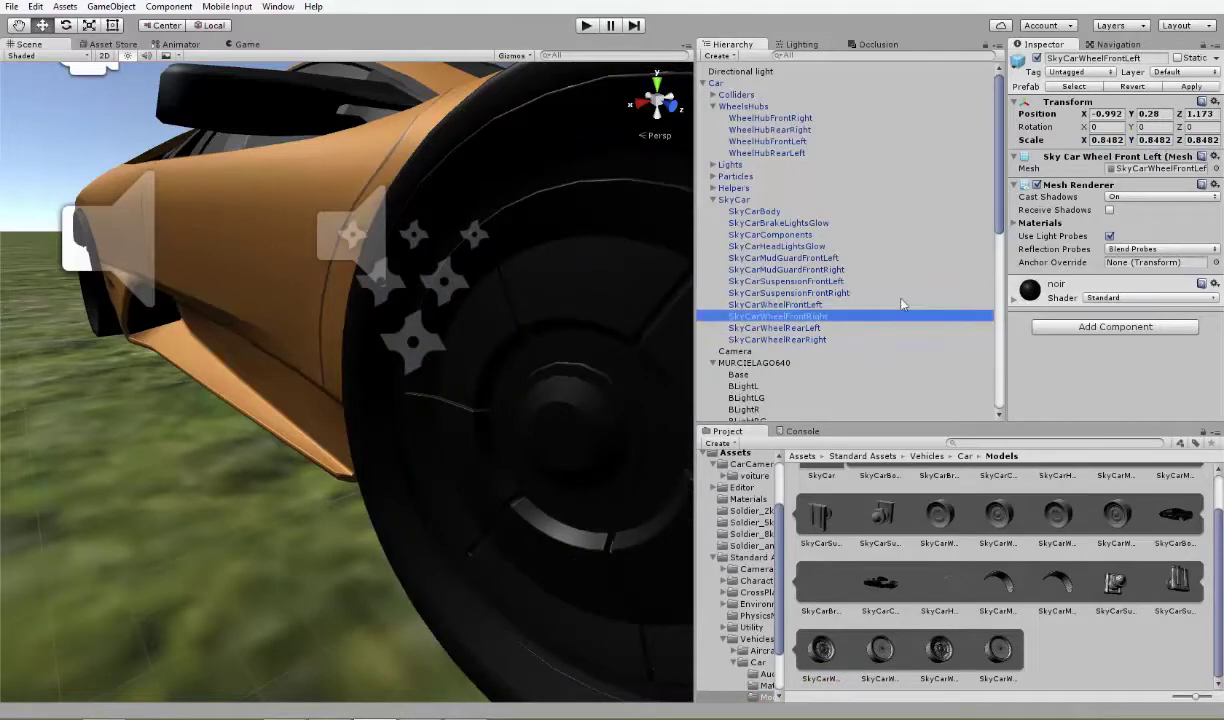
{"action": "left_click", "coordinate": [1154, 140]}
{"action": "key", "text": "ctrl+v"}
{"action": "left_click", "coordinate": [837, 305]}
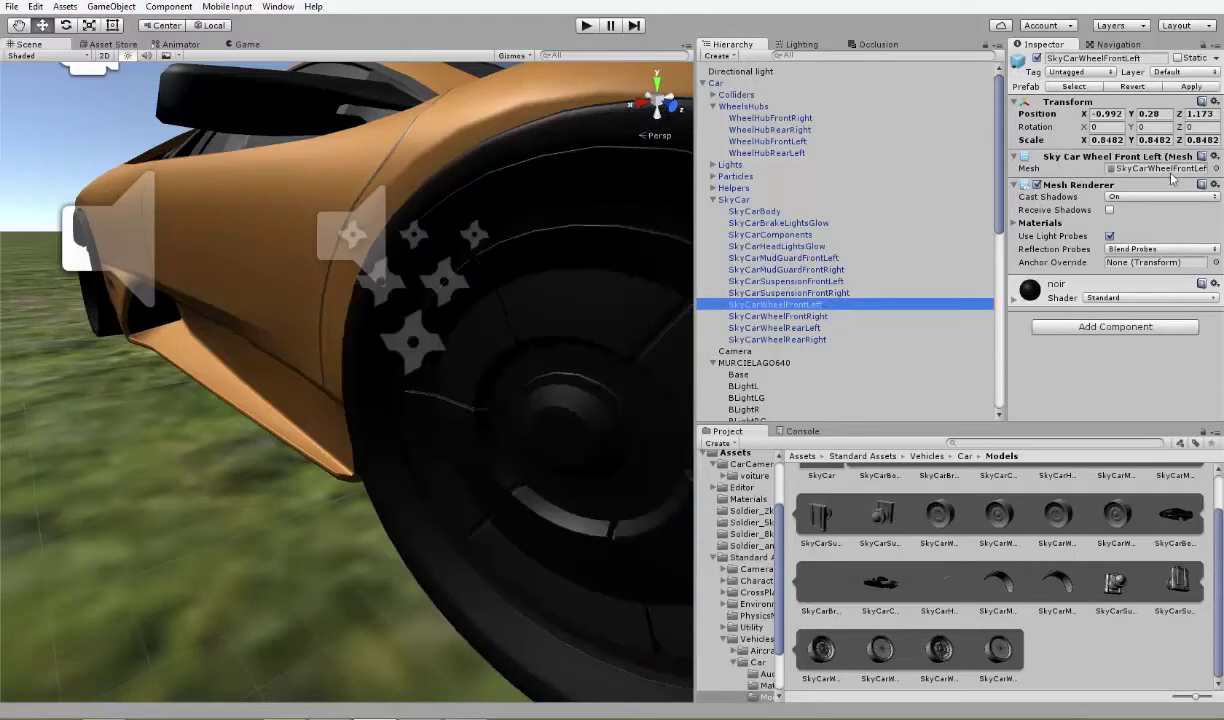
{"action": "left_click", "coordinate": [1200, 140]}
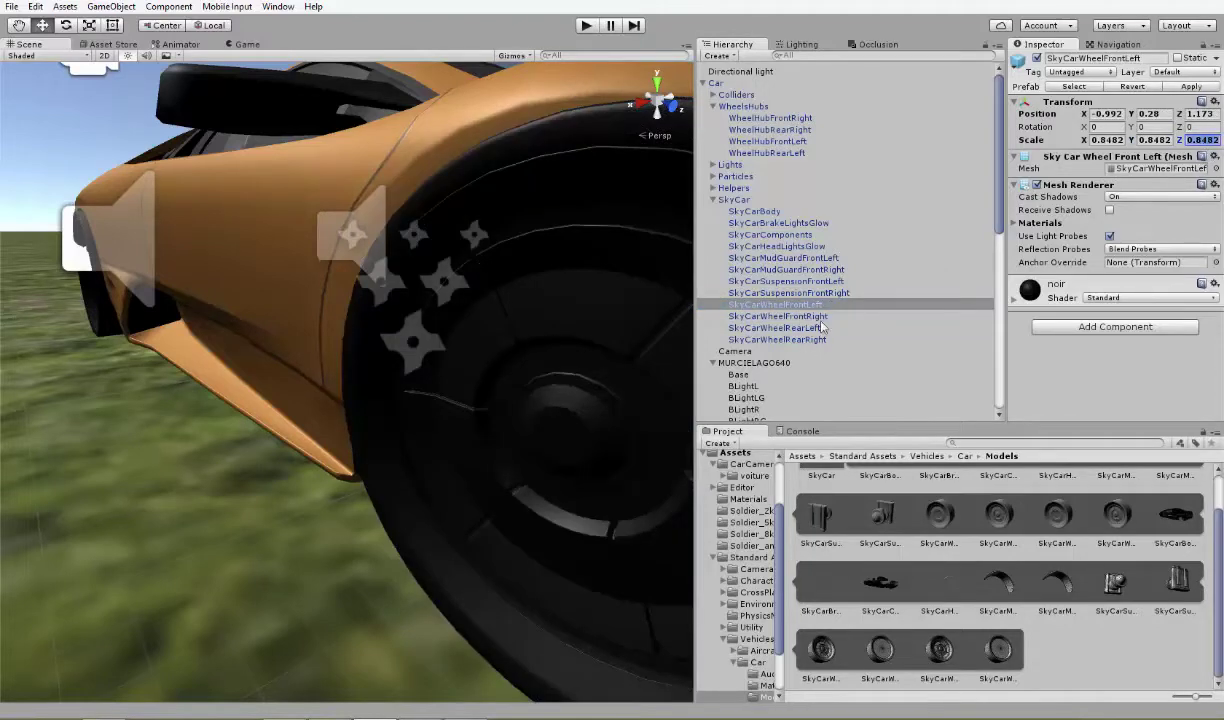
{"action": "left_click", "coordinate": [812, 316]}
{"action": "left_click", "coordinate": [1195, 140]}
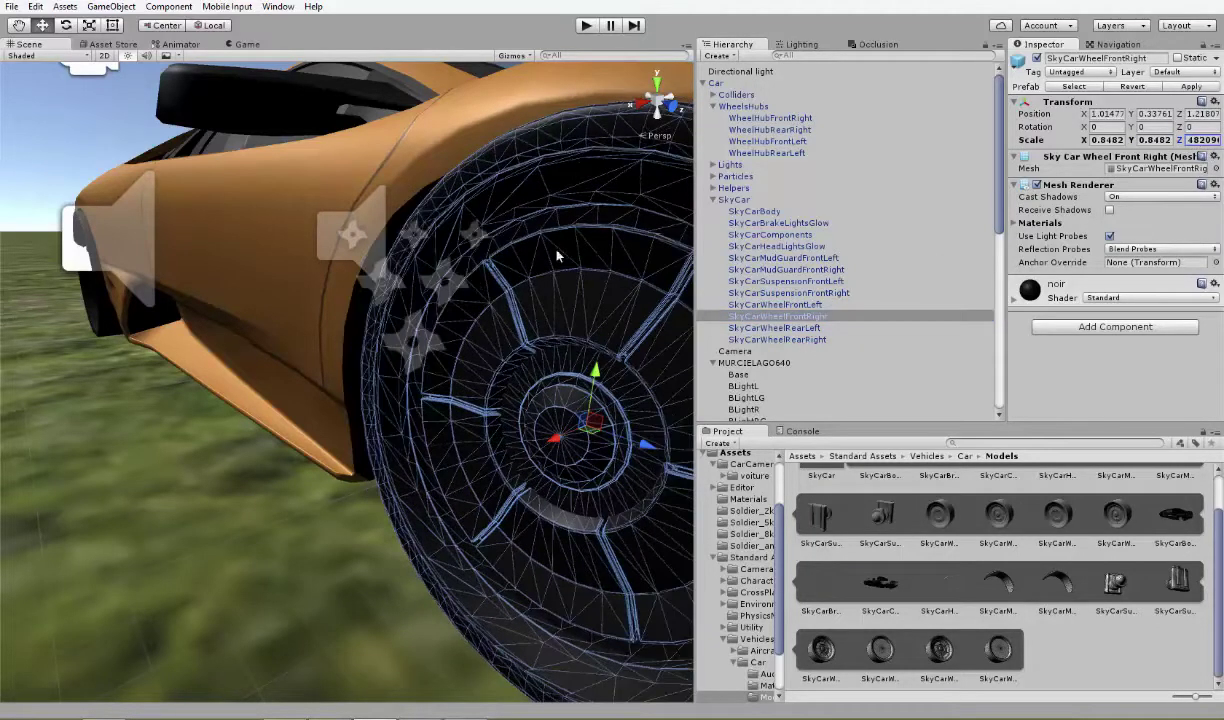
- Move the front-right wheel back and down into its arch at Y 0.286, Z 1.179
{"action": "left_click", "coordinate": [659, 102]}
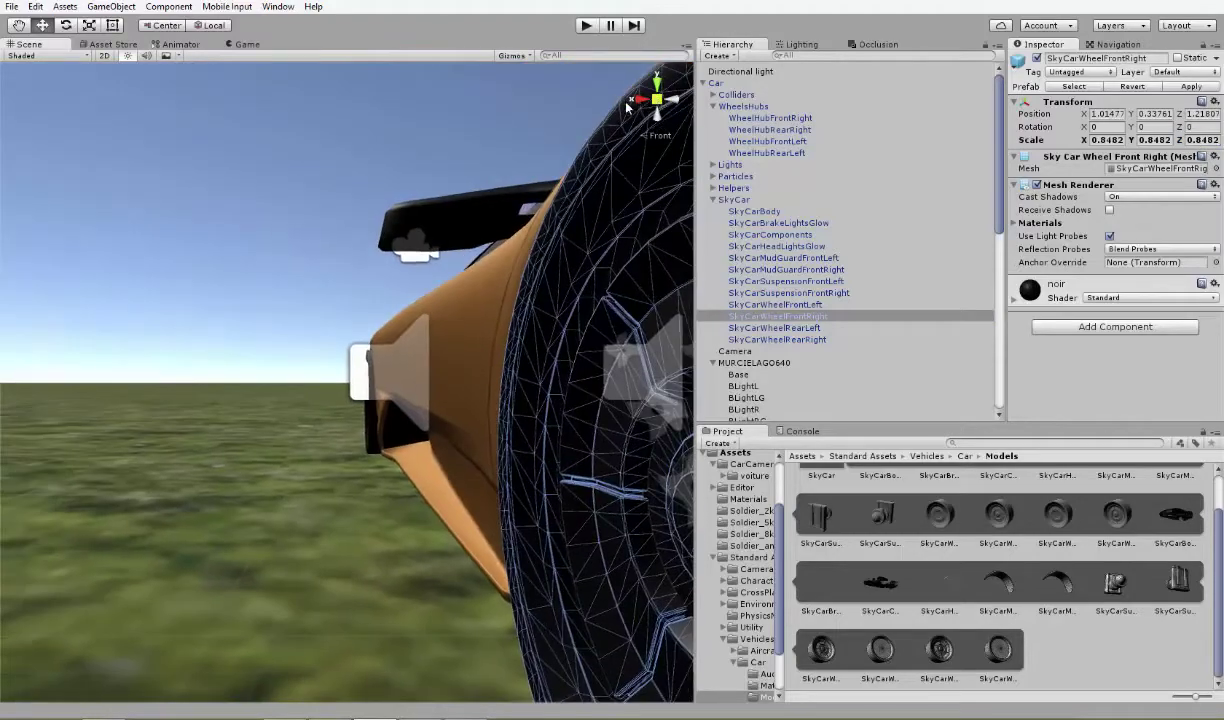
{"action": "left_click", "coordinate": [642, 99]}
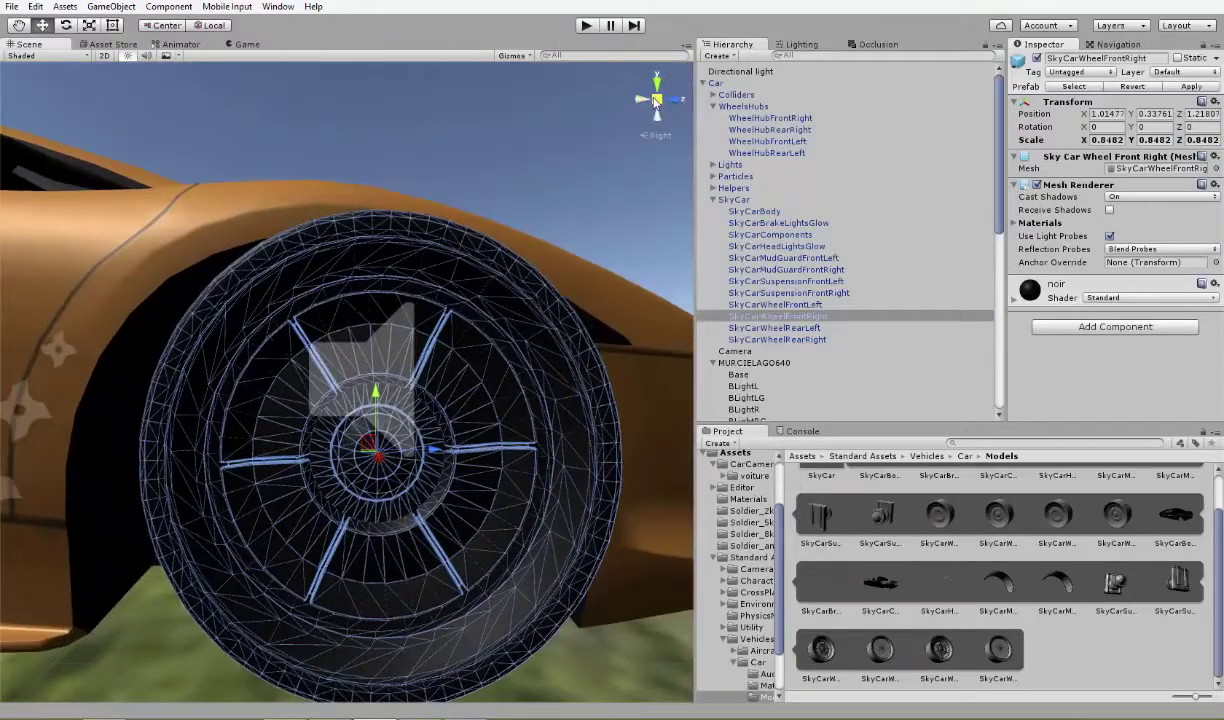
{"action": "scroll", "coordinate": [430, 261], "scroll_direction": "up", "scroll_amount": 2}
{"action": "scroll", "coordinate": [384, 393], "scroll_direction": "down", "scroll_amount": 5}
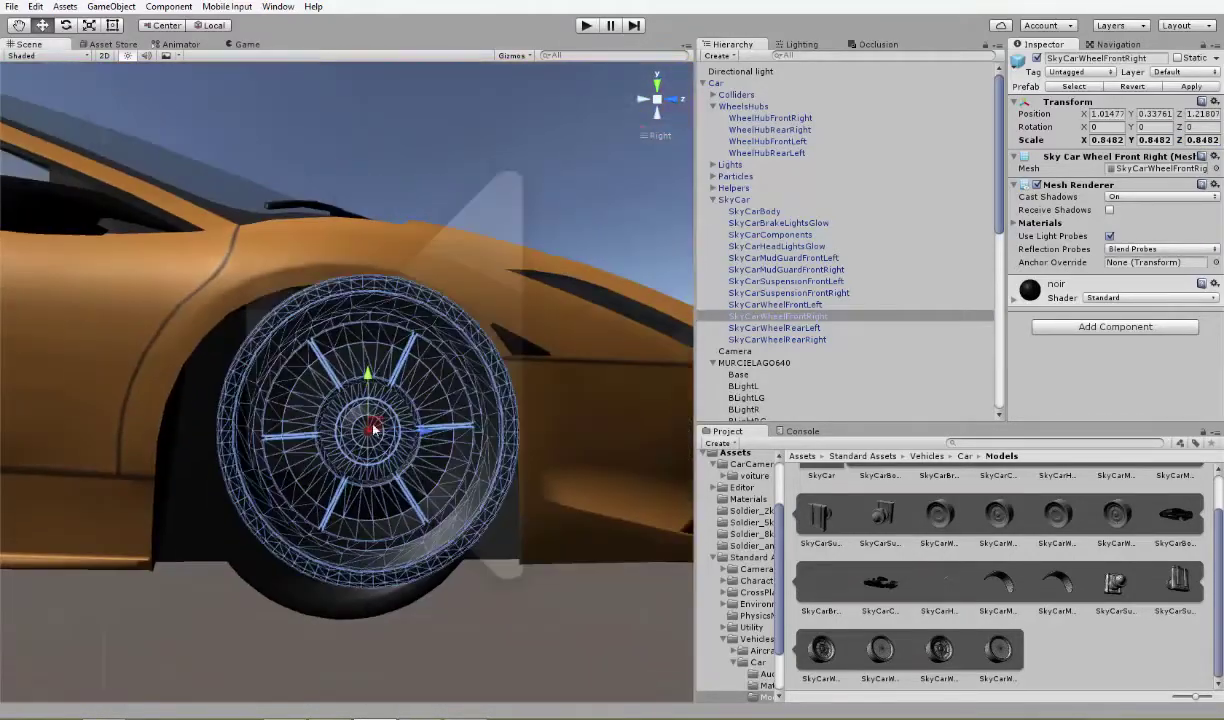
{"action": "left_click_drag", "start_coordinate": [428, 434], "coordinate": [393, 412]}
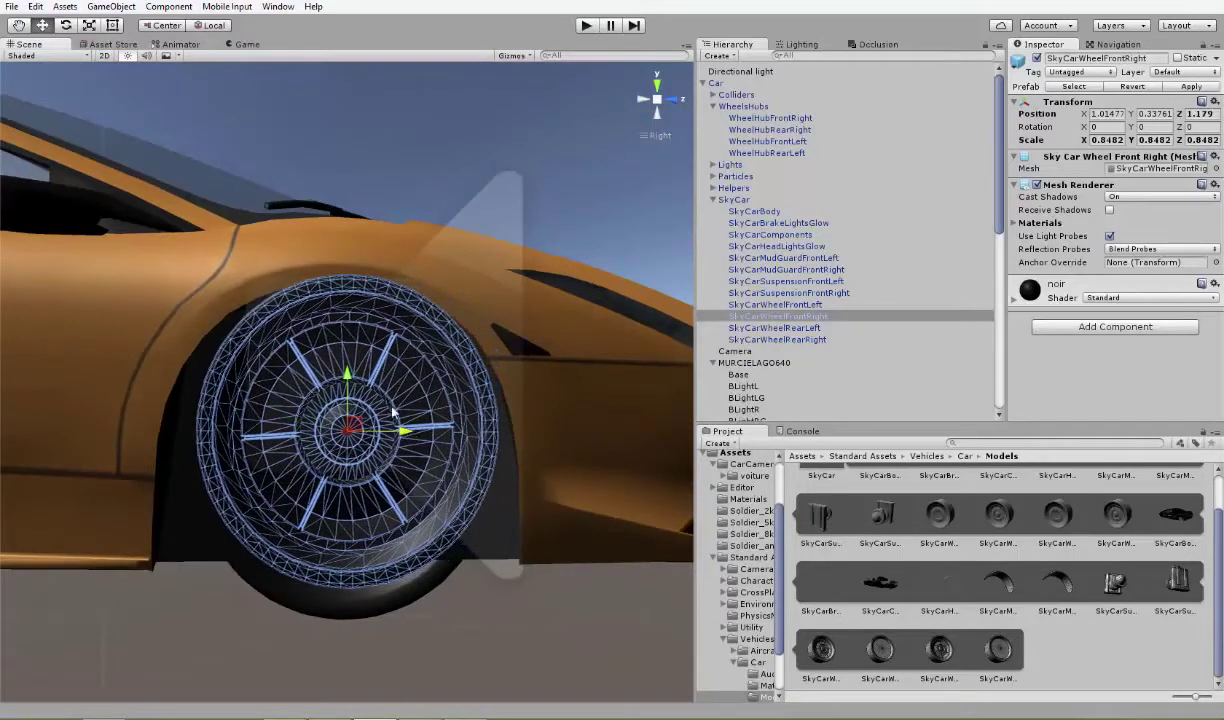
{"action": "left_click_drag", "start_coordinate": [356, 372], "coordinate": [355, 405]}
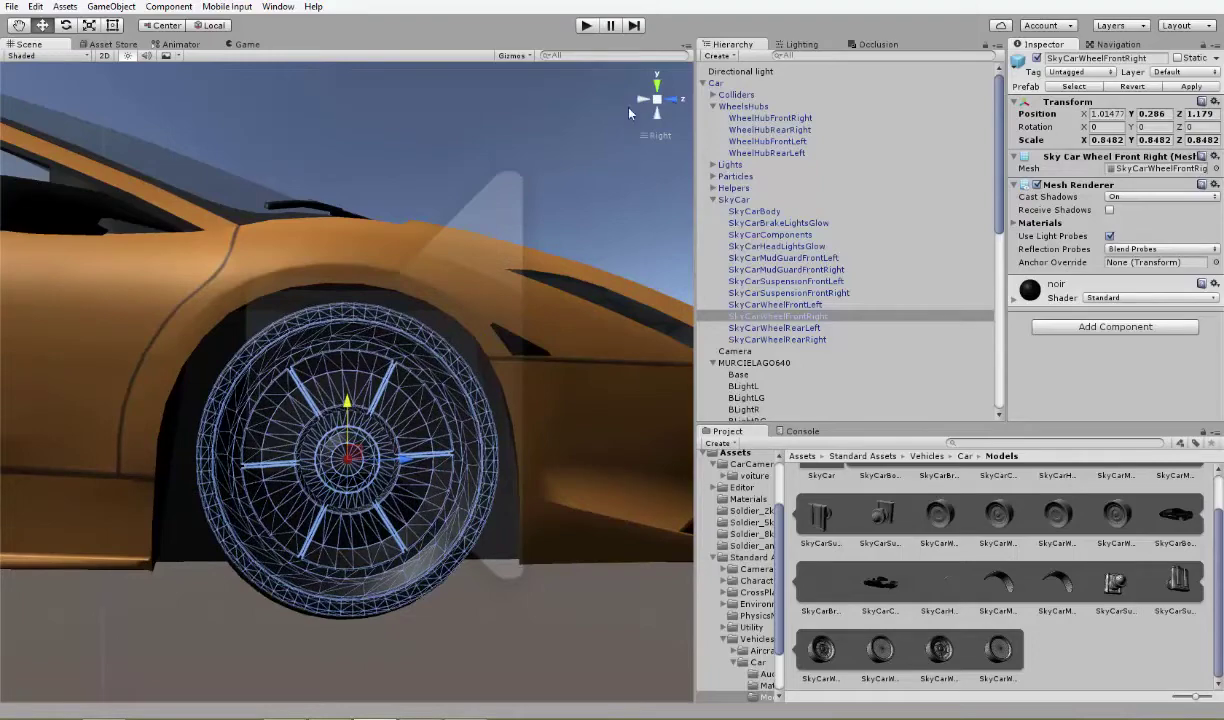
- Orbit to view the whole car and drag MURCIELAGO640 in the Hierarchy
{"action": "right_click_drag", "start_coordinate": [659, 107], "coordinate": [403, 481]}
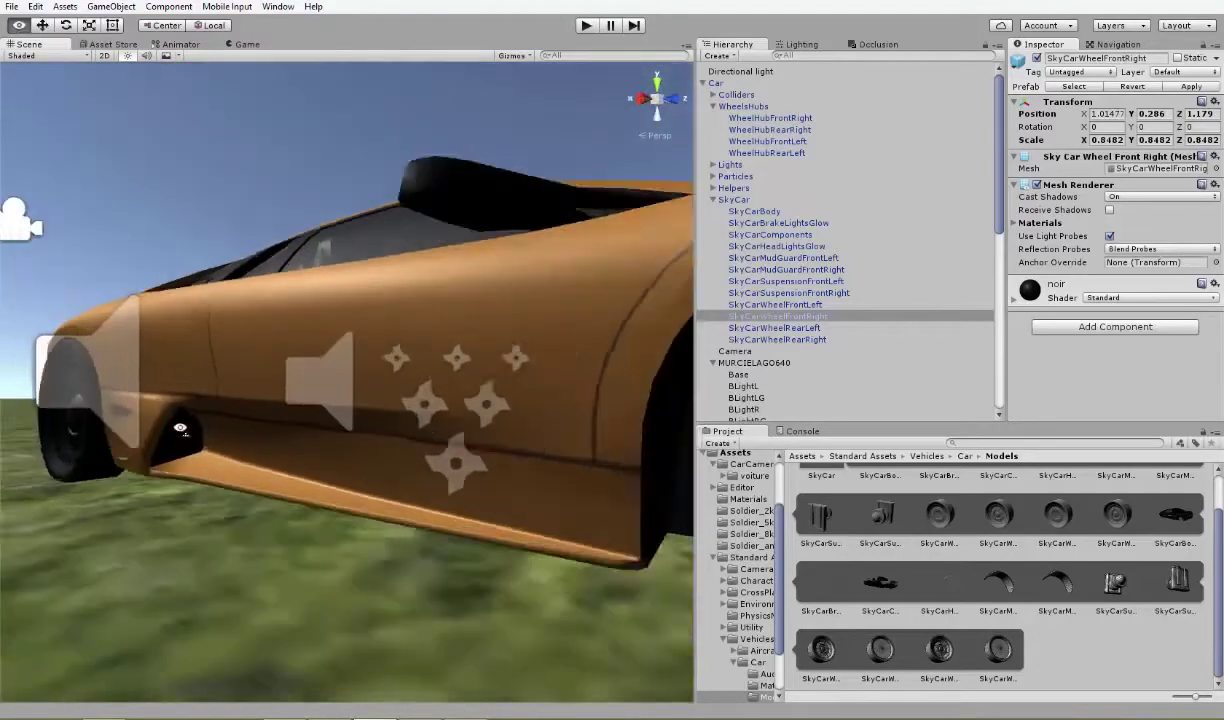
{"action": "left_click_drag", "start_coordinate": [506, 499], "coordinate": [600, 400], "text": "alt"}
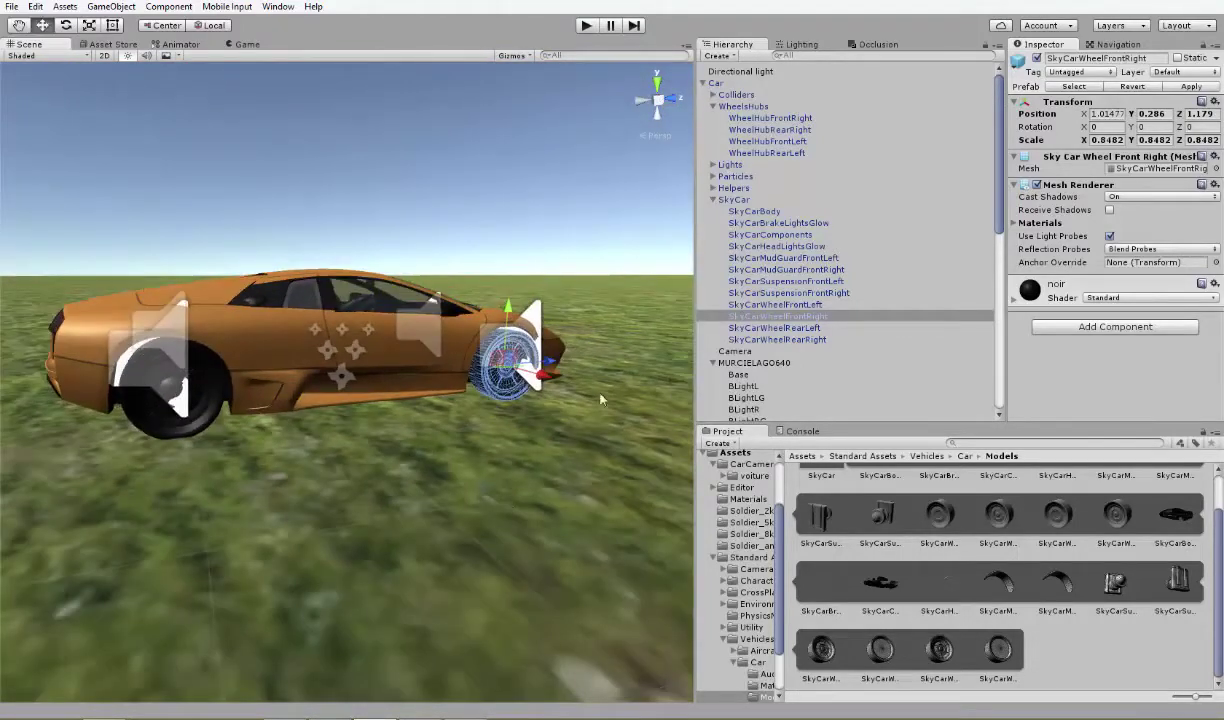
{"action": "scroll", "coordinate": [743, 172], "scroll_direction": "down", "scroll_amount": 5}
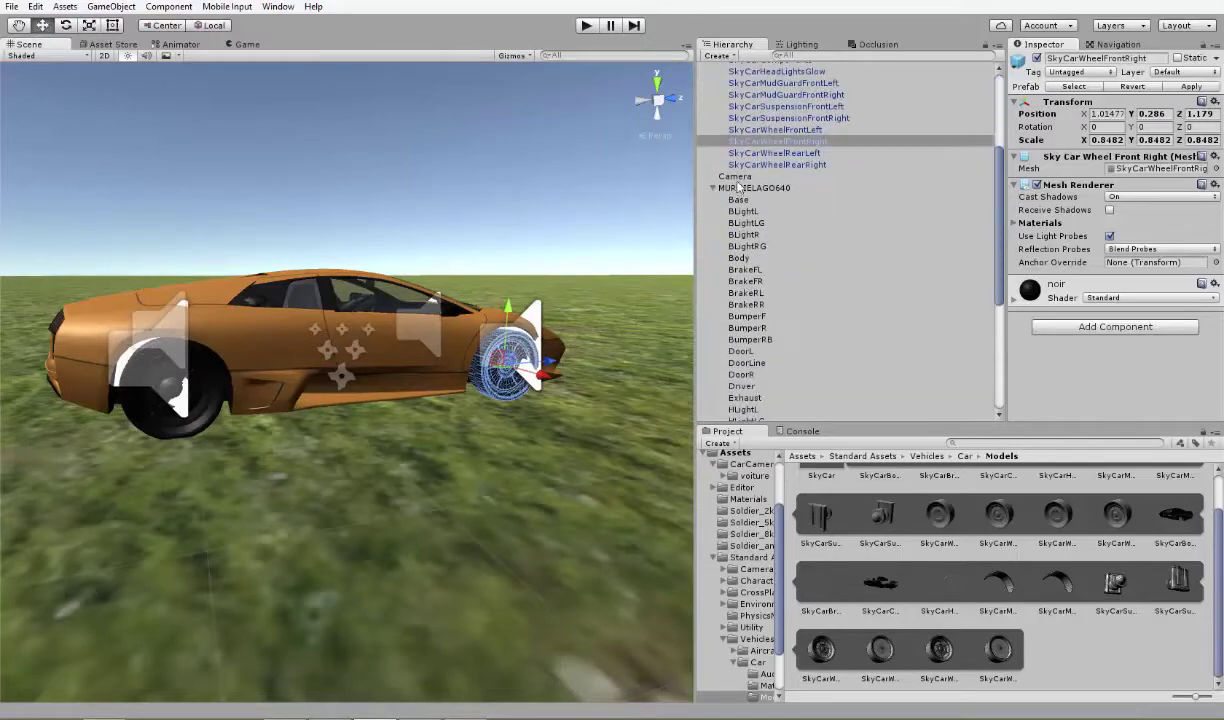
{"action": "mouse_move", "coordinate": [740, 188]}
{"action": "left_mouse_down"}
{"action": "mouse_move", "coordinate": [763, 74]}
{"action": "mouse_move", "coordinate": [745, 73]}
{"action": "left_mouse_up"}
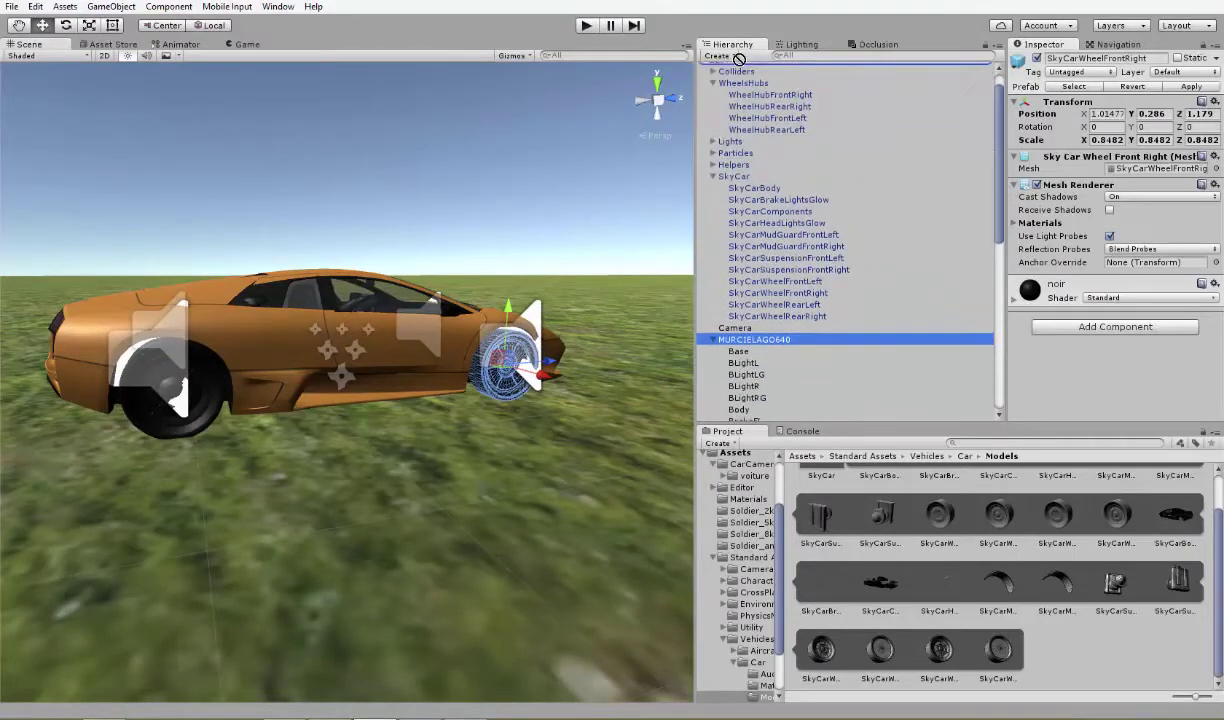
{"action": "left_click_drag", "start_coordinate": [745, 73], "coordinate": [716, 84]}
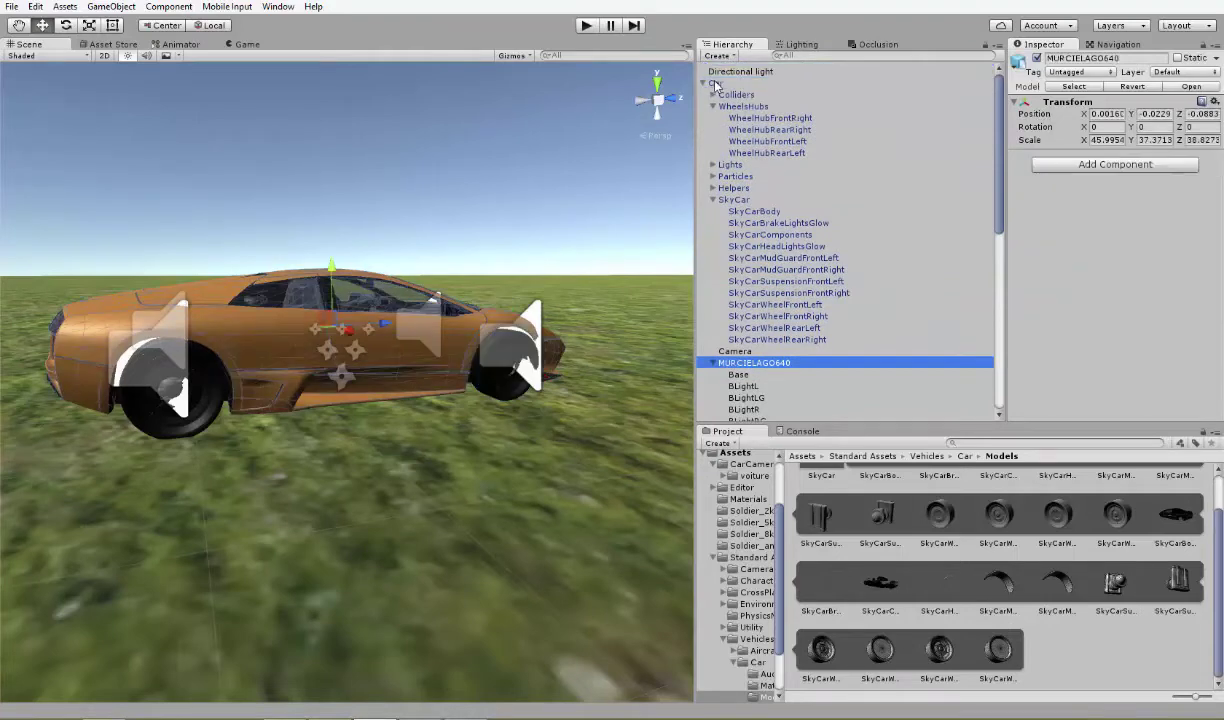
- Frame the Murcielago, then drive it forward in Play mode from the game camera
{"action": "left_click", "coordinate": [705, 85]}
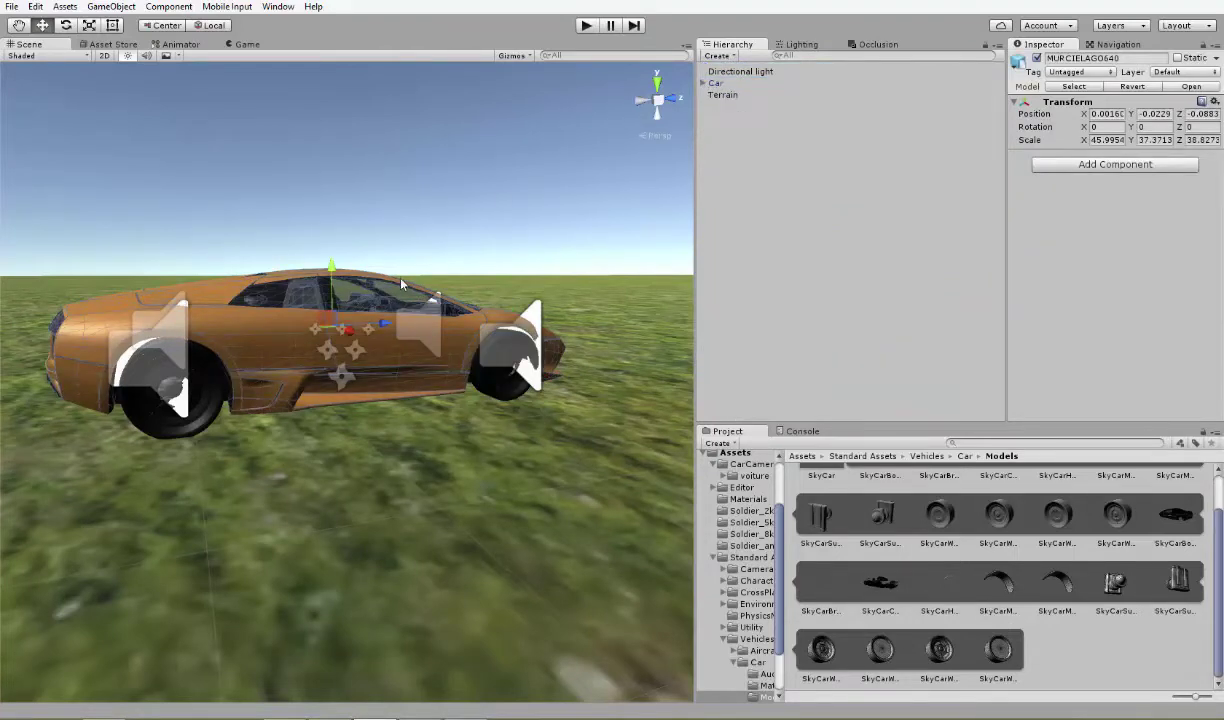
{"action": "key", "text": "f"}
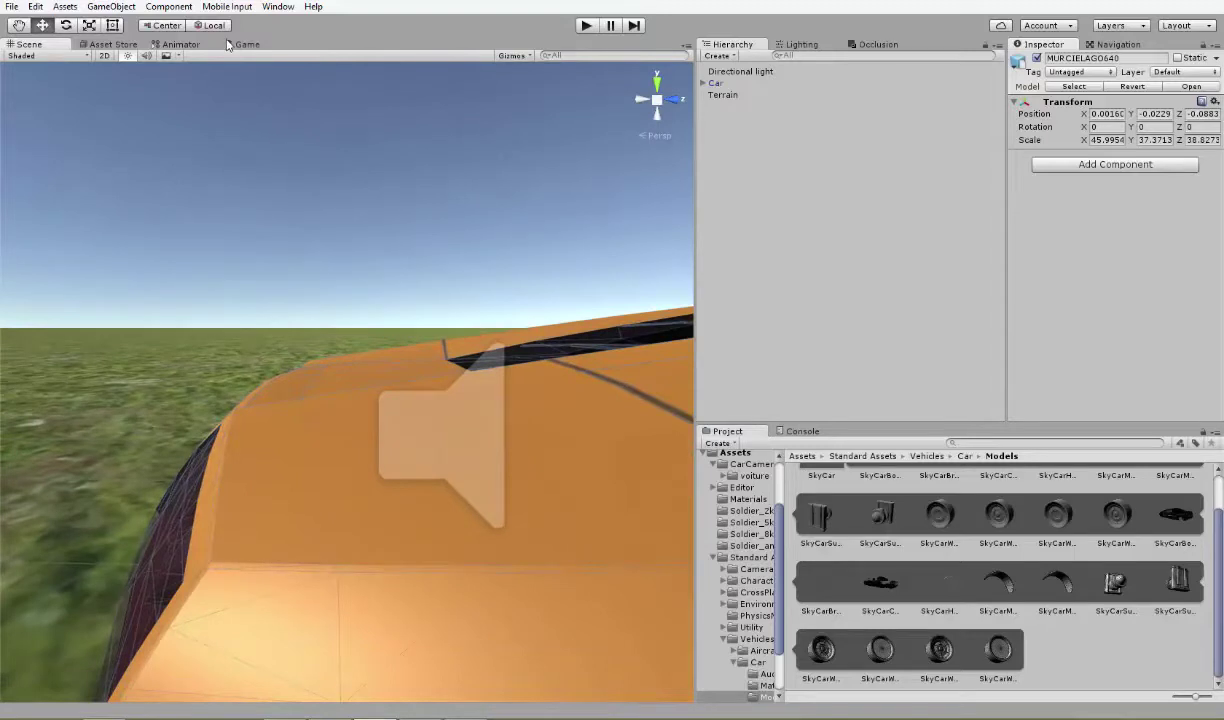
{"action": "left_click", "coordinate": [228, 44]}
{"action": "left_click", "coordinate": [585, 26]}
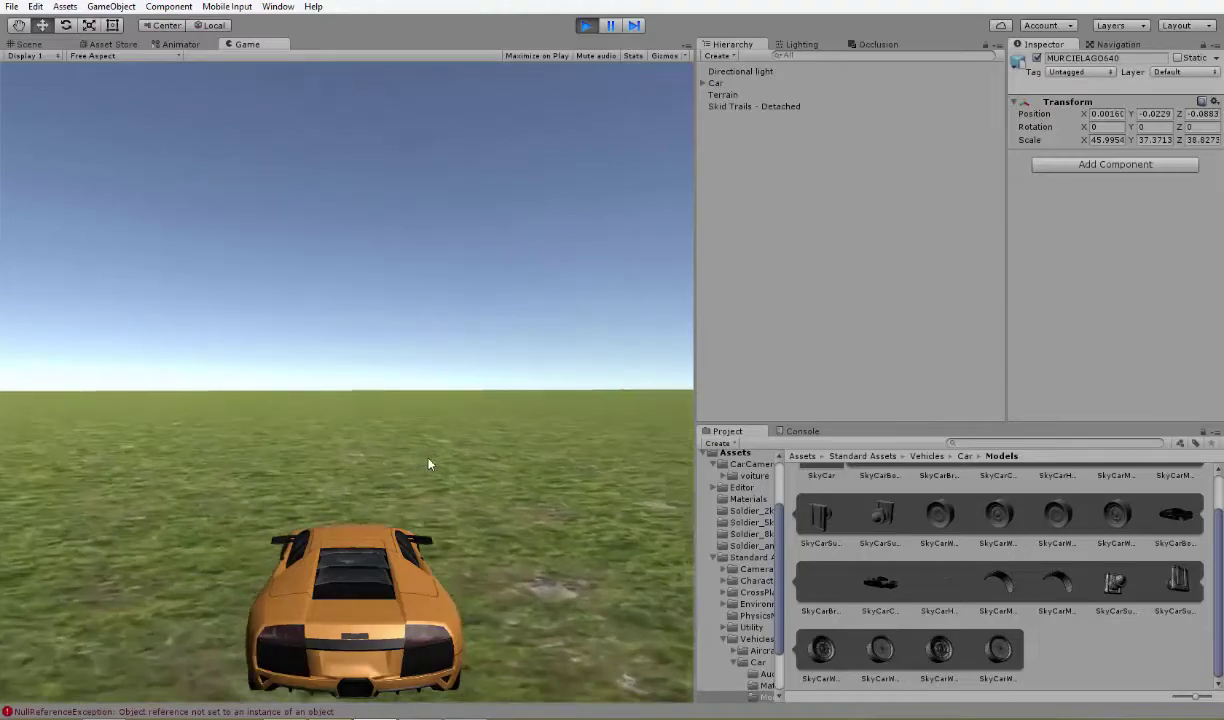
{"action": "key", "text": "Up"}
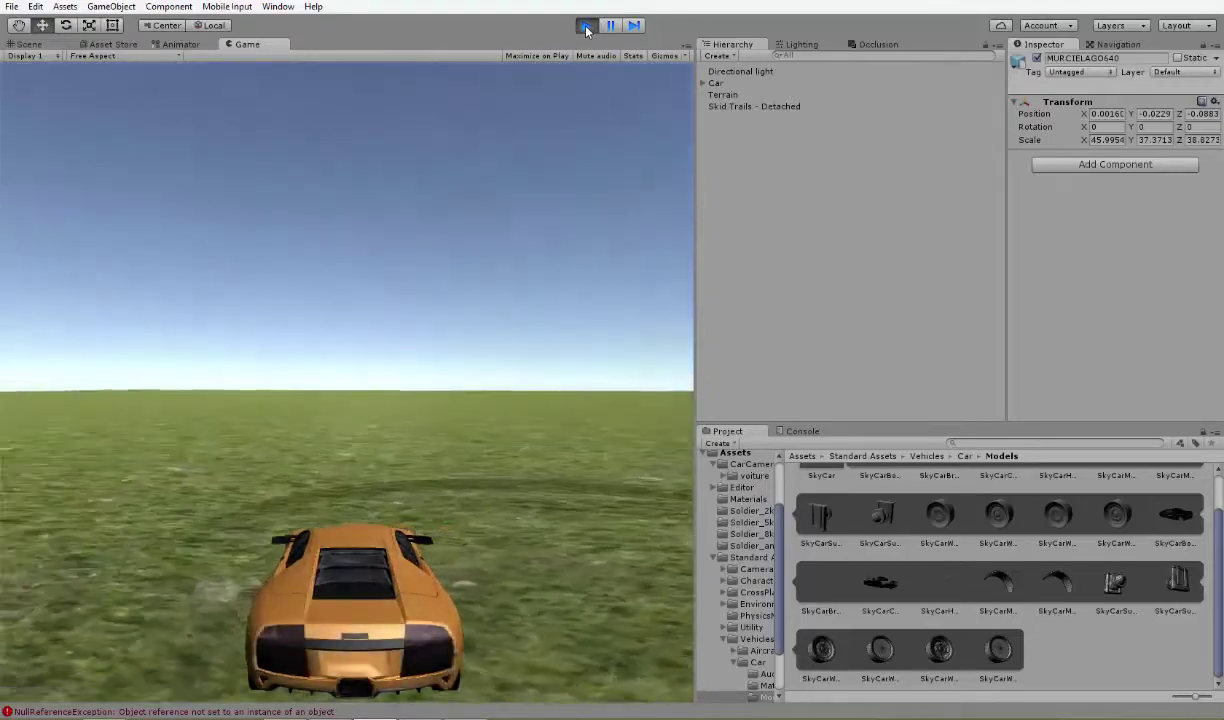
{"action": "left_click", "coordinate": [586, 27]}
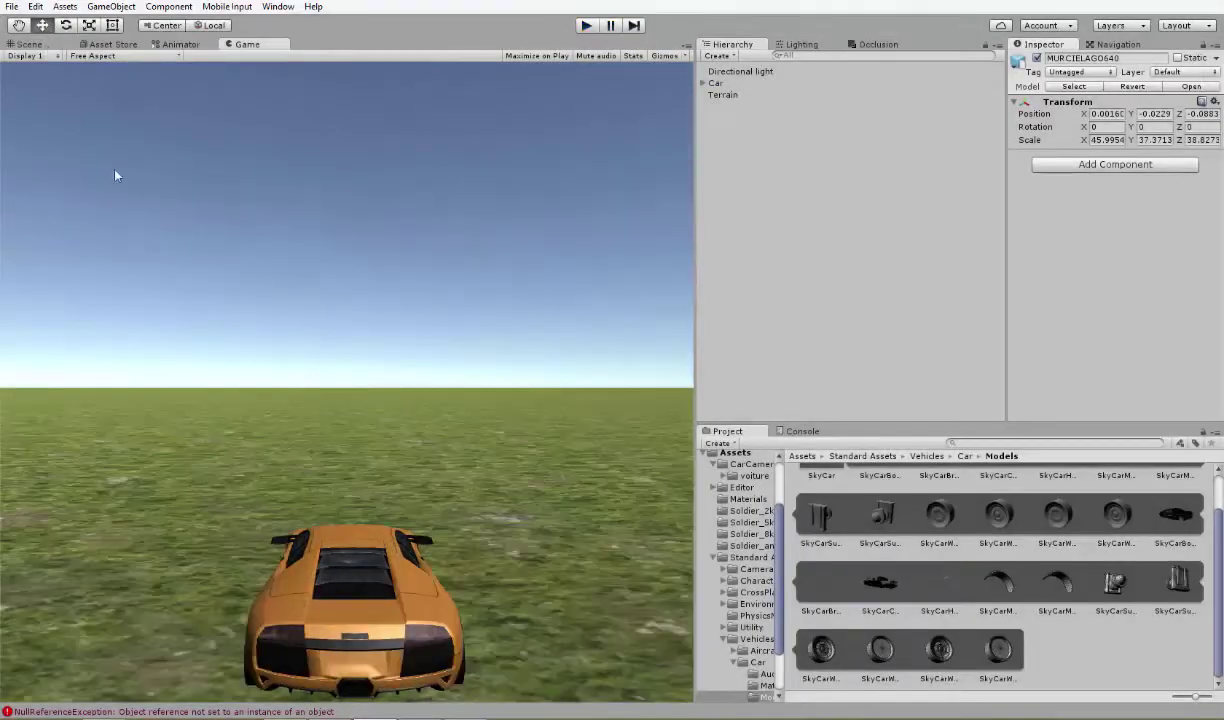
- Open the Assets/CarCamera folder and delete the Car's old Camera object
{"action": "left_click", "coordinate": [29, 44]}
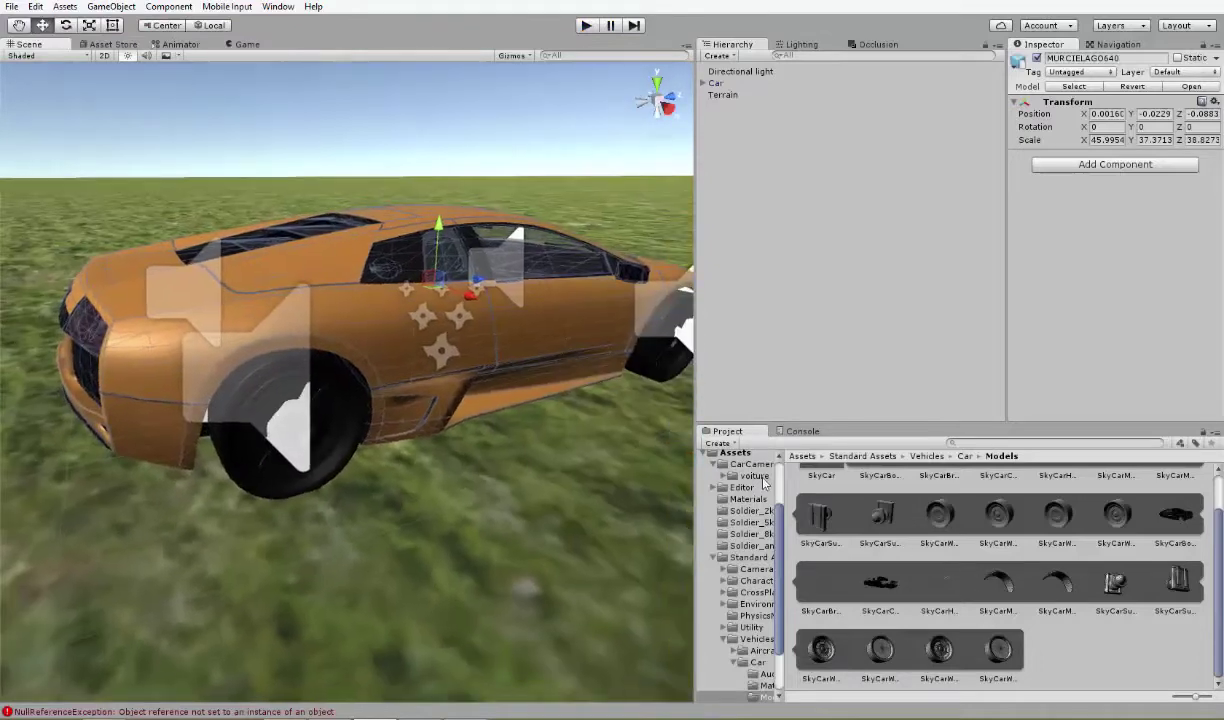
{"action": "scroll", "coordinate": [764, 482], "scroll_direction": "up", "scroll_amount": 2}
{"action": "scroll", "coordinate": [900, 490], "scroll_direction": "up", "scroll_amount": 2}
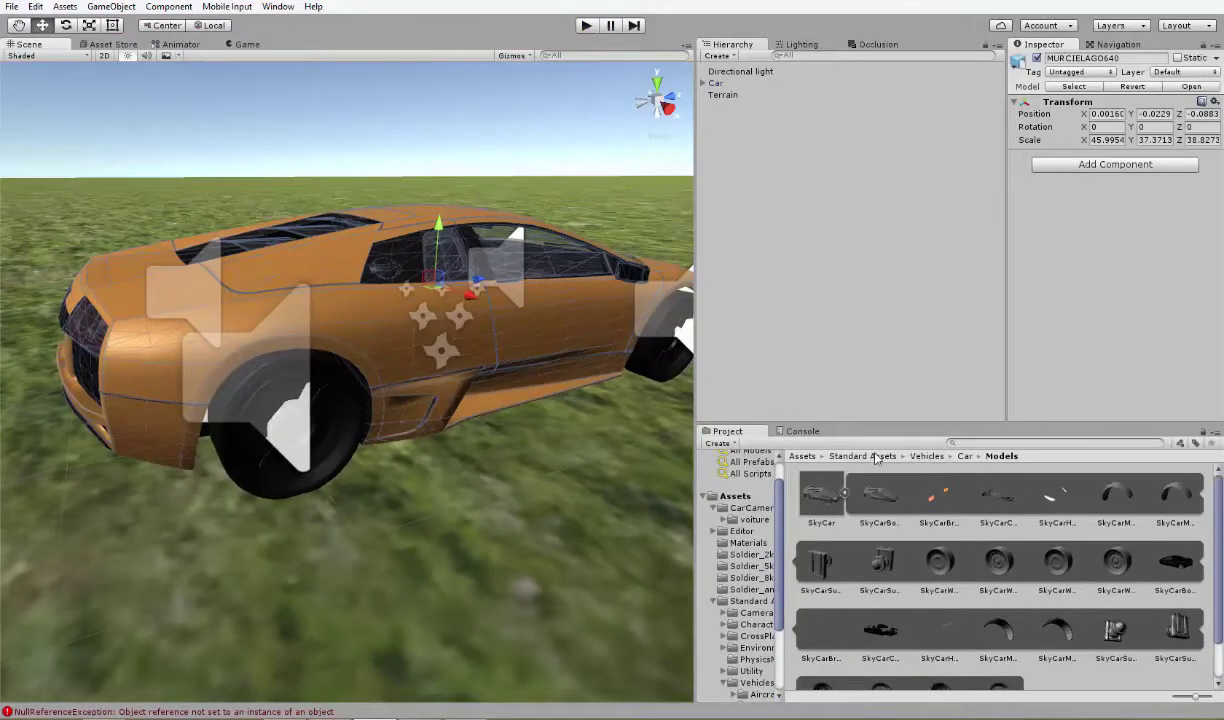
{"action": "left_click", "coordinate": [876, 456]}
{"action": "left_click", "coordinate": [803, 456]}
{"action": "double_click", "coordinate": [818, 492]}
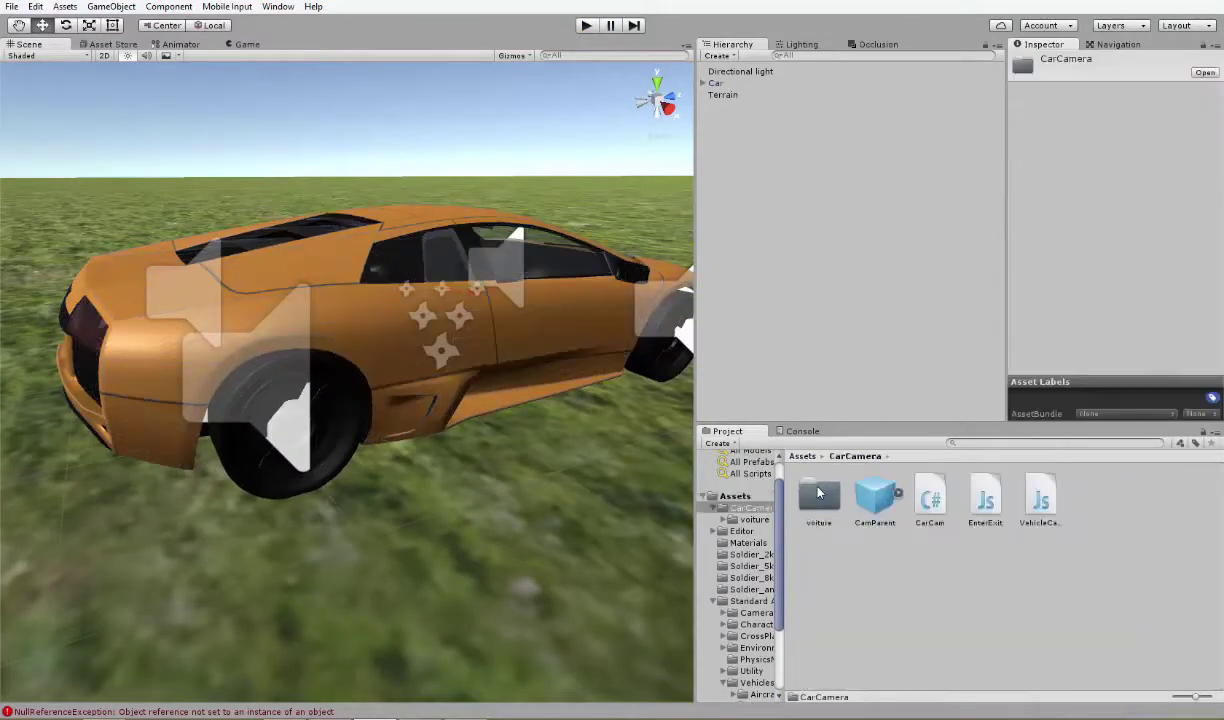
{"action": "right_click_drag", "start_coordinate": [373, 403], "coordinate": [313, 469]}
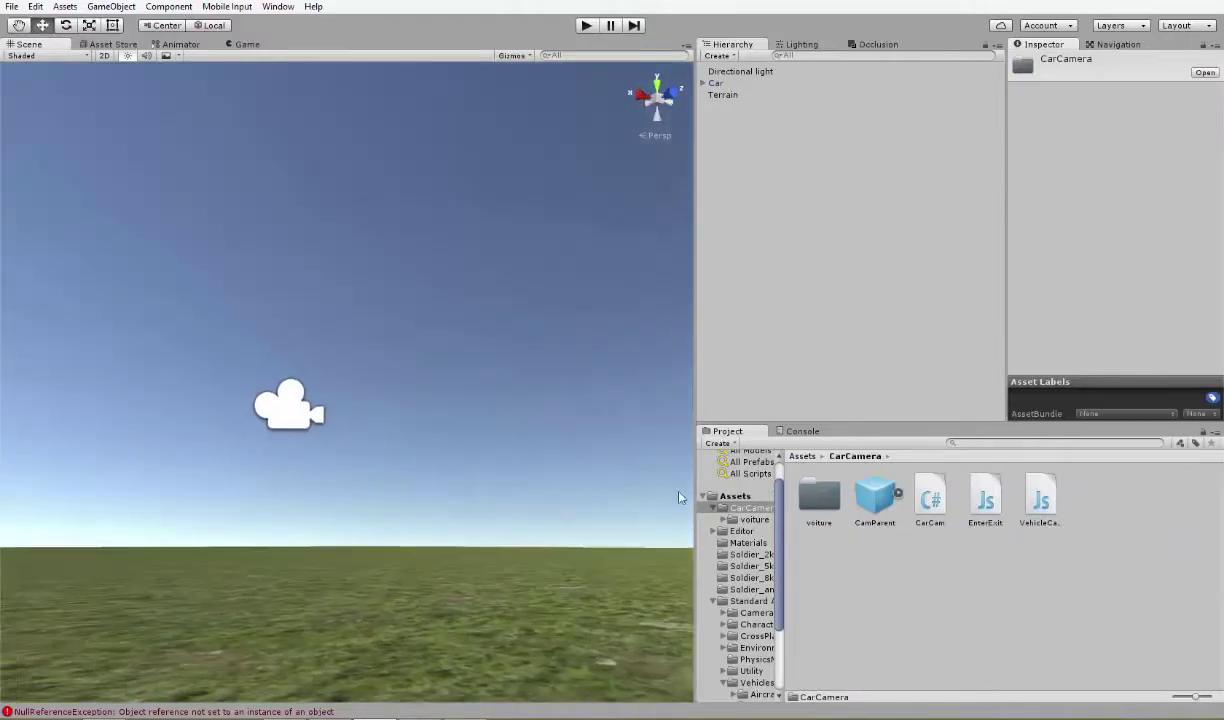
{"action": "right_click_drag", "start_coordinate": [313, 469], "coordinate": [481, 540]}
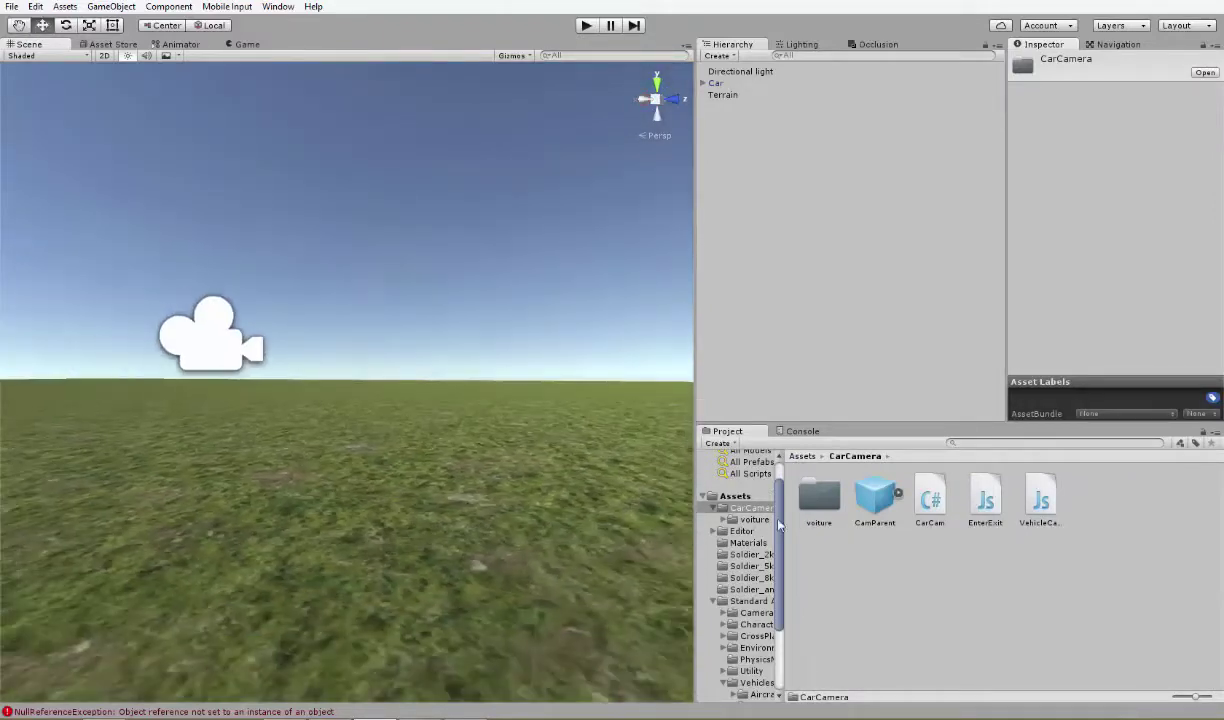
{"action": "left_click", "coordinate": [702, 83], "text": "alt"}
{"action": "scroll", "coordinate": [757, 253], "scroll_direction": "down", "scroll_amount": 2}
{"action": "left_click", "coordinate": [752, 308]}
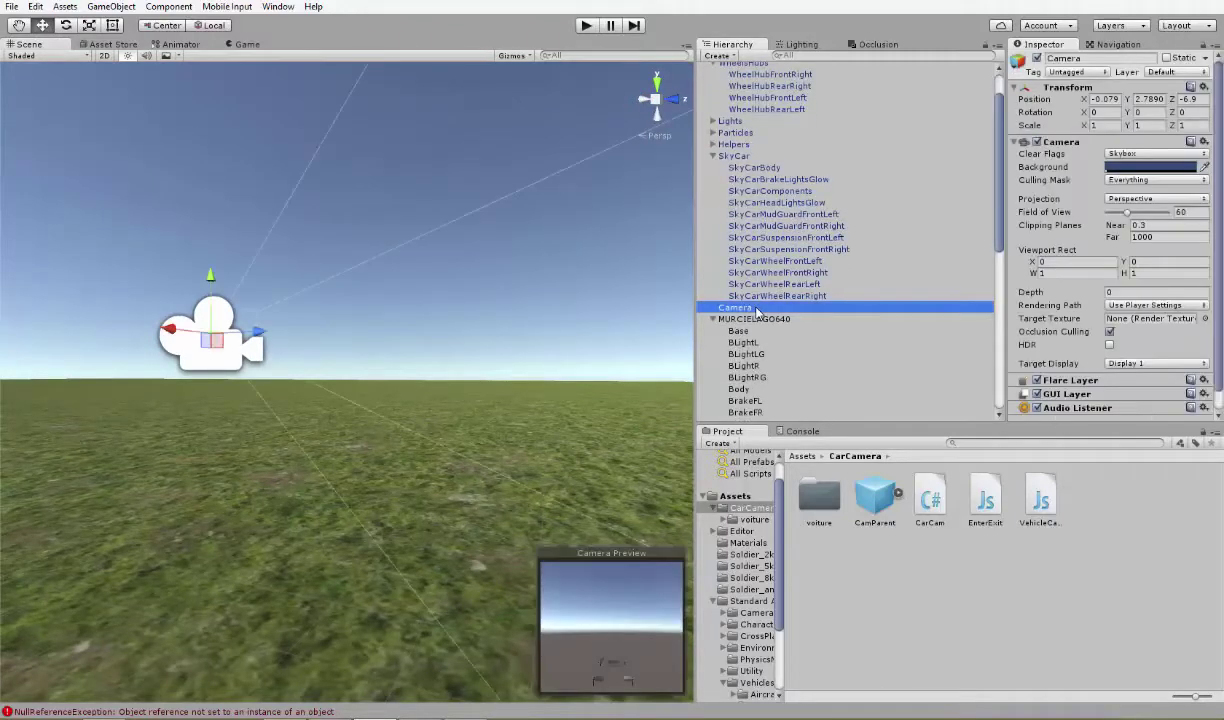
{"action": "key", "text": "Delete"}
- Drop the CamParent prefab into the scene and position it near the car at X 5.762
{"action": "left_click_drag", "start_coordinate": [875, 497], "coordinate": [622, 622]}
{"action": "left_click", "coordinate": [245, 45]}
{"action": "right_click", "coordinate": [247, 45]}
{"action": "left_click", "coordinate": [290, 76]}
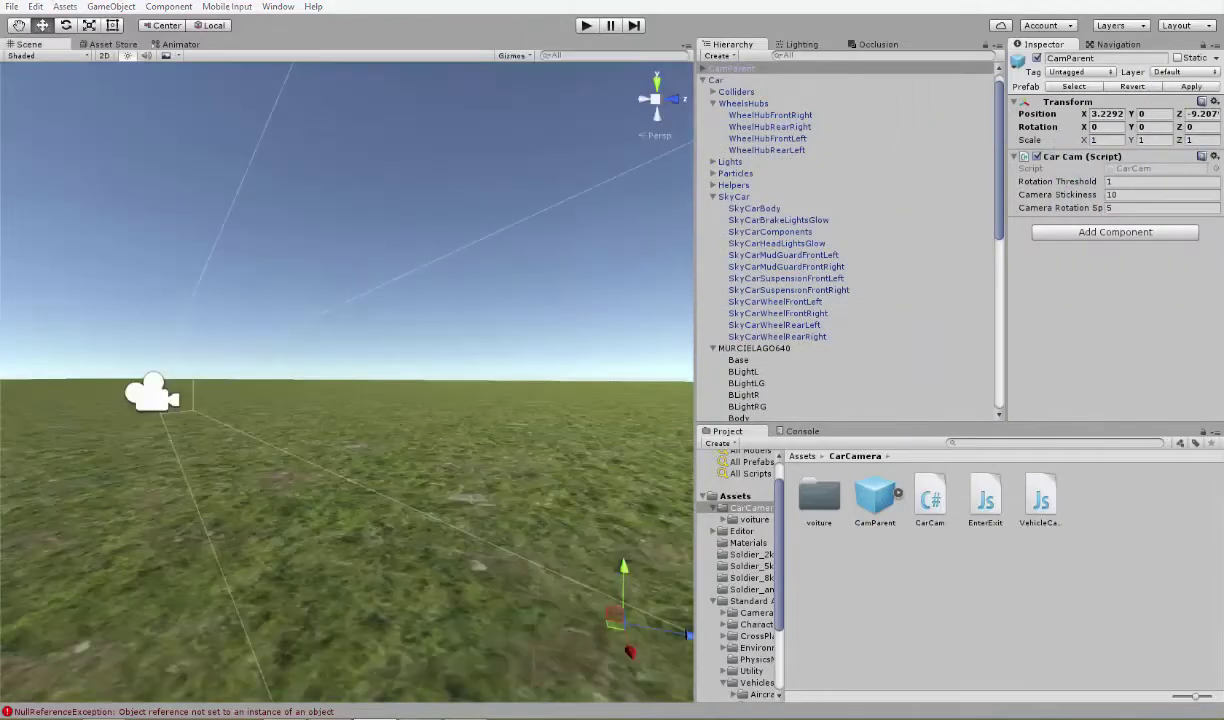
{"action": "scroll", "coordinate": [676, 244], "scroll_direction": "down", "scroll_amount": 3}
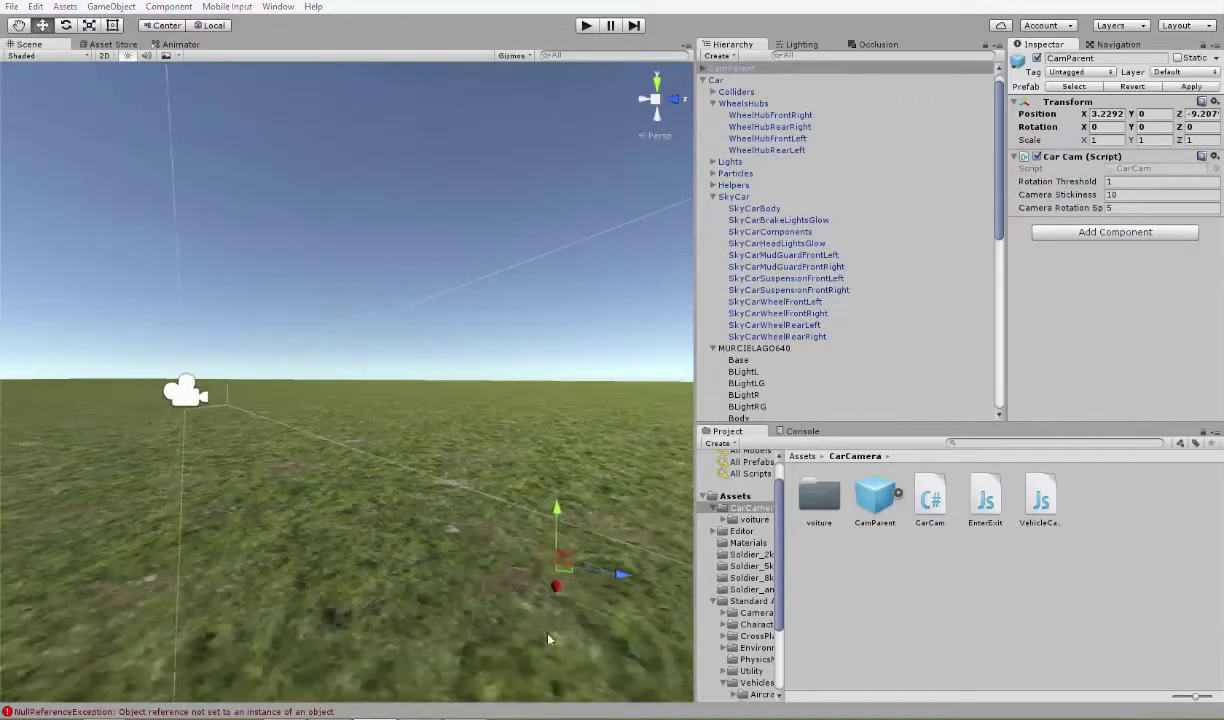
{"action": "left_click_drag", "start_coordinate": [505, 543], "coordinate": [507, 588]}
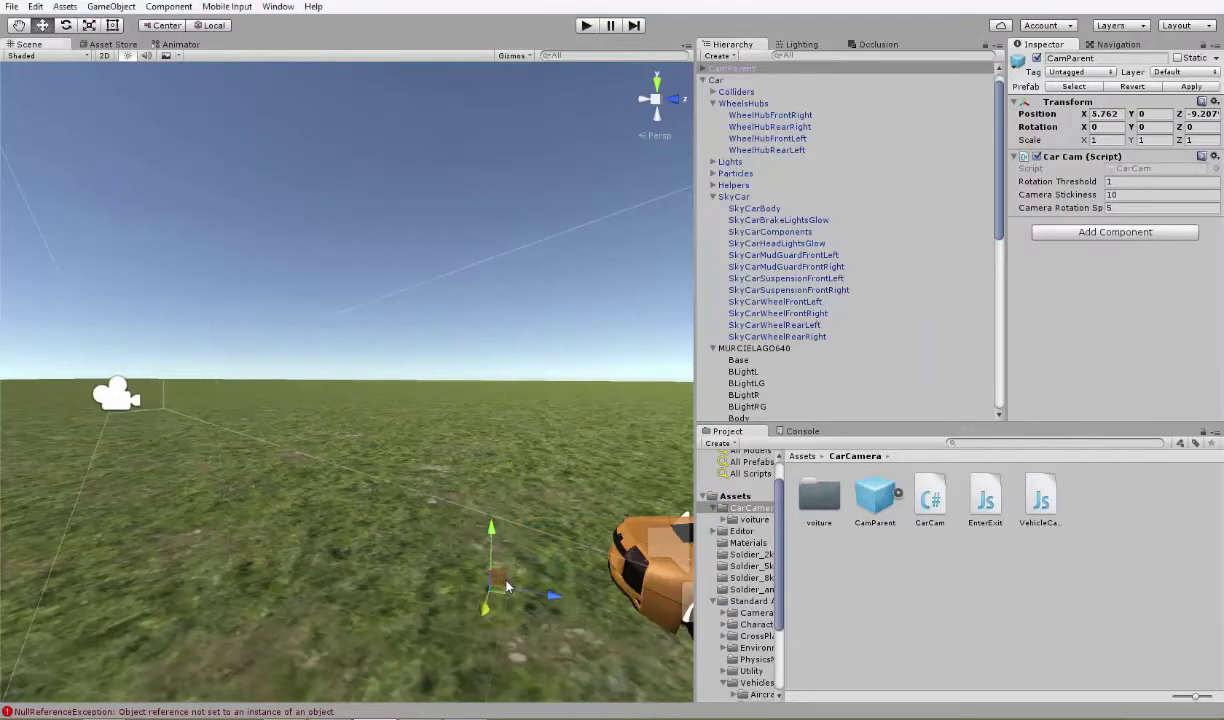
{"action": "mouse_move", "coordinate": [605, 609]}
{"action": "left_mouse_down"}
{"action": "mouse_move", "coordinate": [905, 620]}
{"action": "mouse_move", "coordinate": [885, 622]}
{"action": "left_mouse_up"}
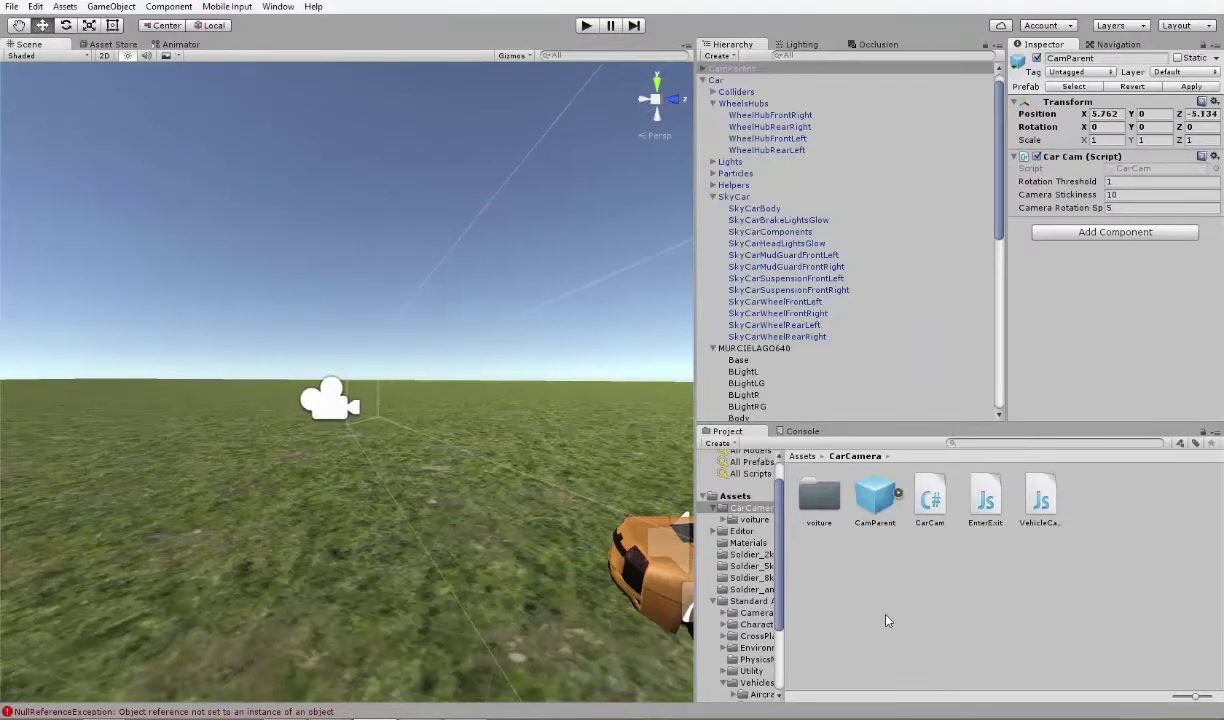
{"action": "key", "text": "f"}
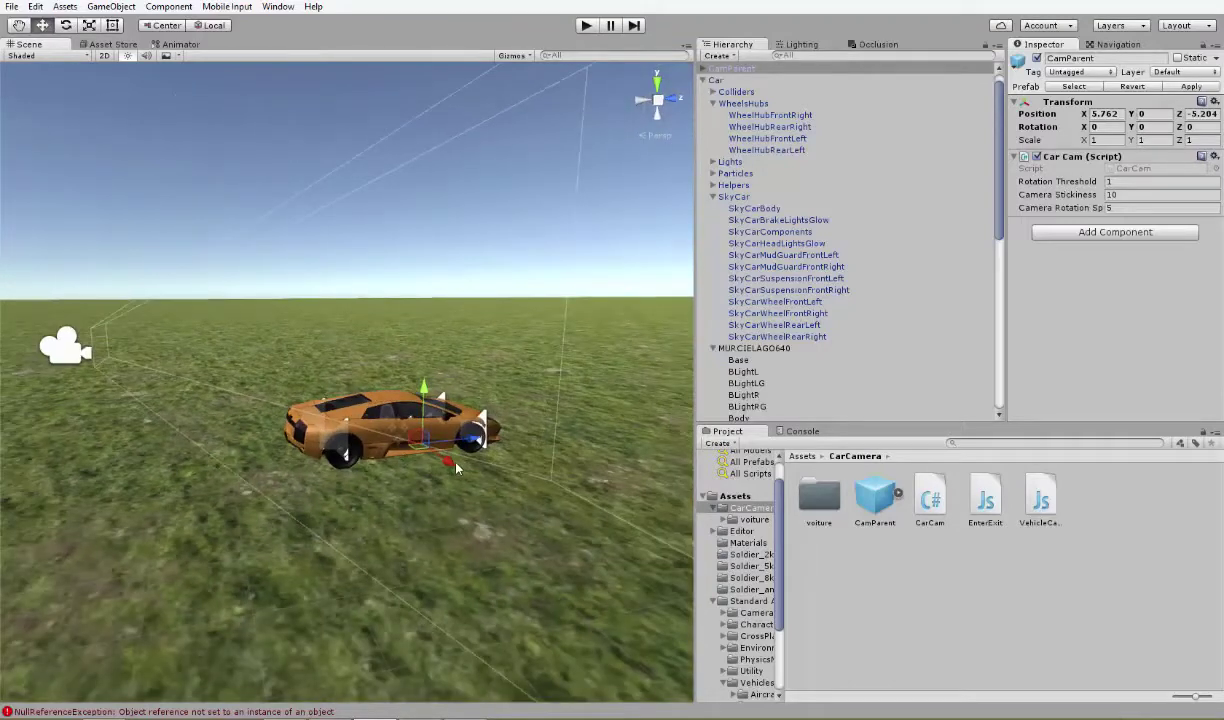
{"action": "left_click_drag", "start_coordinate": [455, 464], "coordinate": [447, 463]}
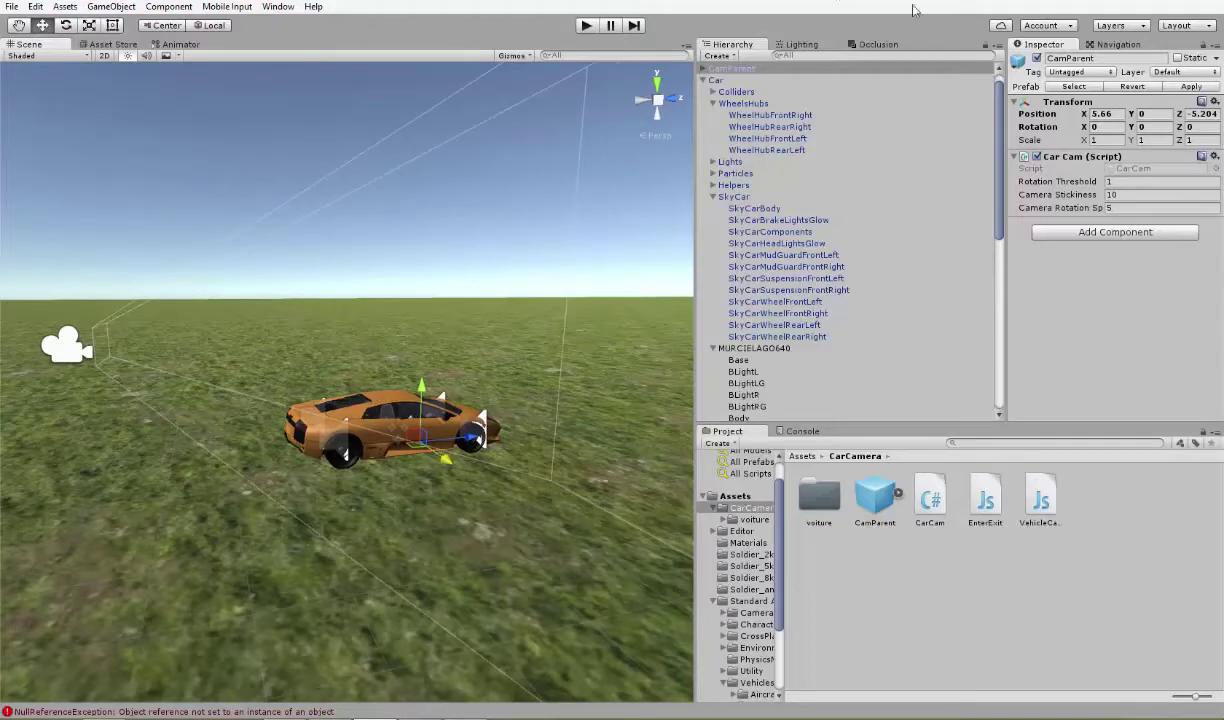
- Parent CamParent under Car and dock the Game view beside the Scene view
{"action": "left_click_drag", "start_coordinate": [737, 71], "coordinate": [741, 82]}
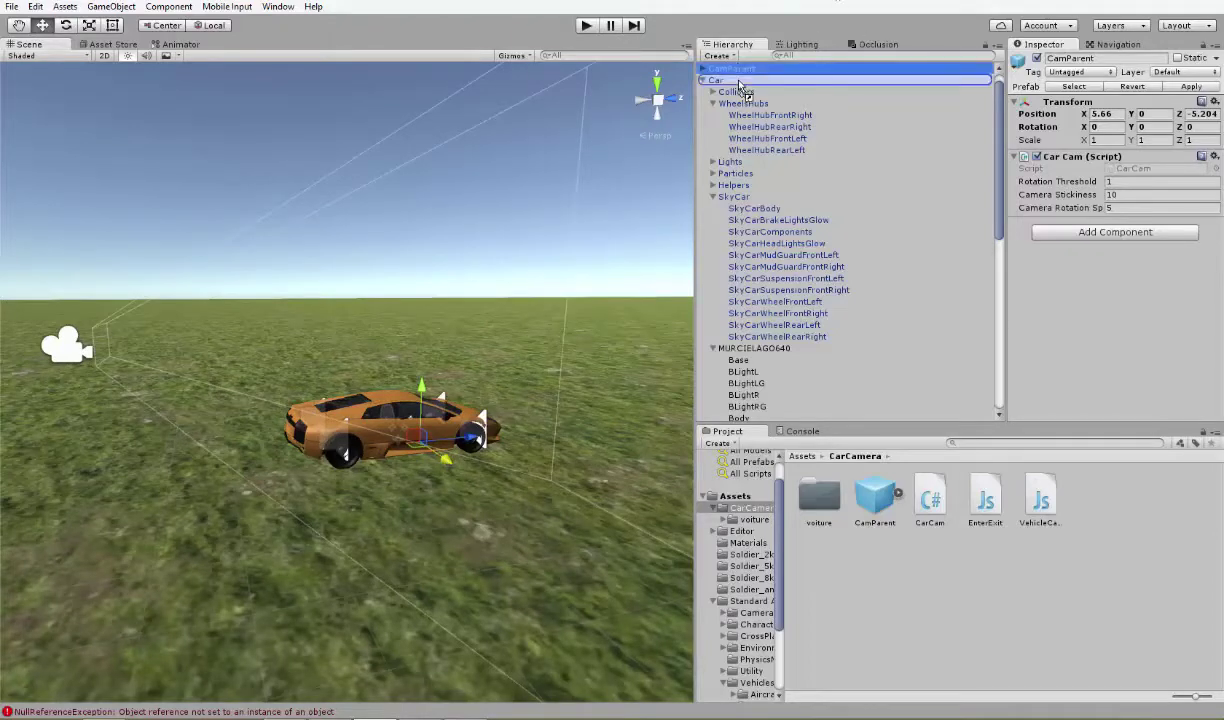
{"action": "scroll", "coordinate": [783, 263], "scroll_direction": "up", "scroll_amount": 5}
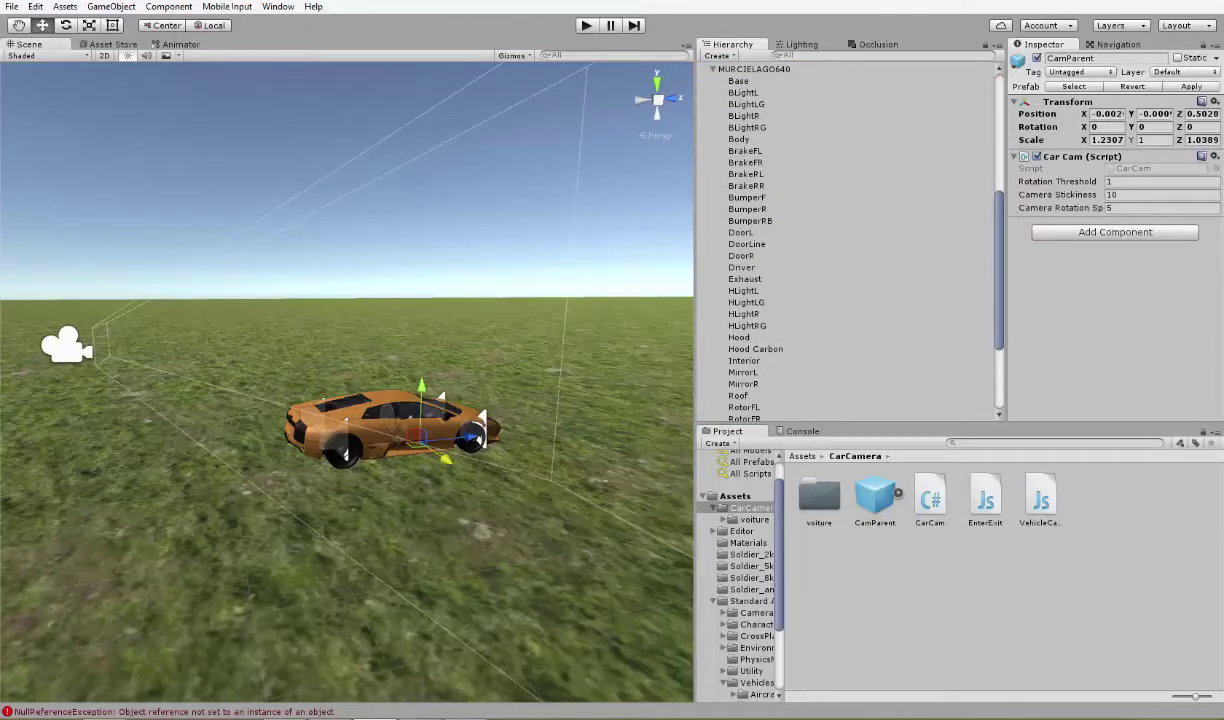
{"action": "left_click_drag", "start_coordinate": [531, 4], "coordinate": [437, 70]}
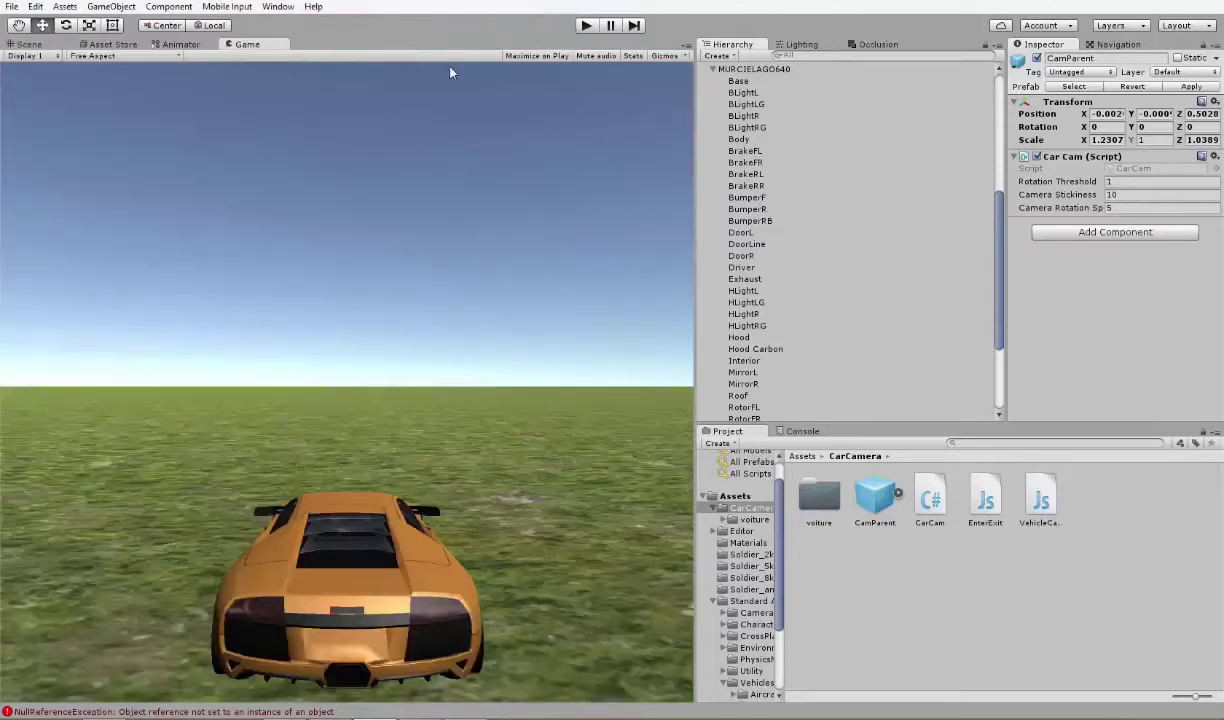
- Drive the car through a left curve and straight across the grass with the follow camera
{"action": "left_click", "coordinate": [590, 26]}
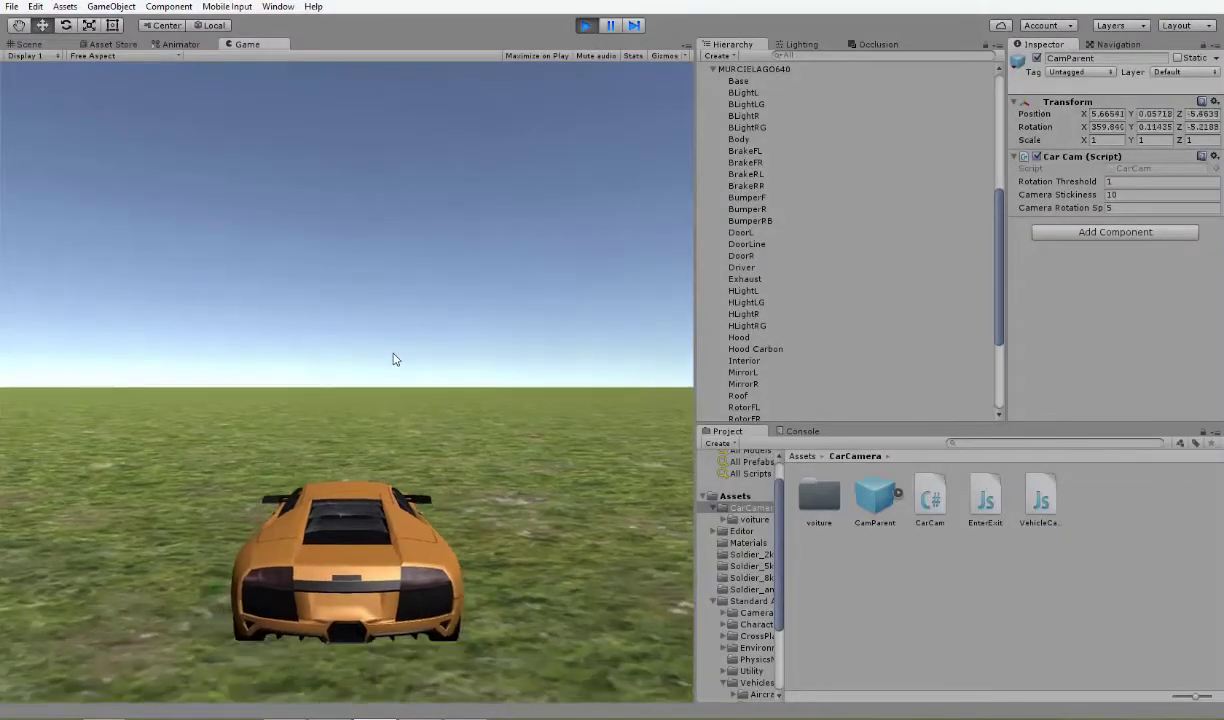
{"action": "key", "text": "Up"}
{"action": "key", "text": "Right"}
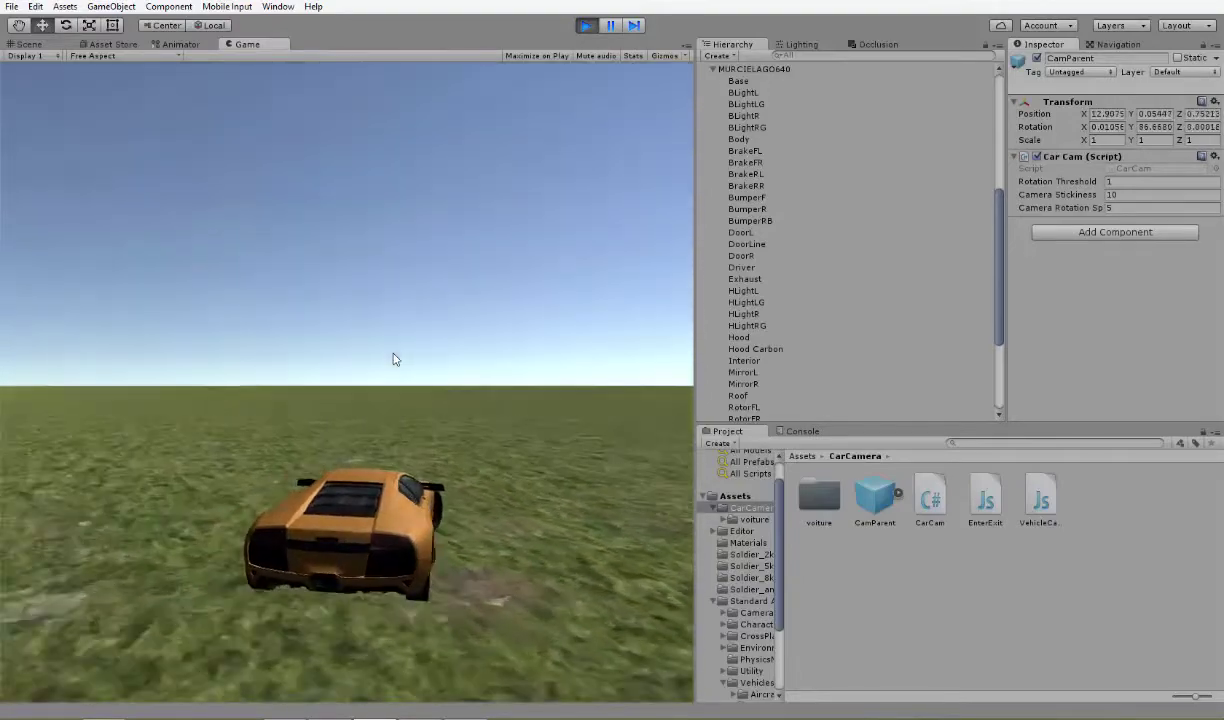
{"action": "key", "text": "Left"}
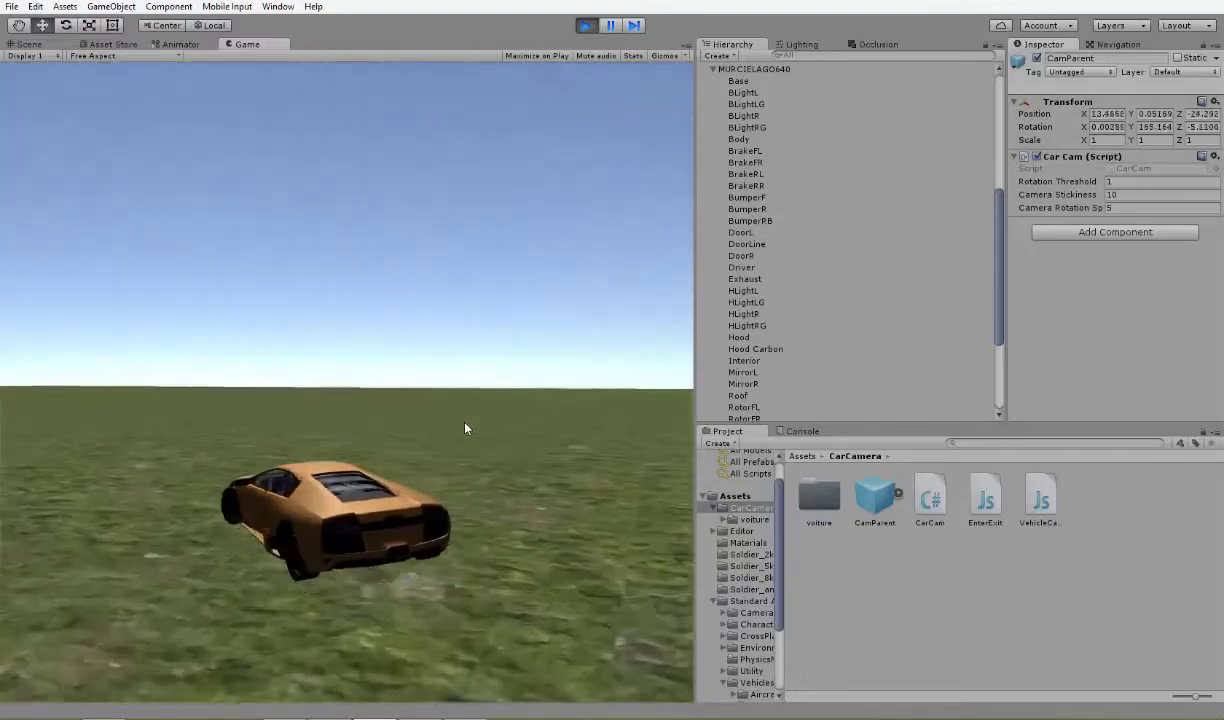
{"action": "key", "text": "Left"}
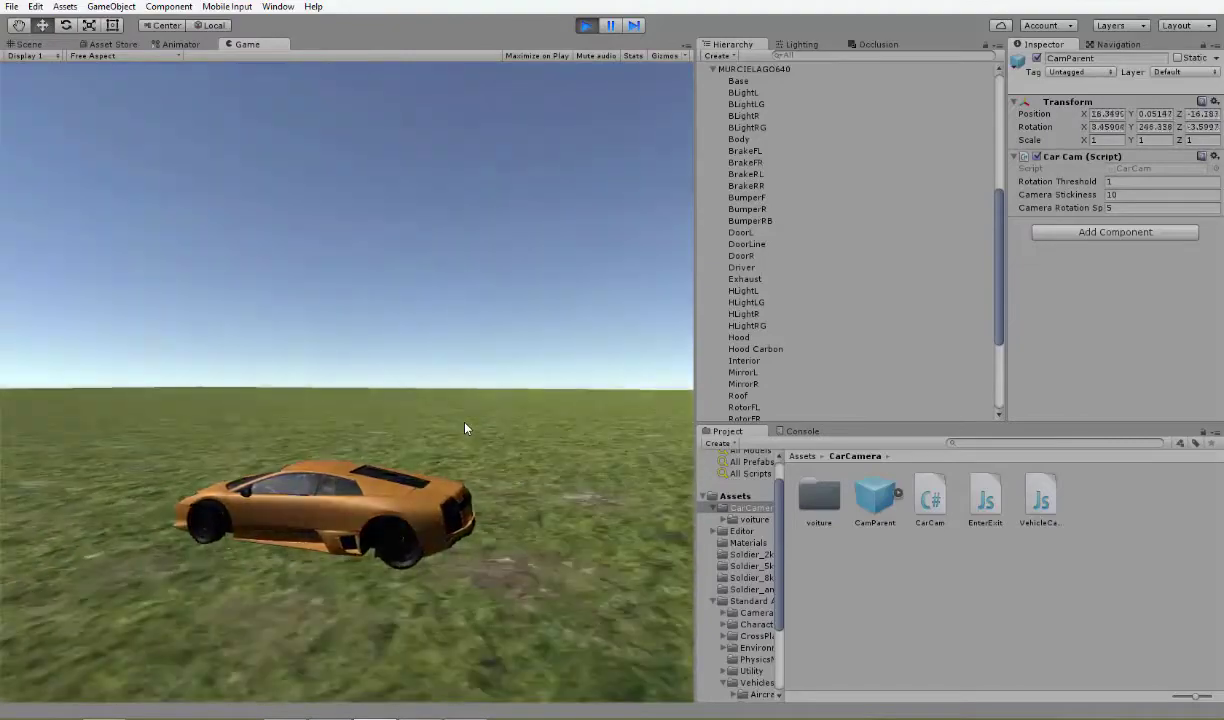
{"action": "key", "text": "Left"}
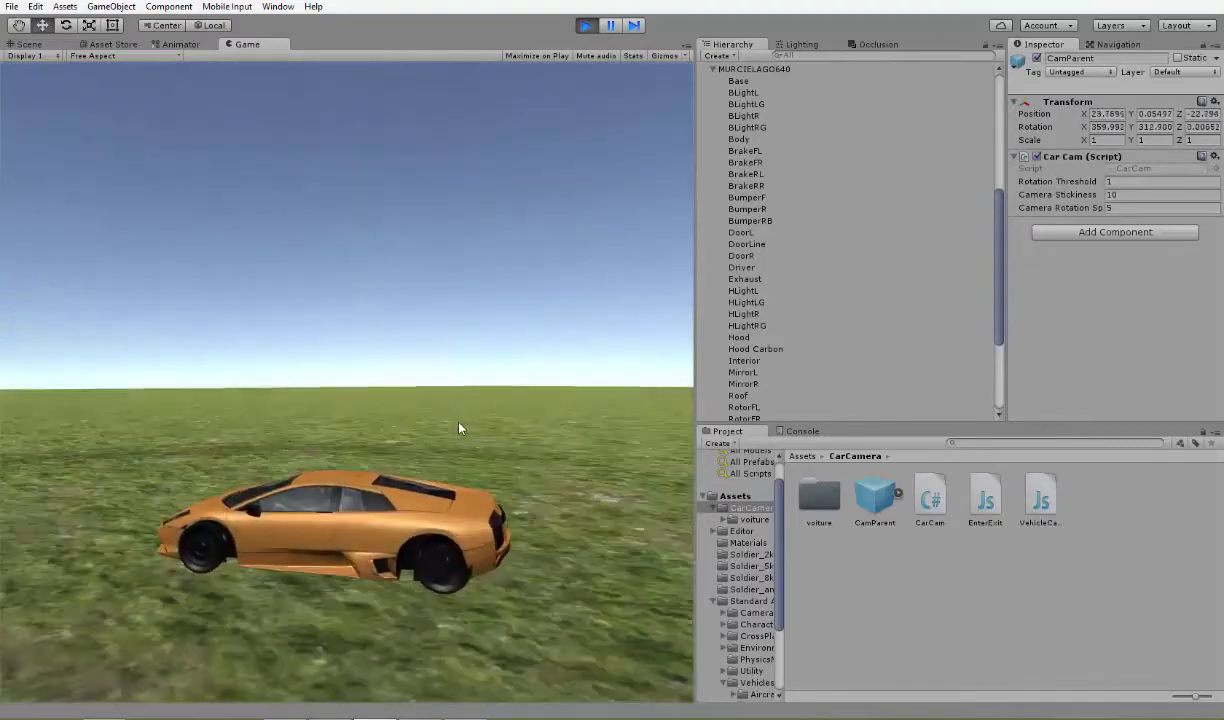
{"action": "key", "text": "Left"}
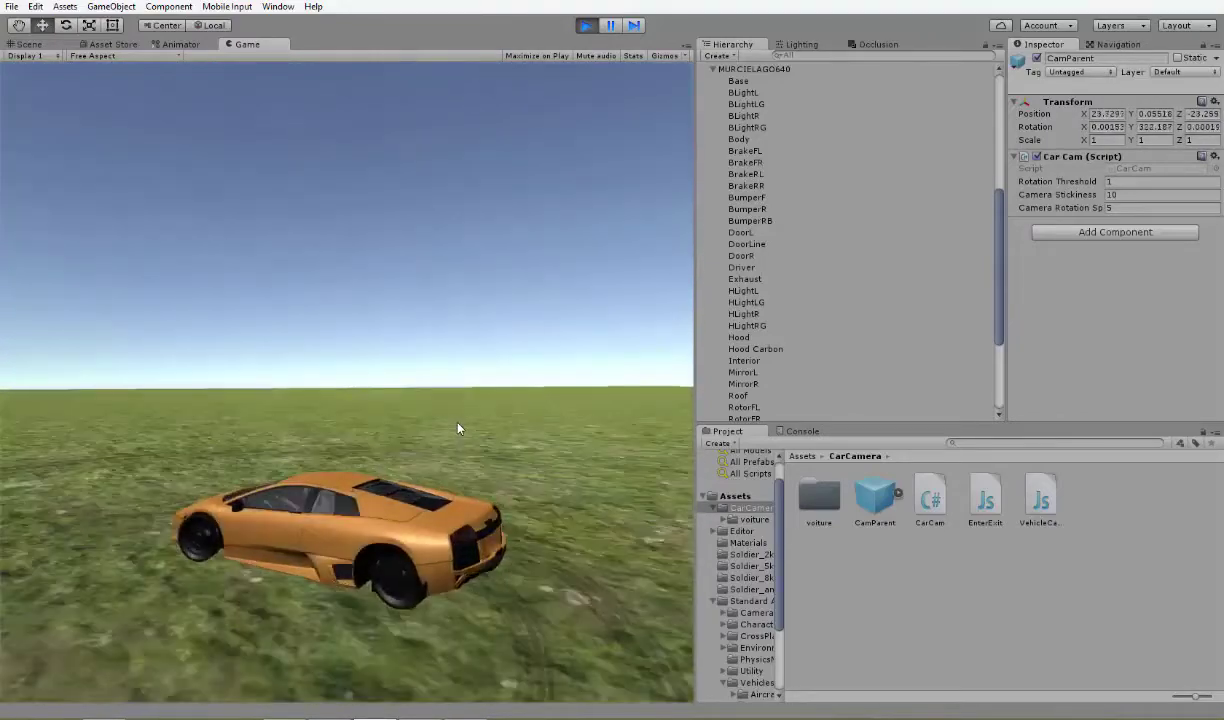
{"action": "key", "text": "Left"}
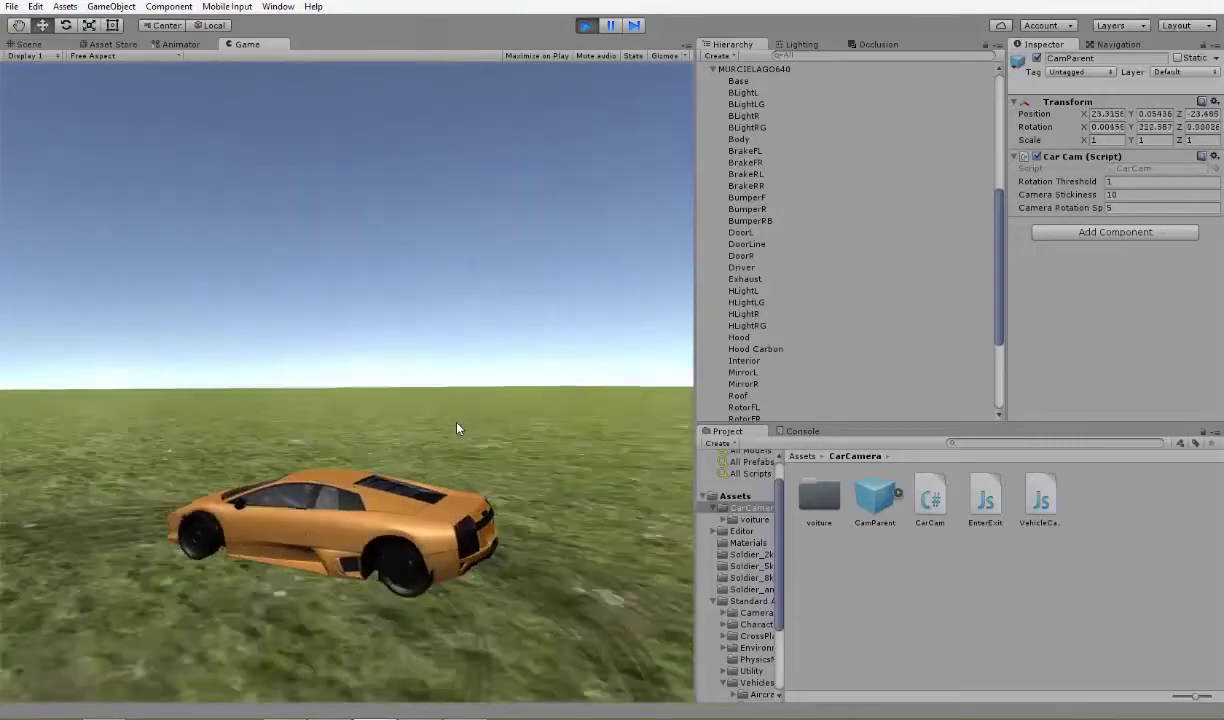
{"action": "key", "text": "Left"}
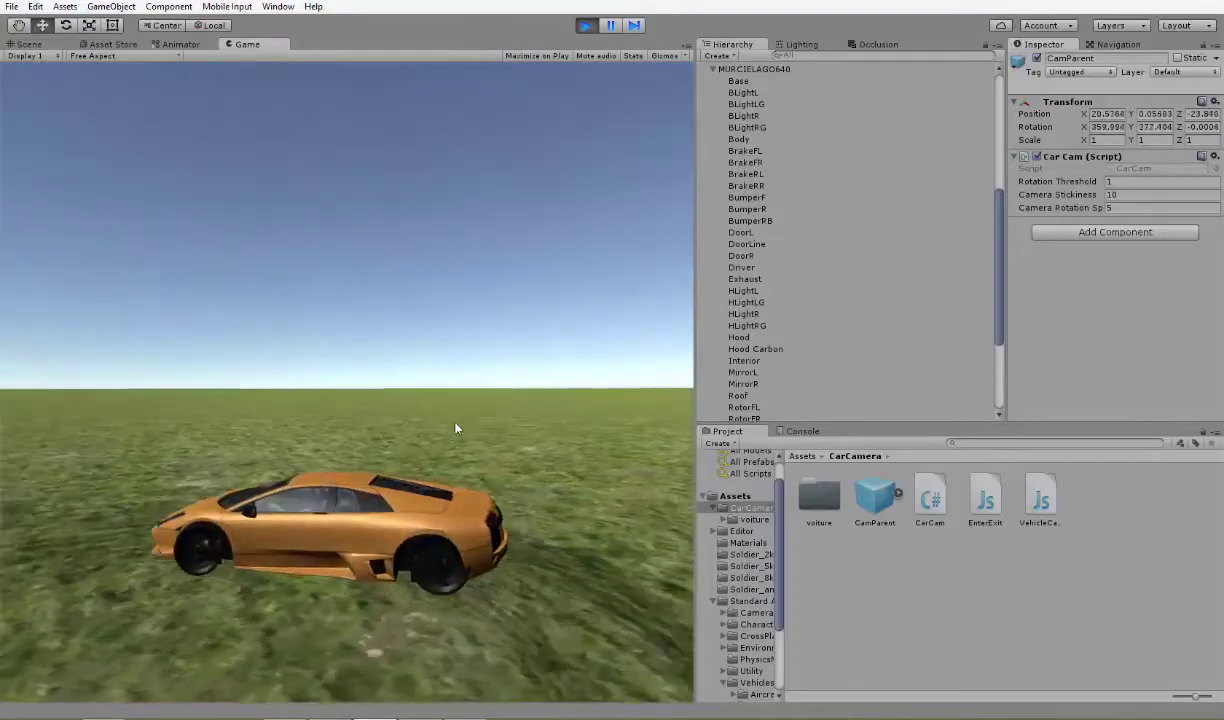
{"action": "key", "text": "Left"}
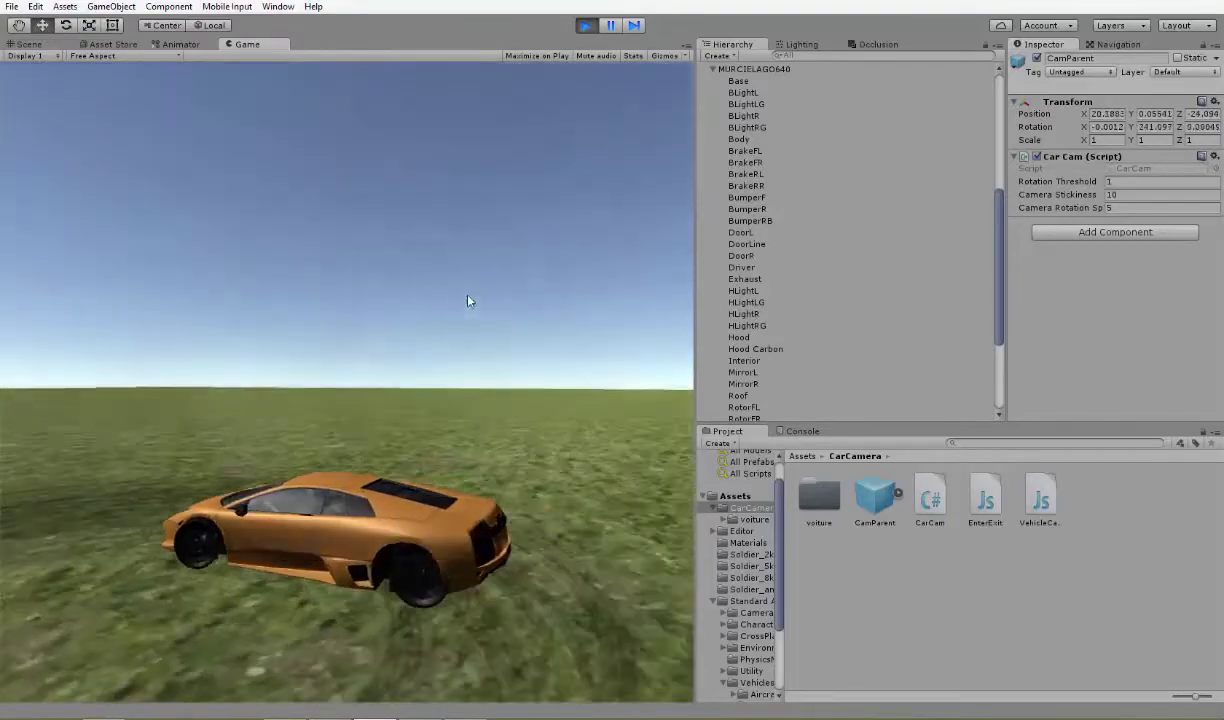
{"action": "key", "text": "Up"}
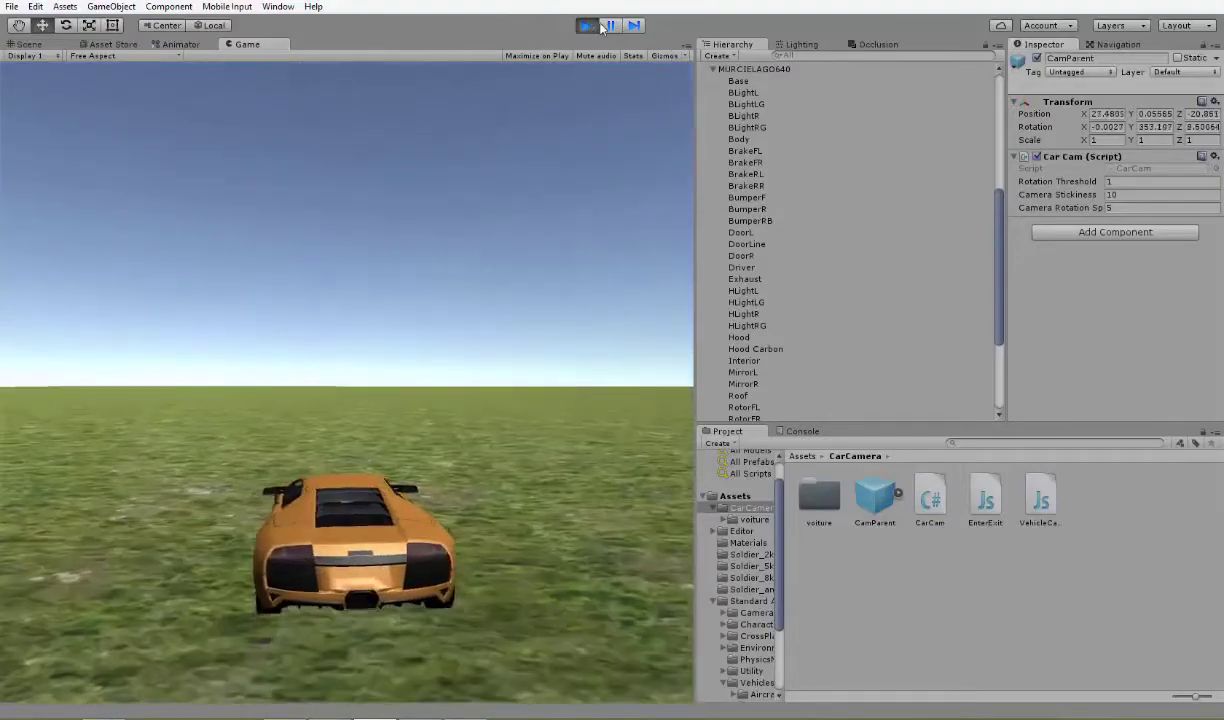
{"action": "key", "text": "Up"}
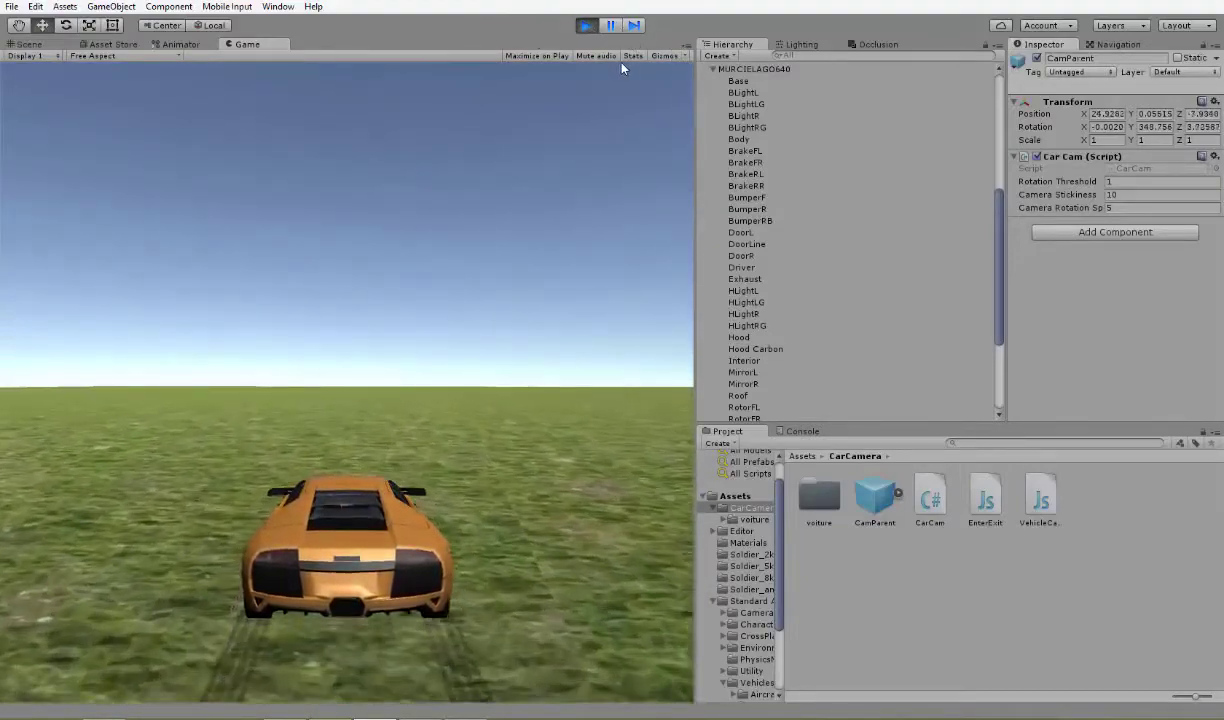
{"action": "key", "text": "Up"}
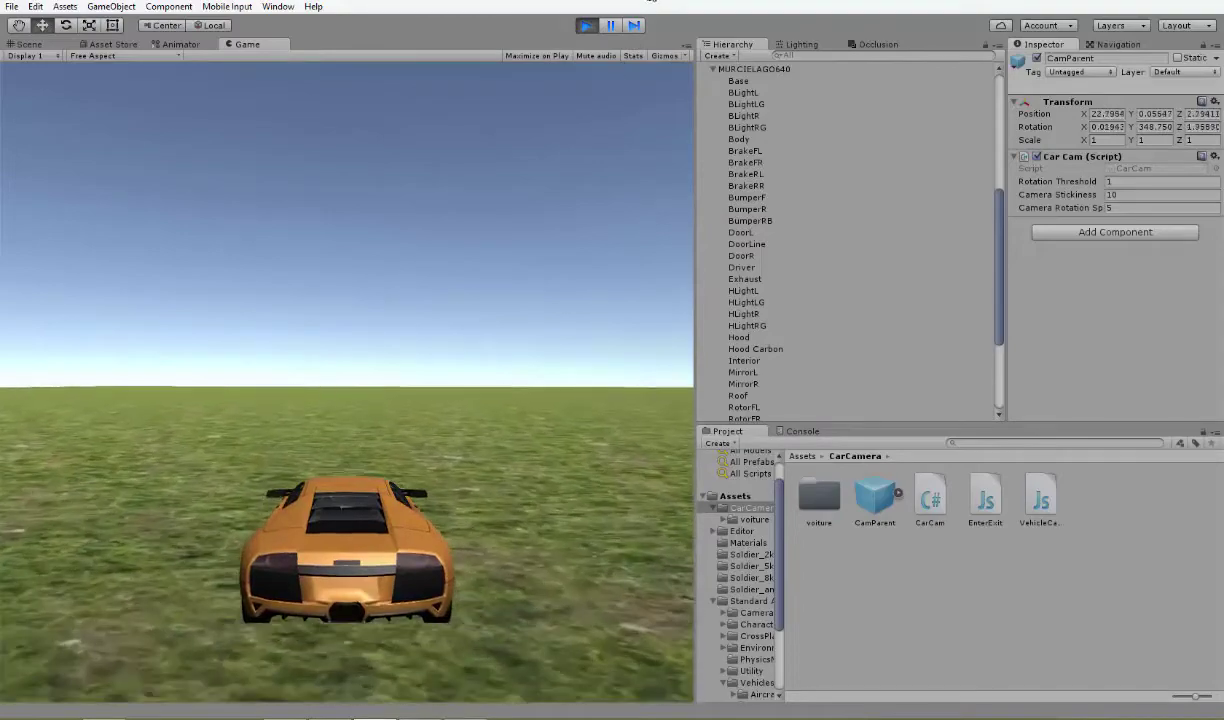
{"action": "left_click", "coordinate": [586, 25]}
- Back in the Scene view, orbit and zoom in on a wheel and select a car part
{"action": "left_click", "coordinate": [28, 44]}
{"action": "left_click_drag", "start_coordinate": [248, 240], "coordinate": [272, 273], "text": "alt"}
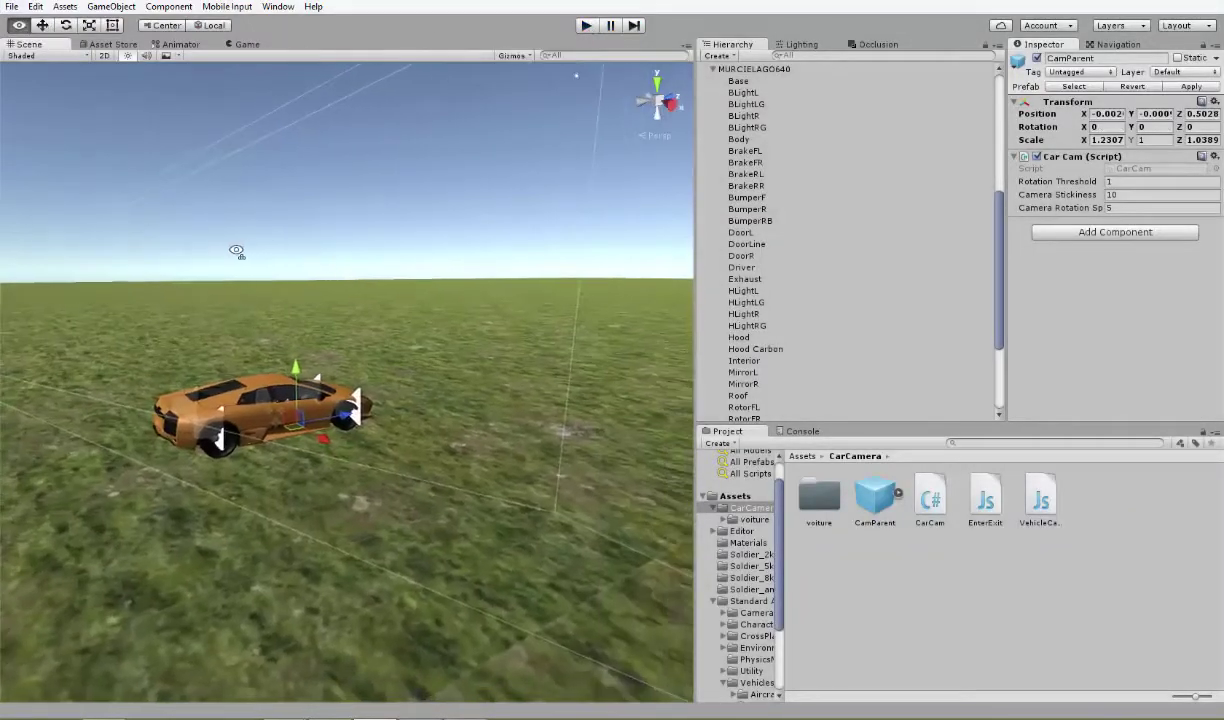
{"action": "scroll", "coordinate": [272, 273], "scroll_direction": "up", "scroll_amount": 5}
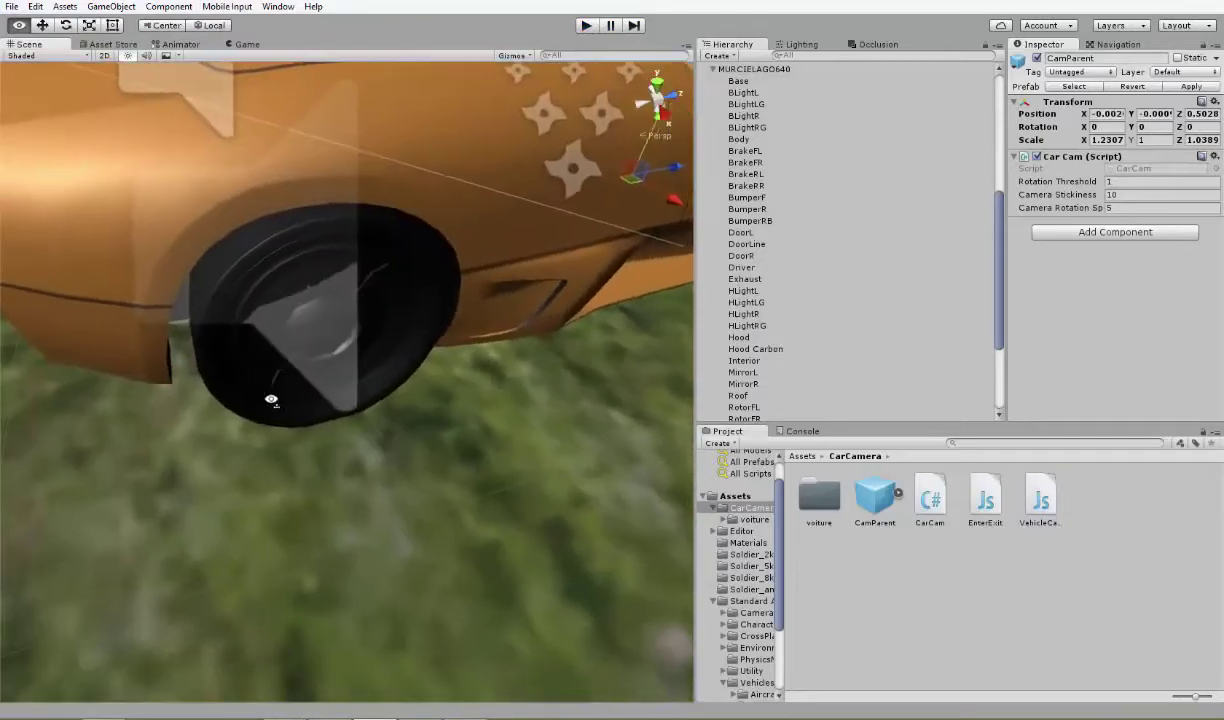
{"action": "scroll", "coordinate": [718, 157], "scroll_direction": "up", "scroll_amount": 5}
{"action": "left_click", "coordinate": [740, 209]}
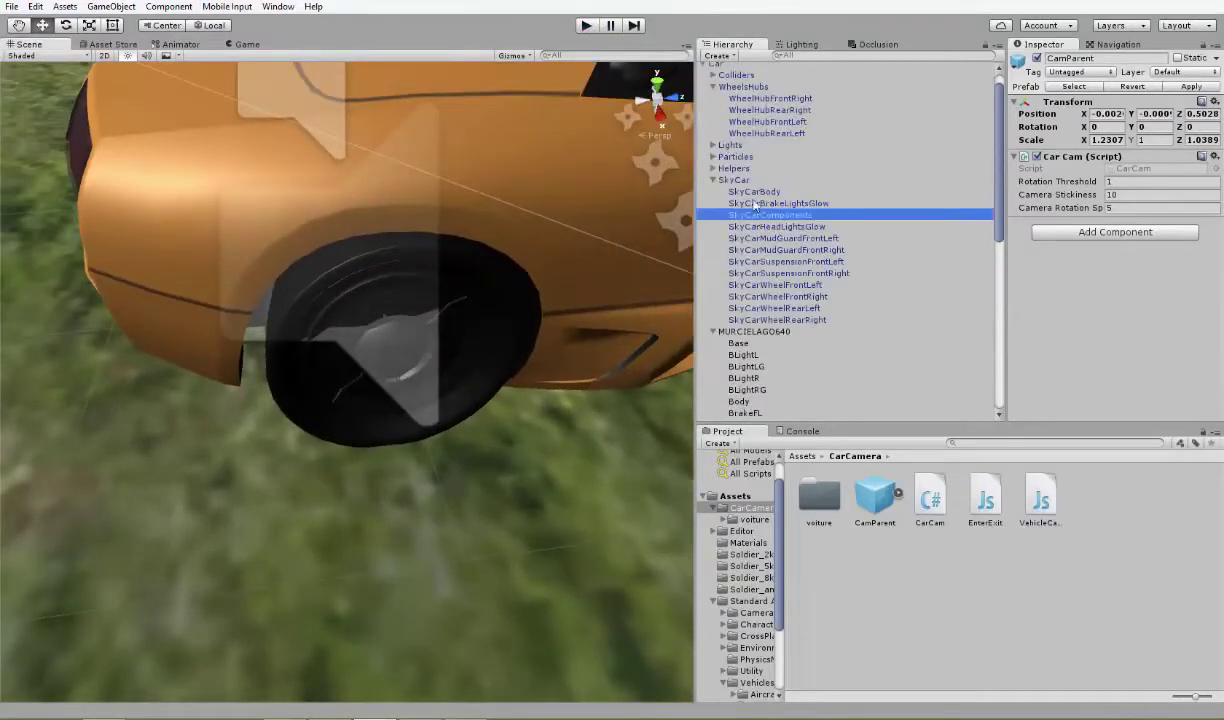
- Select WheelHubFrontRight, frame it, and look at it side-on
{"action": "left_click", "coordinate": [754, 191]}
{"action": "left_click", "coordinate": [750, 121]}
{"action": "left_click", "coordinate": [765, 98]}
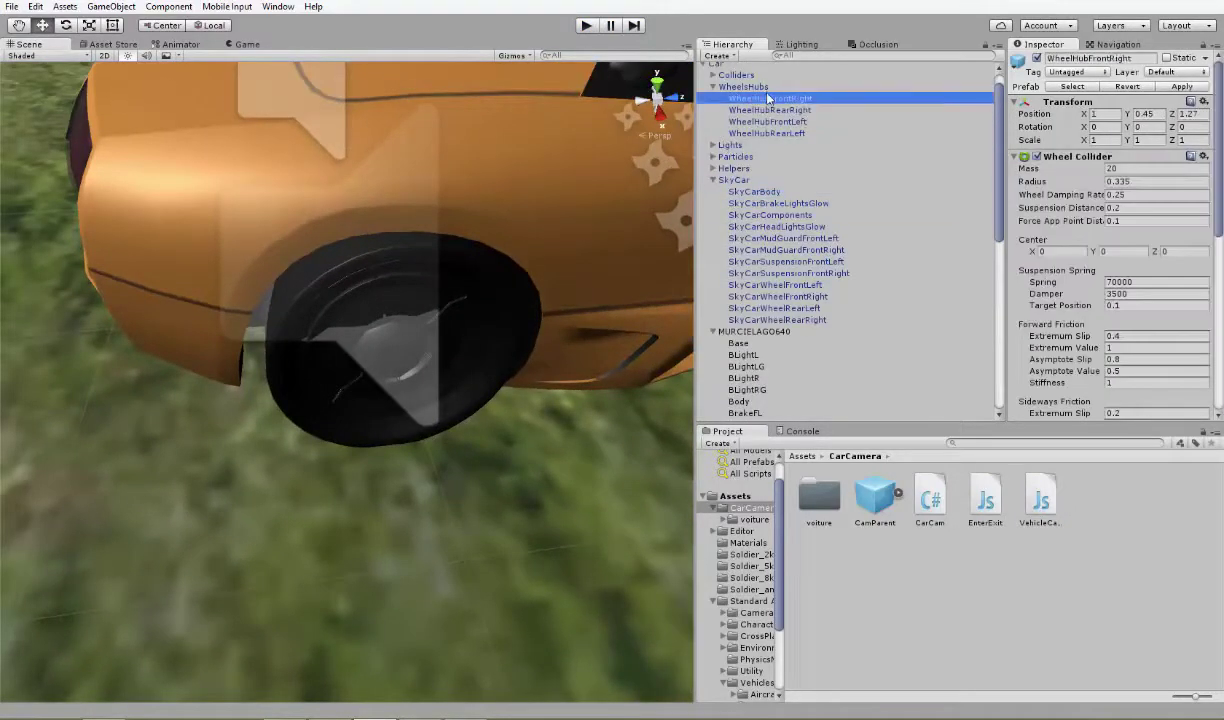
{"action": "double_click", "coordinate": [765, 98]}
{"action": "right_click_drag", "start_coordinate": [325, 357], "coordinate": [308, 293]}
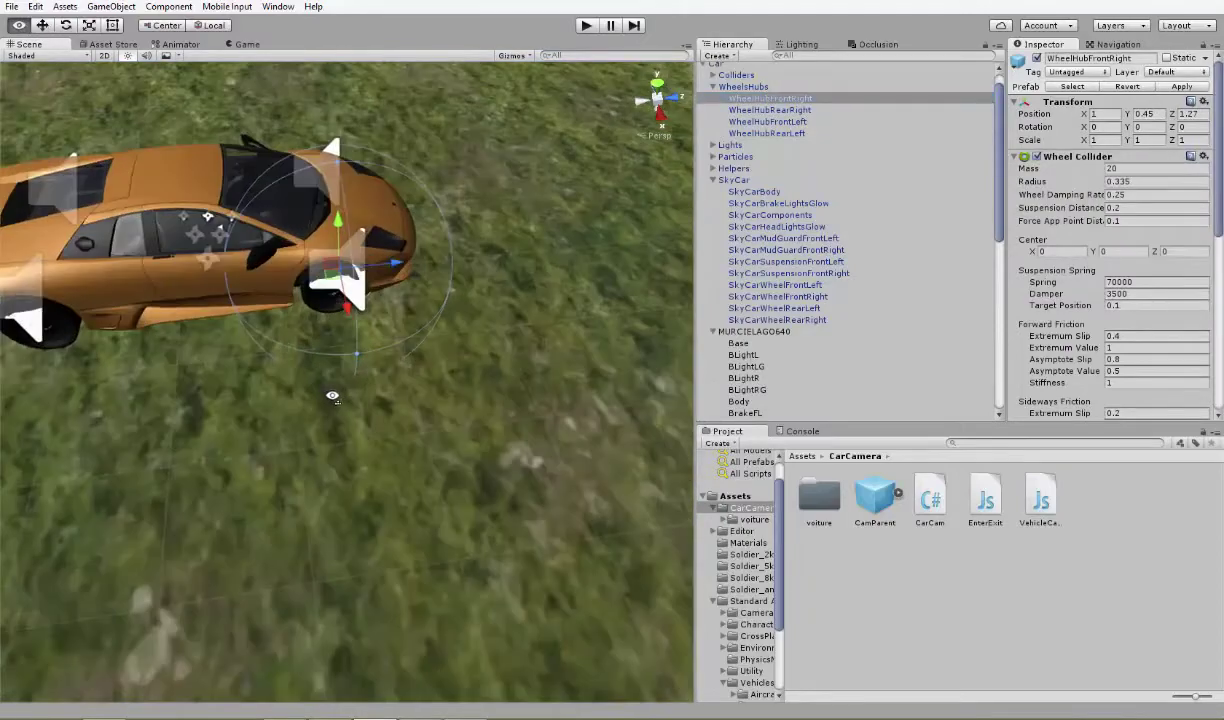
{"action": "key", "text": "f"}
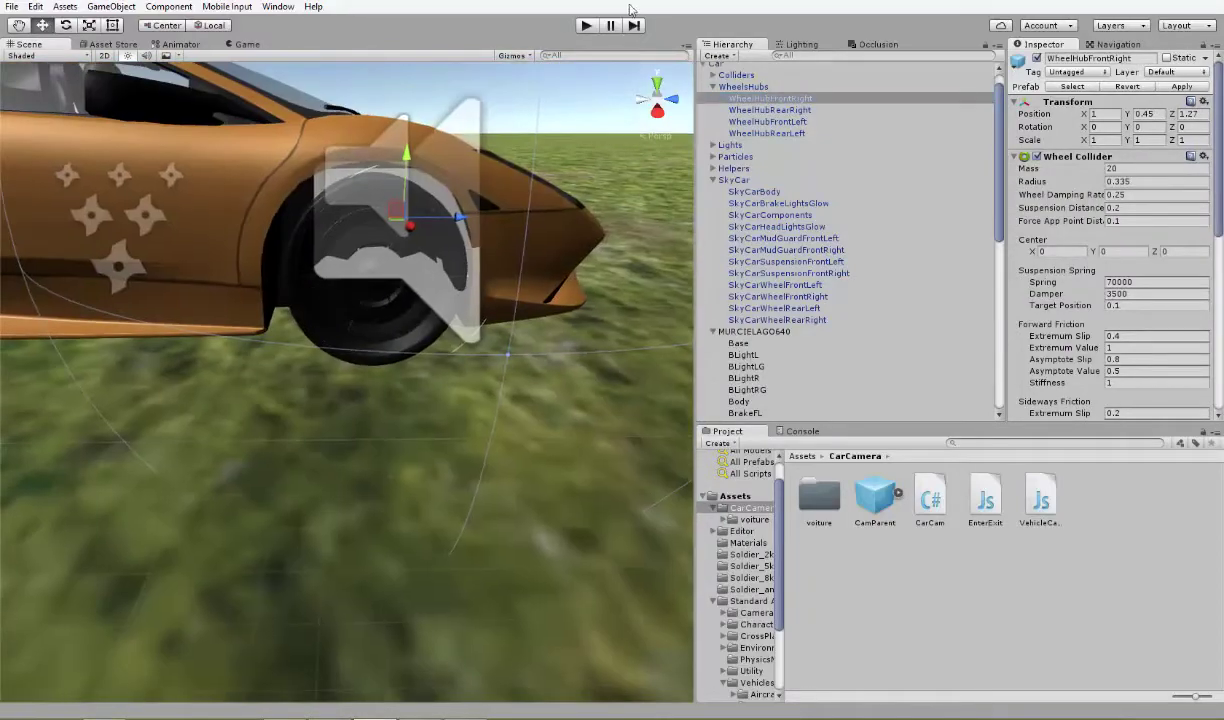
{"action": "left_click", "coordinate": [657, 110]}
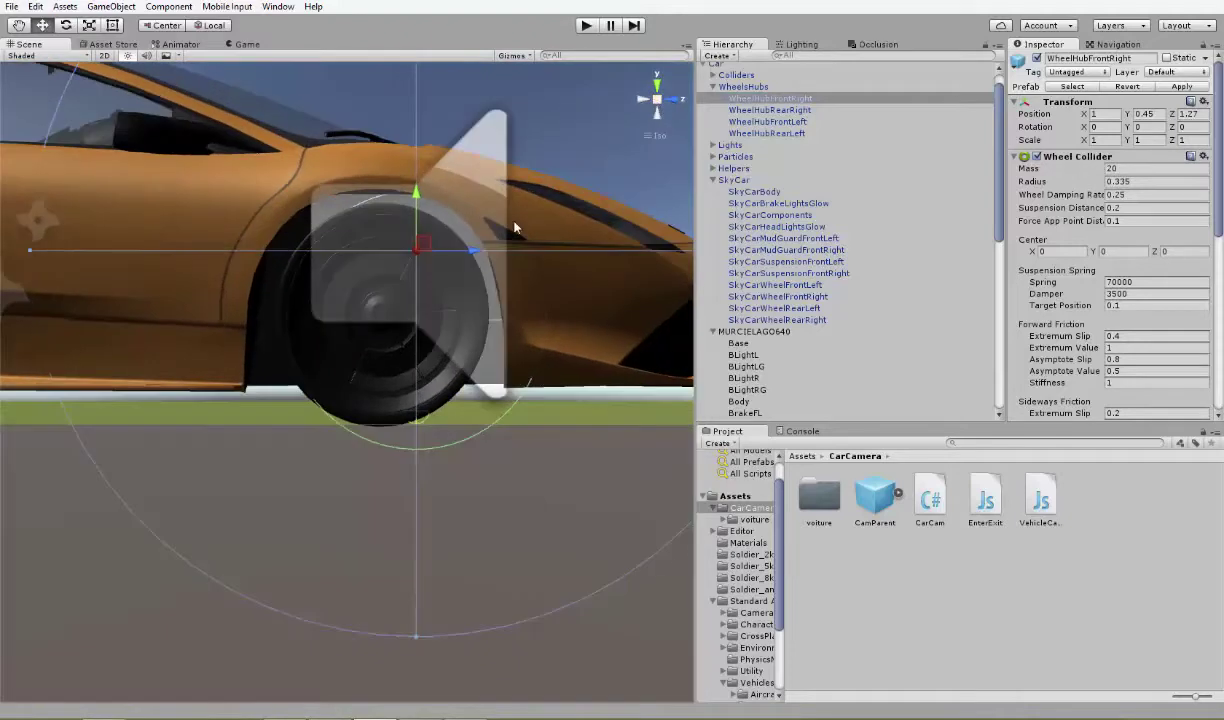
- Move WheelHubFrontRight to Z 1.178 and Y 0.429, and scale it to about 0.821
{"action": "left_click_drag", "start_coordinate": [487, 224], "coordinate": [451, 220]}
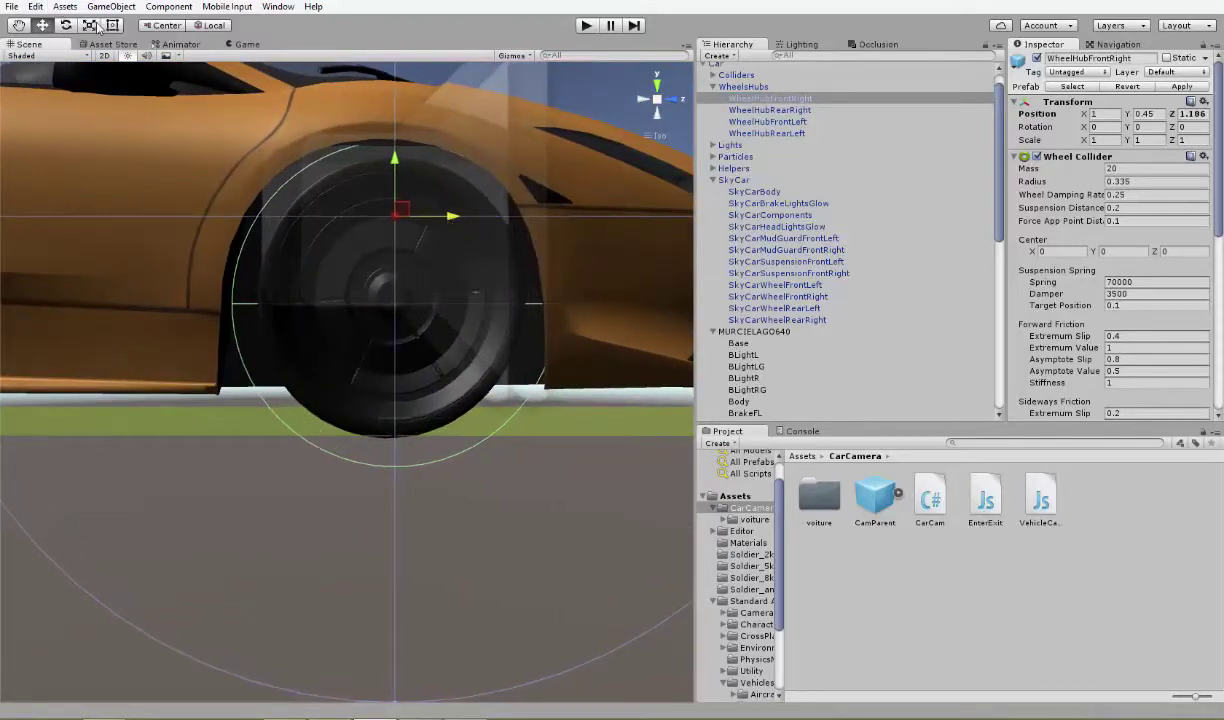
{"action": "left_click_drag", "start_coordinate": [397, 222], "coordinate": [386, 218]}
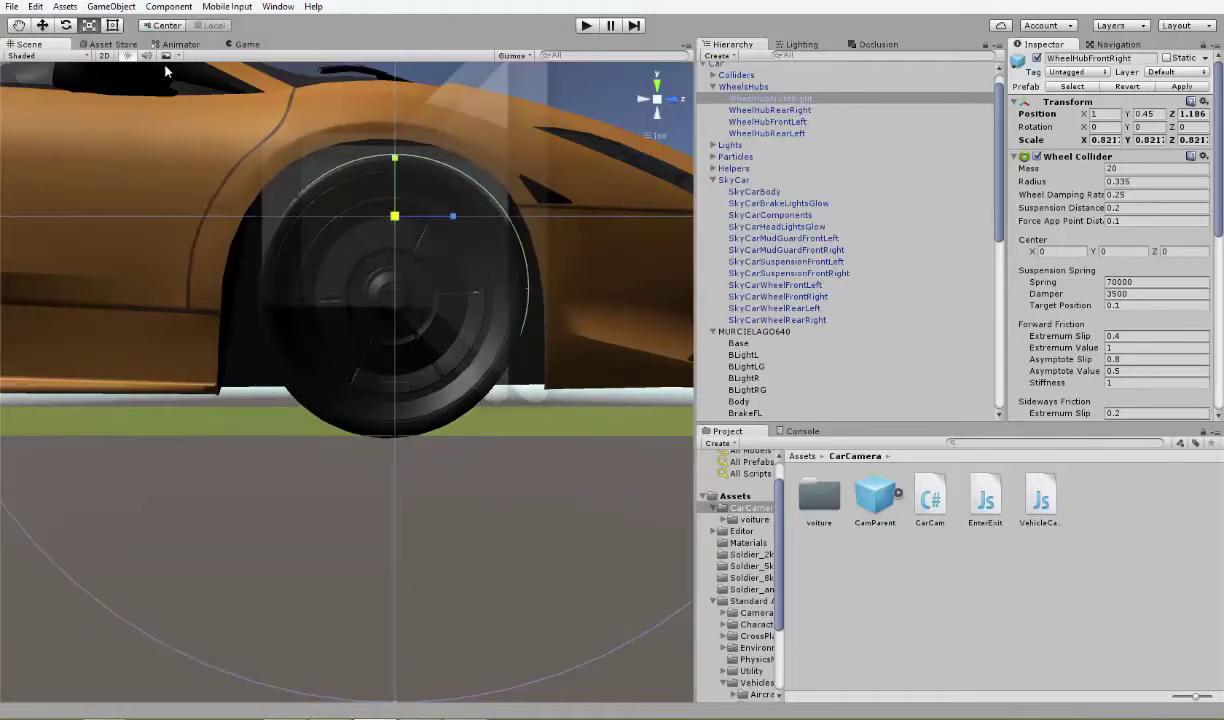
{"action": "mouse_move", "coordinate": [397, 174]}
{"action": "left_mouse_down"}
{"action": "mouse_move", "coordinate": [450, 195]}
{"action": "mouse_move", "coordinate": [448, 241]}
{"action": "left_mouse_up"}
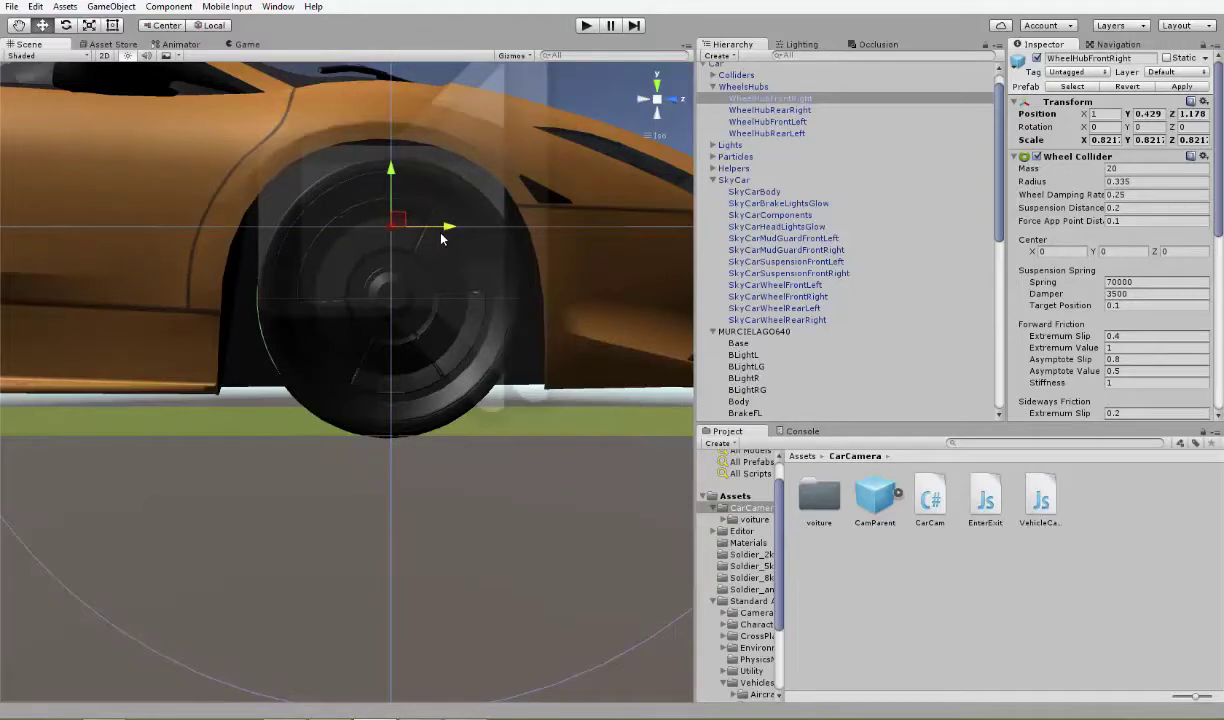
{"action": "key", "text": "Right"}
{"action": "key", "text": "Right"}
{"action": "key", "text": "Right"}
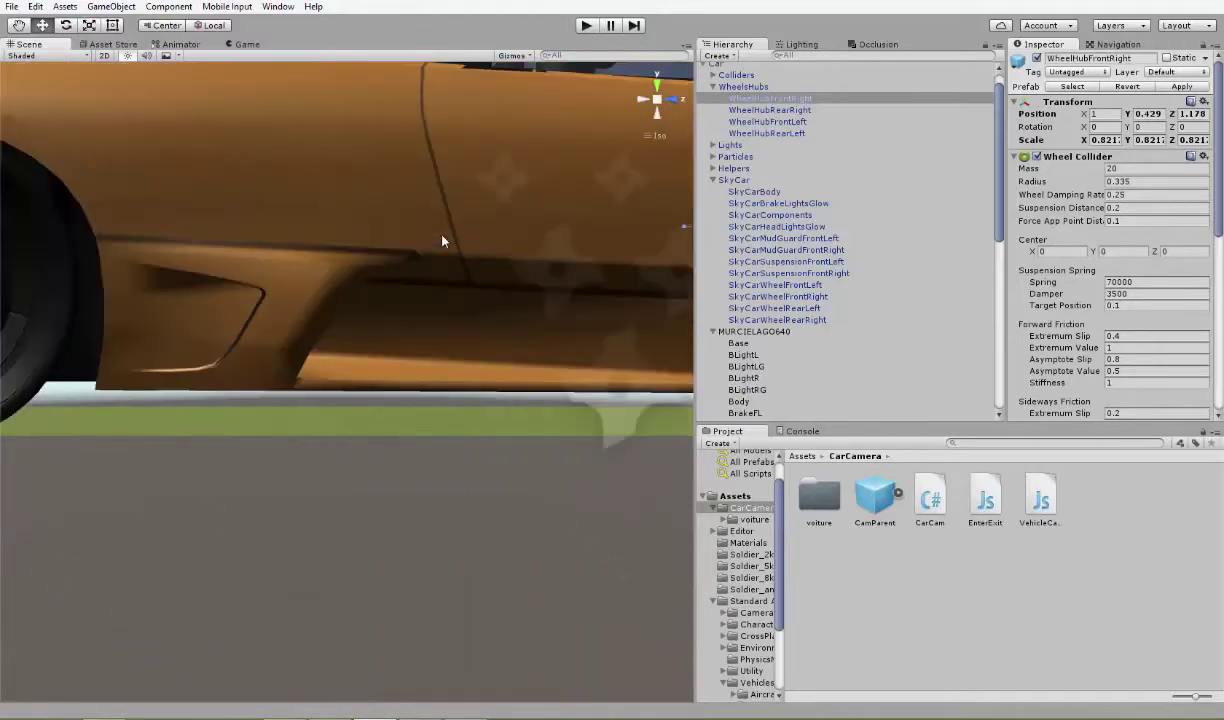
- Select and frame WheelHubRearRight, then zoom in on it from the Right view
{"action": "key", "text": "f"}
{"action": "left_click", "coordinate": [728, 110]}
{"action": "left_click", "coordinate": [760, 133]}
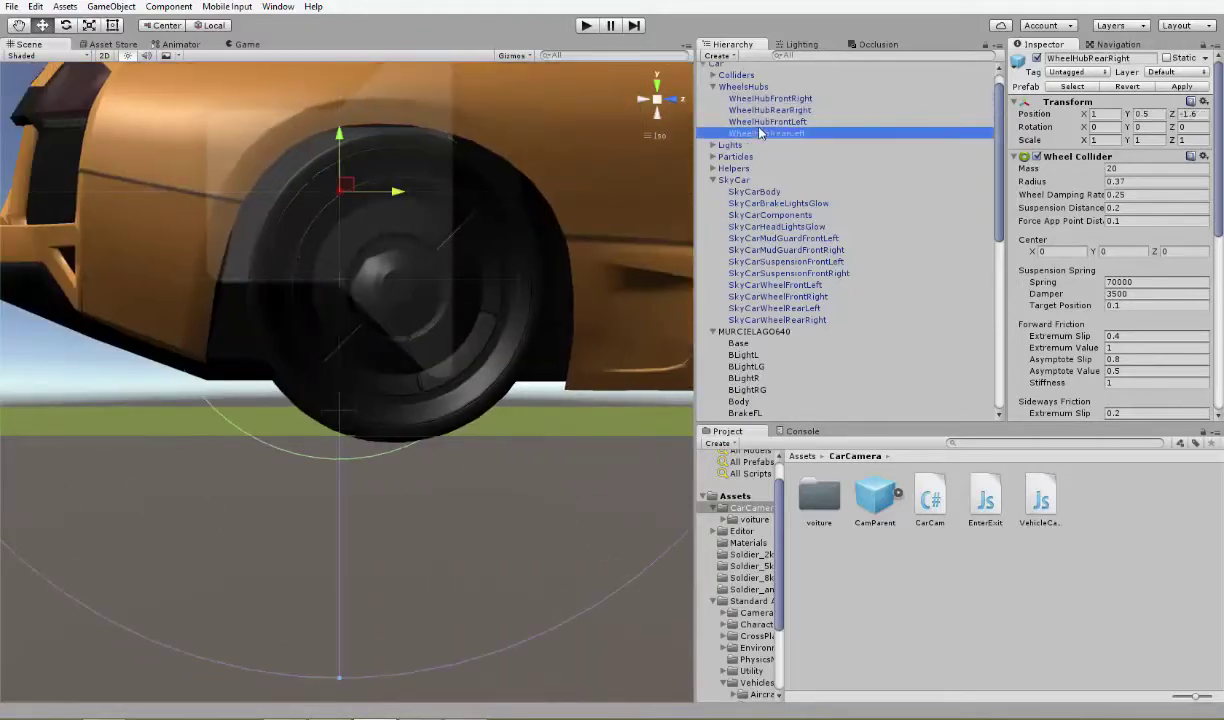
{"action": "left_click", "coordinate": [762, 121]}
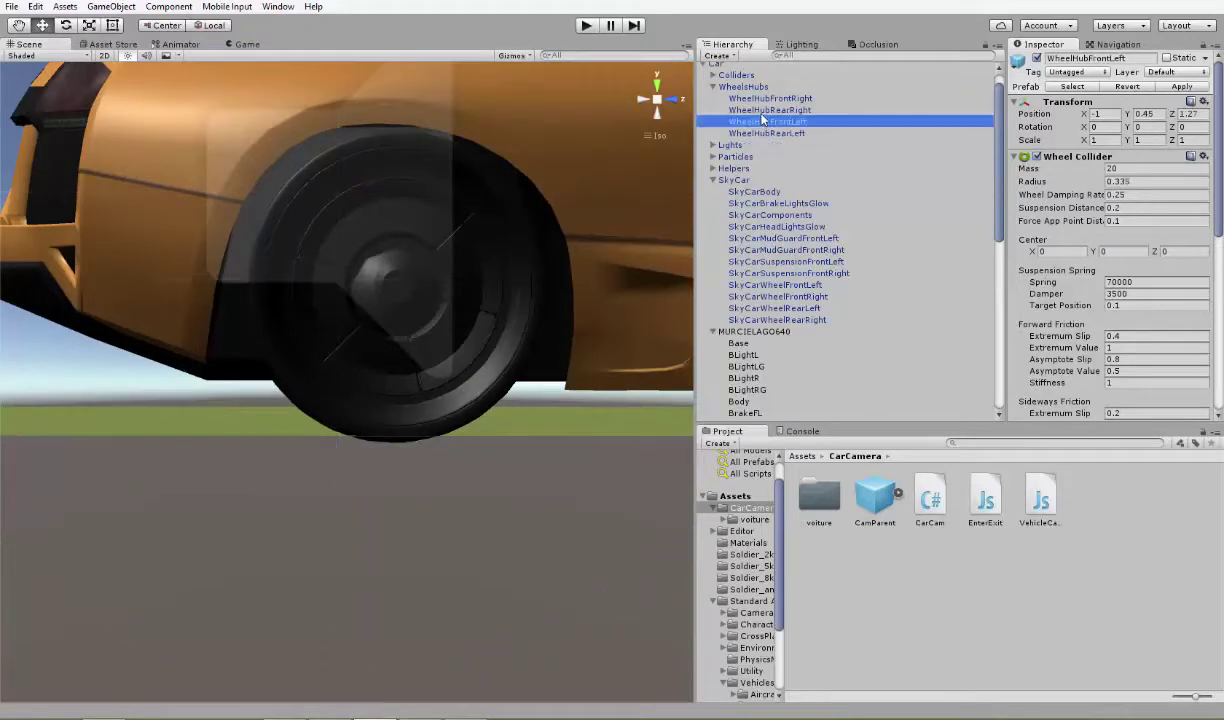
{"action": "double_click", "coordinate": [762, 112]}
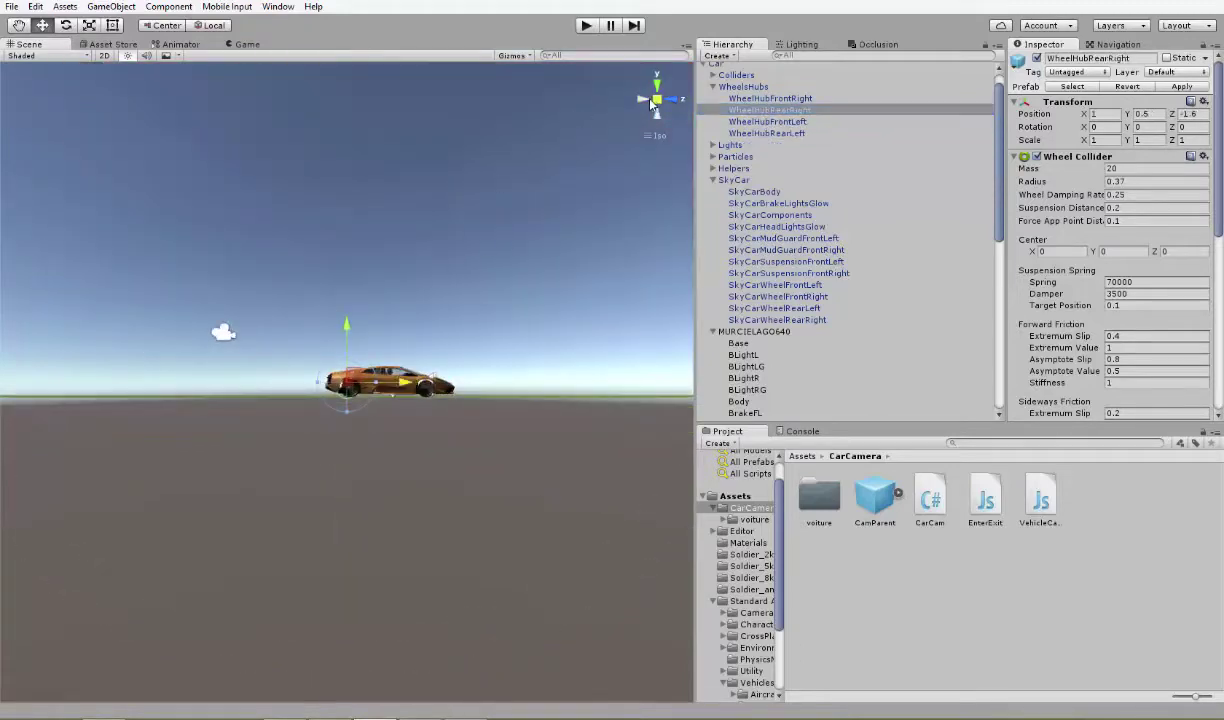
{"action": "left_click", "coordinate": [655, 101]}
{"action": "left_click", "coordinate": [678, 99]}
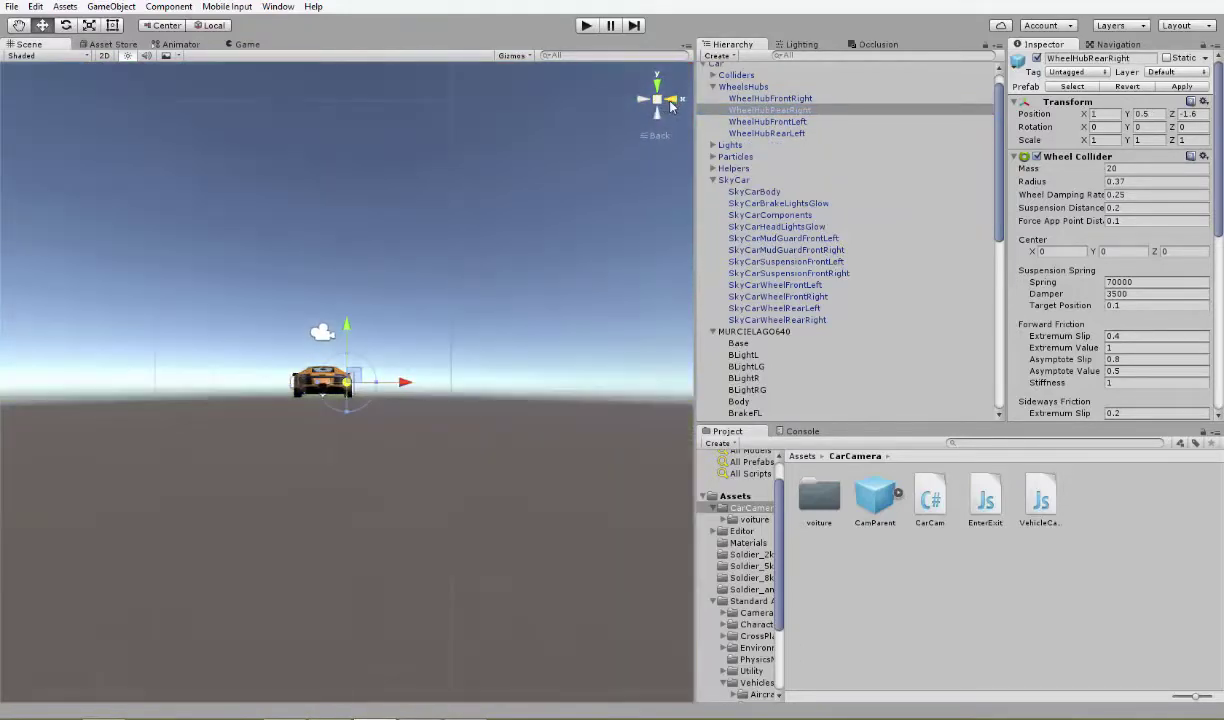
{"action": "scroll", "coordinate": [351, 426], "scroll_direction": "up", "scroll_amount": 5}
{"action": "scroll", "coordinate": [358, 420], "scroll_direction": "up", "scroll_amount": 3}
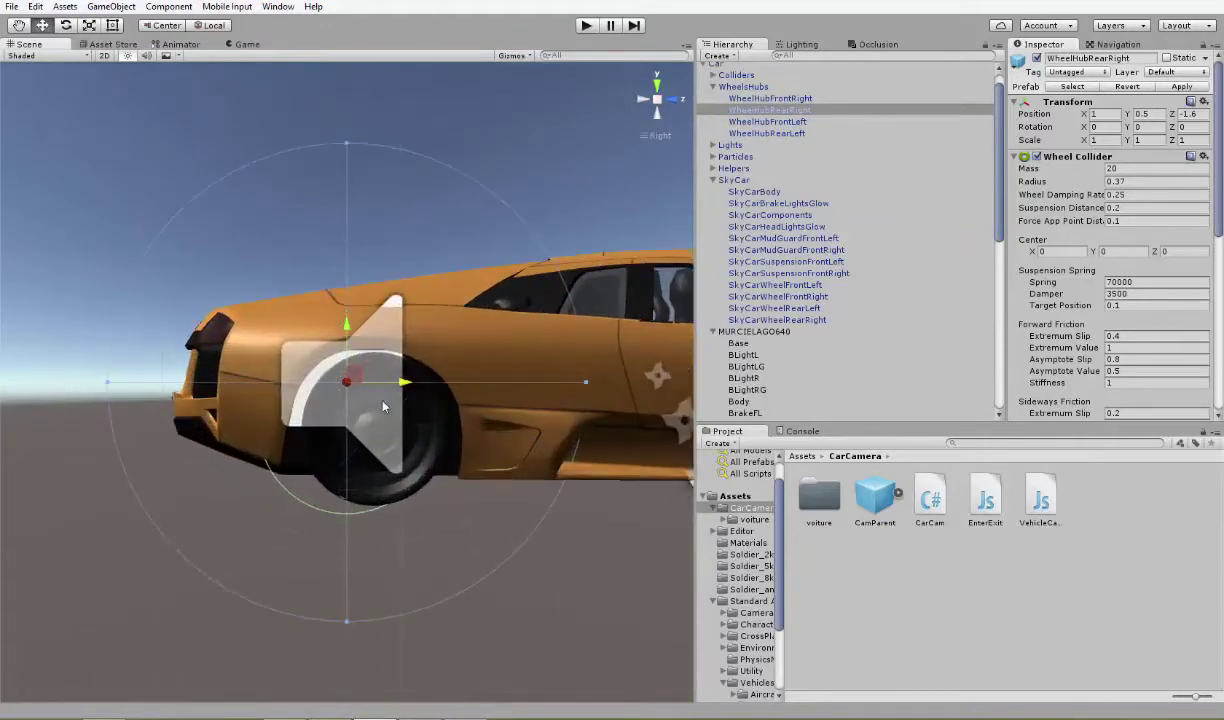
{"action": "scroll", "coordinate": [365, 382], "scroll_direction": "up", "scroll_amount": 2}
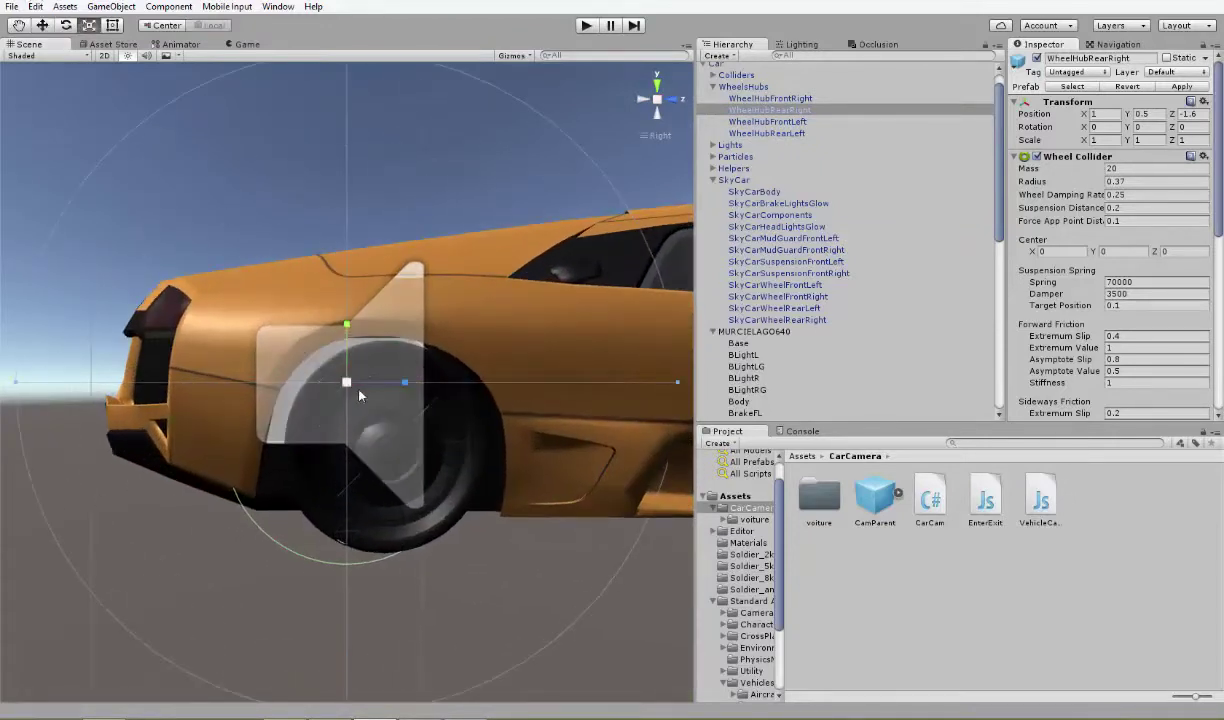
- Scale WheelHubRearRight to about 0.803 and move it to Z -1.481, Y 0.451
{"action": "left_click_drag", "start_coordinate": [346, 383], "coordinate": [340, 385]}
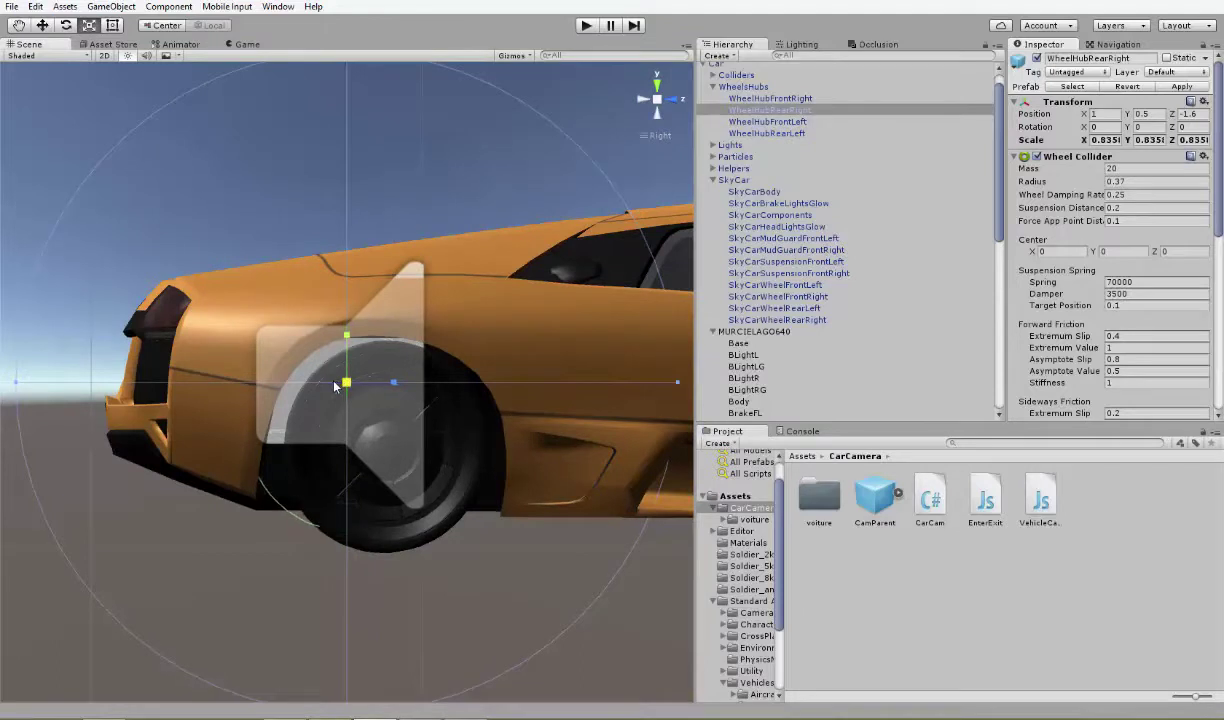
{"action": "mouse_move", "coordinate": [390, 392]}
{"action": "left_mouse_down"}
{"action": "mouse_move", "coordinate": [425, 397]}
{"action": "mouse_move", "coordinate": [441, 383]}
{"action": "left_mouse_up"}
{"action": "left_click_drag", "start_coordinate": [381, 322], "coordinate": [389, 337]}
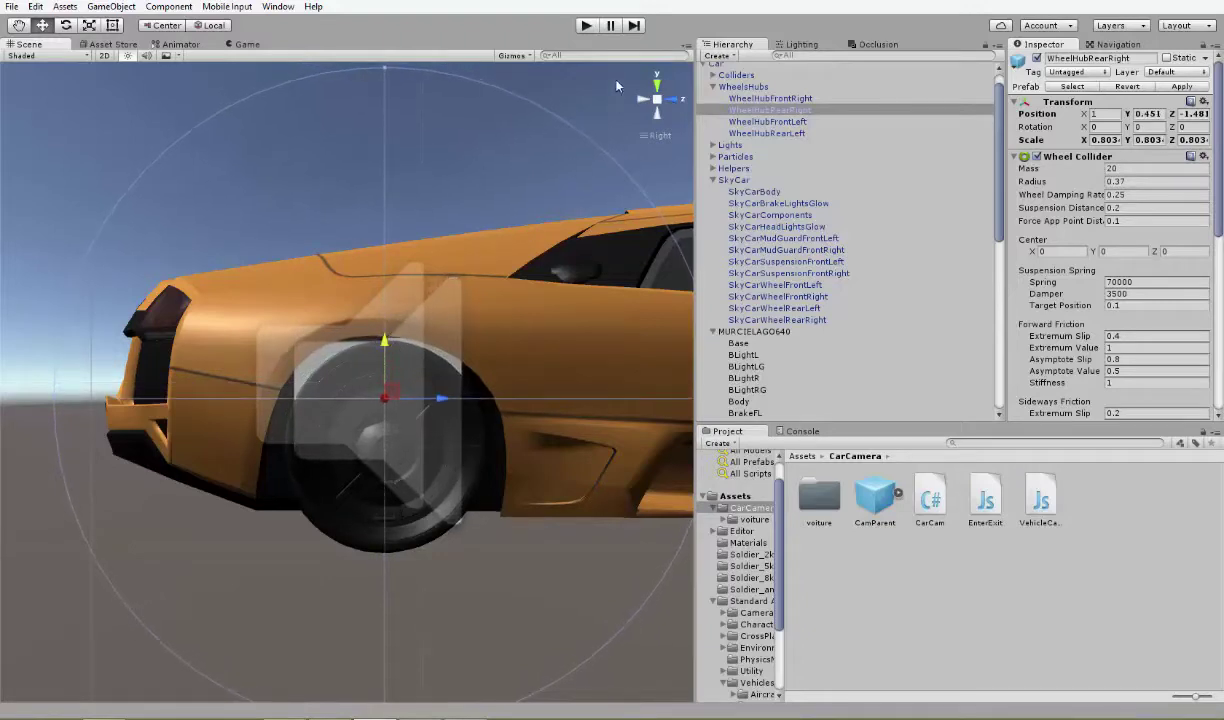
{"action": "left_click", "coordinate": [641, 102]}
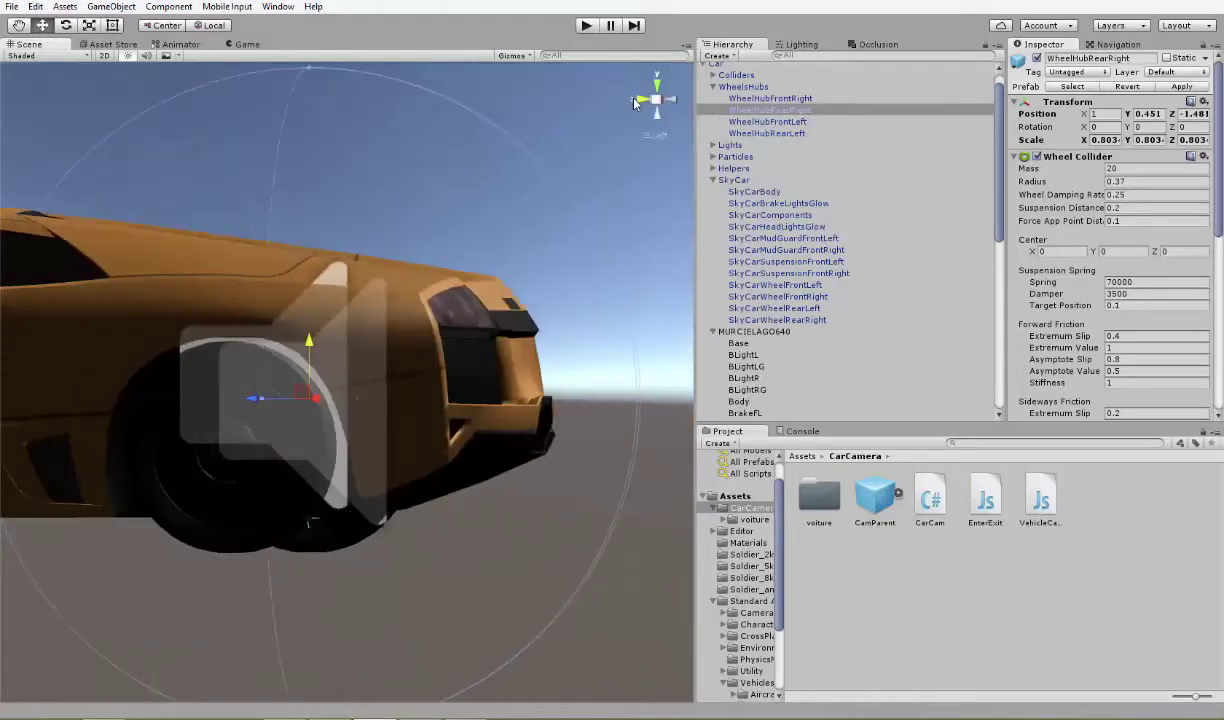
{"action": "left_click", "coordinate": [780, 134]}
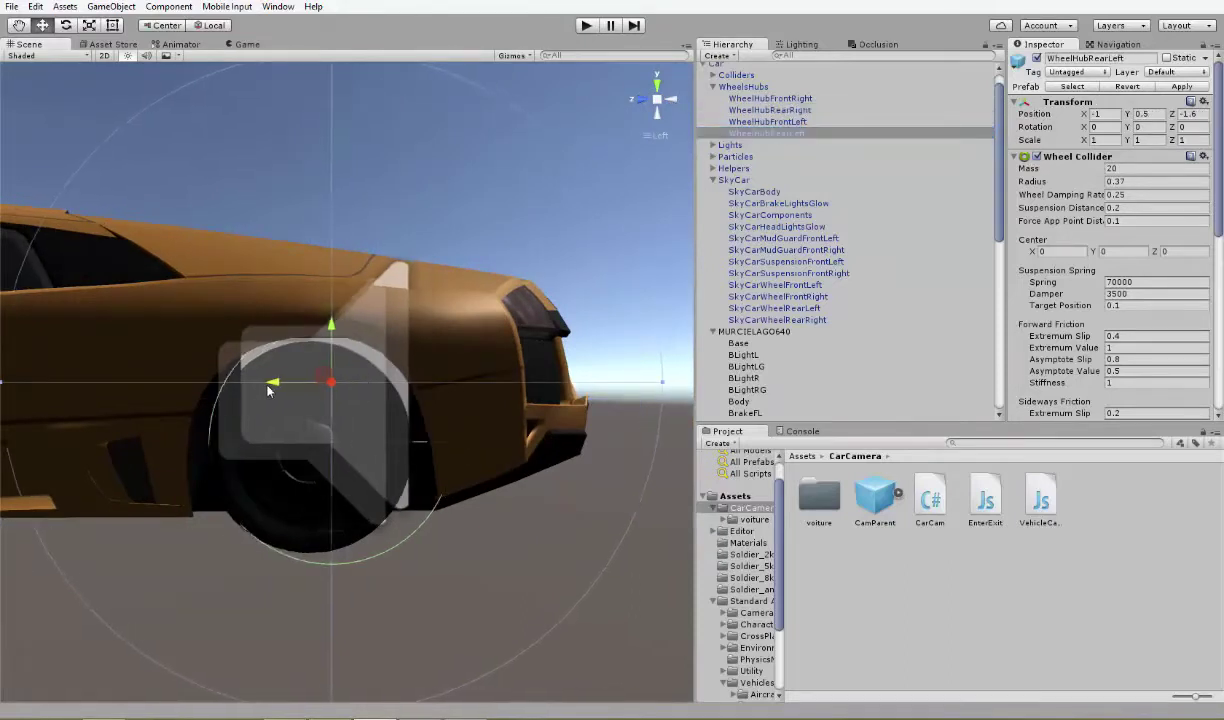
- Fit WheelHubRearLeft onto its wheel: scale about 0.861, Y 0.463, Z -1.484
{"action": "left_click_drag", "start_coordinate": [283, 397], "coordinate": [133, 155]}
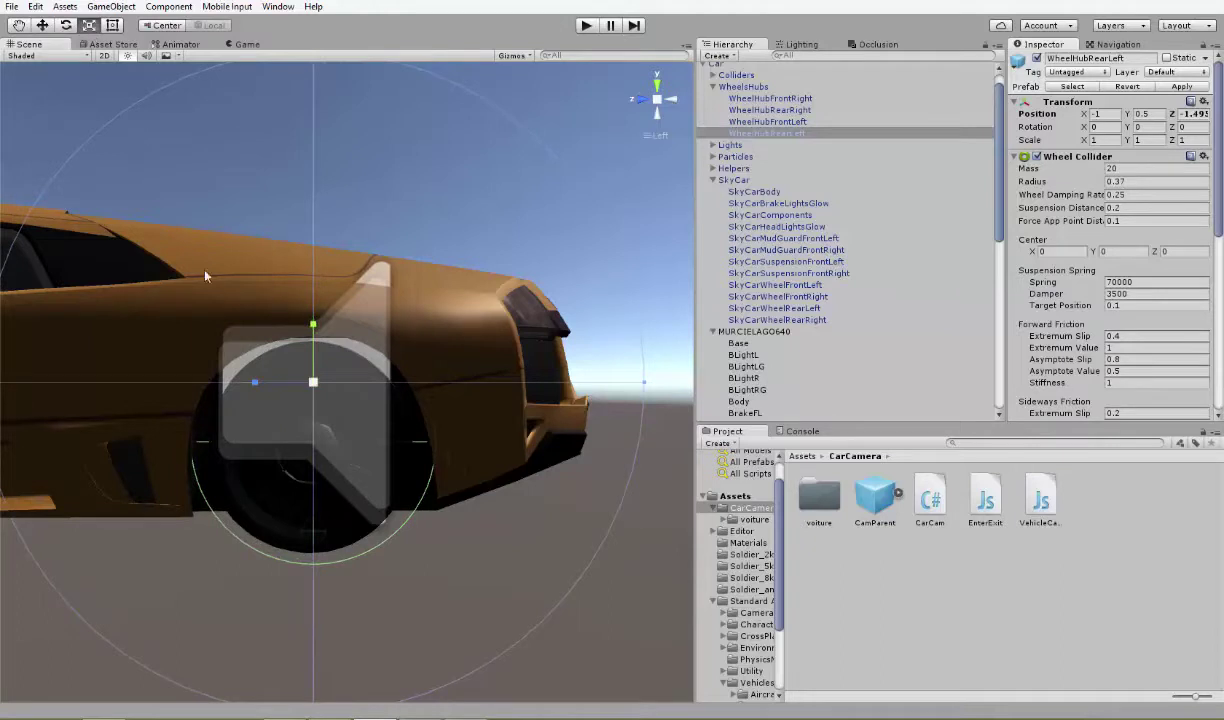
{"action": "left_click_drag", "start_coordinate": [312, 381], "coordinate": [303, 394]}
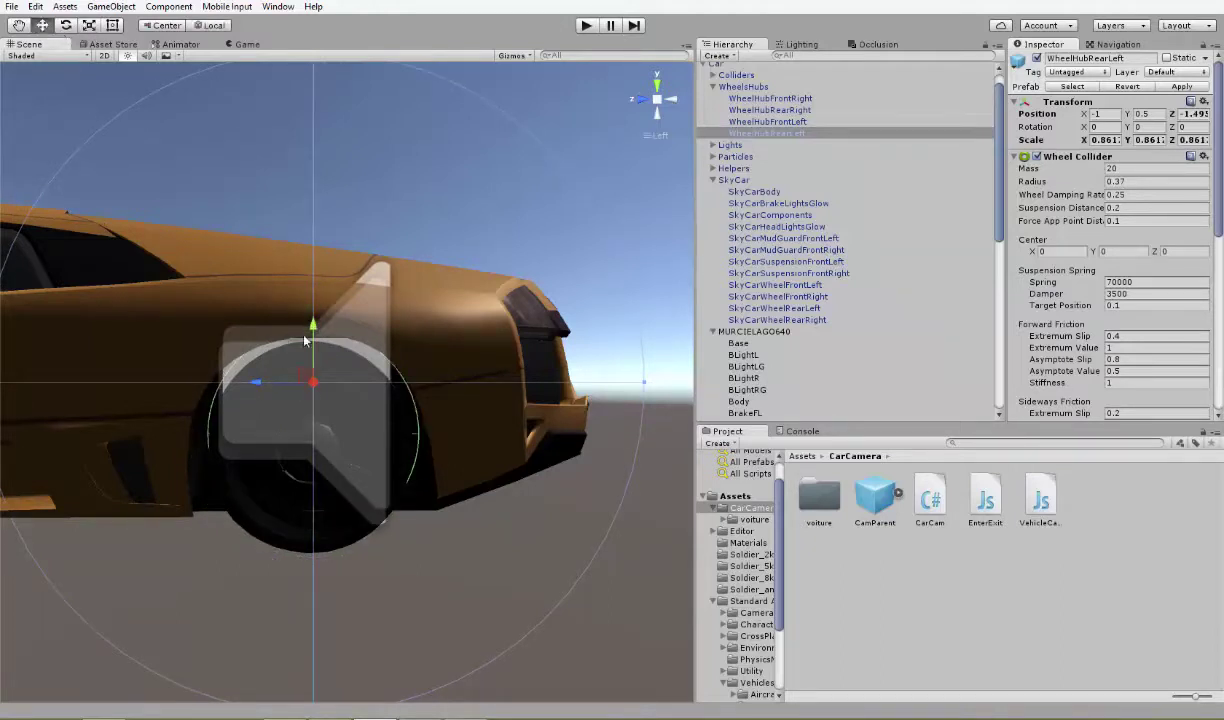
{"action": "left_click_drag", "start_coordinate": [316, 344], "coordinate": [314, 348]}
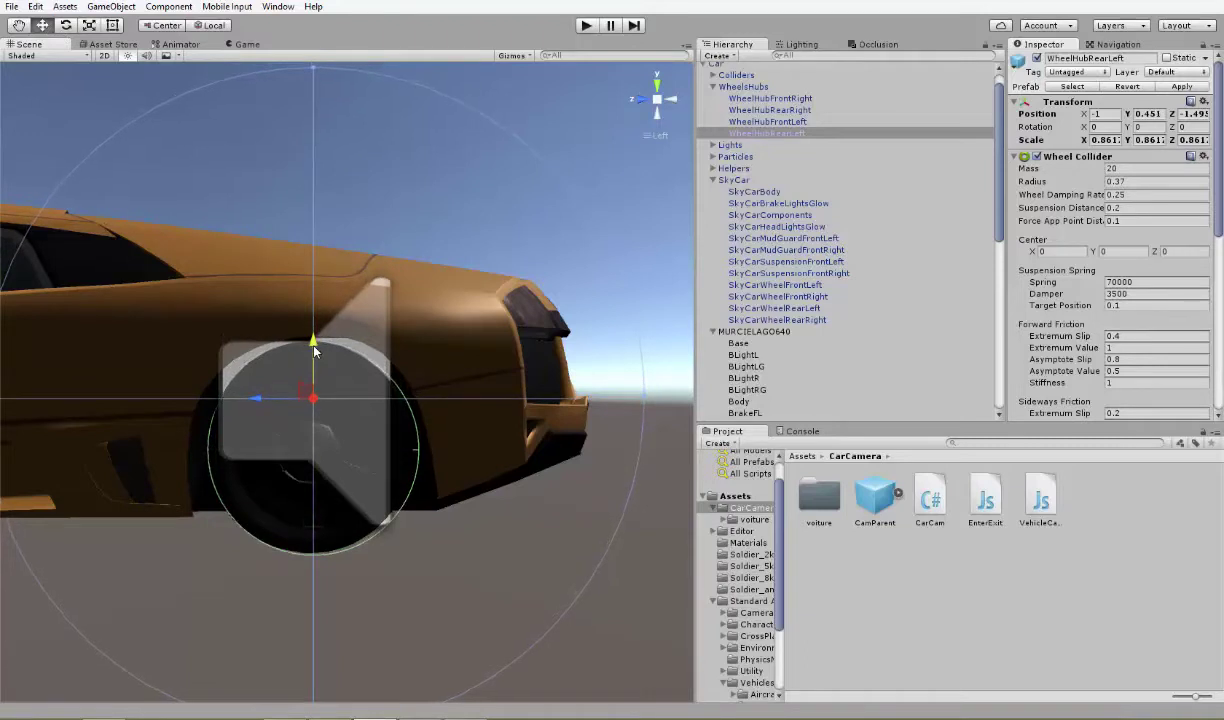
{"action": "left_click_drag", "start_coordinate": [252, 397], "coordinate": [310, 341]}
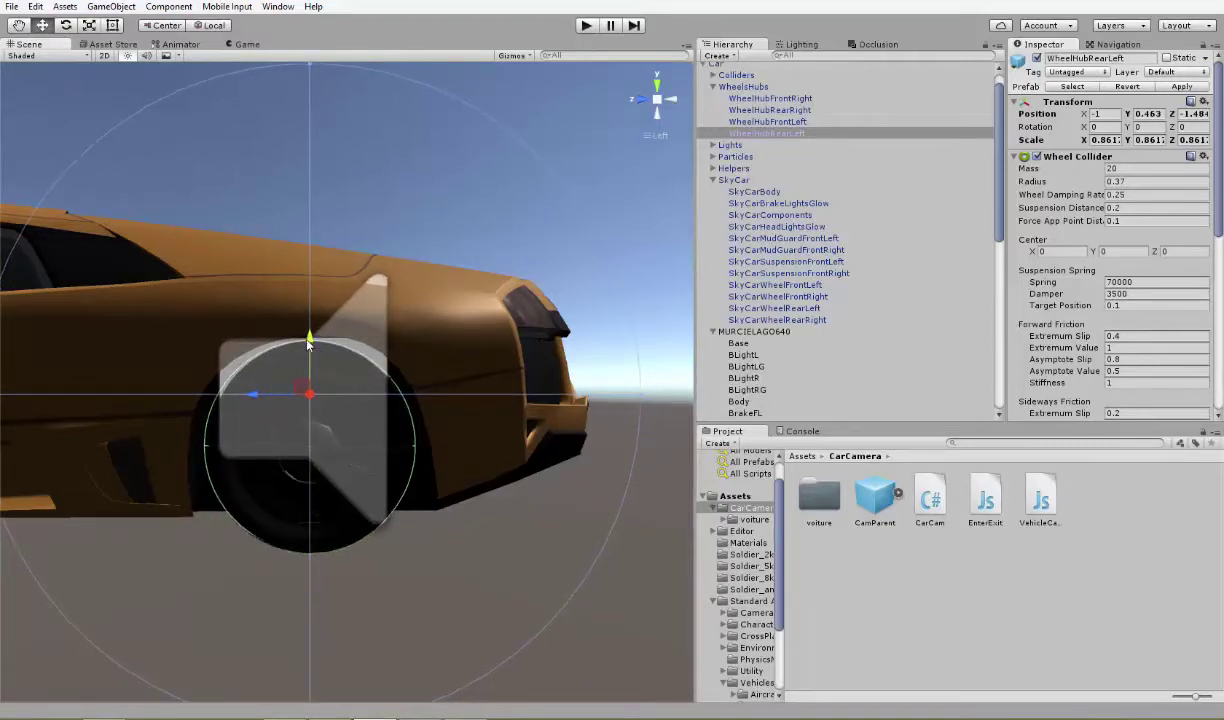
{"action": "left_click_drag", "start_coordinate": [309, 343], "coordinate": [662, 205], "text": "alt"}
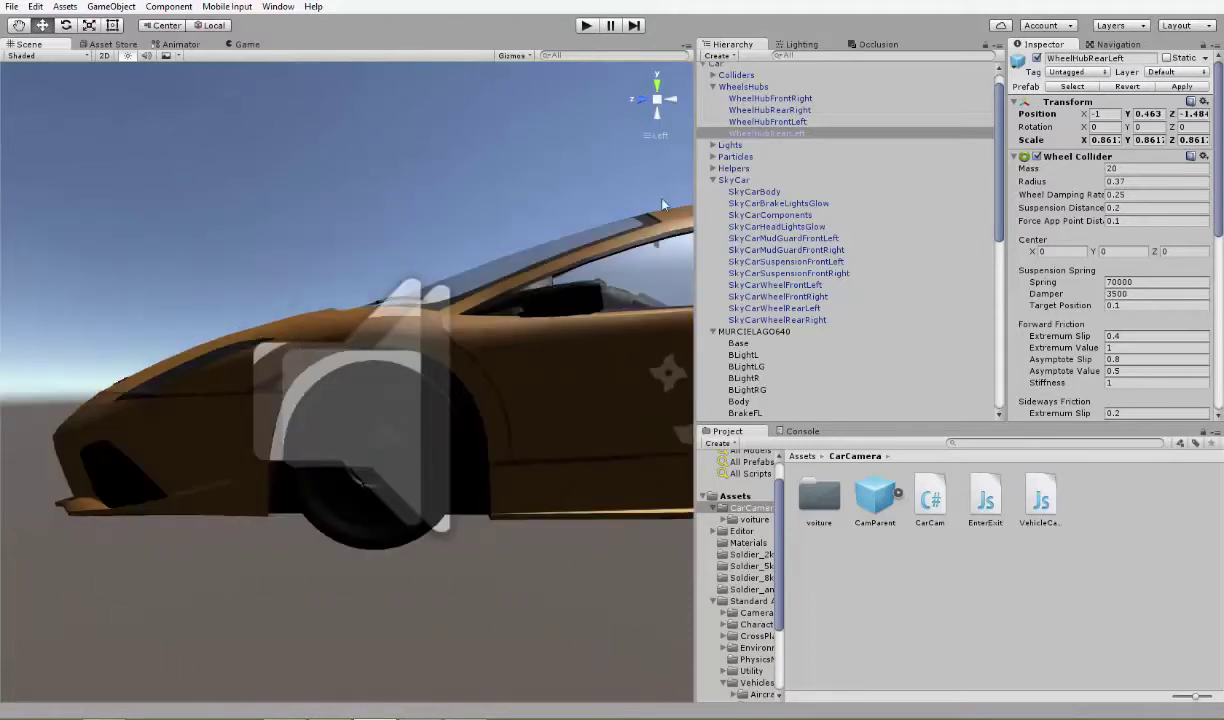
{"action": "left_click", "coordinate": [776, 122]}
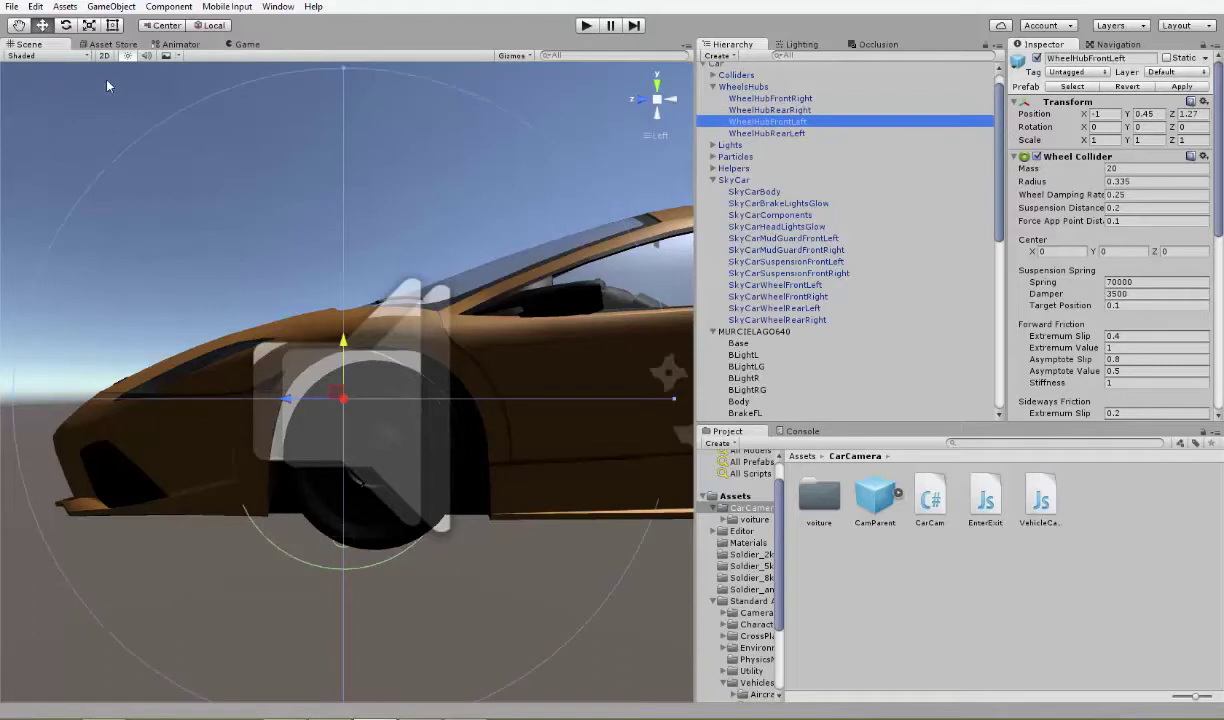
- Scale WheelHubFrontLeft to 0.84 and move it to Z 1.176, Y 0.421
{"action": "key", "text": "r"}
{"action": "left_click_drag", "start_coordinate": [343, 400], "coordinate": [340, 402]}
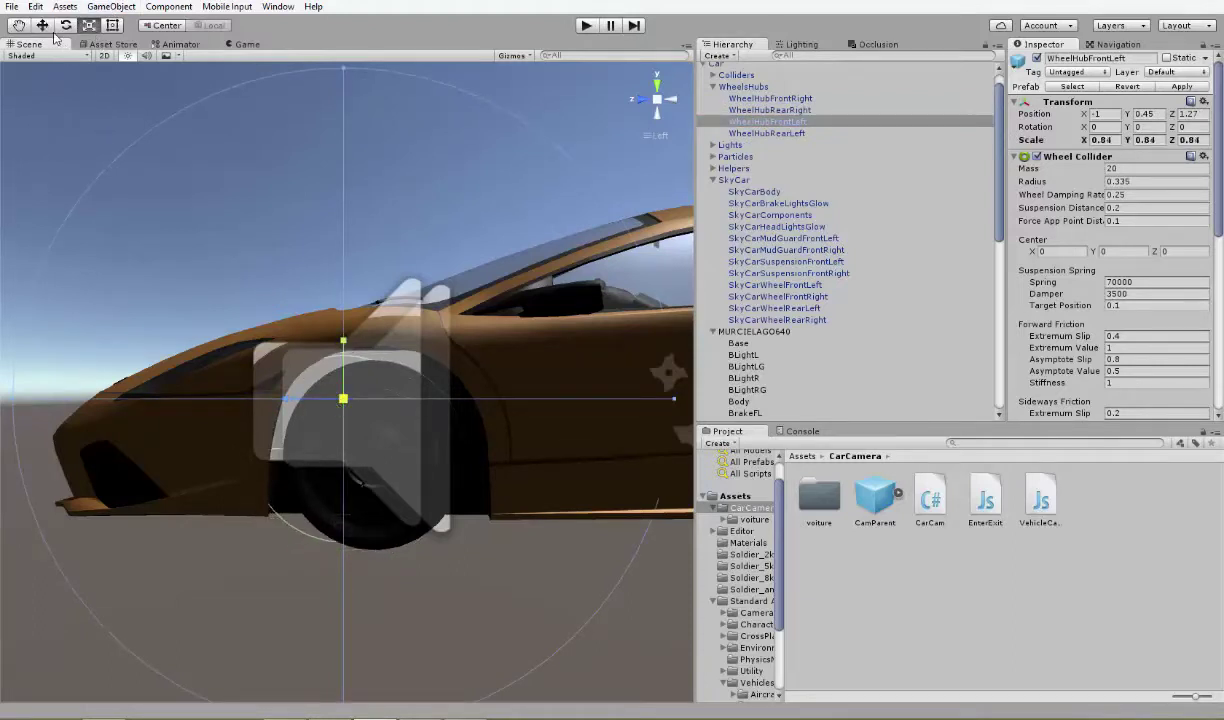
{"action": "left_click_drag", "start_coordinate": [289, 401], "coordinate": [318, 408]}
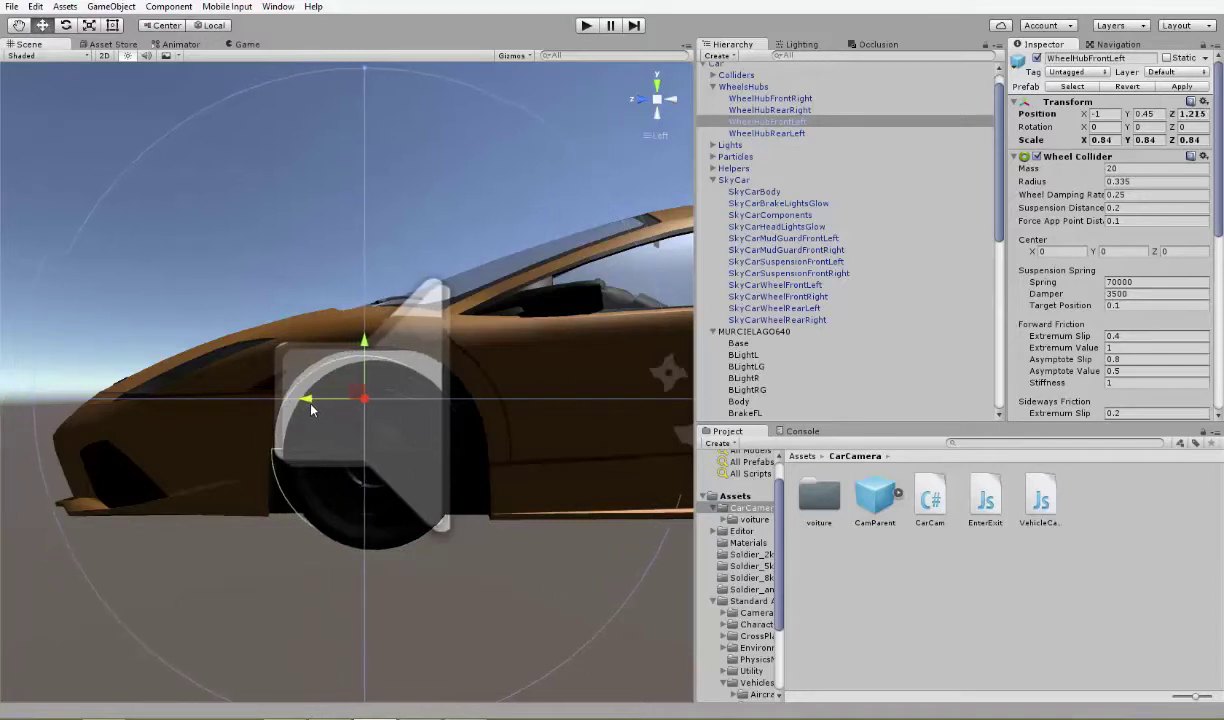
{"action": "left_click_drag", "start_coordinate": [374, 345], "coordinate": [380, 357]}
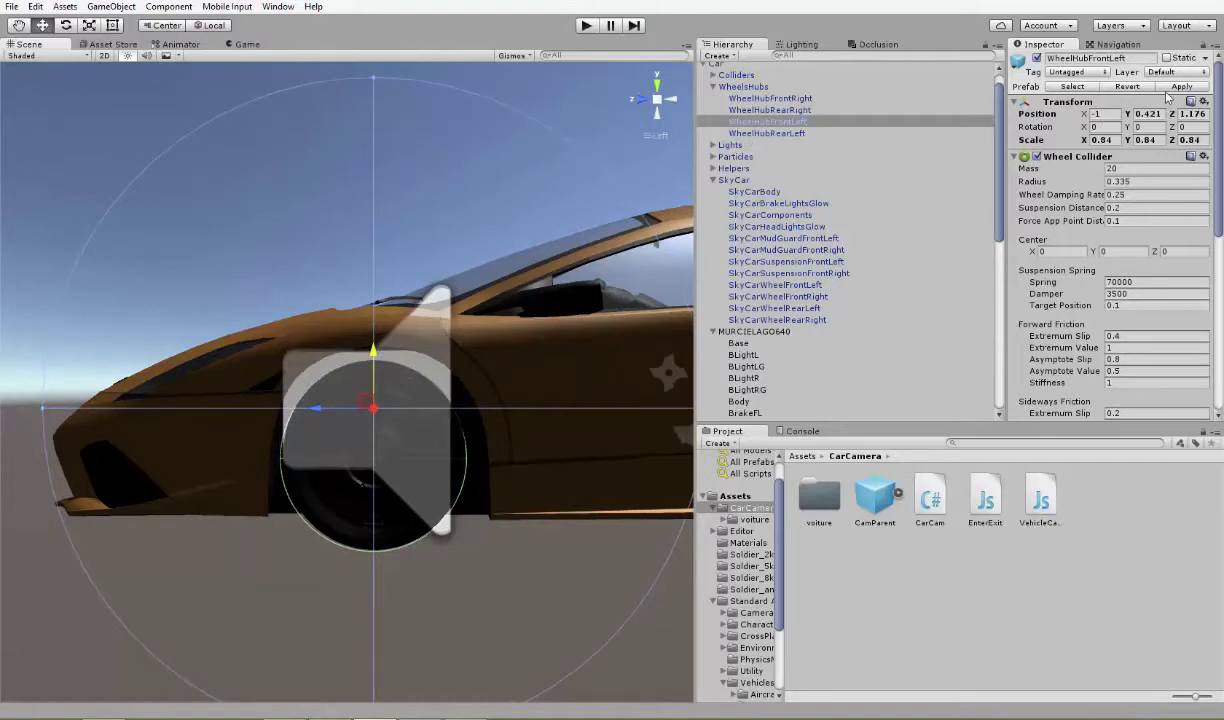
- Apply the rear-left, rear-right and front-right hub changes to the prefab, then enter Play mode
{"action": "left_click", "coordinate": [798, 133]}
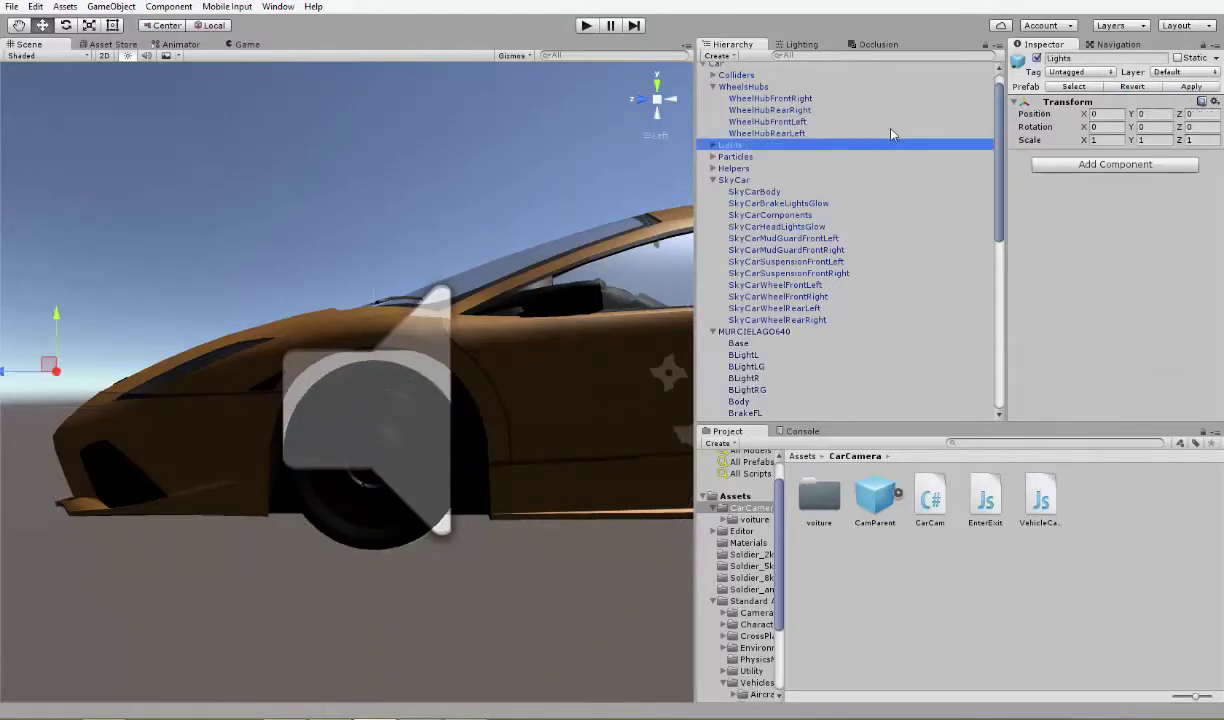
{"action": "left_click", "coordinate": [1184, 87]}
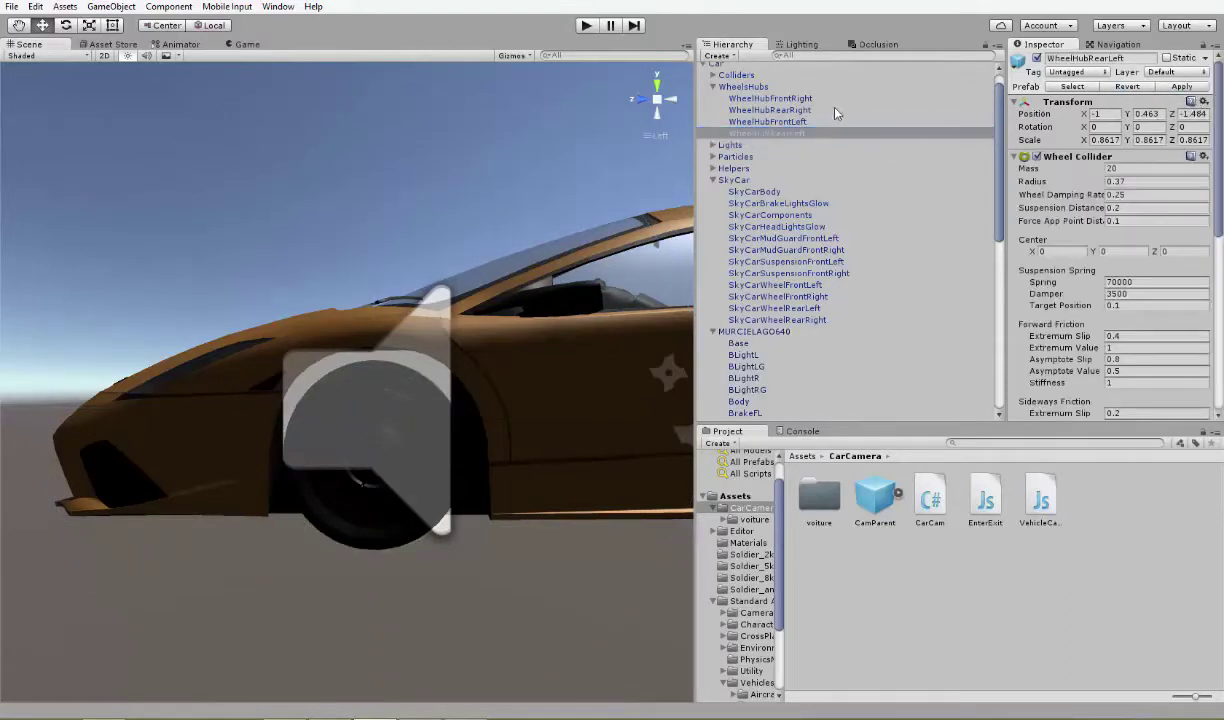
{"action": "left_click", "coordinate": [834, 110]}
{"action": "left_click", "coordinate": [1182, 87]}
{"action": "left_click", "coordinate": [793, 99]}
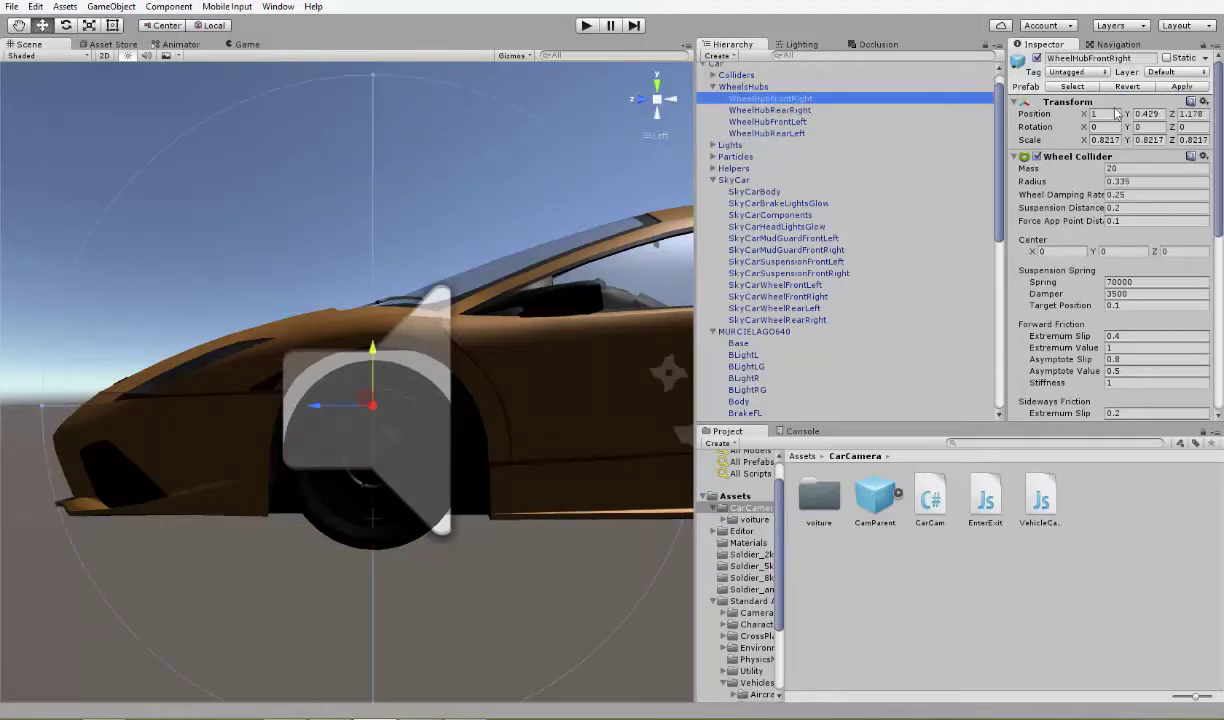
{"action": "left_click", "coordinate": [1178, 88]}
{"action": "left_click", "coordinate": [586, 25]}
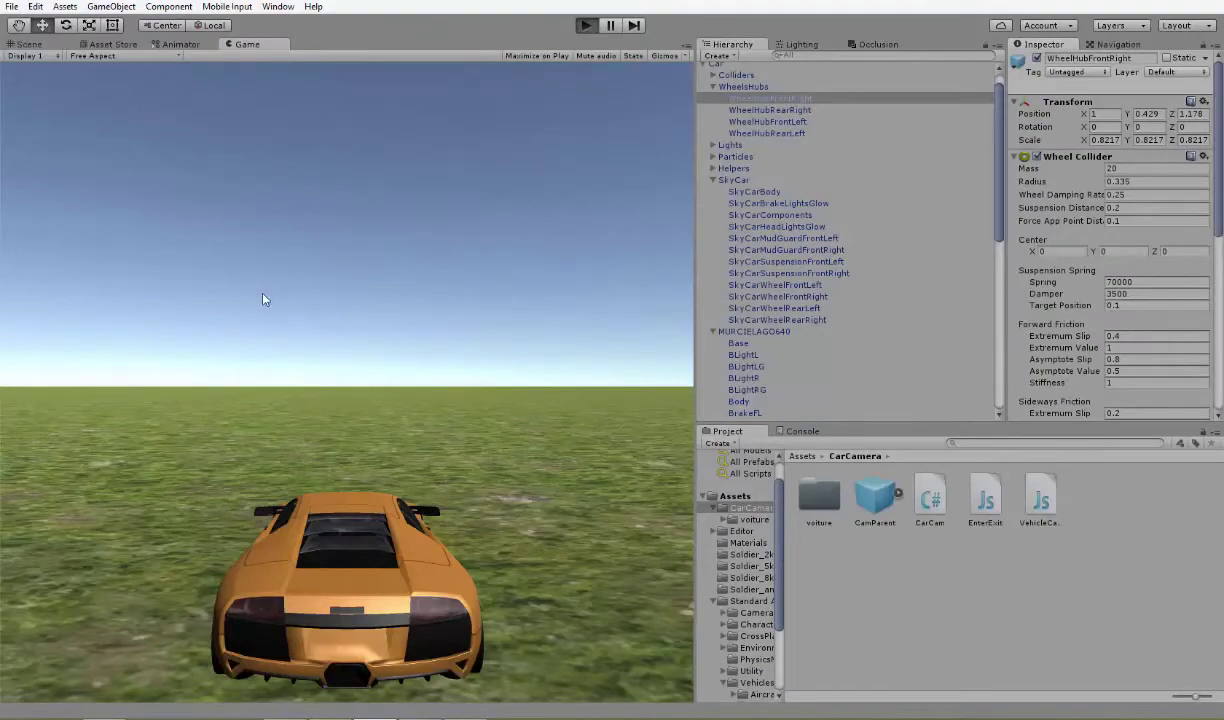
- Drive the car forward through a full left turn and a right turn, then stop and return to Scene view
{"action": "key", "text": "Up"}
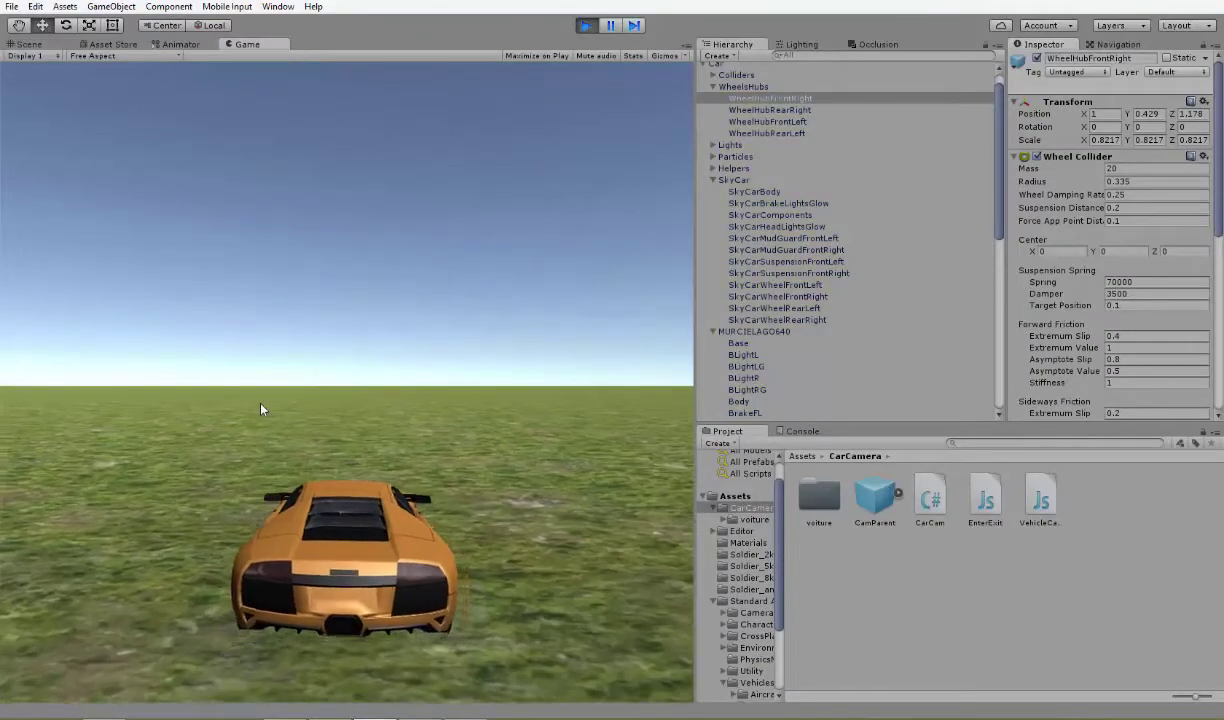
{"action": "key", "text": "Left"}
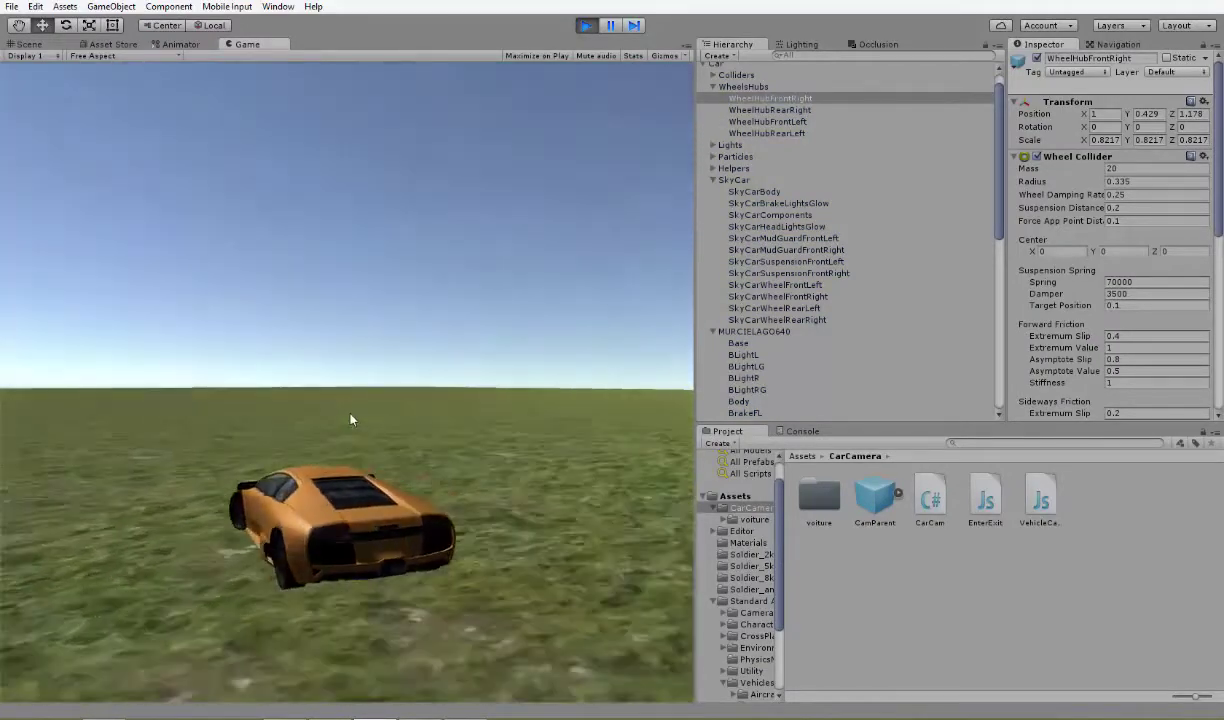
{"action": "key", "text": "Left"}
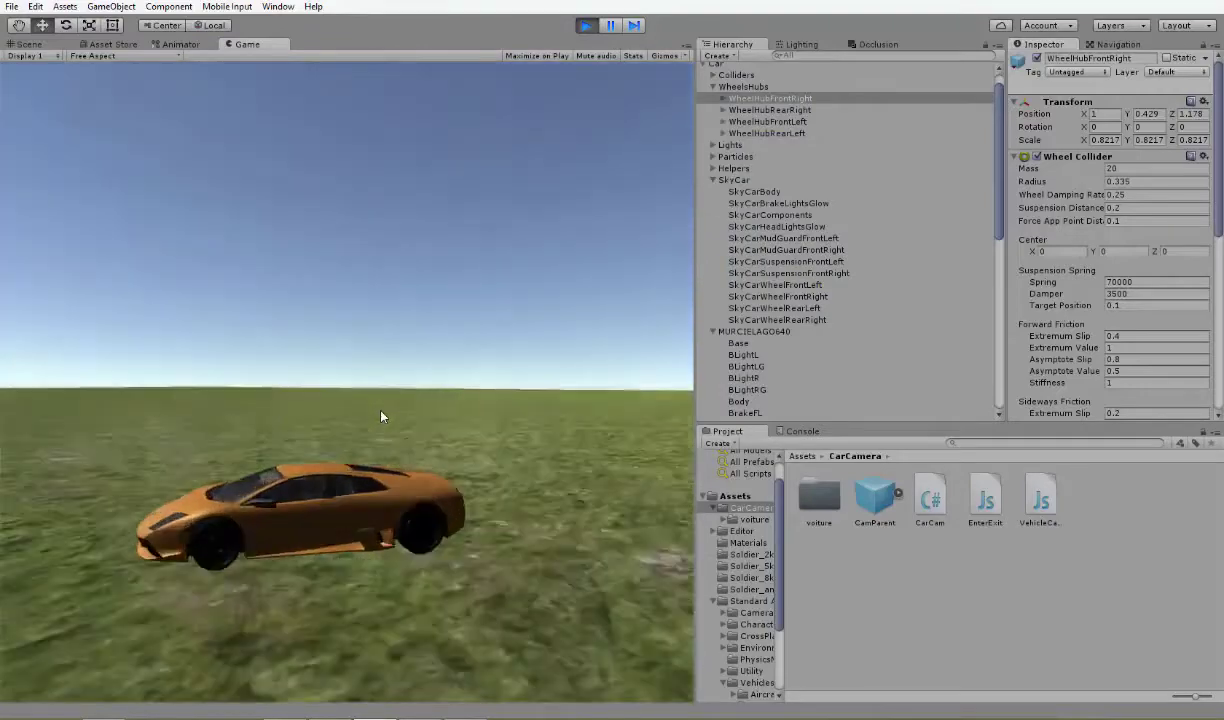
{"action": "key", "text": "Left"}
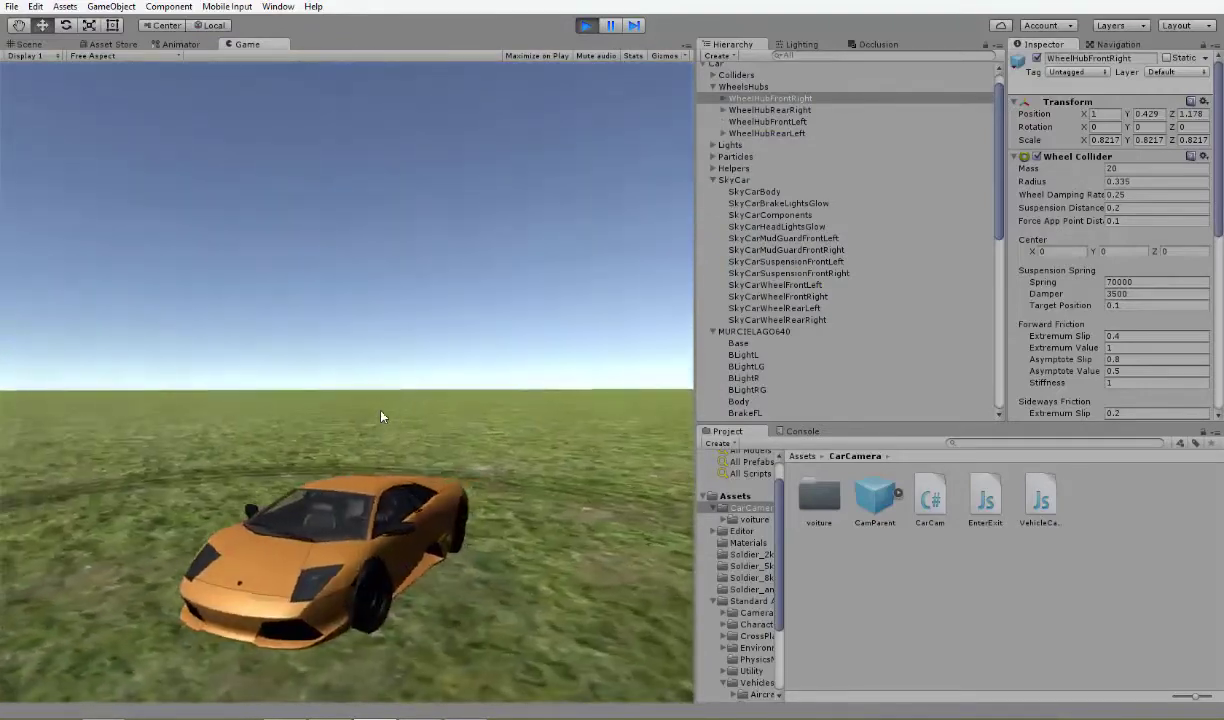
{"action": "key", "text": "Left"}
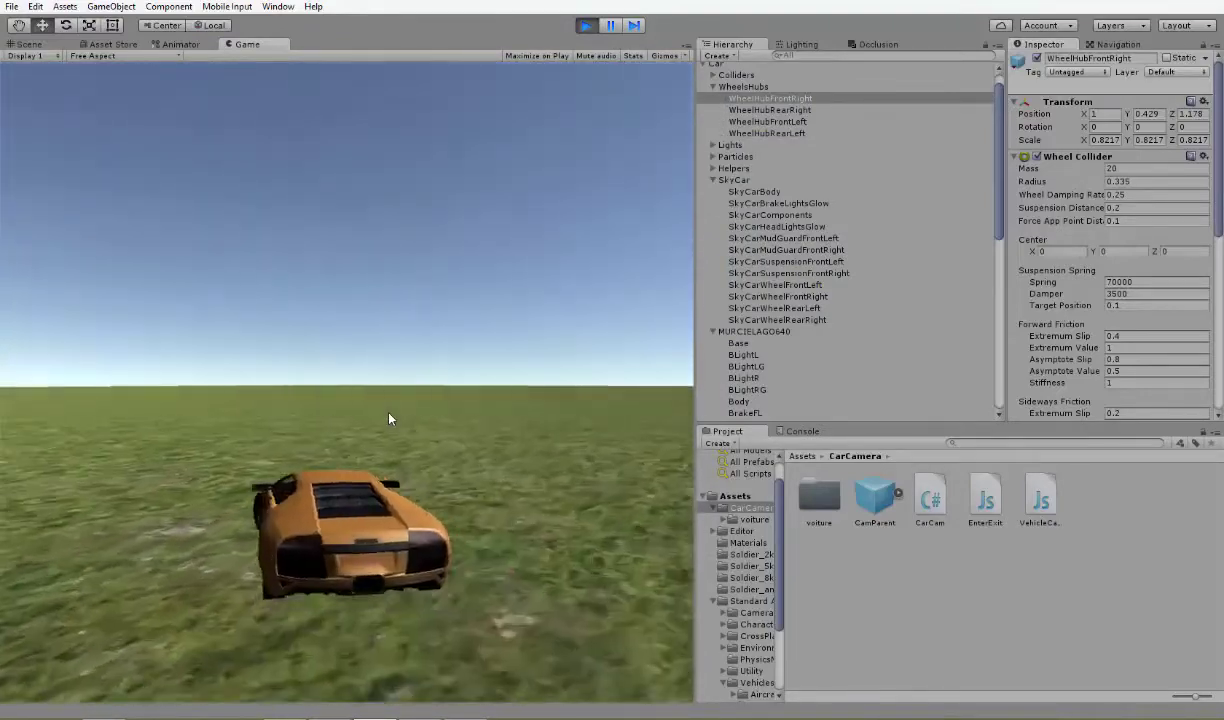
{"action": "key", "text": "Left"}
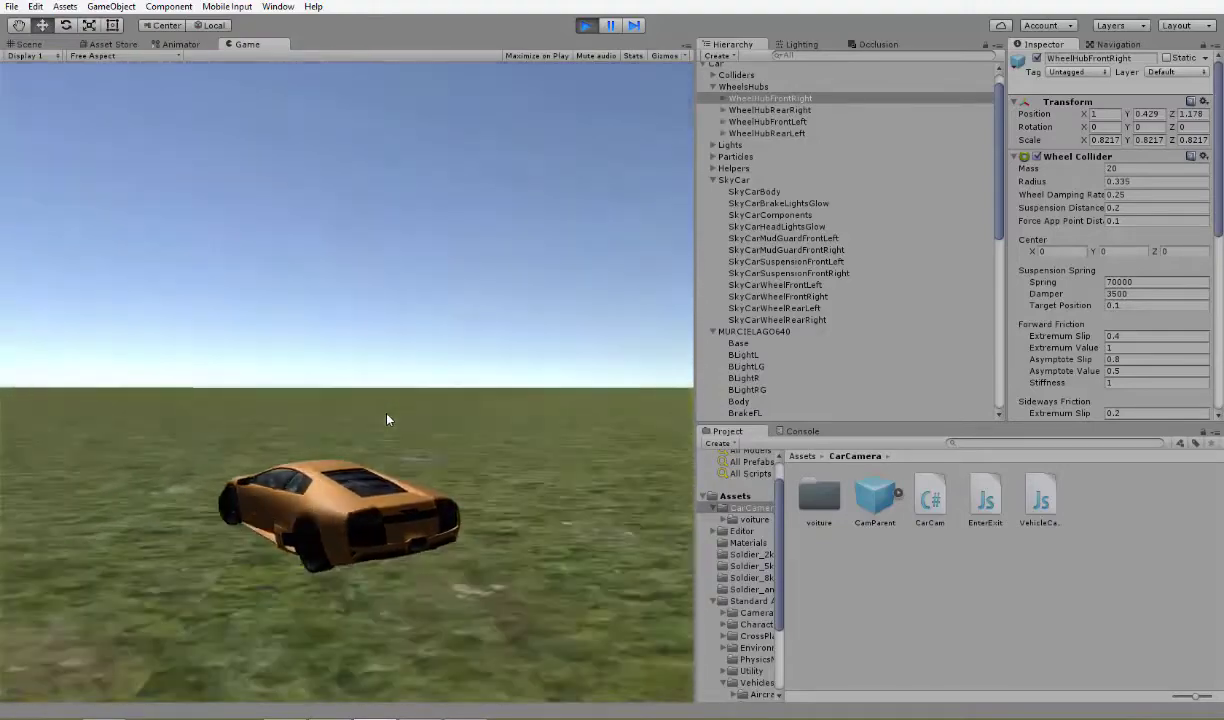
{"action": "key", "text": "Left"}
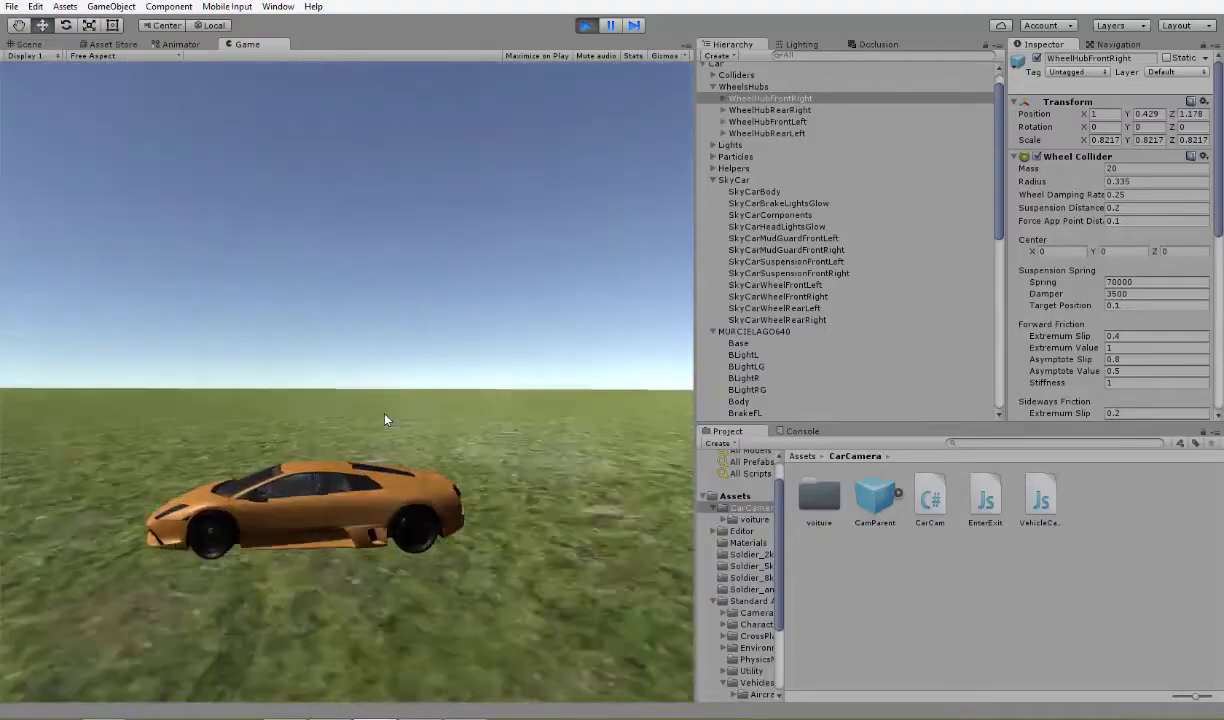
{"action": "key", "text": "Left"}
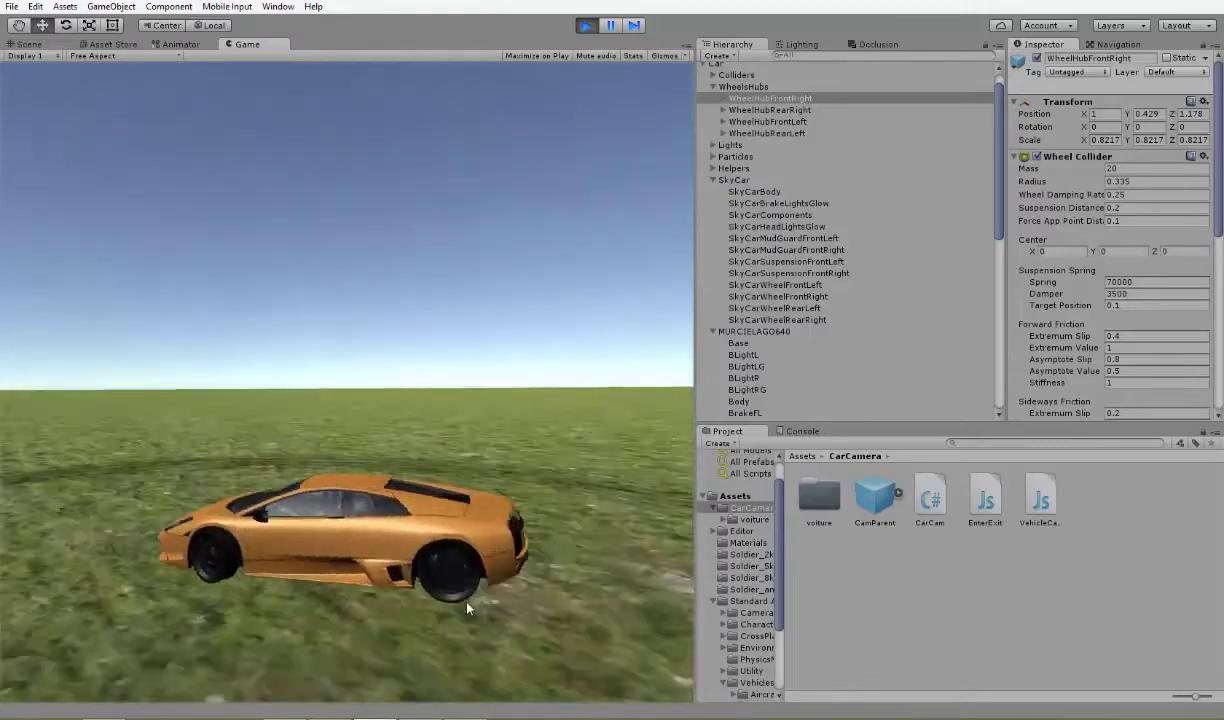
{"action": "key", "text": "Up"}
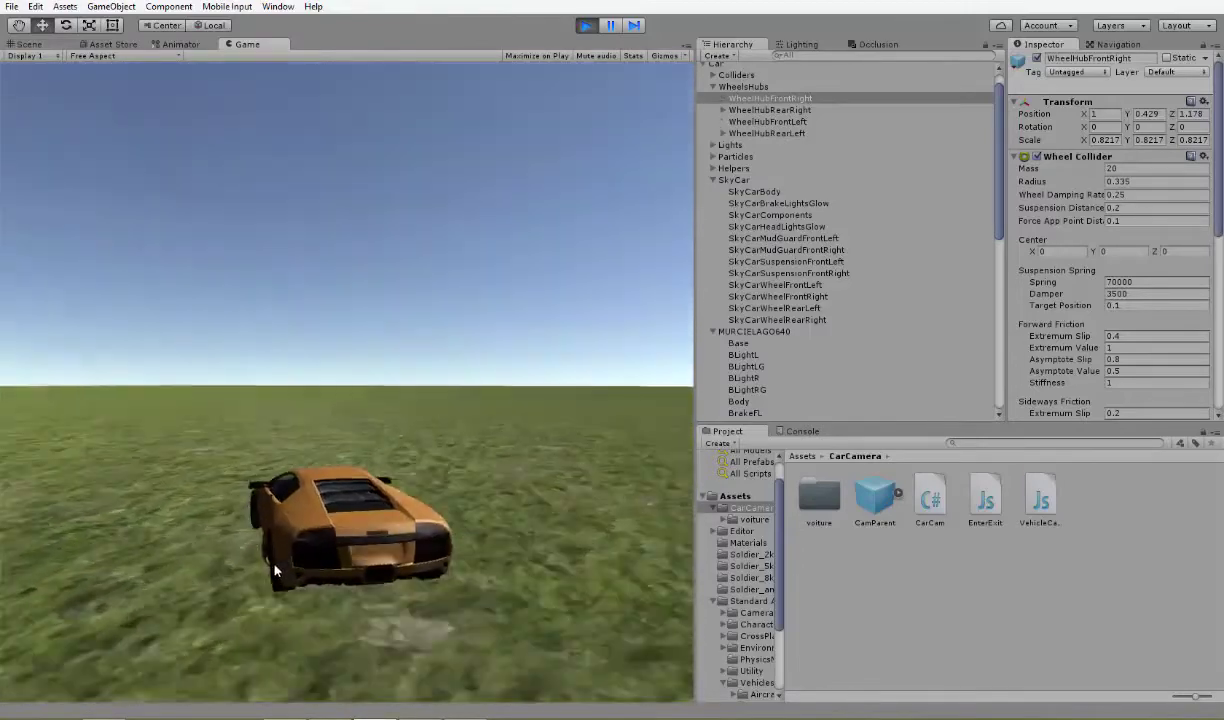
{"action": "key", "text": "Right"}
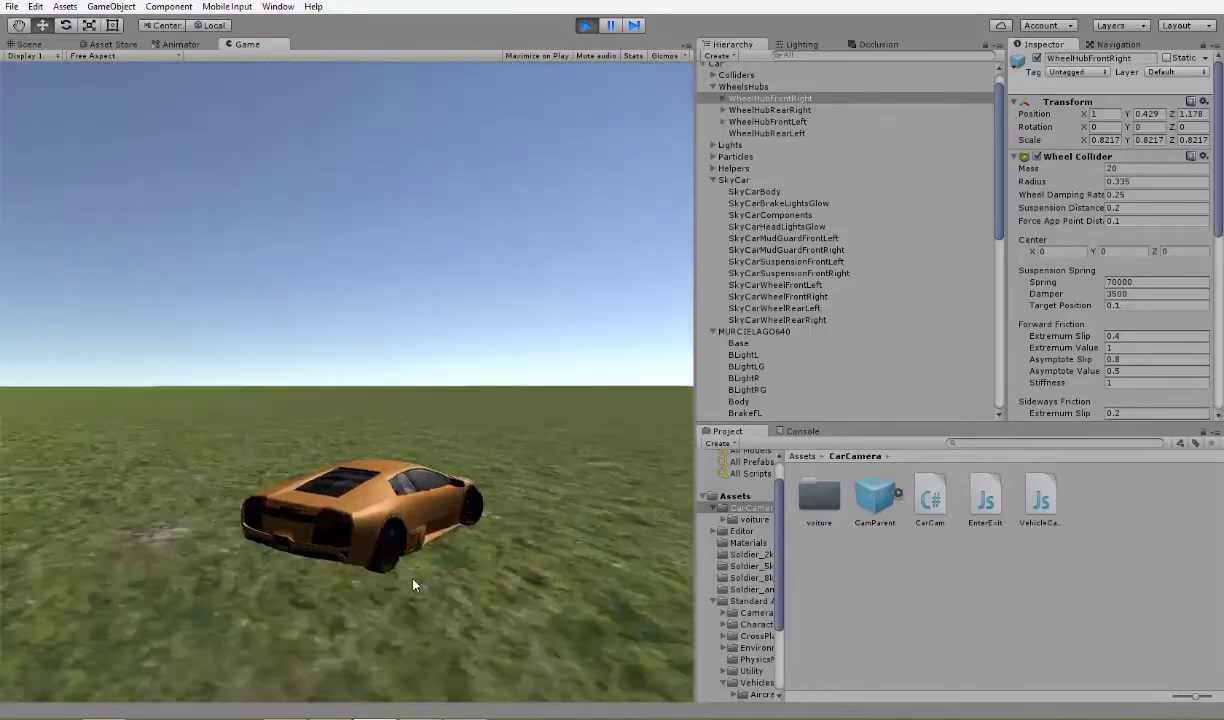
{"action": "key", "text": "Right"}
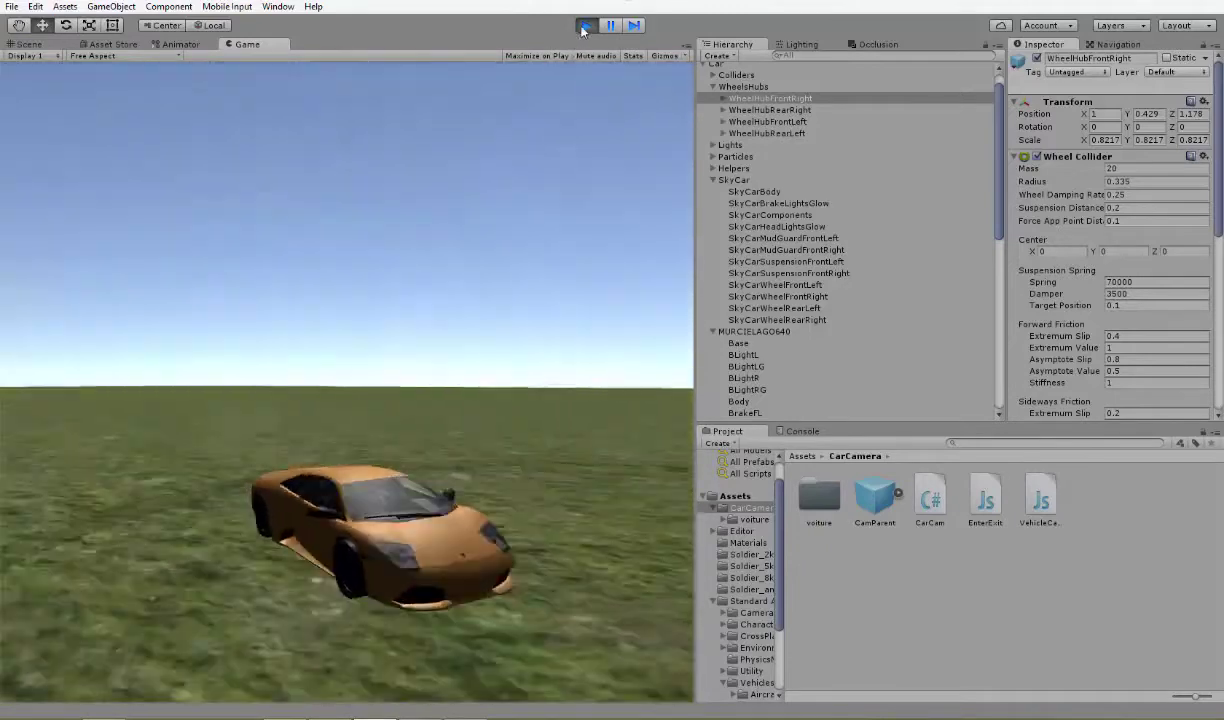
{"action": "left_click", "coordinate": [584, 27]}
{"action": "left_click", "coordinate": [36, 46]}
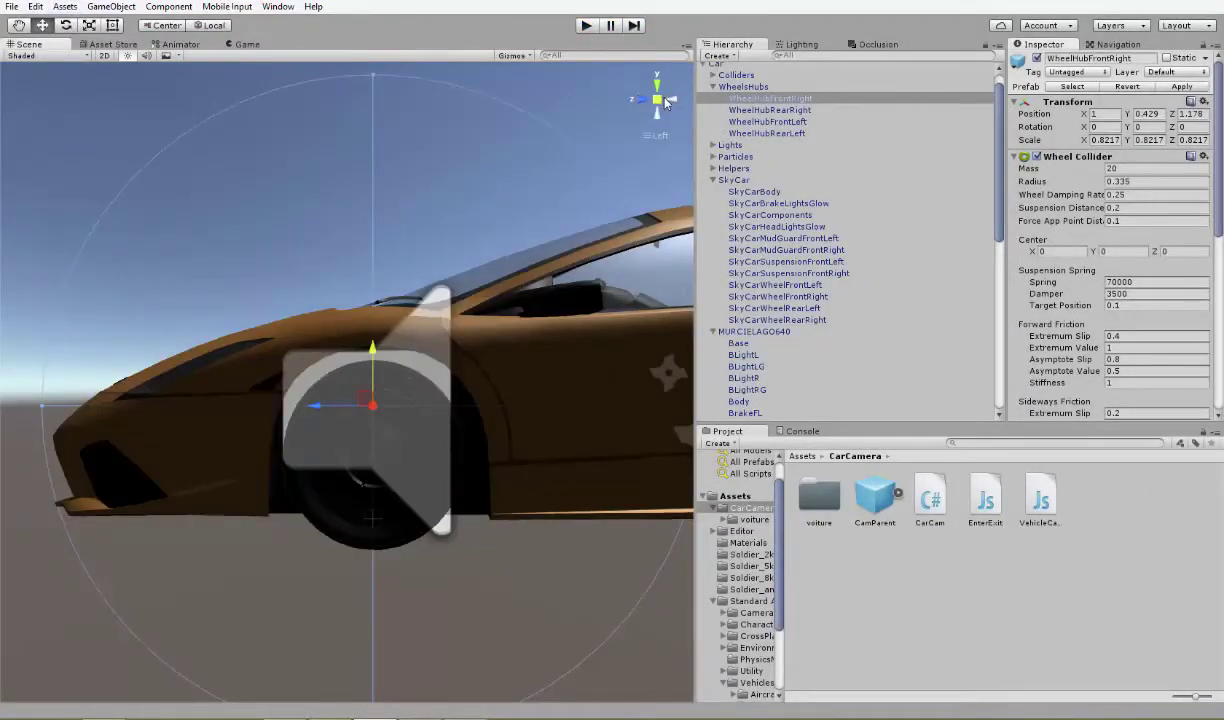
- Push WheelHubRearLeft outward to X -1.19 from the back view
{"action": "left_click", "coordinate": [750, 122]}
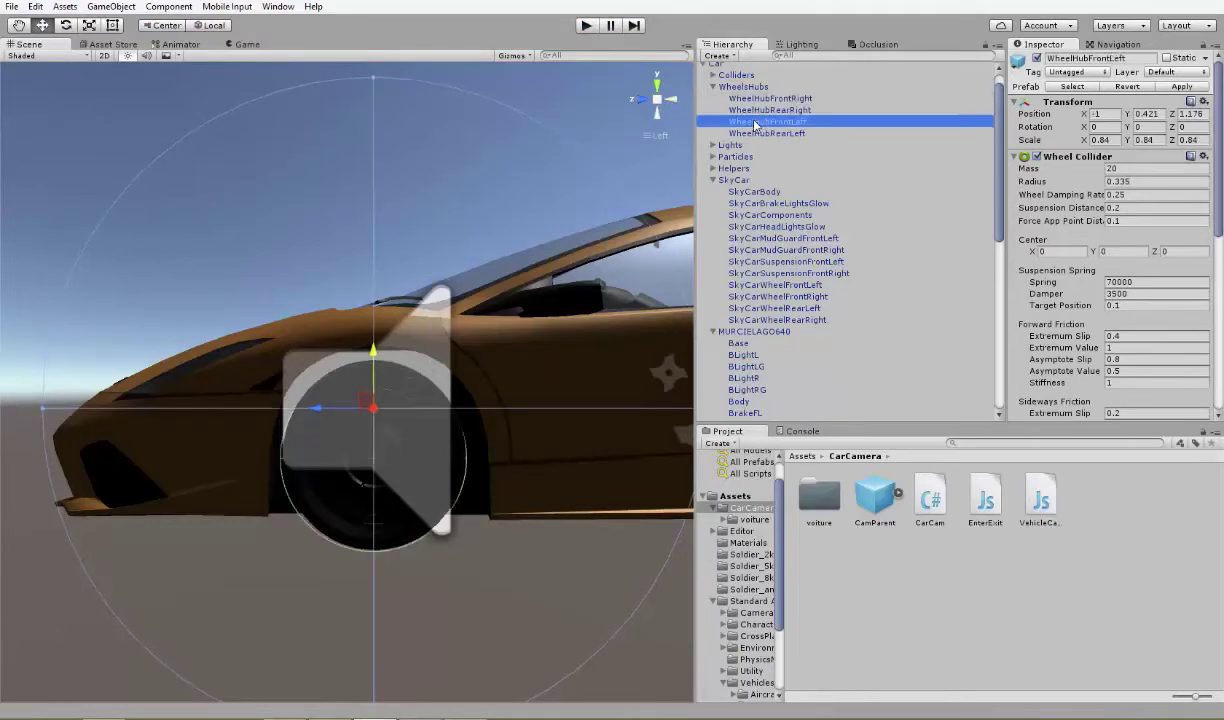
{"action": "double_click", "coordinate": [765, 133]}
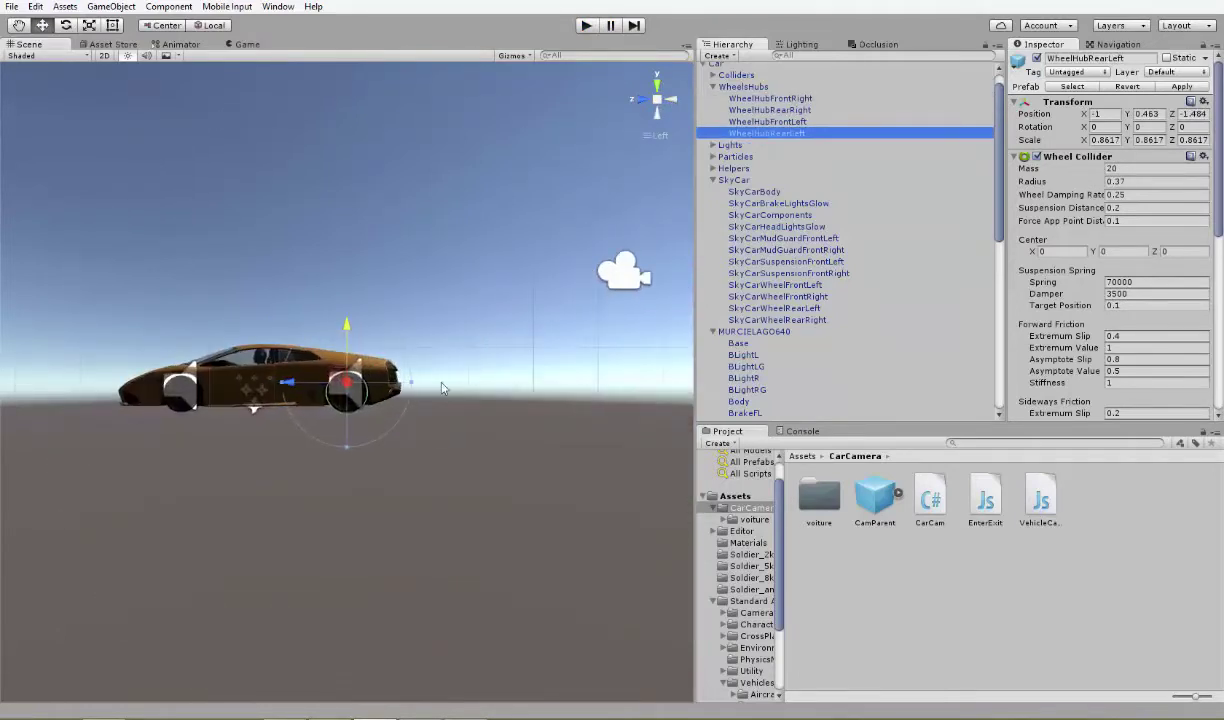
{"action": "left_click", "coordinate": [671, 105]}
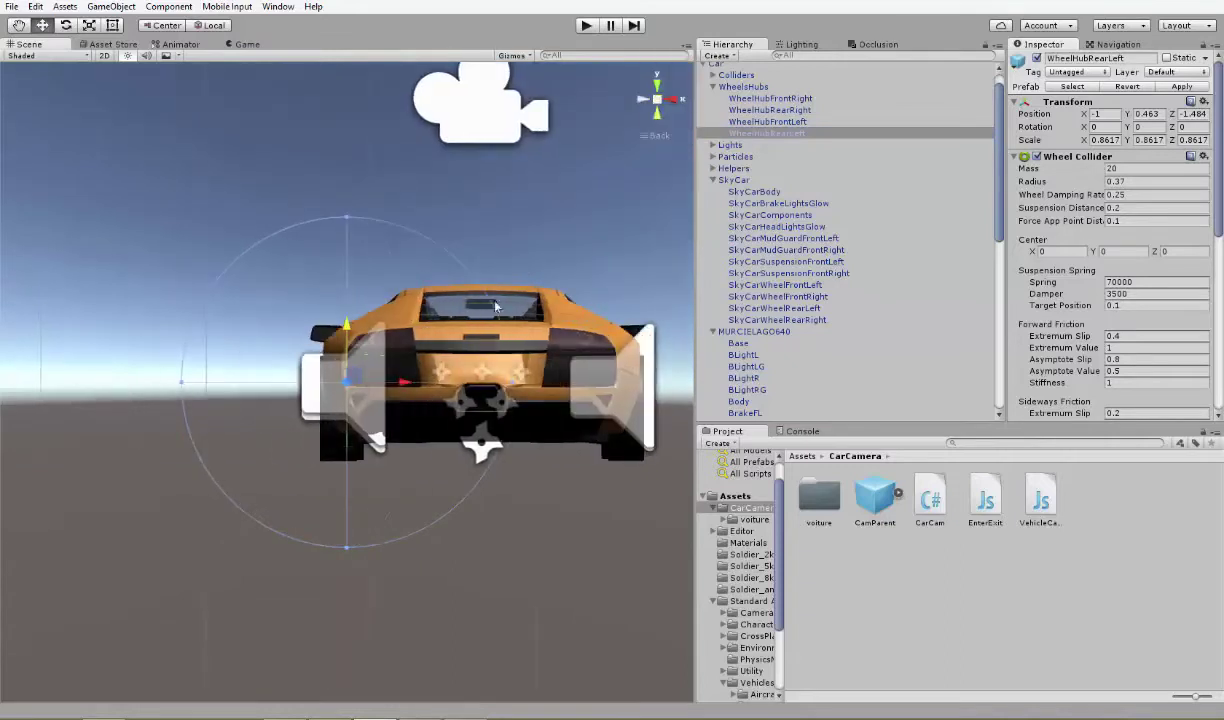
{"action": "left_click_drag", "start_coordinate": [407, 383], "coordinate": [383, 385]}
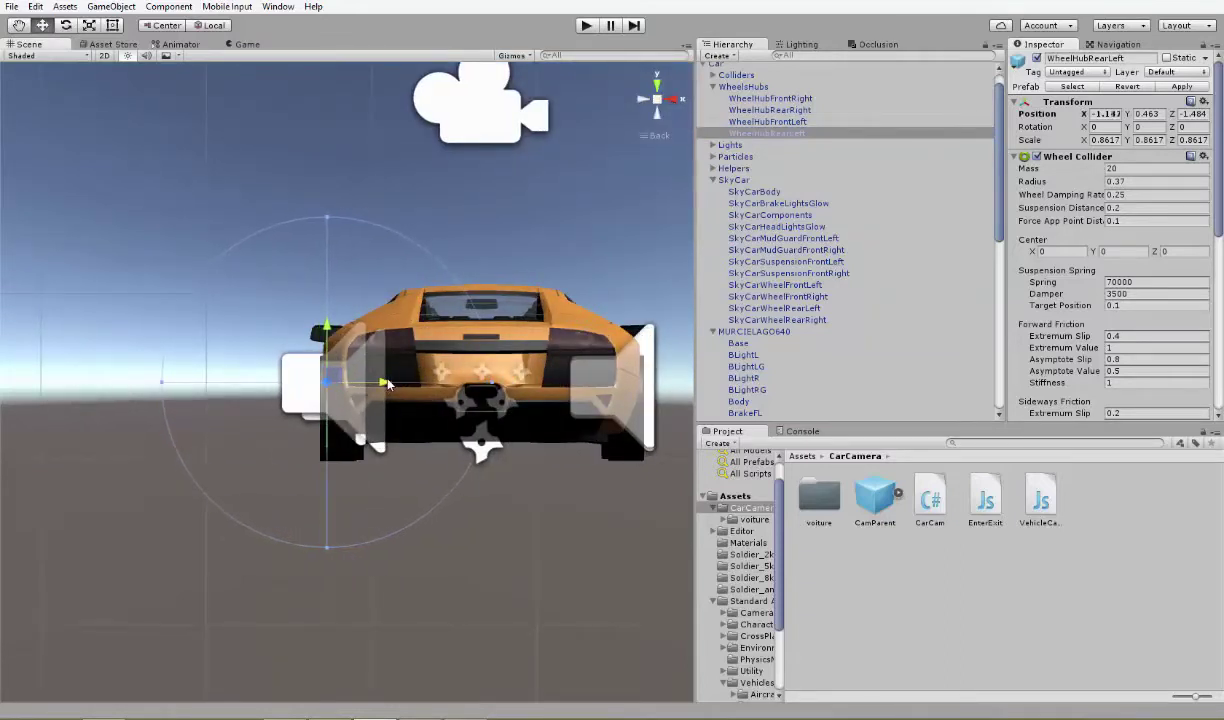
{"action": "left_click_drag", "start_coordinate": [384, 382], "coordinate": [381, 382]}
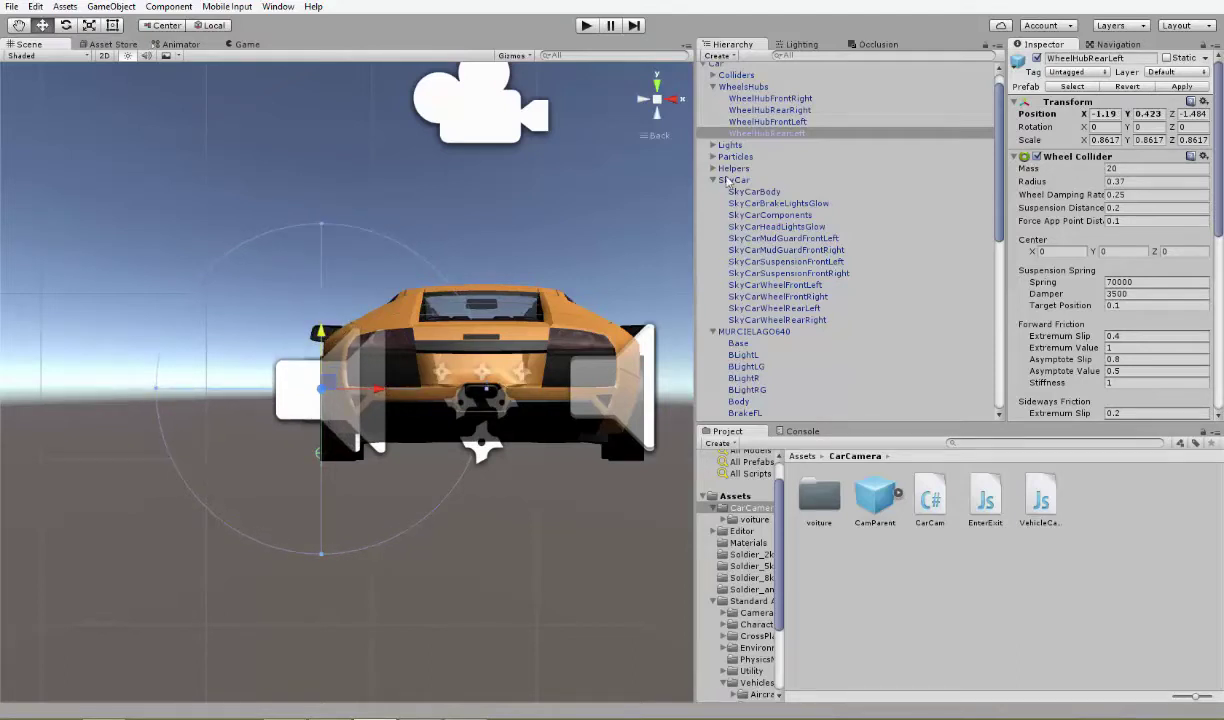
- Set WheelHubFrontRight to X 1.201 and show the Game view
{"action": "left_click", "coordinate": [771, 121]}
{"action": "left_click", "coordinate": [778, 112]}
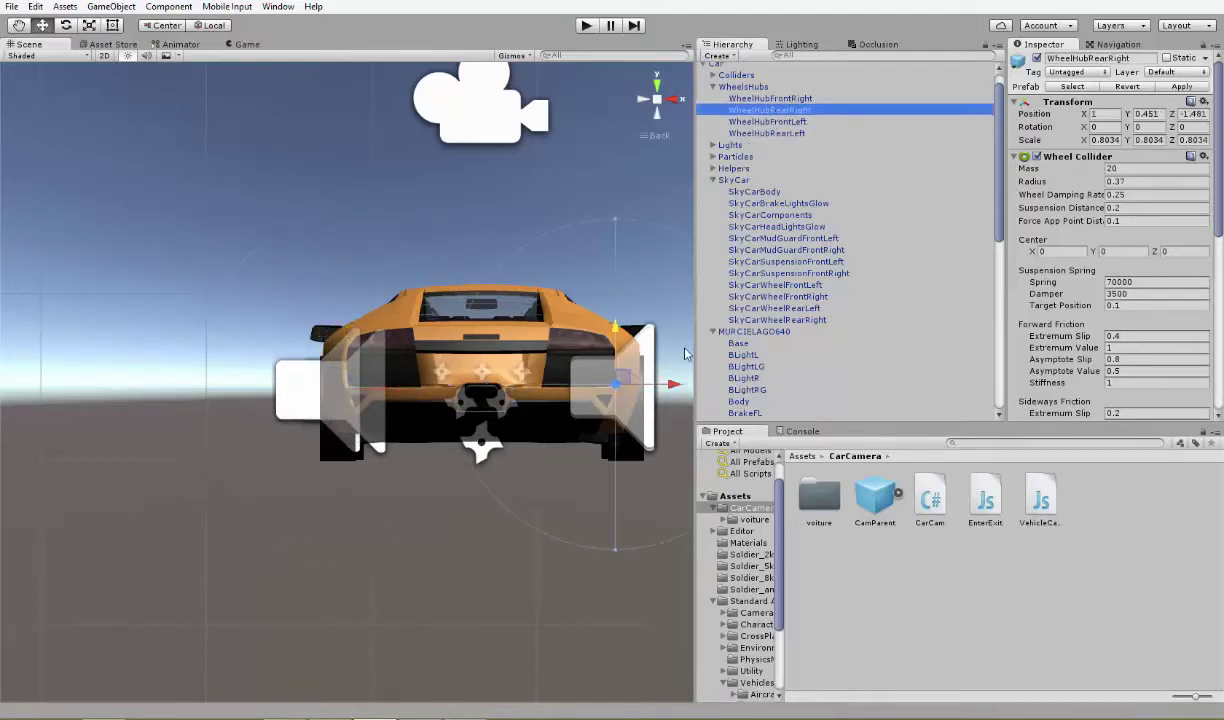
{"action": "left_click", "coordinate": [765, 99]}
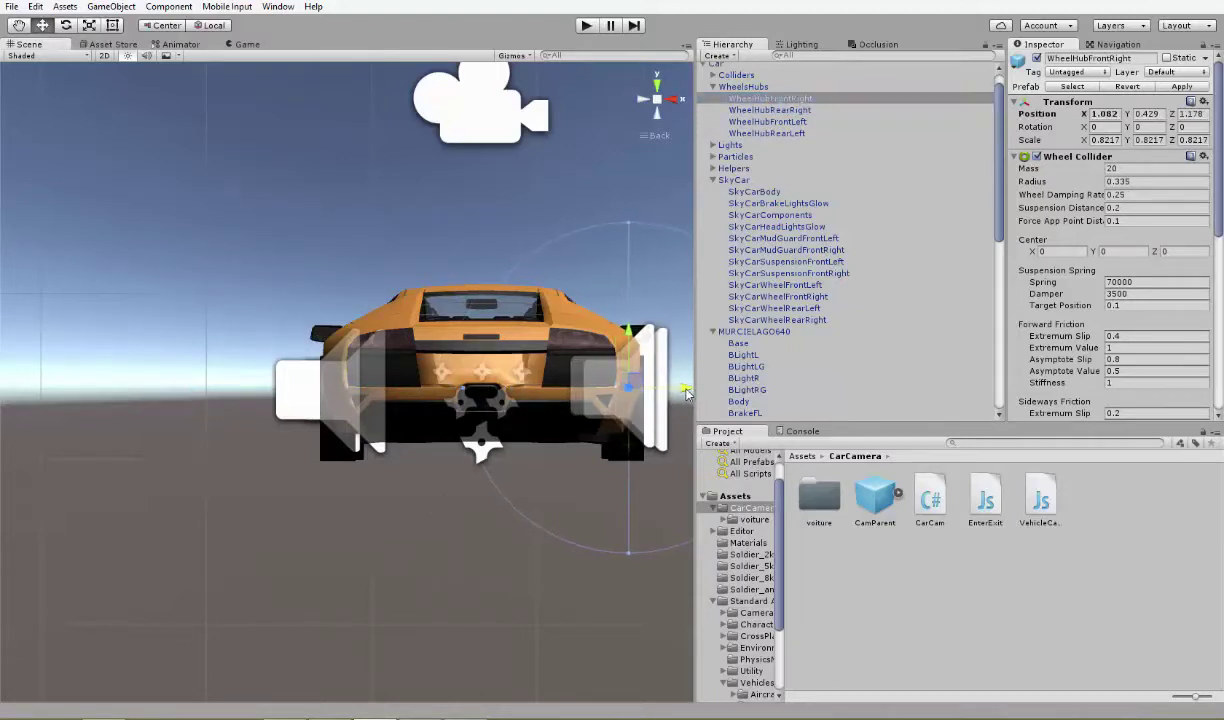
{"action": "left_click", "coordinate": [245, 44]}
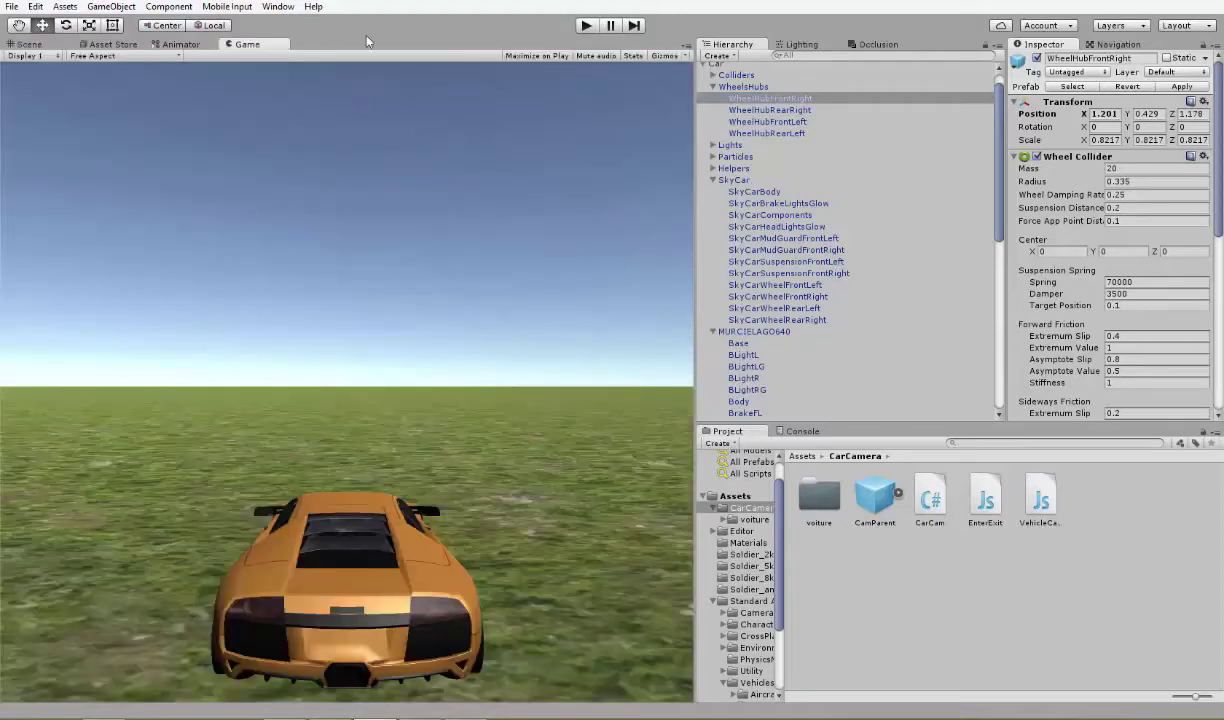
- Start Play mode, drive forward with a left and a right turn, then stop
{"action": "left_click", "coordinate": [578, 28]}
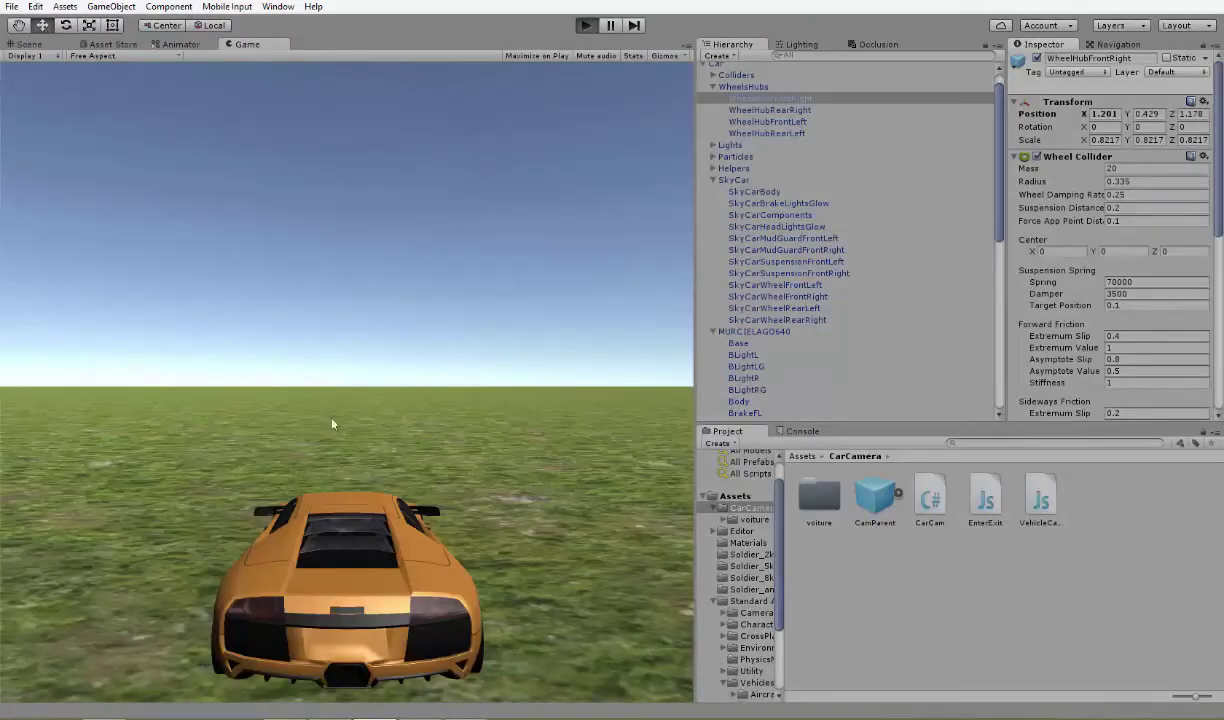
{"action": "key", "text": "Up"}
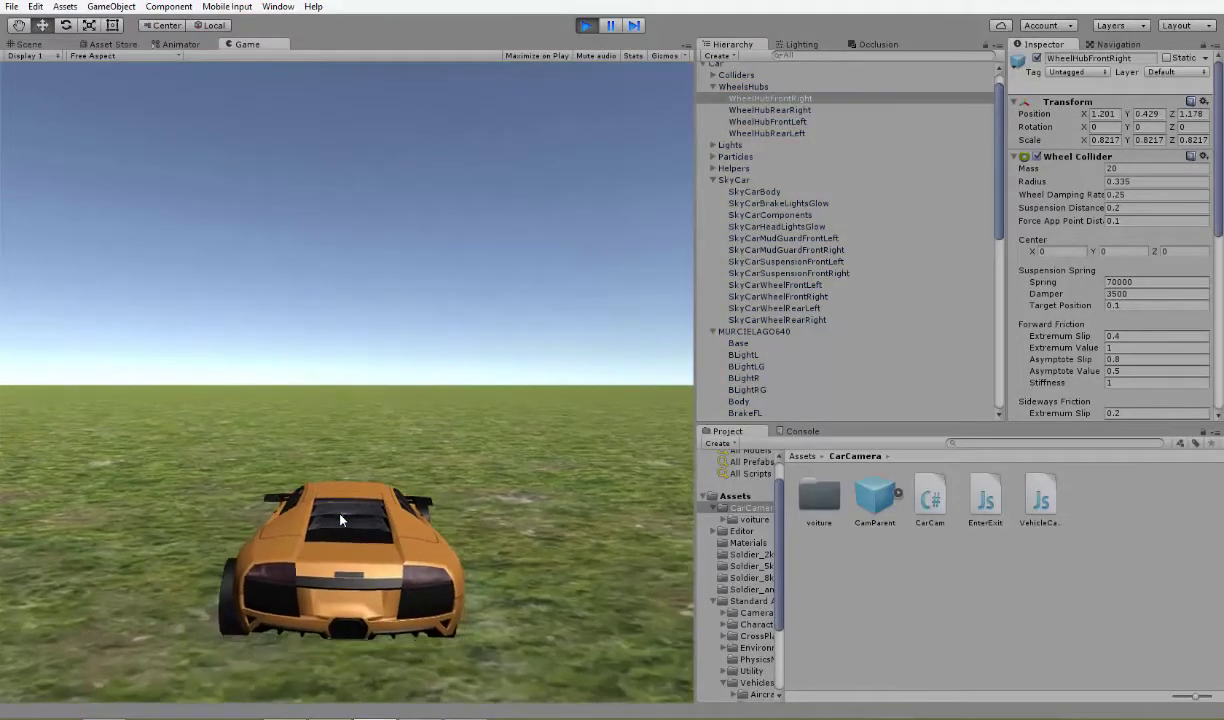
{"action": "key", "text": "Left"}
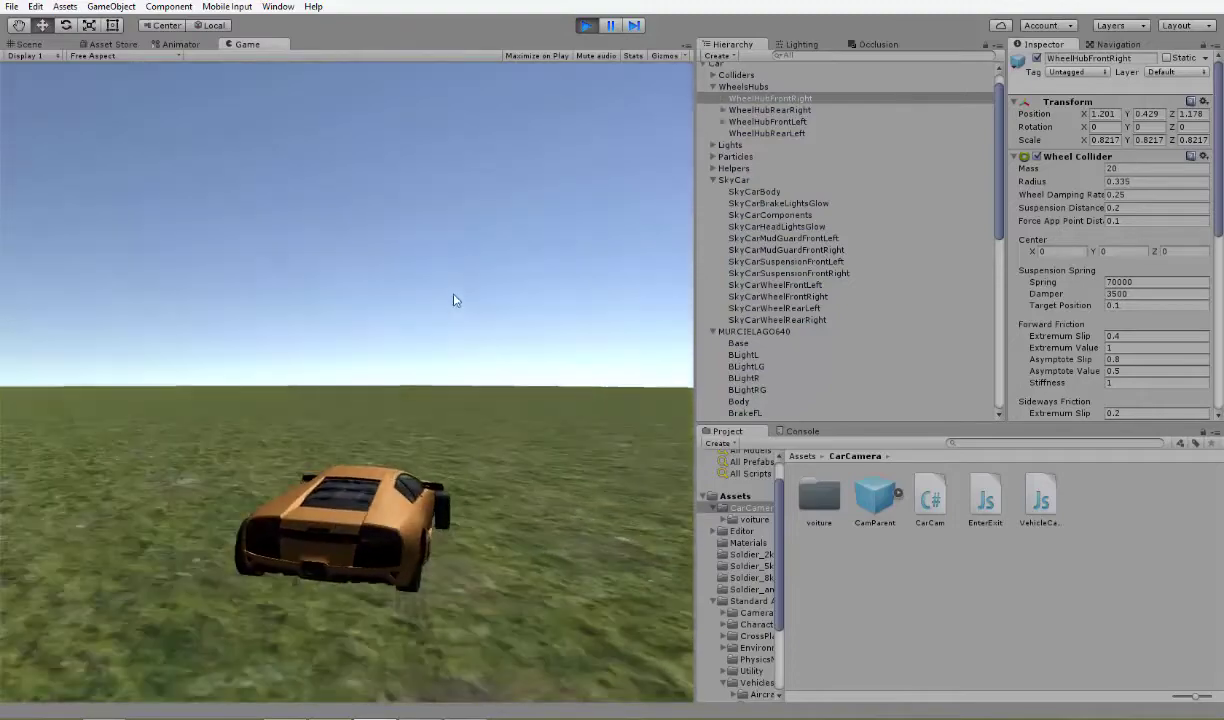
{"action": "key", "text": "Right"}
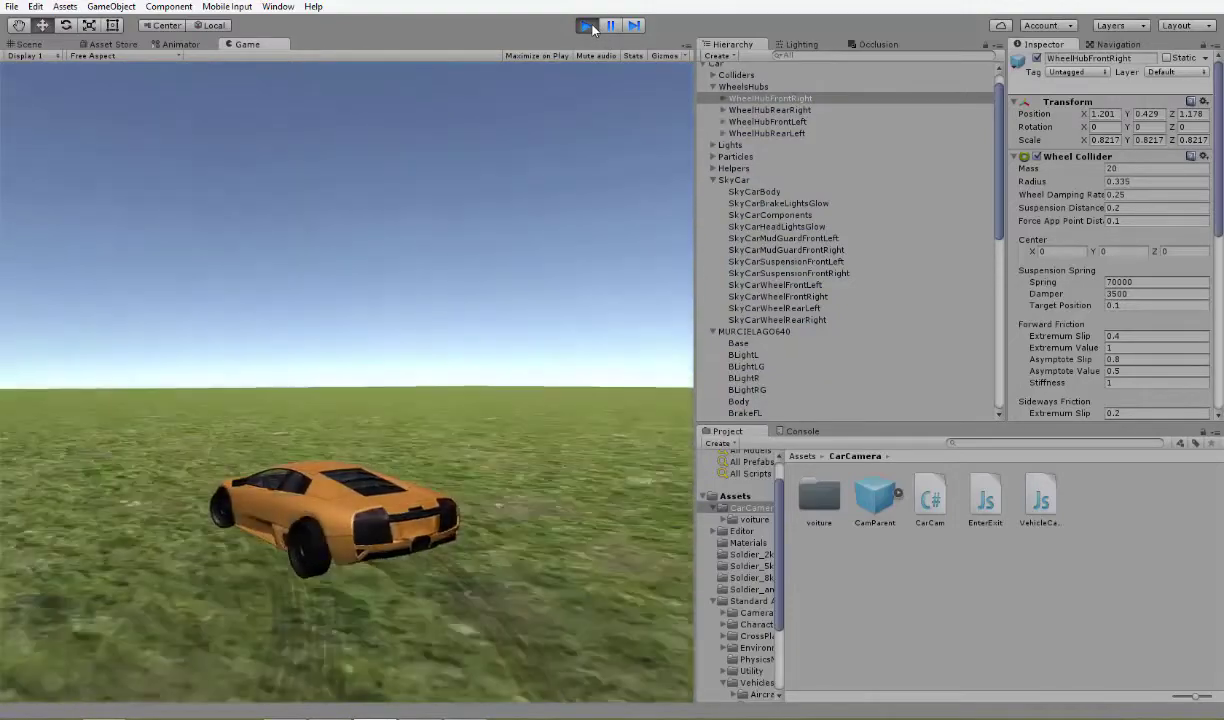
{"action": "left_click", "coordinate": [586, 25]}
- Set WheelHubFrontRight's Position X to 1 in the Scene view
{"action": "left_click", "coordinate": [32, 46]}
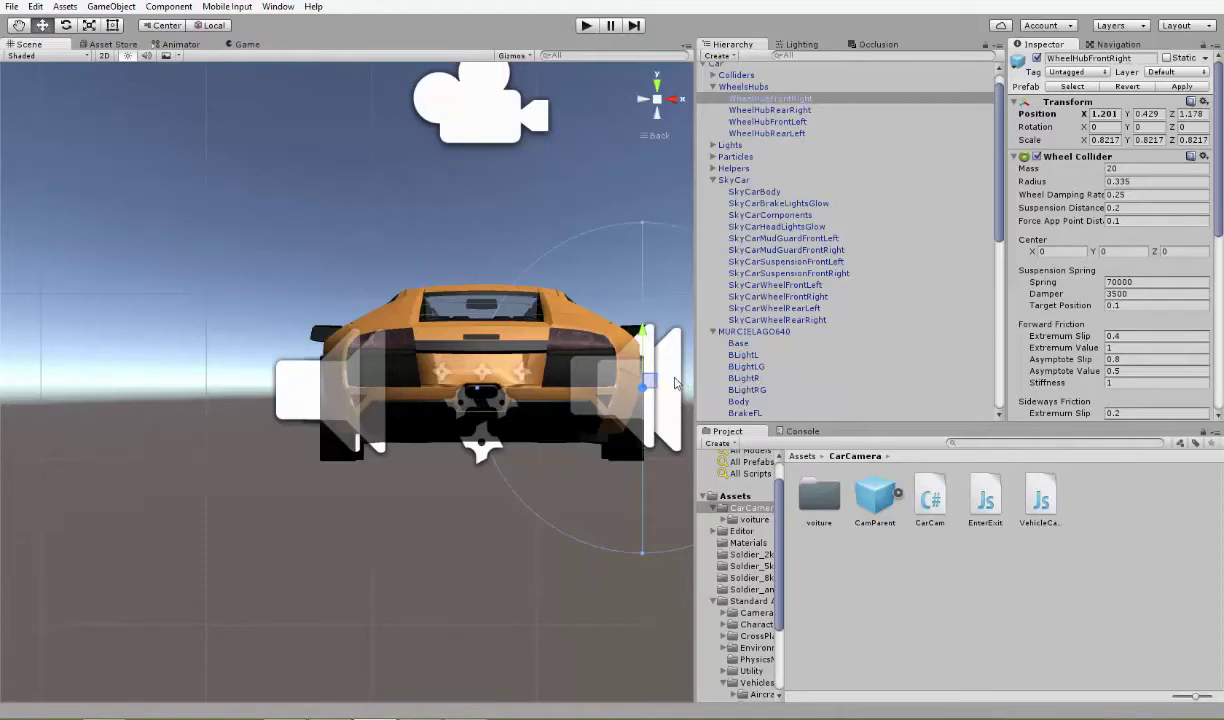
{"action": "type", "text": "1"}
{"action": "key", "text": "Return"}
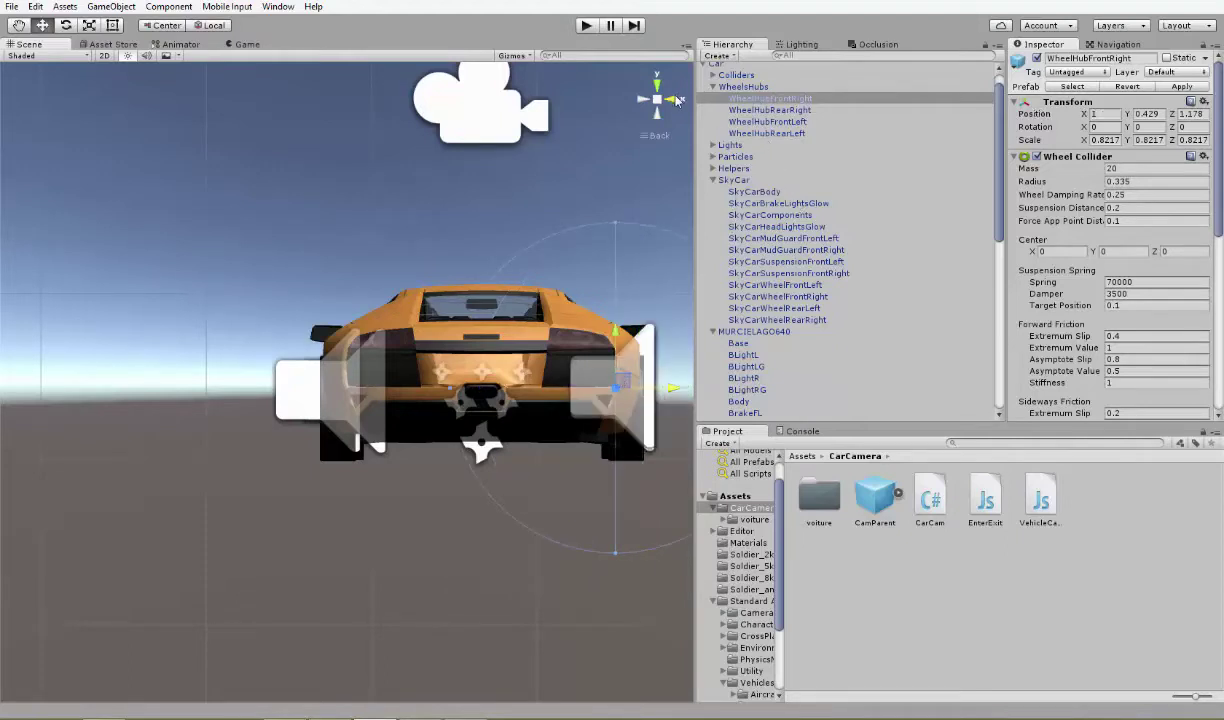
- Select WheelHubRearRight, placed at X 1.082, and switch to an orthographic back view
{"action": "left_click", "coordinate": [676, 100]}
{"action": "left_click", "coordinate": [363, 403]}
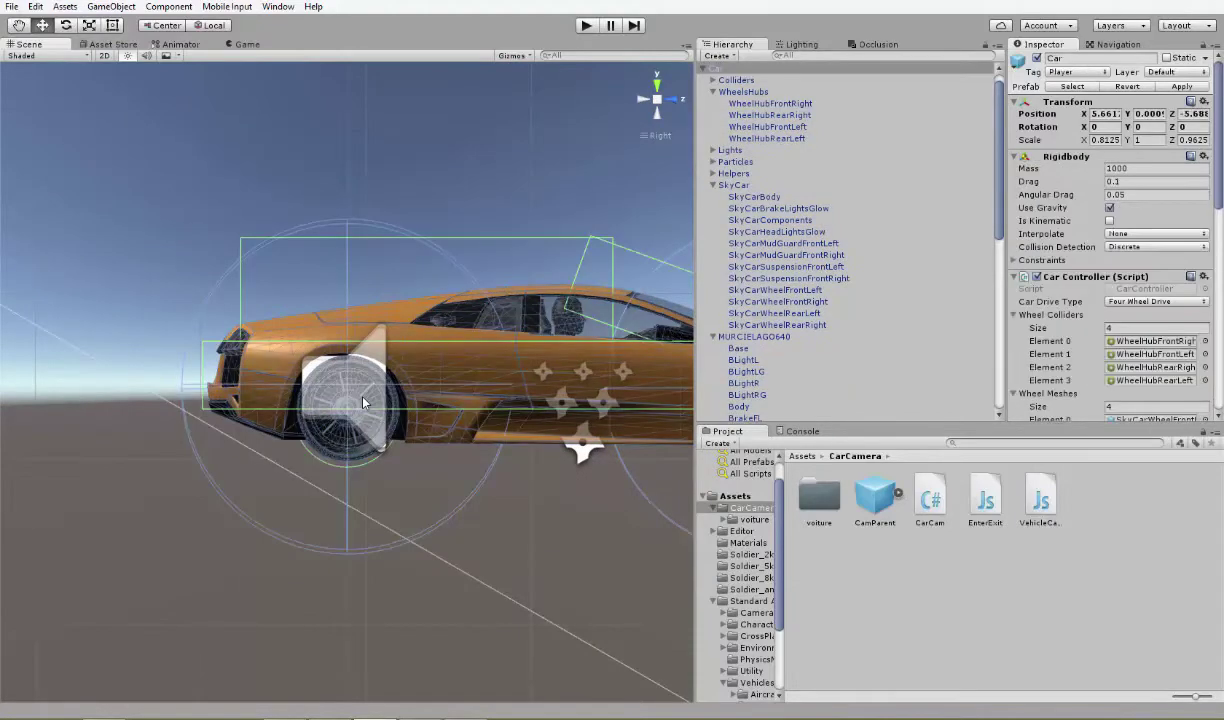
{"action": "left_click", "coordinate": [363, 403]}
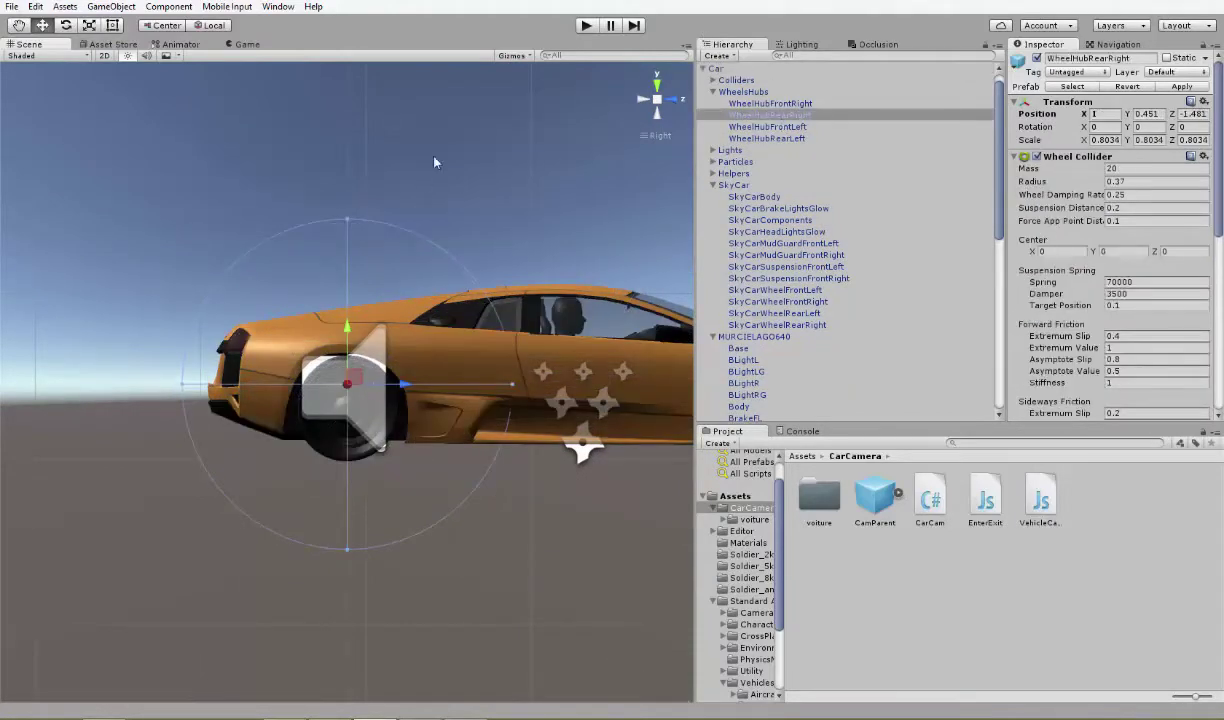
{"action": "left_click", "coordinate": [645, 100]}
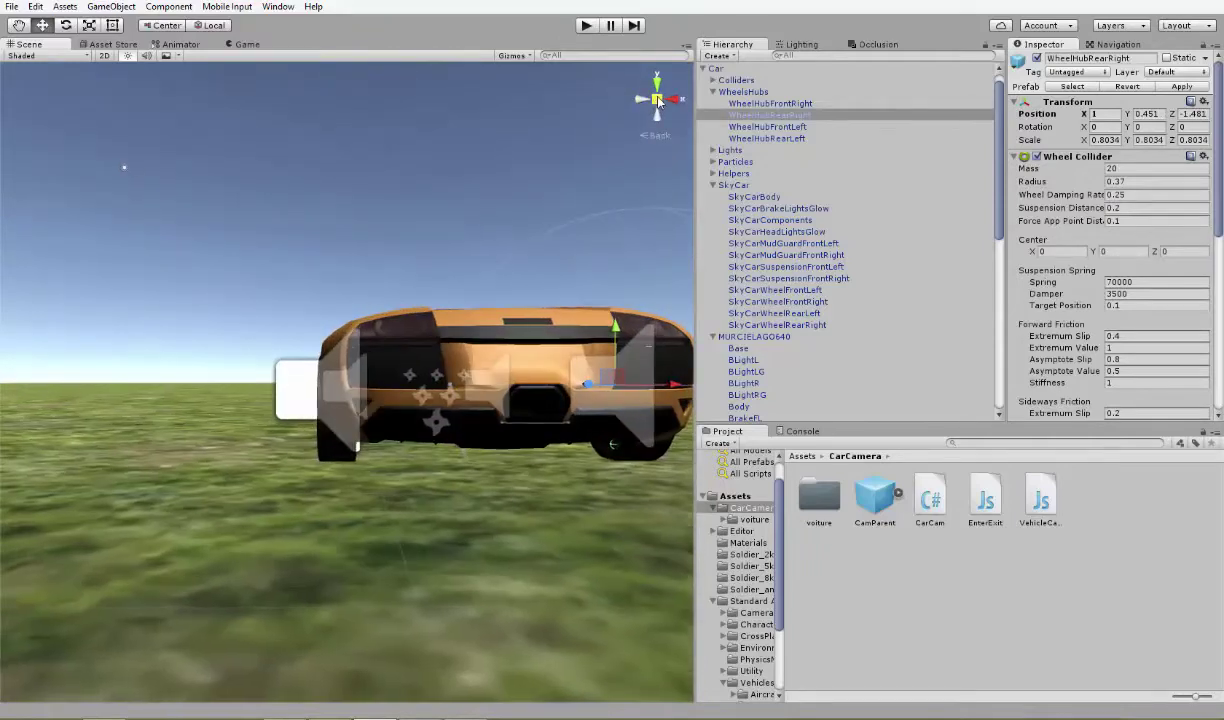
{"action": "left_click", "coordinate": [657, 100]}
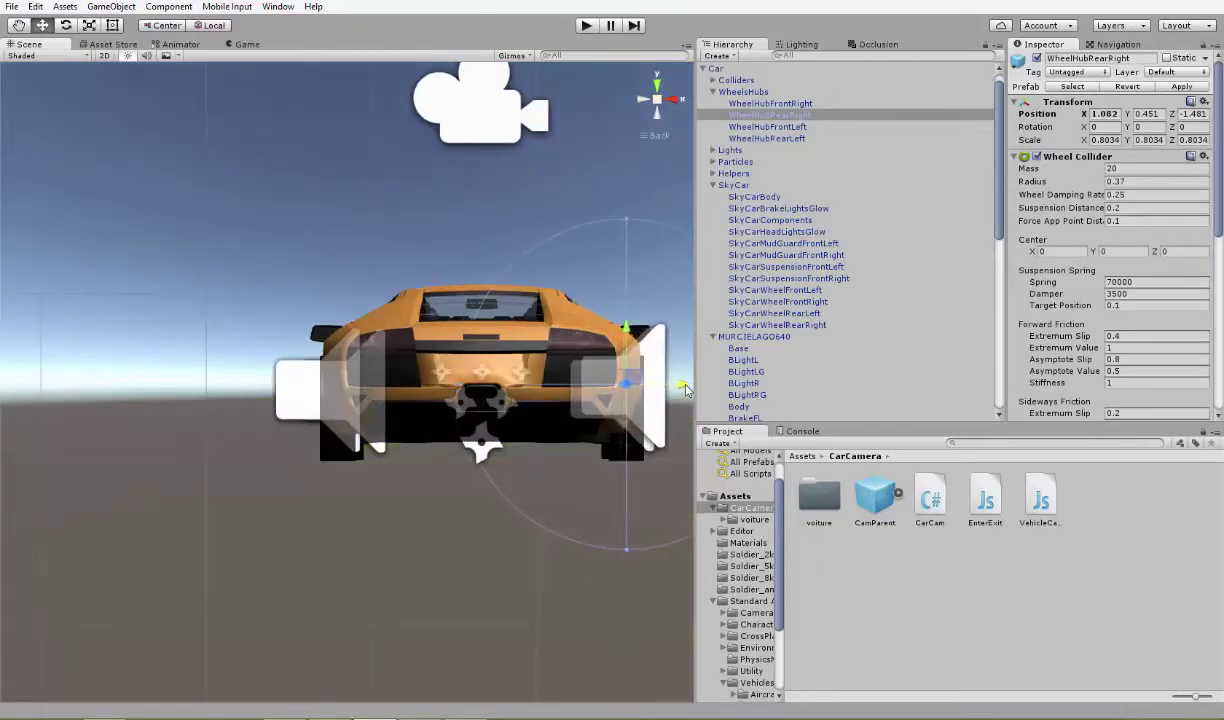
- Shift WheelHubRearLeft inward to X -1.06 and start Play mode in the Game view
{"action": "left_click", "coordinate": [770, 139]}
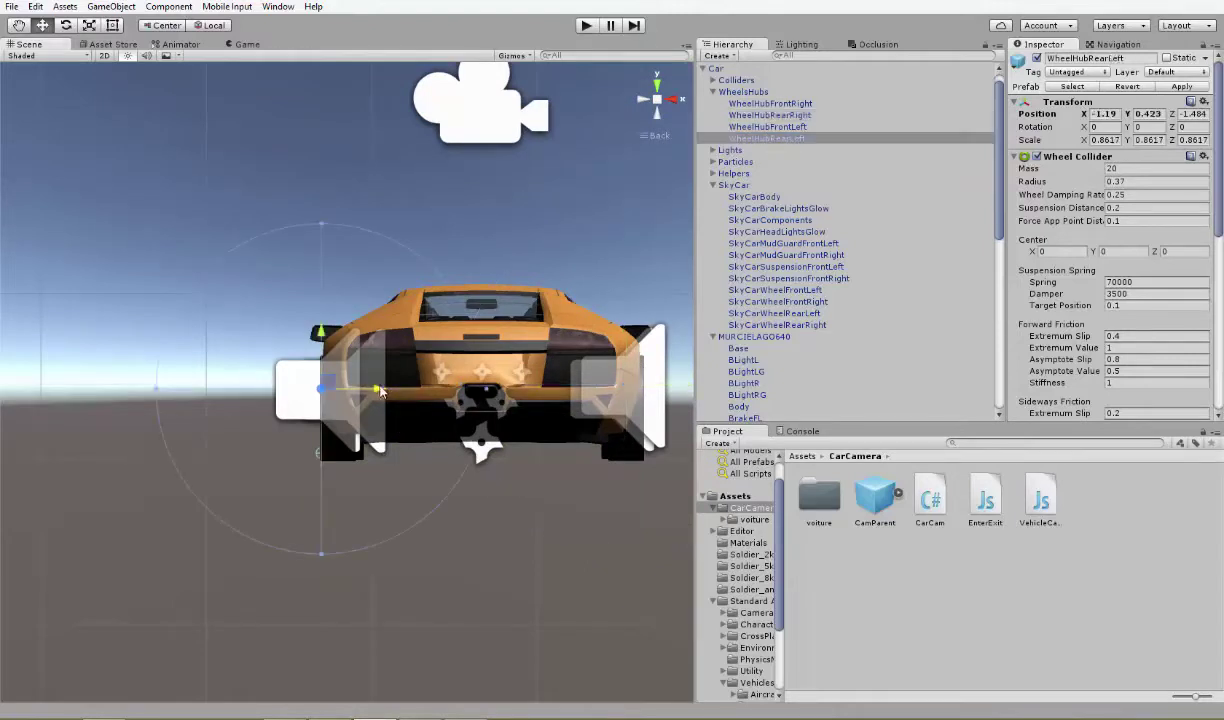
{"action": "left_click_drag", "start_coordinate": [379, 391], "coordinate": [397, 397]}
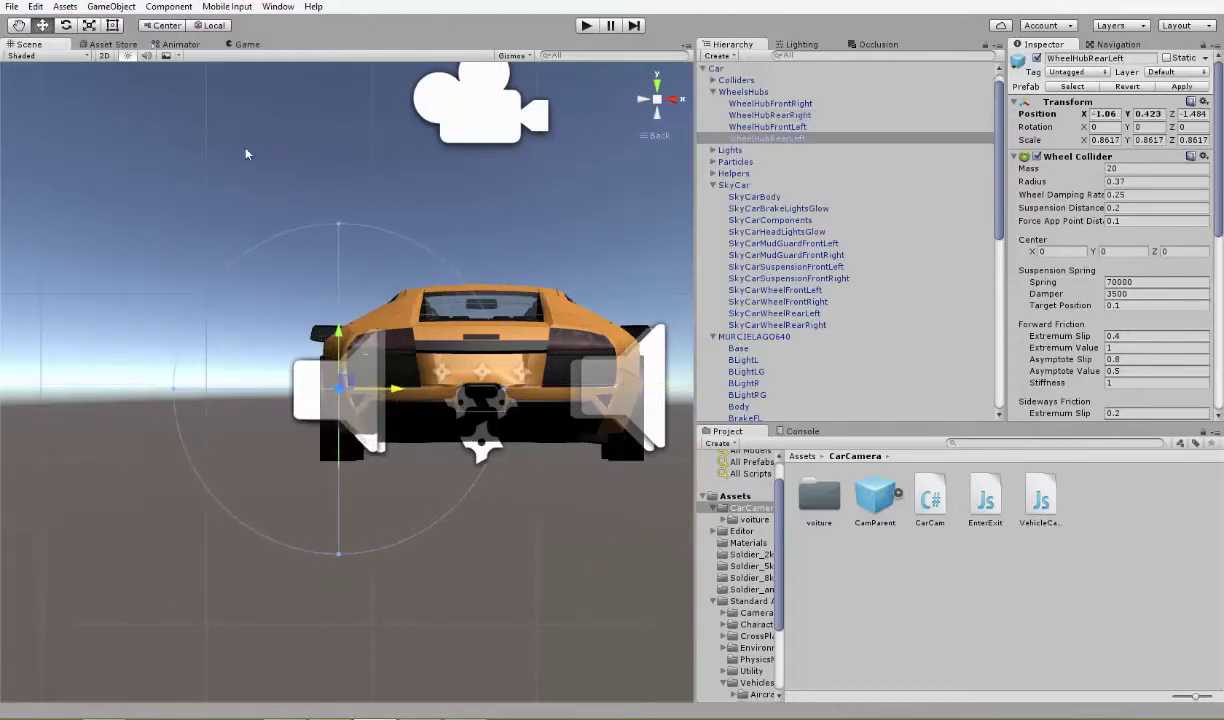
{"action": "left_click", "coordinate": [248, 45]}
{"action": "left_click", "coordinate": [588, 27]}
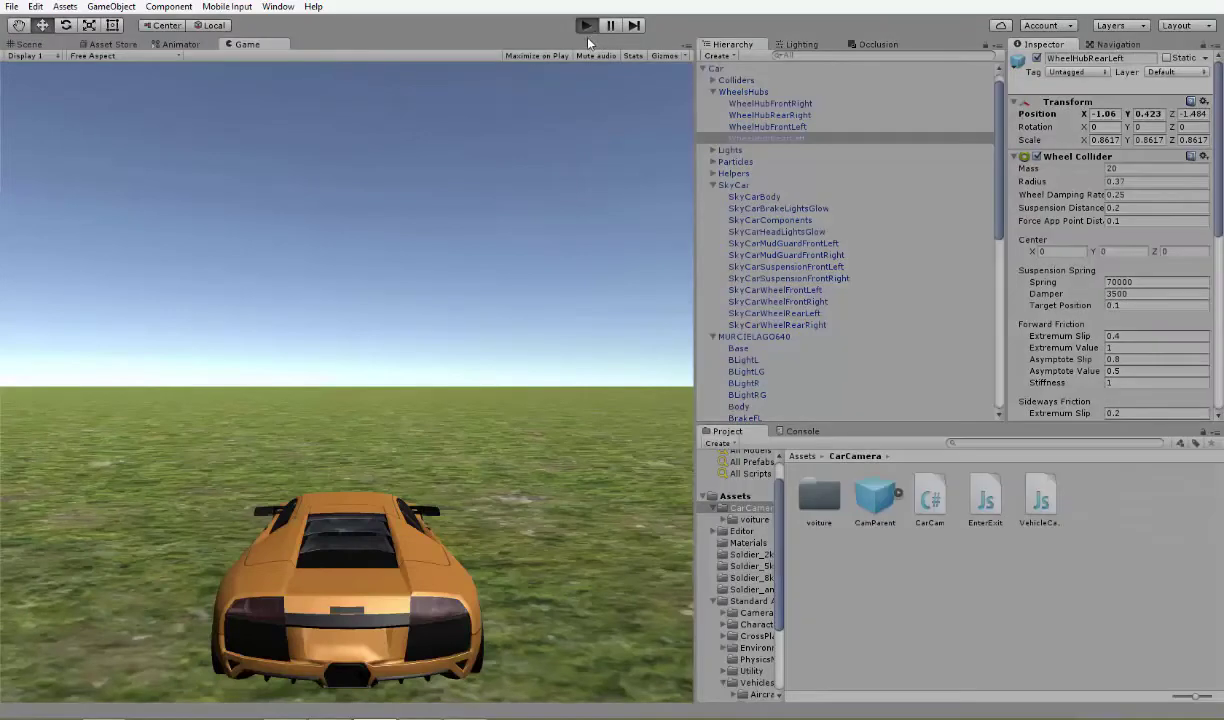
- Drive the car forward through several right turns, reverse, turn left, then stop Play mode
{"action": "key", "text": "Up"}
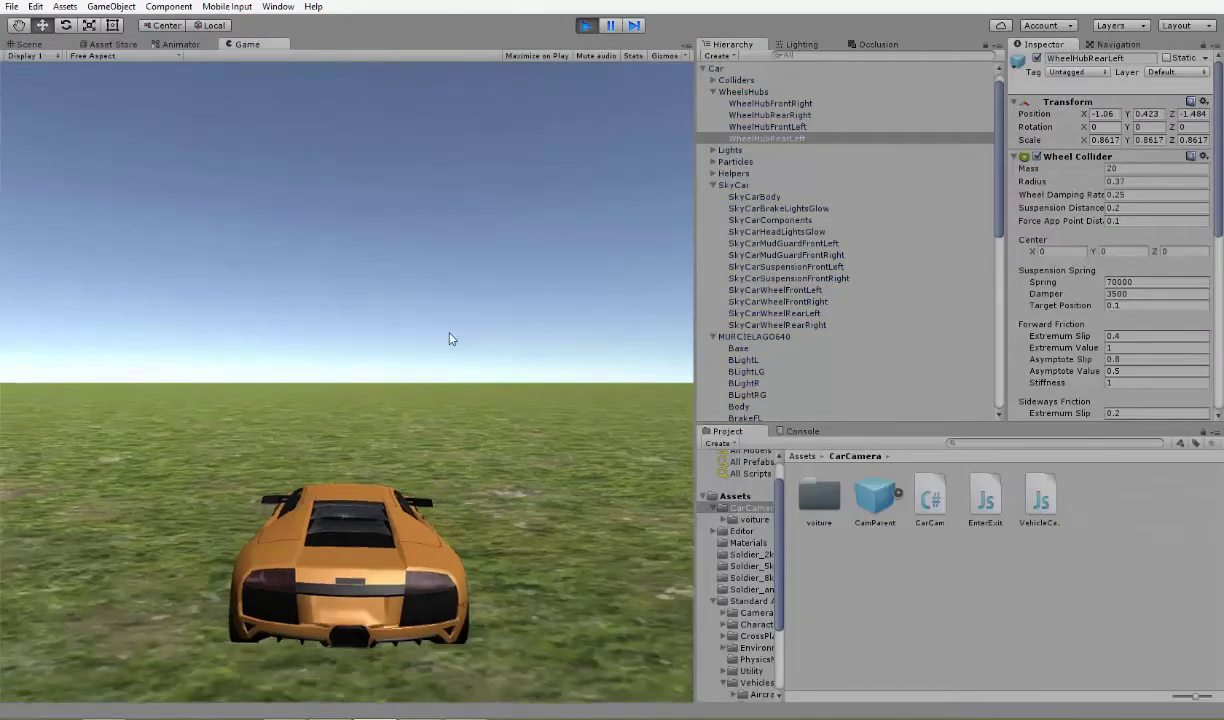
{"action": "key", "text": "Right"}
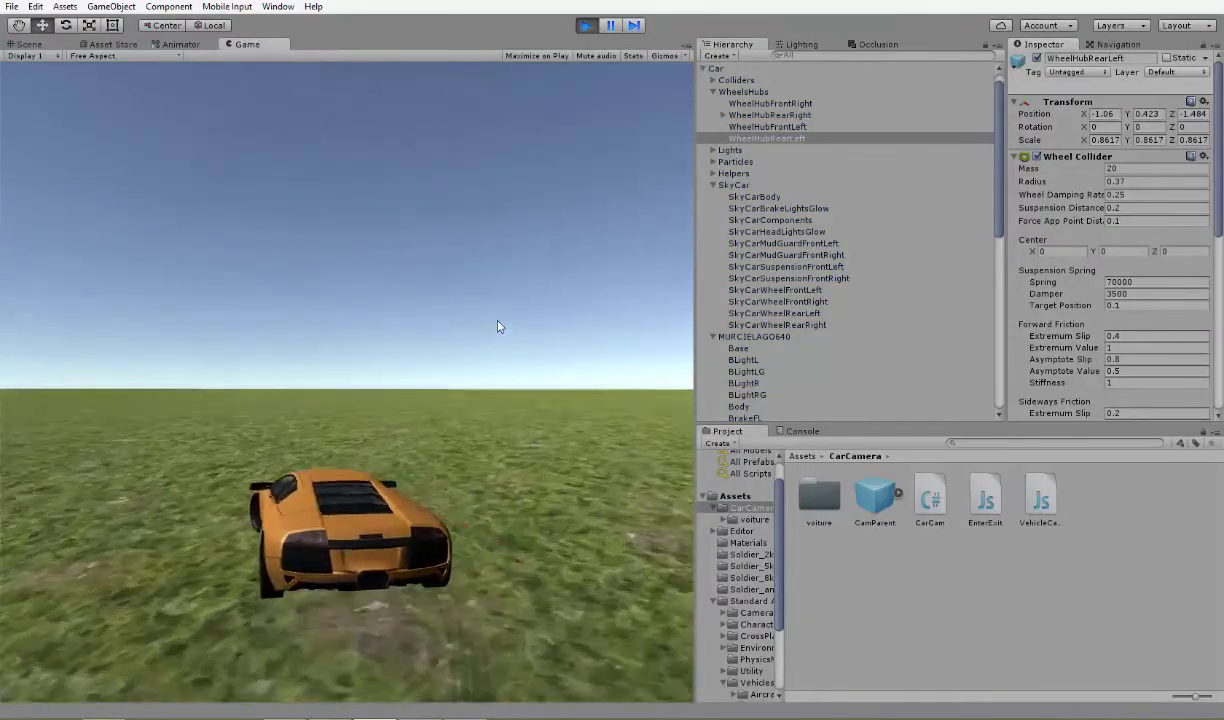
{"action": "key", "text": "Right"}
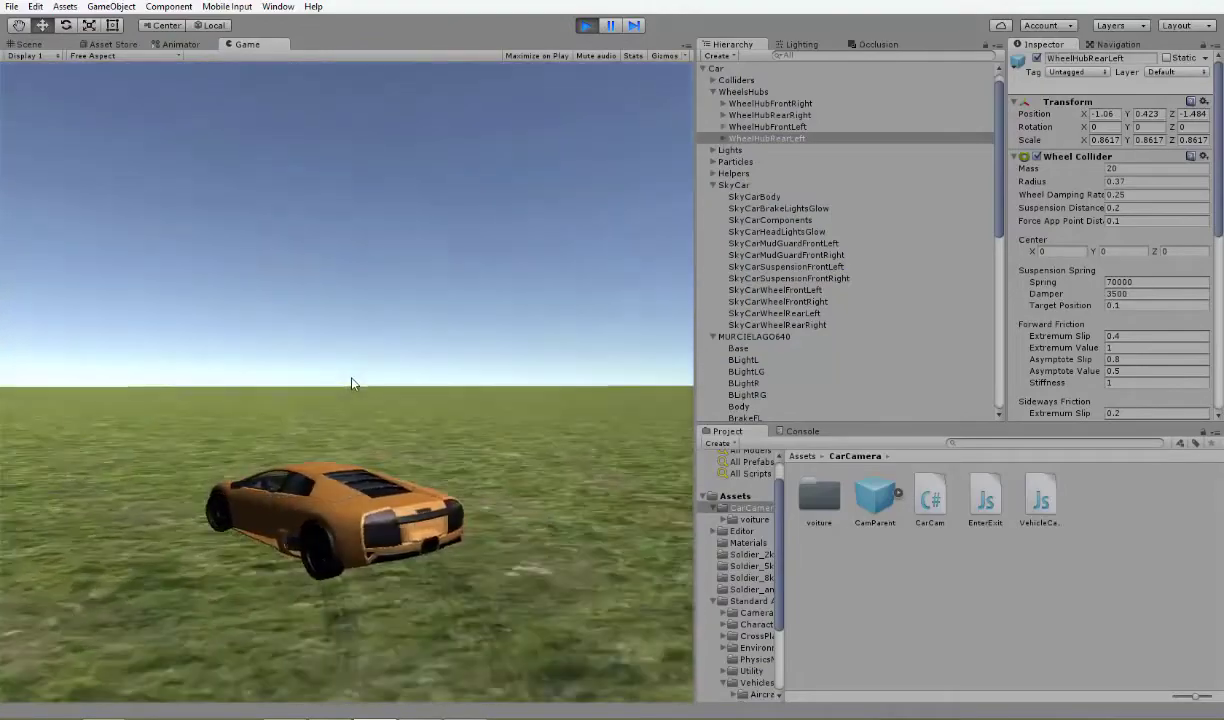
{"action": "key", "text": "Right"}
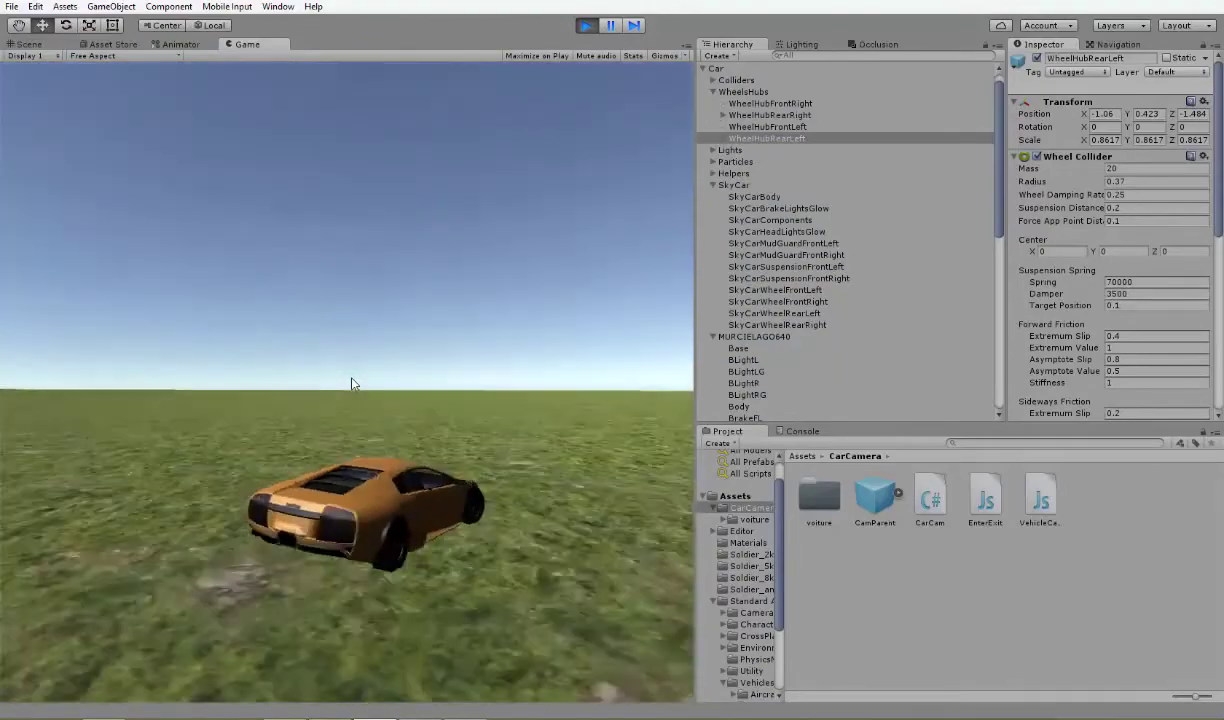
{"action": "key", "text": "Right"}
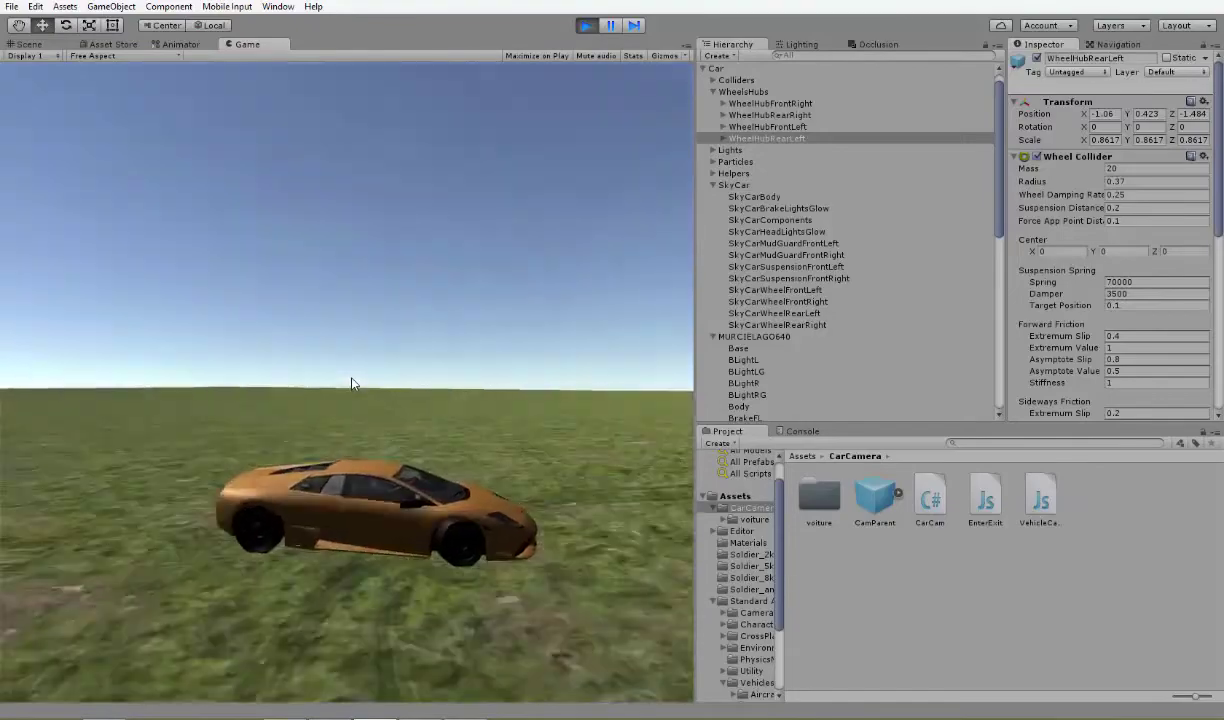
{"action": "key", "text": "Up"}
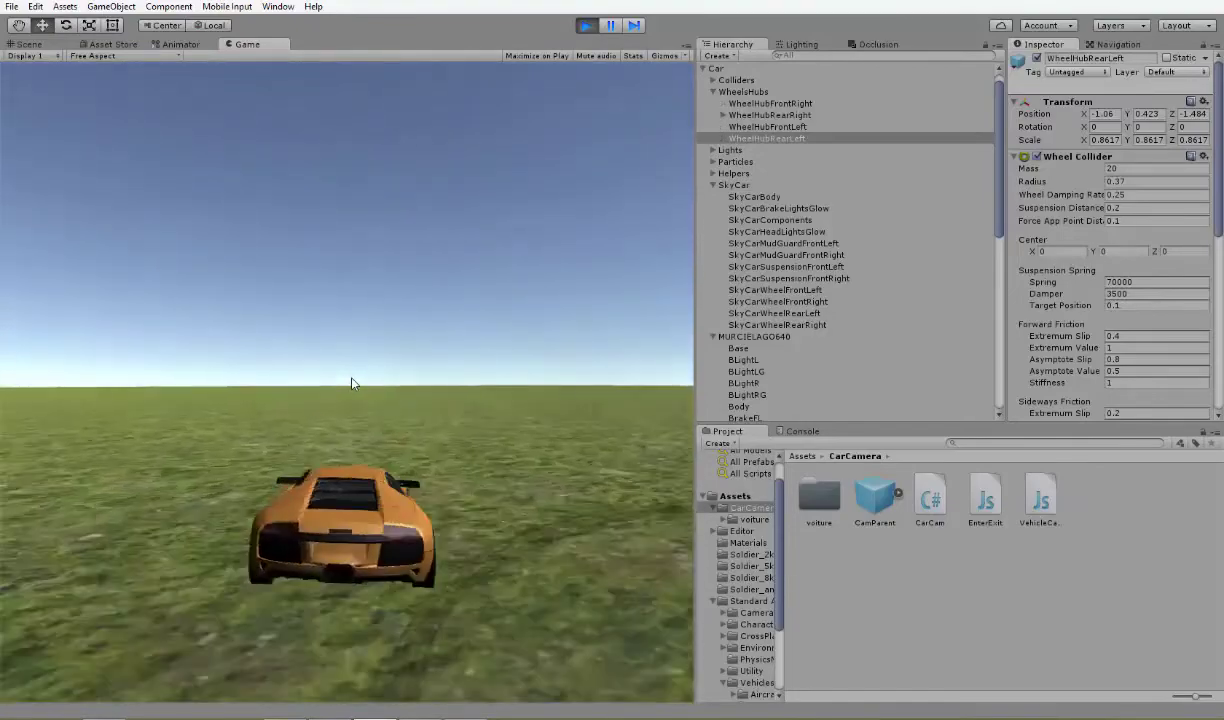
{"action": "key", "text": "Right"}
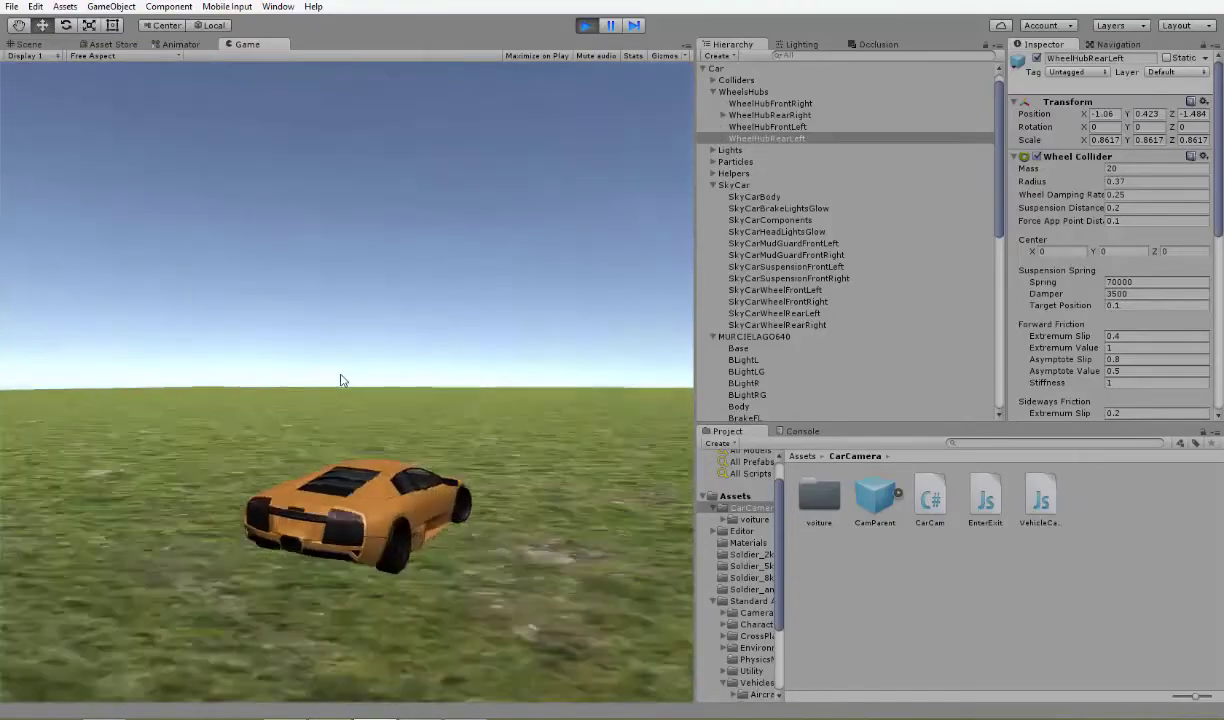
{"action": "key", "text": "Right"}
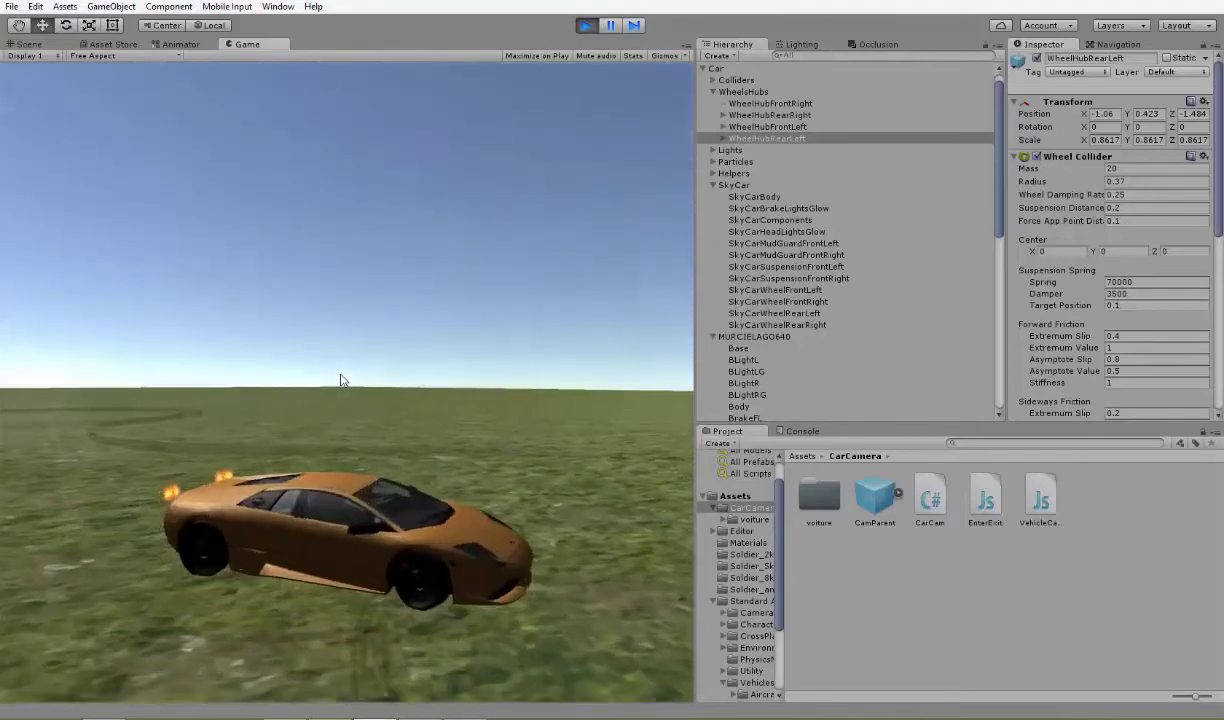
{"action": "key", "text": "Down"}
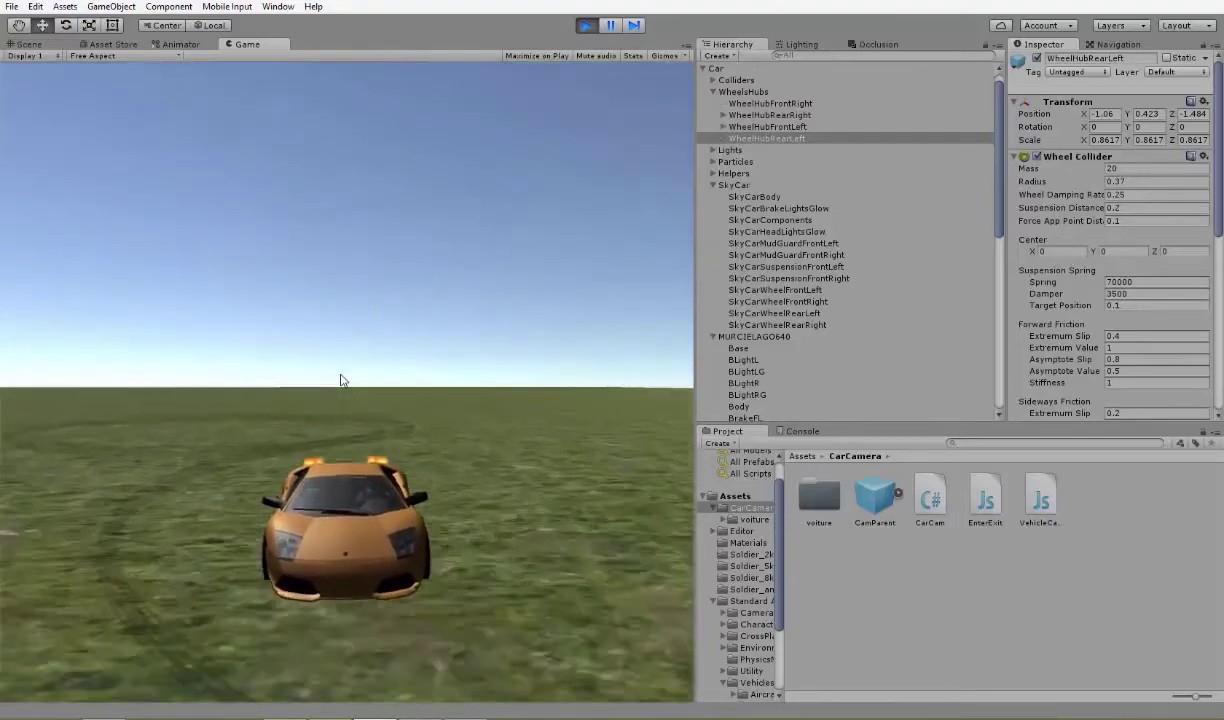
{"action": "key", "text": "Left"}
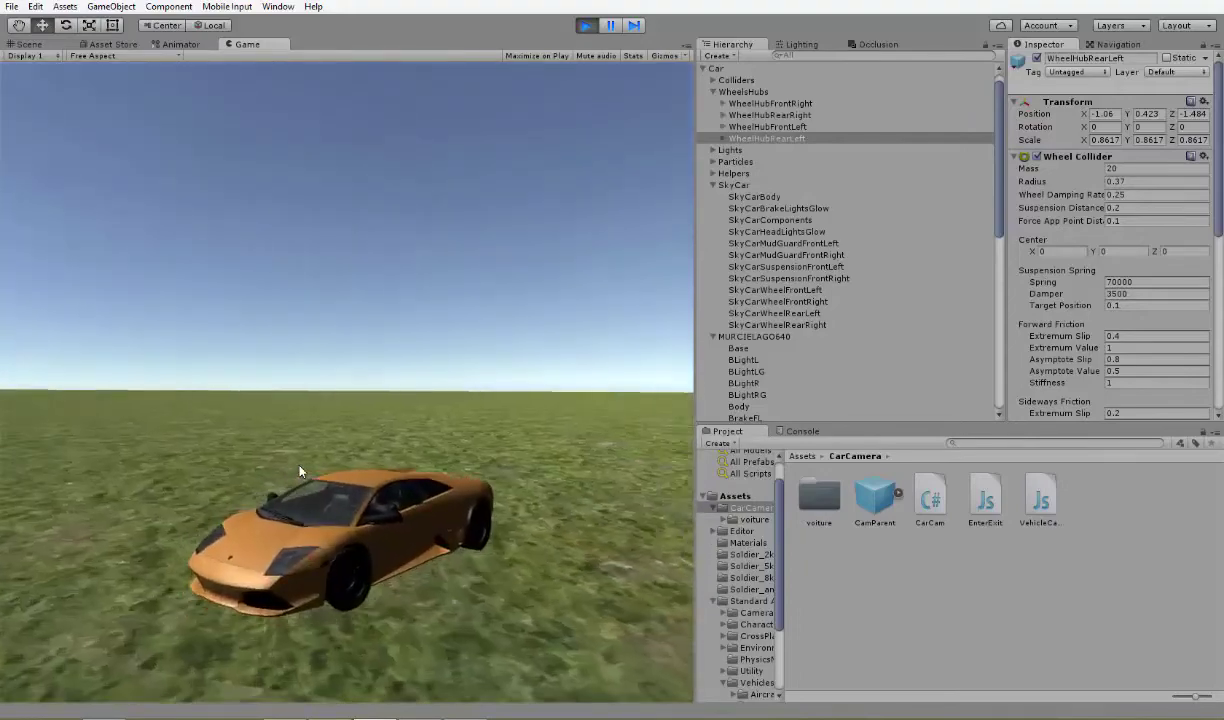
{"action": "key", "text": "Up"}
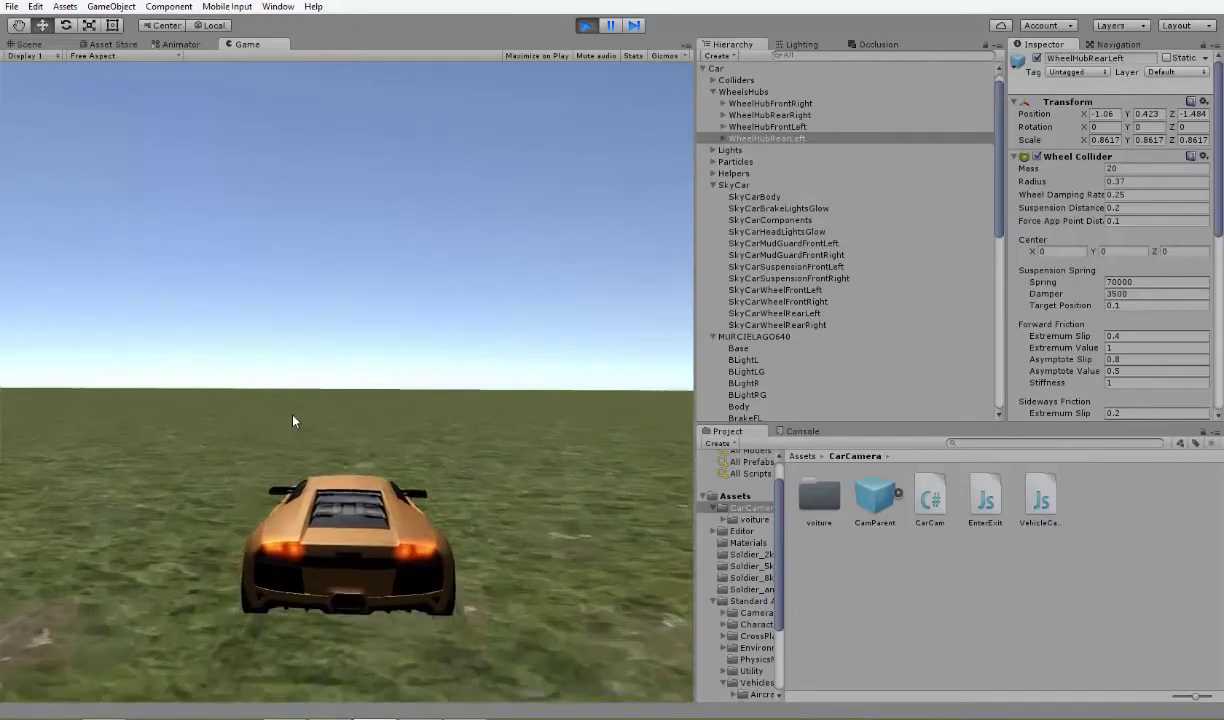
{"action": "key", "text": "Right"}
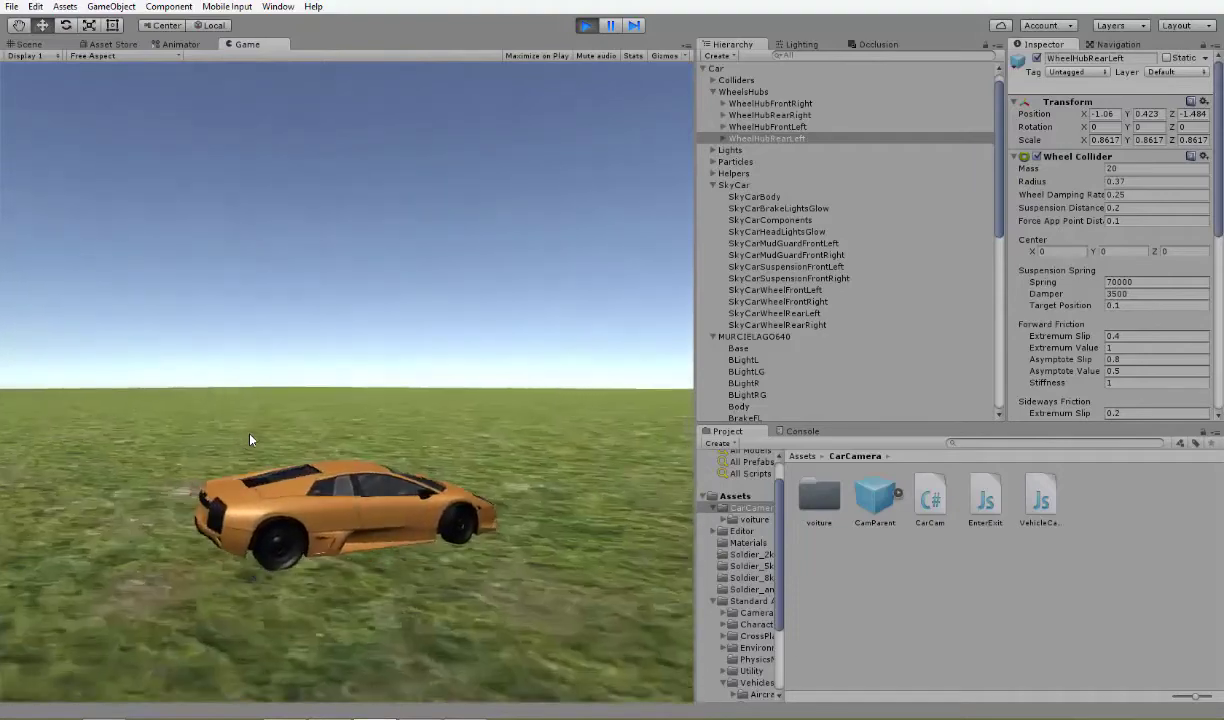
{"action": "left_click", "coordinate": [586, 25]}
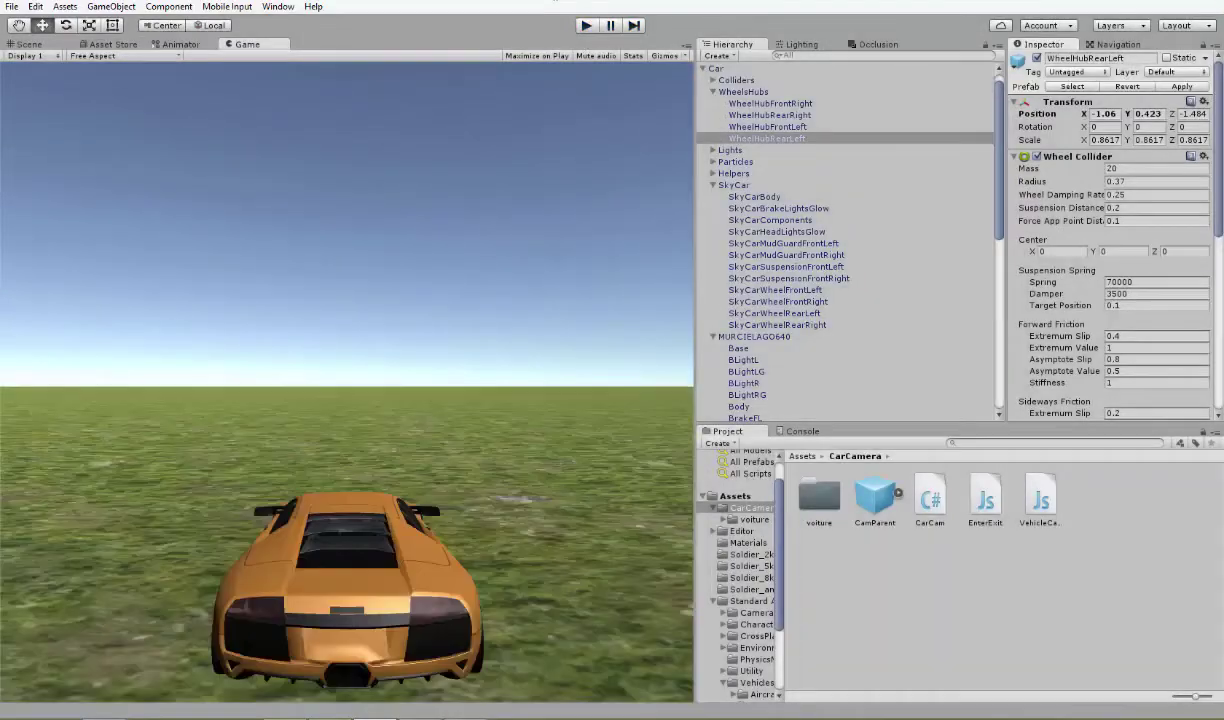
- Return to the Scene view in perspective and fly around the car's rear wheel and body
{"action": "left_click", "coordinate": [62, 46]}
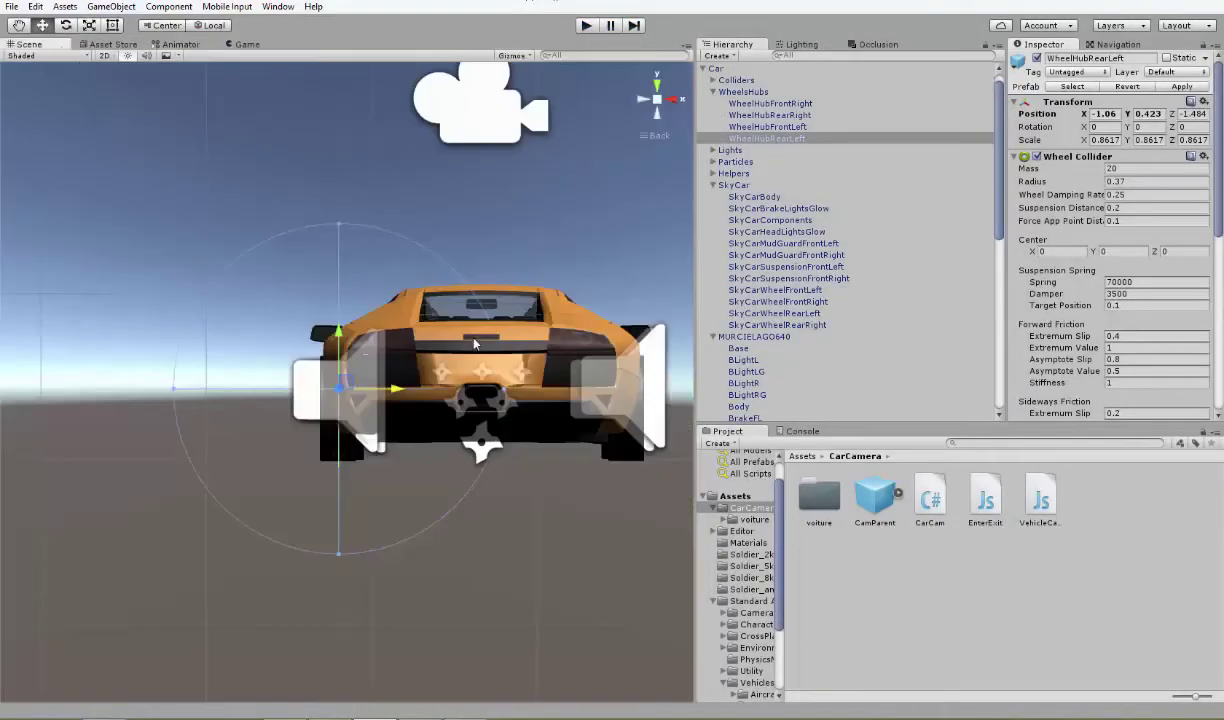
{"action": "left_click", "coordinate": [656, 99]}
{"action": "right_click_drag", "start_coordinate": [411, 320], "coordinate": [443, 374]}
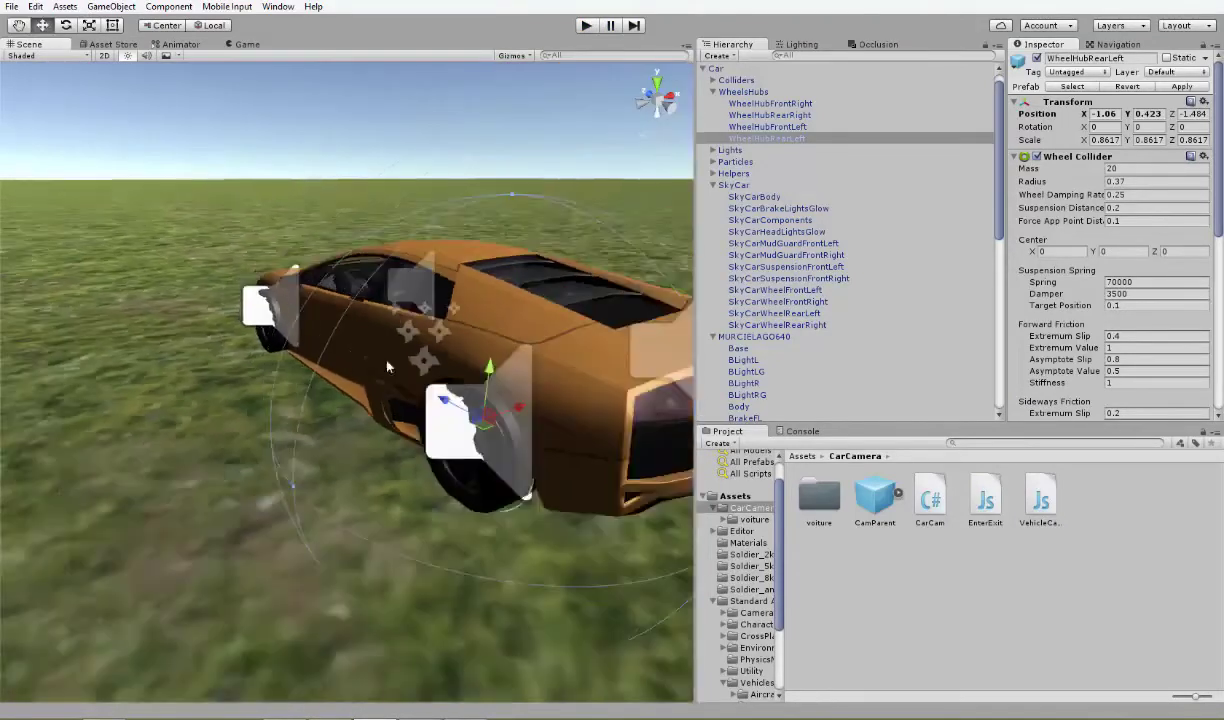
{"action": "right_click_drag", "start_coordinate": [443, 374], "coordinate": [240, 423]}
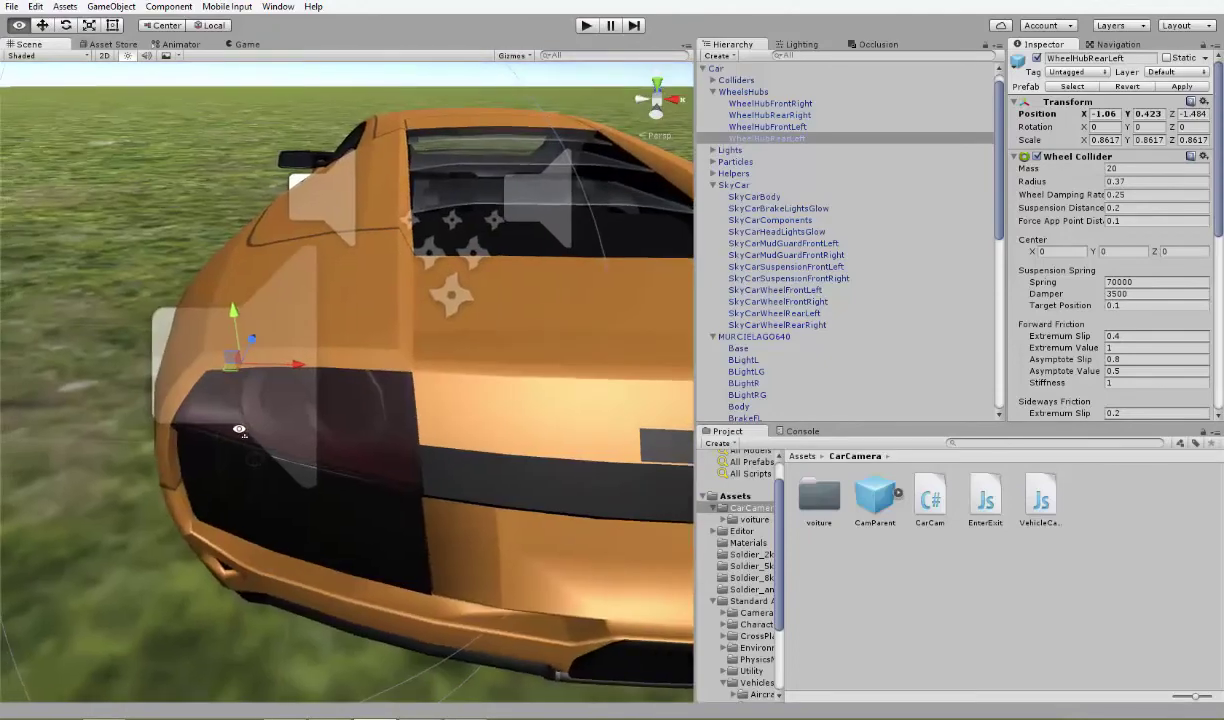